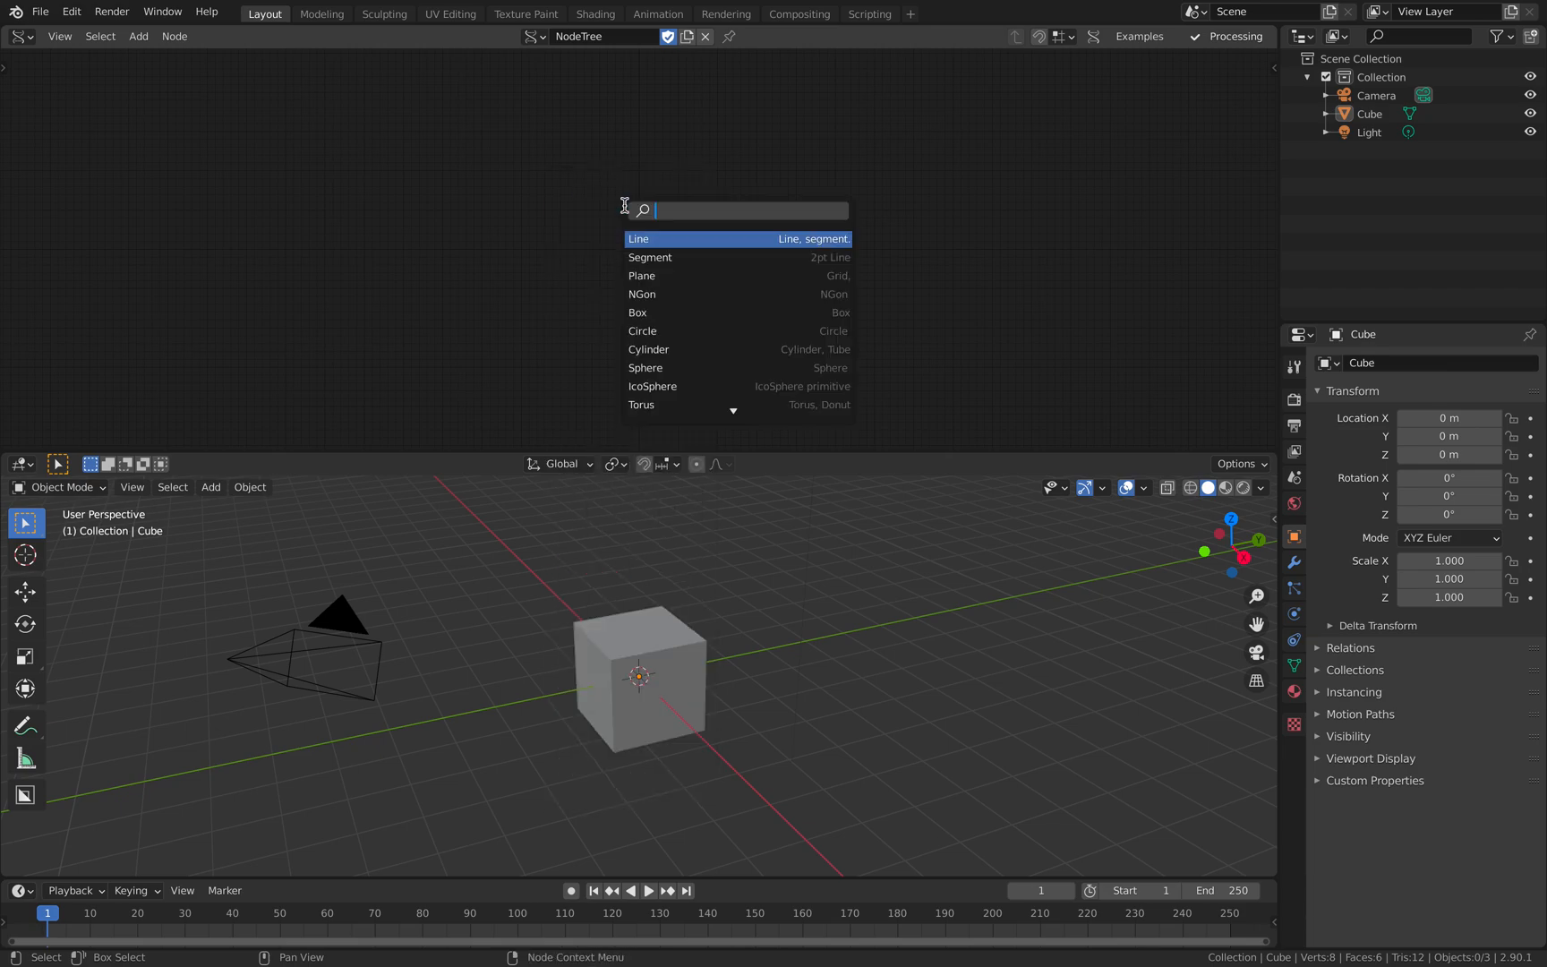
Step: Add a Cylinder node to the node tree
{"action": "type", "text": "ci"}
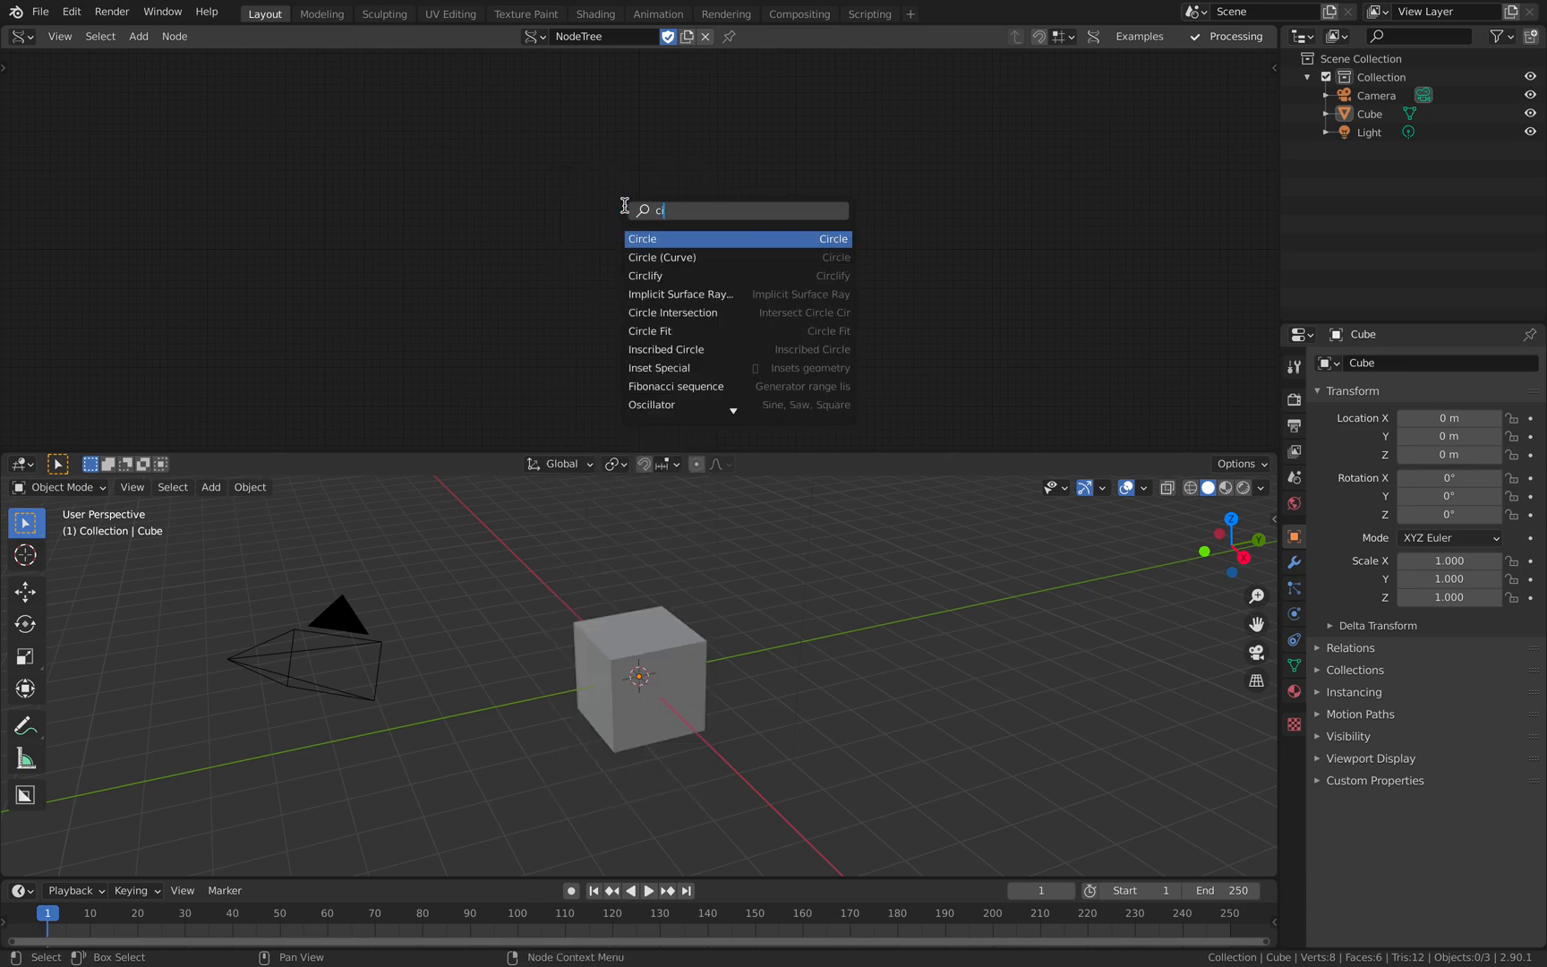
{"action": "key", "text": "BackSpace"}
{"action": "type", "text": "yl"}
{"action": "key", "text": "Return"}
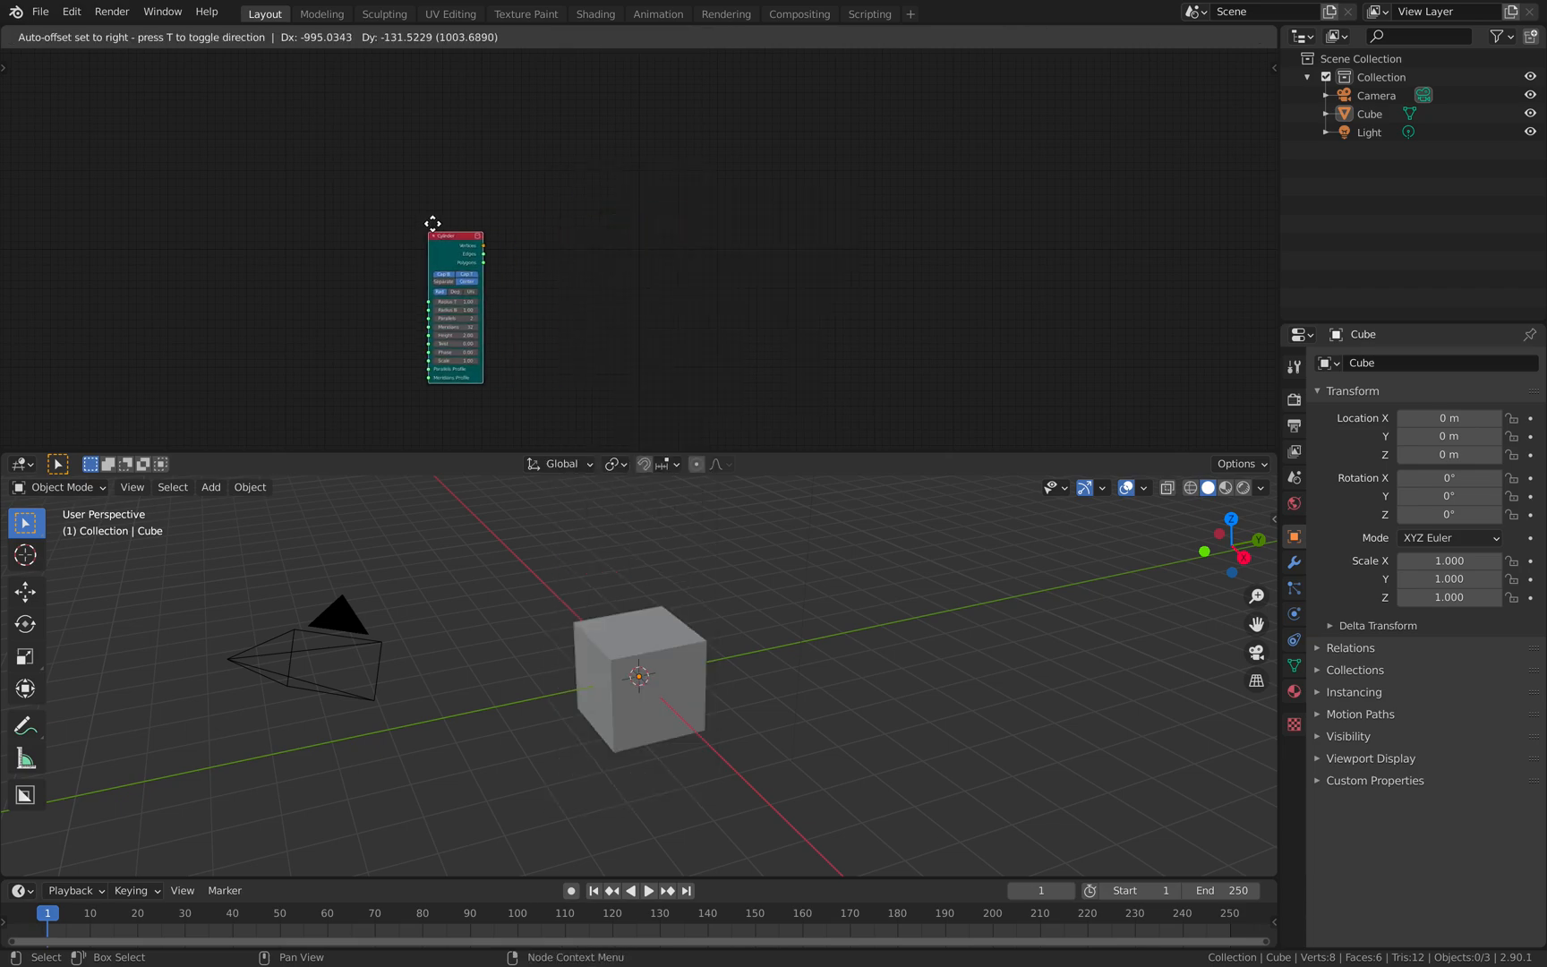
{"action": "left_click", "coordinate": [447, 191]}
Step: Delete all default objects from the scene and view it from the right in orthographic projection, with a taller 3D viewport
{"action": "key", "text": "a"}
{"action": "key", "text": "x"}
{"action": "left_click", "coordinate": [780, 573]}
{"action": "left_click", "coordinate": [1243, 556]}
{"action": "left_click_drag", "start_coordinate": [914, 452], "coordinate": [910, 418]}
{"action": "scroll", "coordinate": [684, 265], "scroll_direction": "up", "scroll_amount": 4}
{"action": "middle_click_drag", "start_coordinate": [651, 230], "coordinate": [656, 229]}
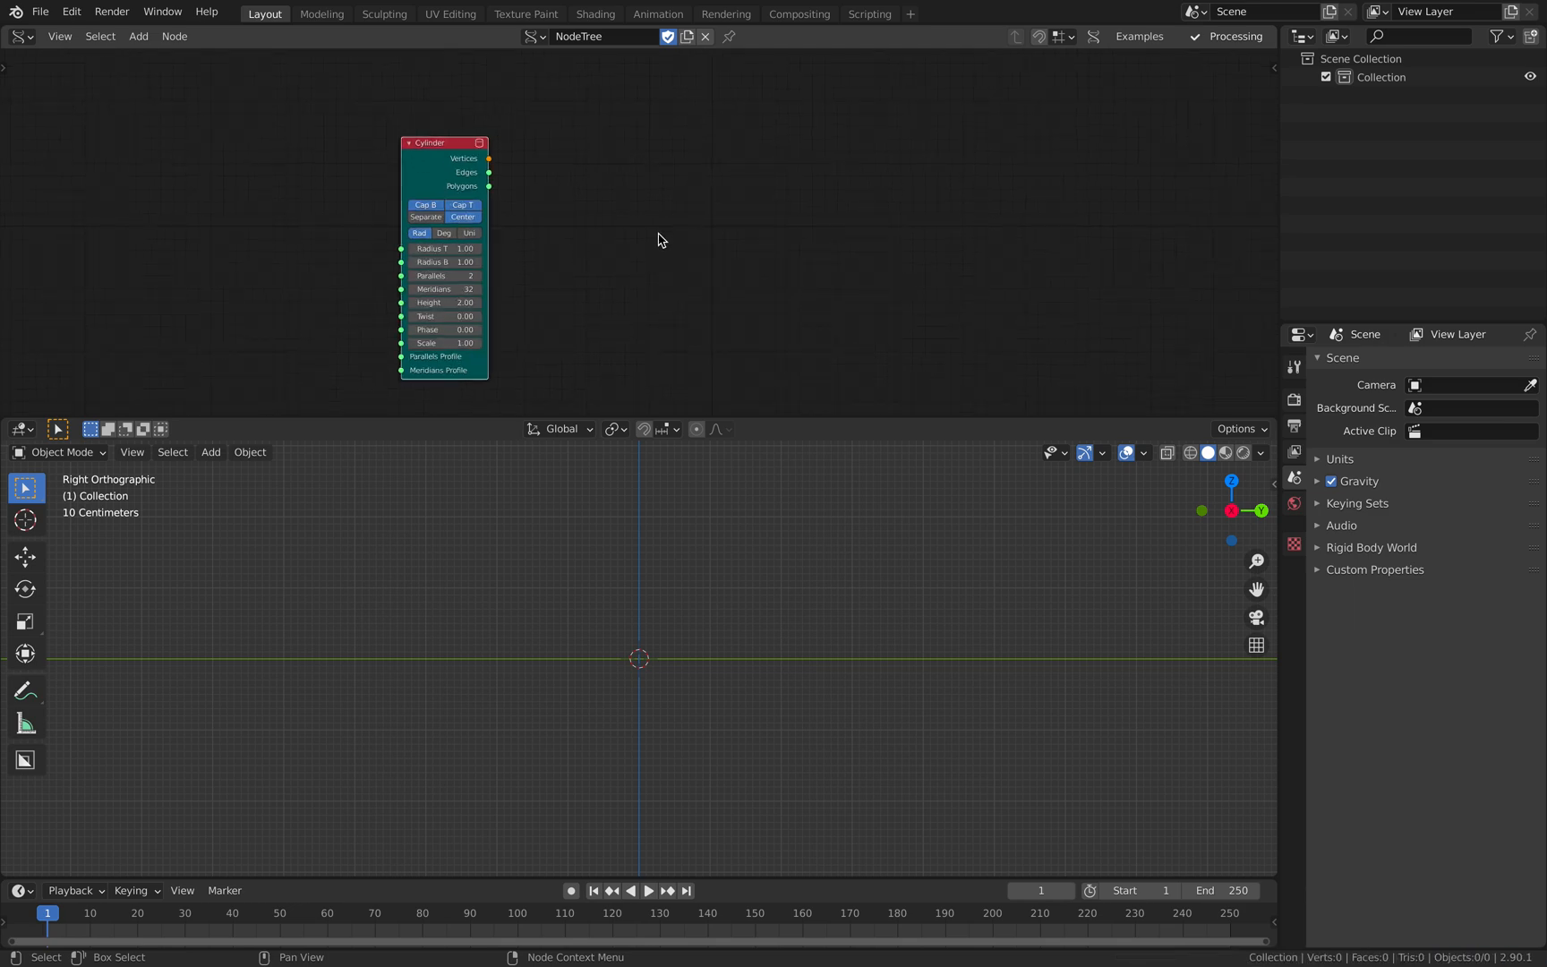
Step: Add a Mesh viewer node beside the Cylinder node
{"action": "key", "text": "shift+a"}
{"action": "left_click", "coordinate": [653, 145]}
{"action": "type", "text": "mesh viewer"}
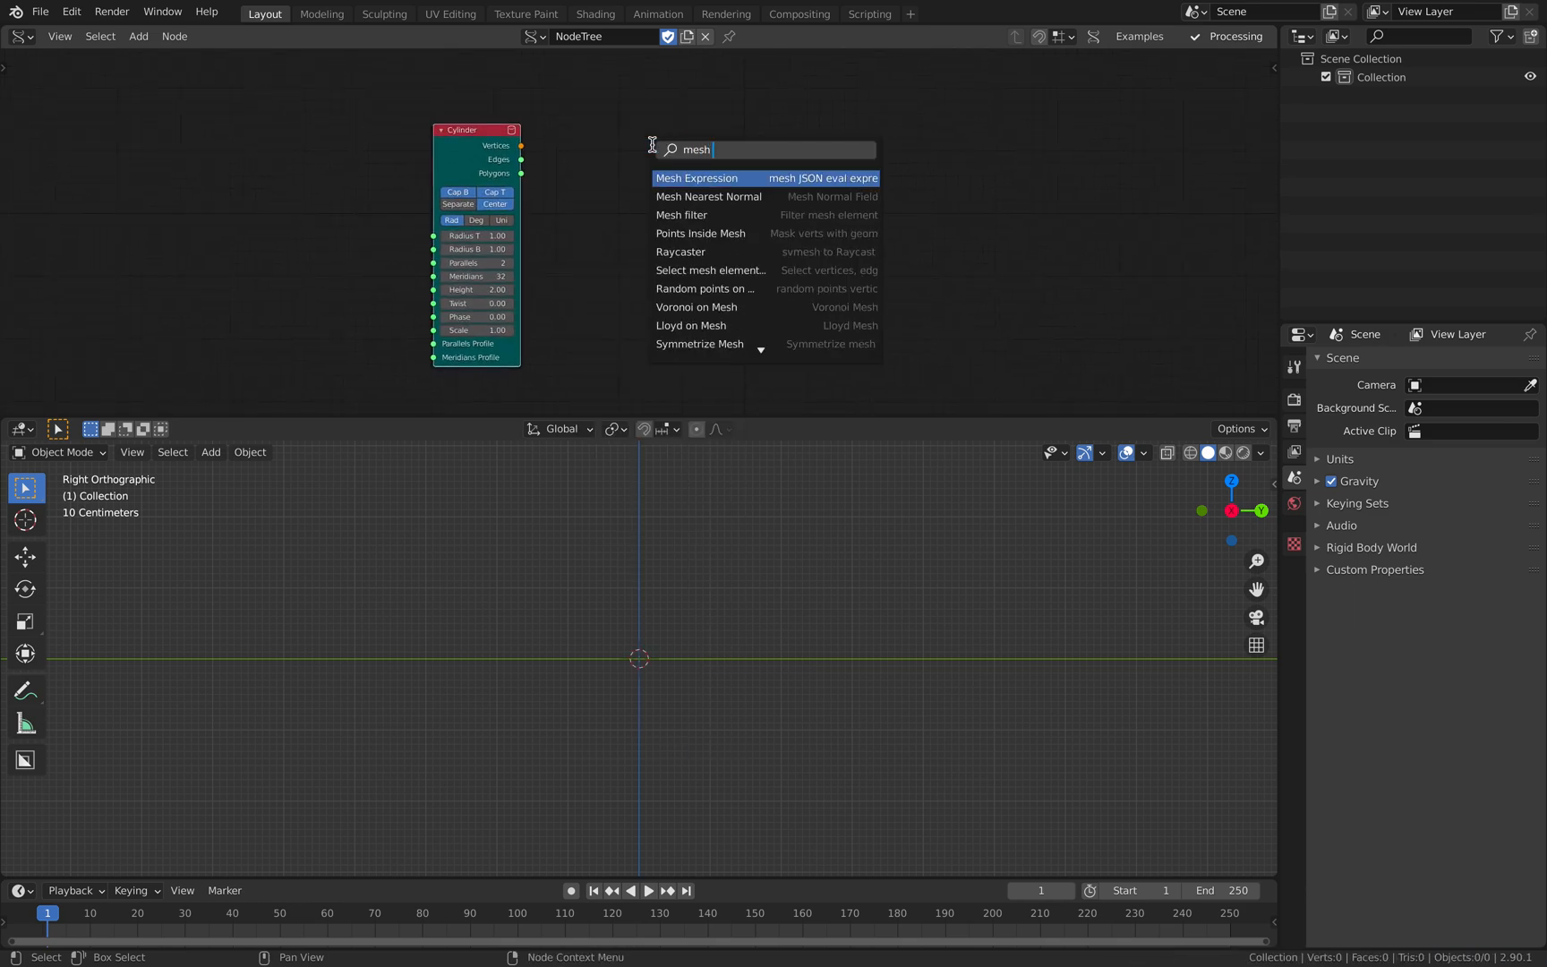
{"action": "key", "text": "Return"}
{"action": "left_click", "coordinate": [673, 130]}
Step: Connect the Cylinder node's vertices, edges and polygons to the matching Mesh viewer inputs
{"action": "left_click", "coordinate": [470, 140]}
{"action": "left_click", "coordinate": [708, 153], "text": "shift"}
{"action": "key", "text": "f"}
{"action": "left_click", "coordinate": [577, 174]}
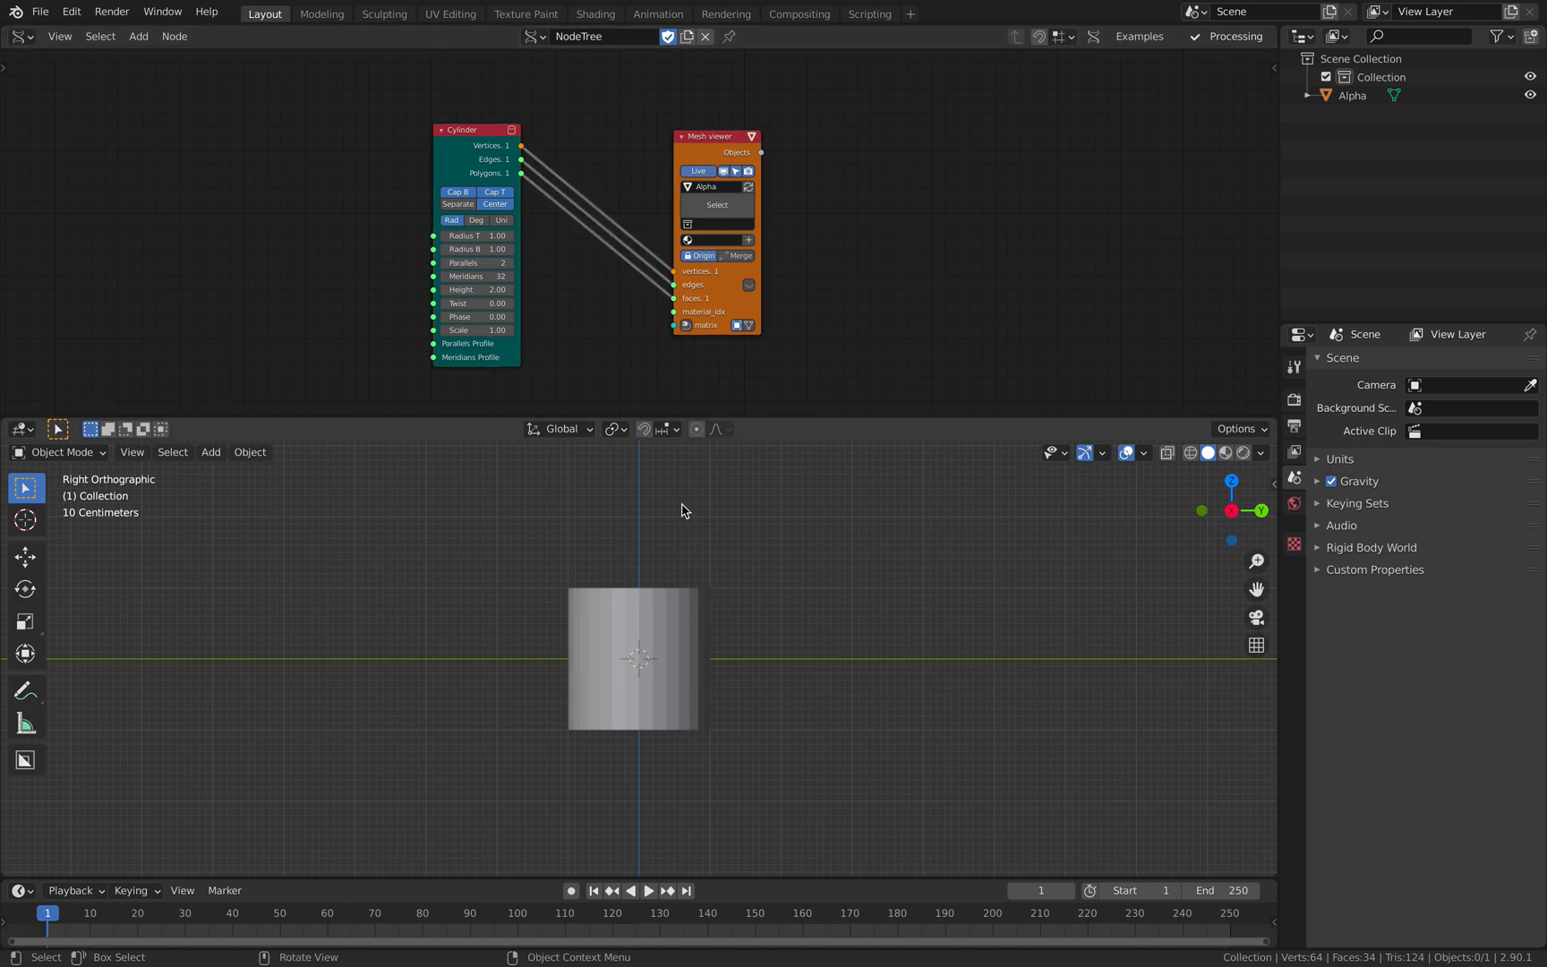
Step: Turn off the Cylinder node's Center option and show the mesh in left orthographic view
{"action": "middle_click_drag", "start_coordinate": [606, 631], "coordinate": [620, 587]}
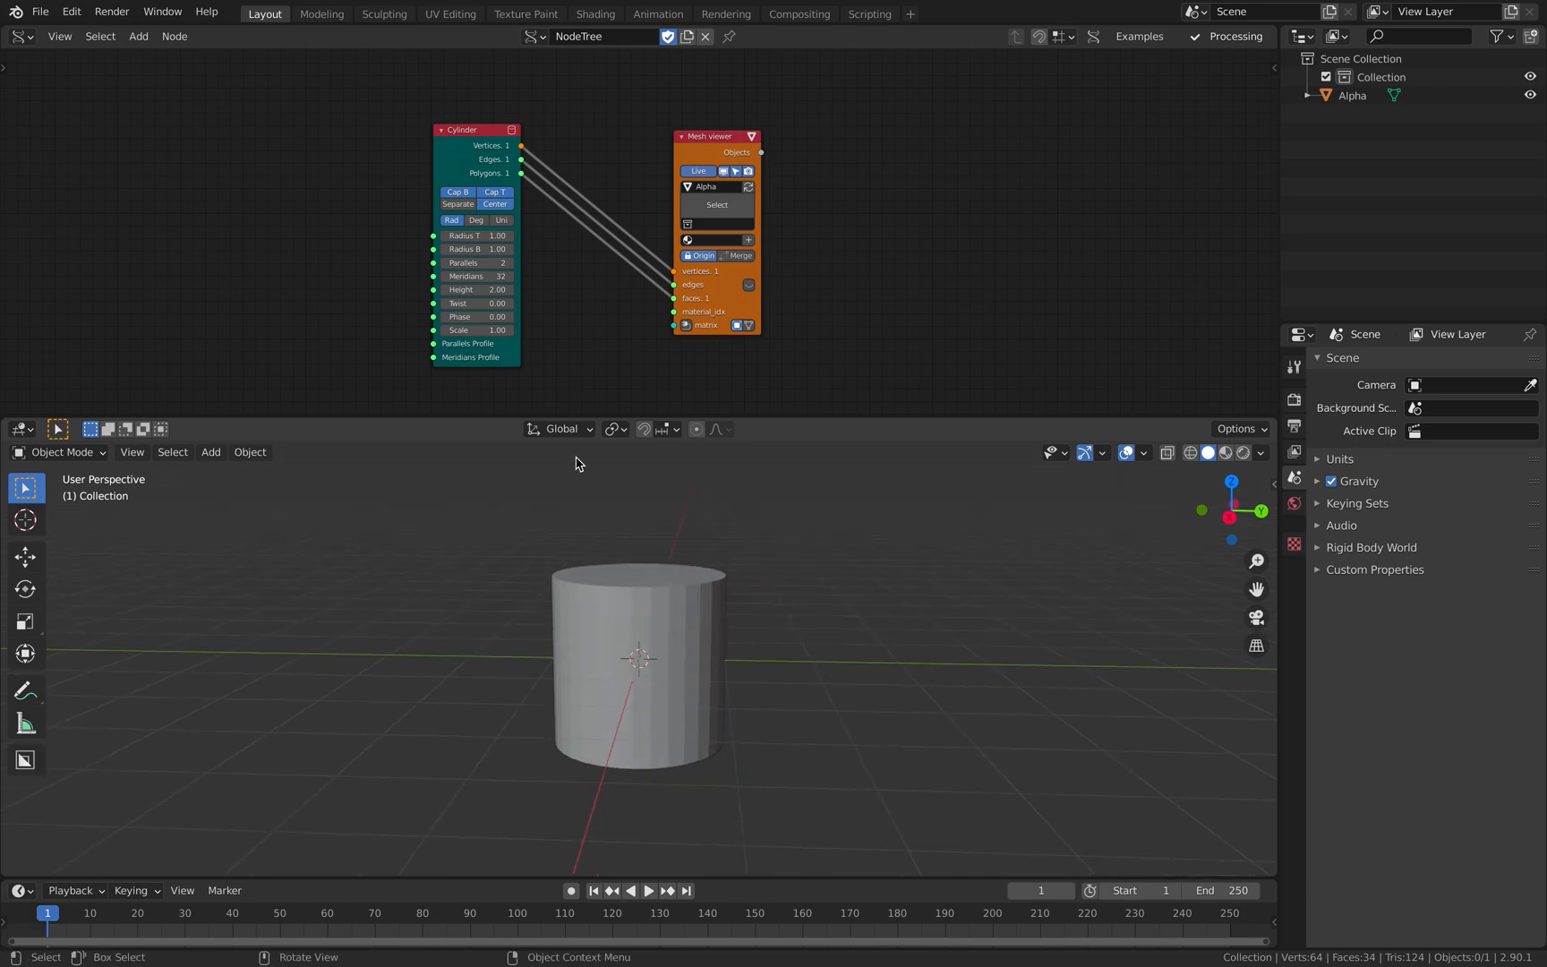
{"action": "left_click", "coordinate": [506, 206]}
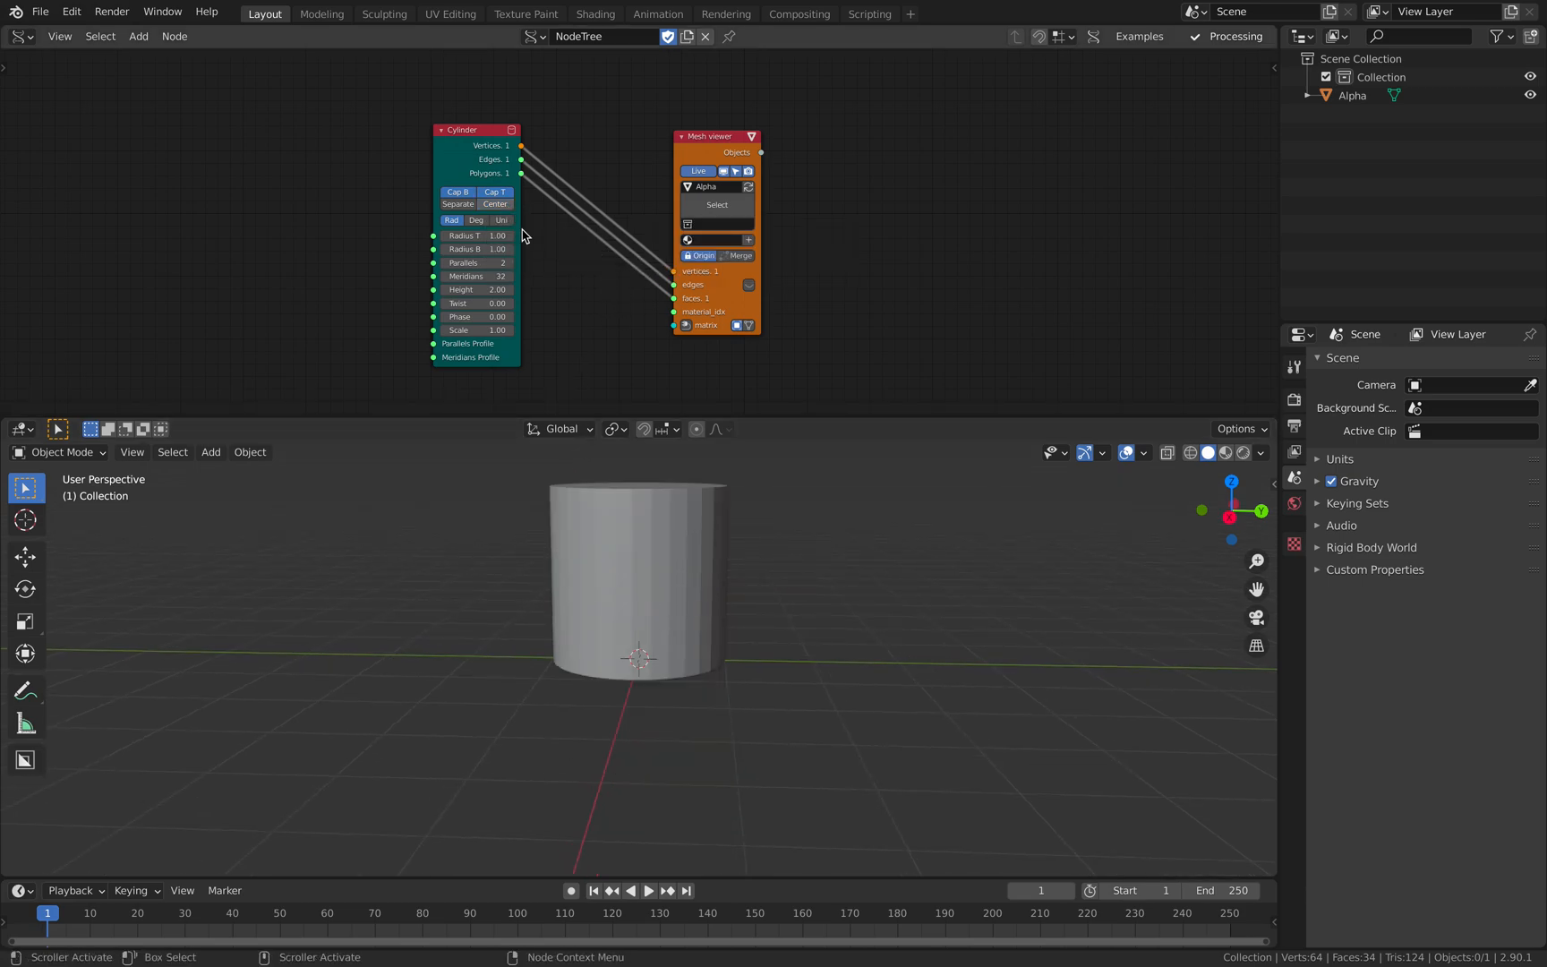
{"action": "left_click", "coordinate": [1230, 504]}
Step: Space out the Cylinder and Mesh viewer nodes and add an A Number node ahead of the Cylinder
{"action": "left_click_drag", "start_coordinate": [739, 294], "coordinate": [895, 267]}
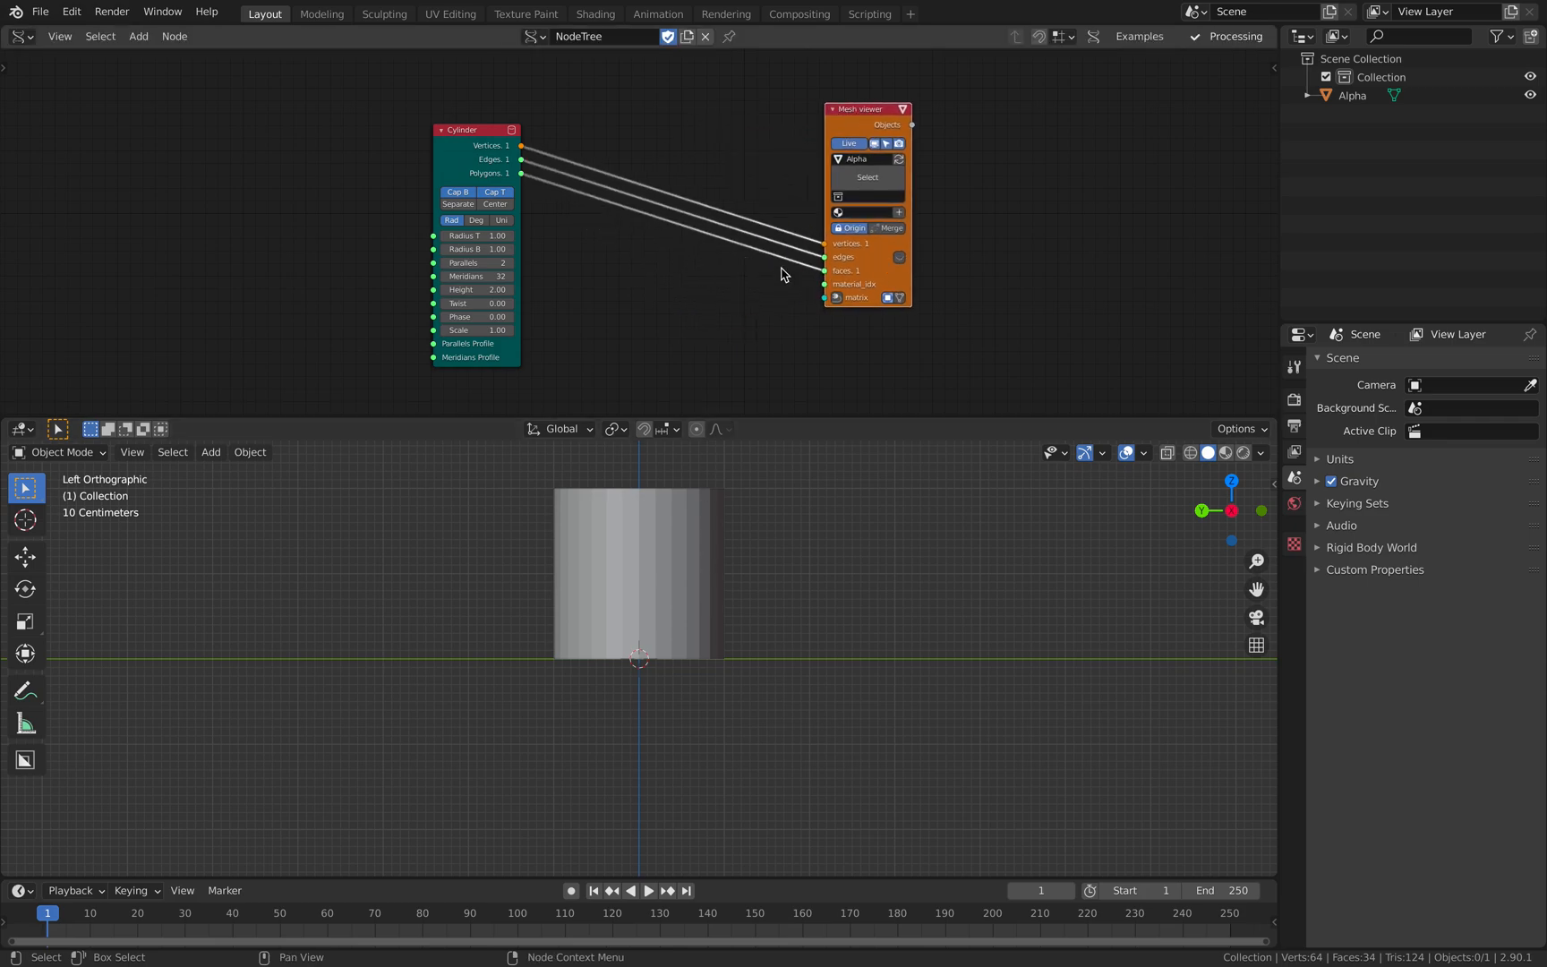
{"action": "key", "text": "Home"}
{"action": "left_click_drag", "start_coordinate": [525, 102], "coordinate": [645, 109]}
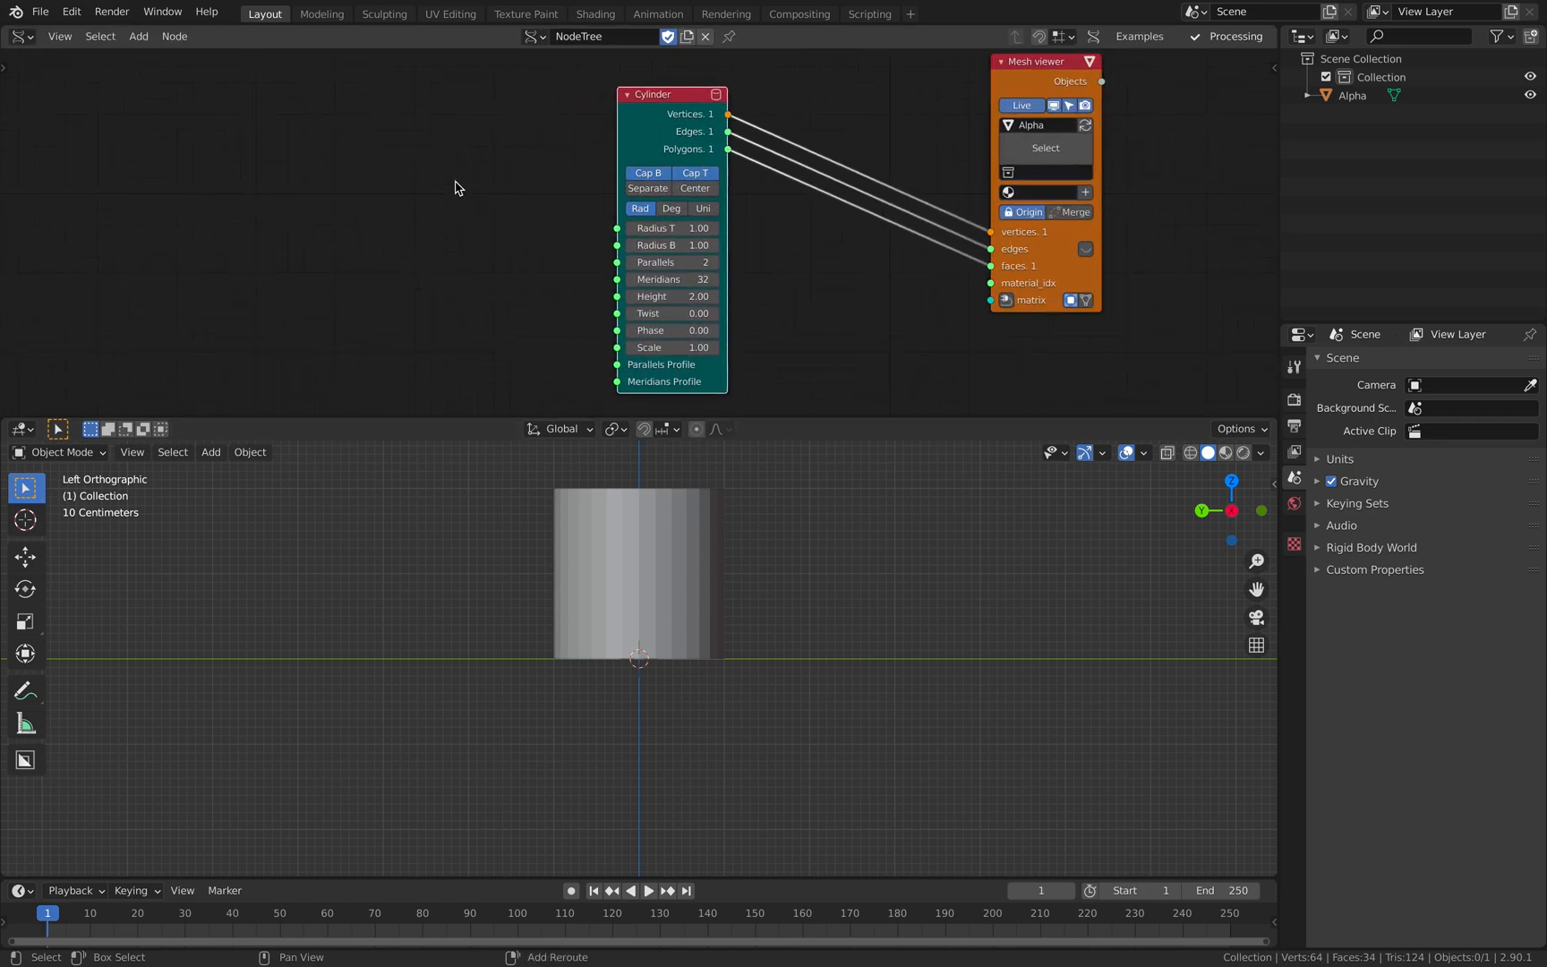
{"action": "key", "text": "alt+space"}
{"action": "type", "text": "a n"}
{"action": "key", "text": "Return"}
{"action": "left_click", "coordinate": [459, 182]}
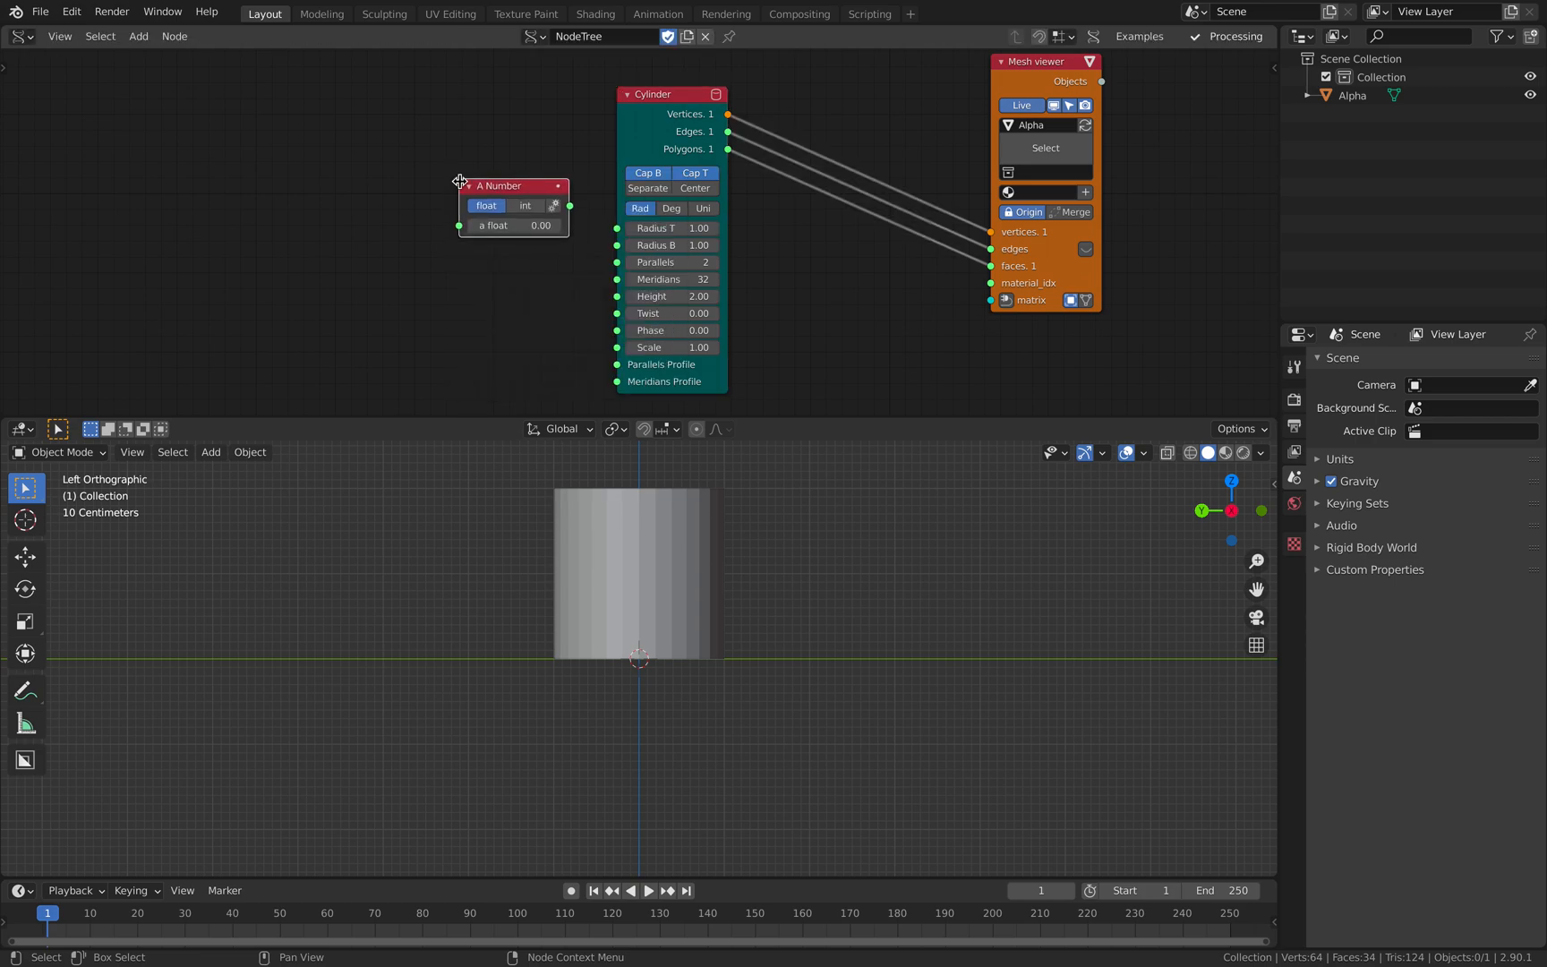
Step: Feed the A Number output into both cylinder radius inputs and set its float value to 0.18
{"action": "left_click_drag", "start_coordinate": [569, 206], "coordinate": [617, 245]}
{"action": "mouse_move", "coordinate": [515, 225]}
{"action": "left_mouse_down"}
{"action": "mouse_move", "coordinate": [572, 225]}
{"action": "mouse_move", "coordinate": [530, 226]}
{"action": "left_mouse_up"}
{"action": "middle_click_drag", "start_coordinate": [520, 301], "coordinate": [515, 296]}
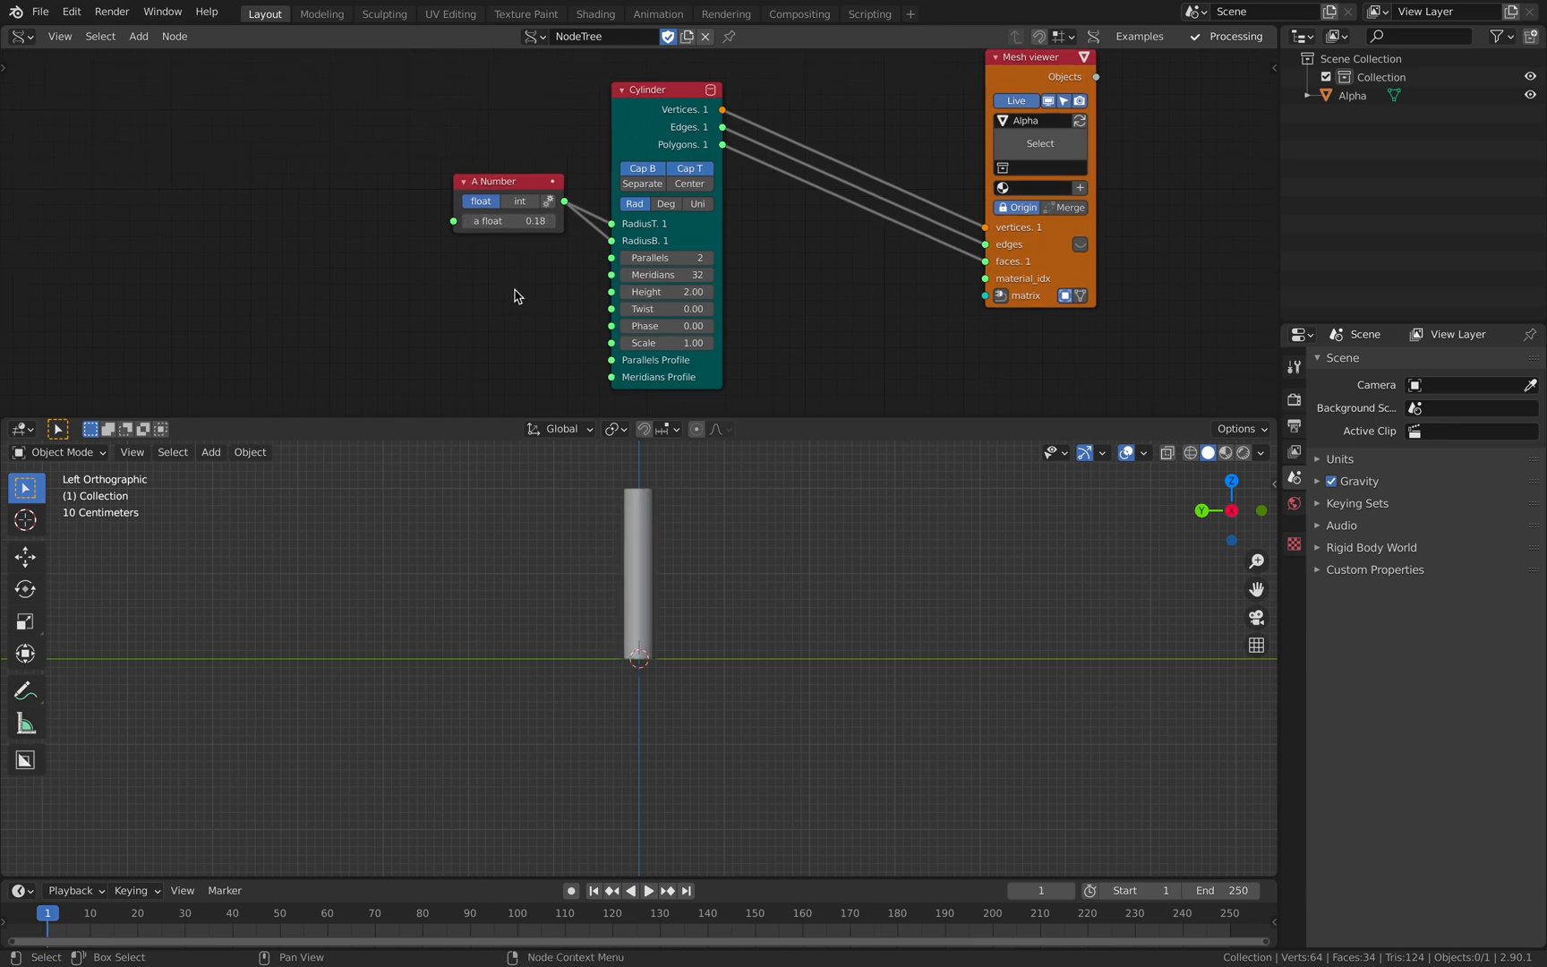
Step: Save the project on the Desktop as cartwheel_001.blend
{"action": "key", "text": "super+s"}
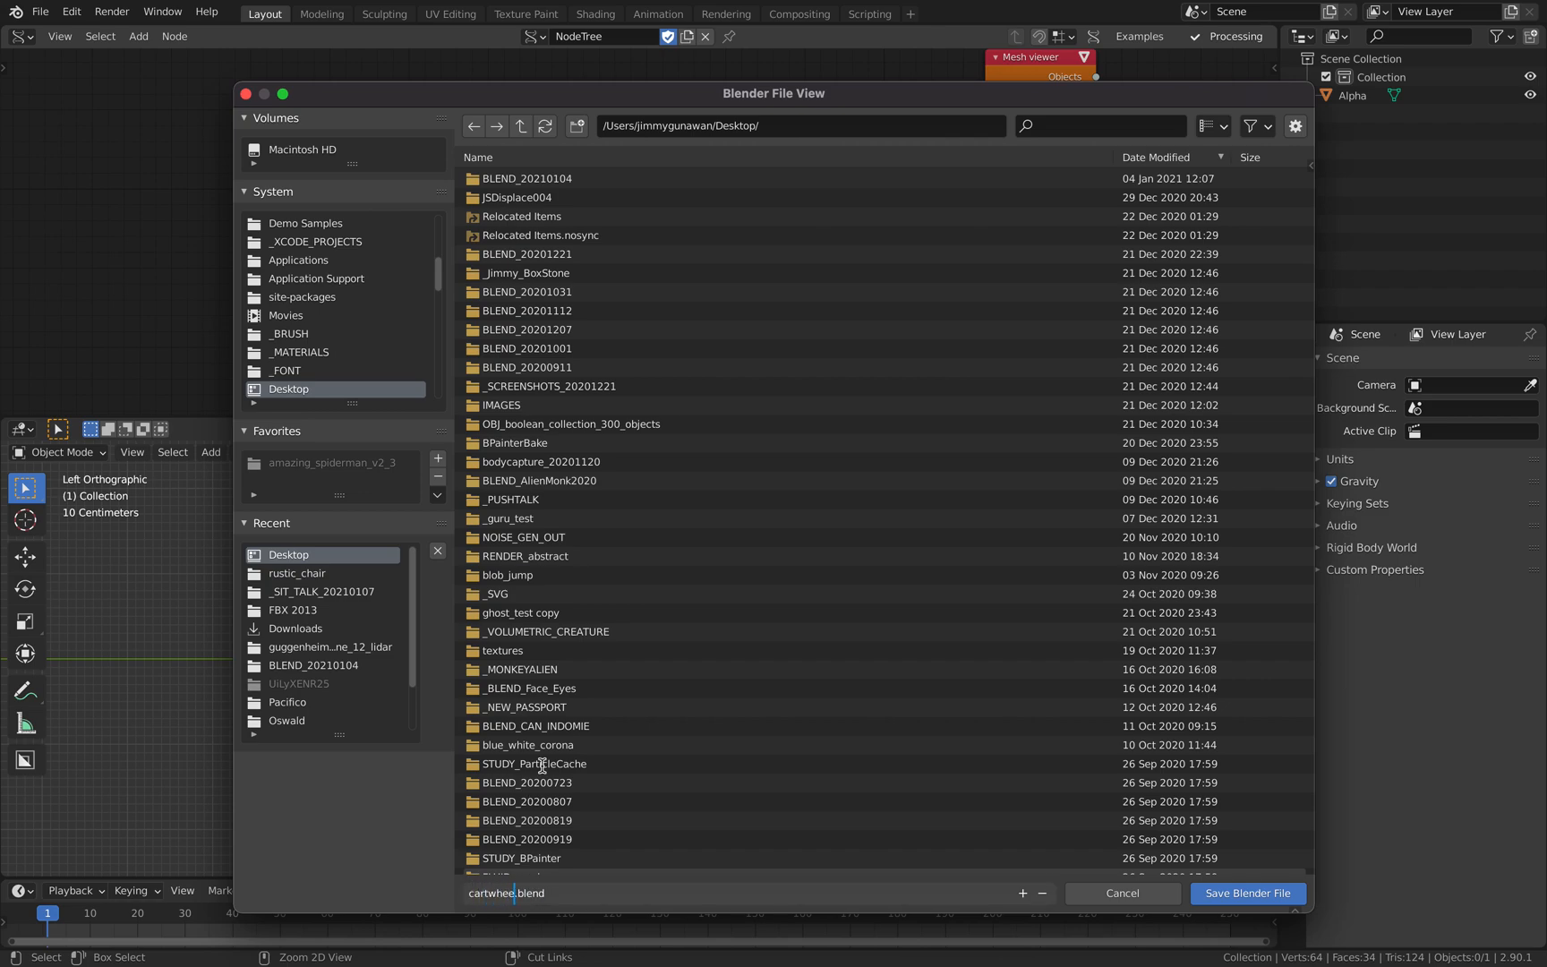
{"action": "type", "text": "cartwheel_001"}
{"action": "key", "text": "Return"}
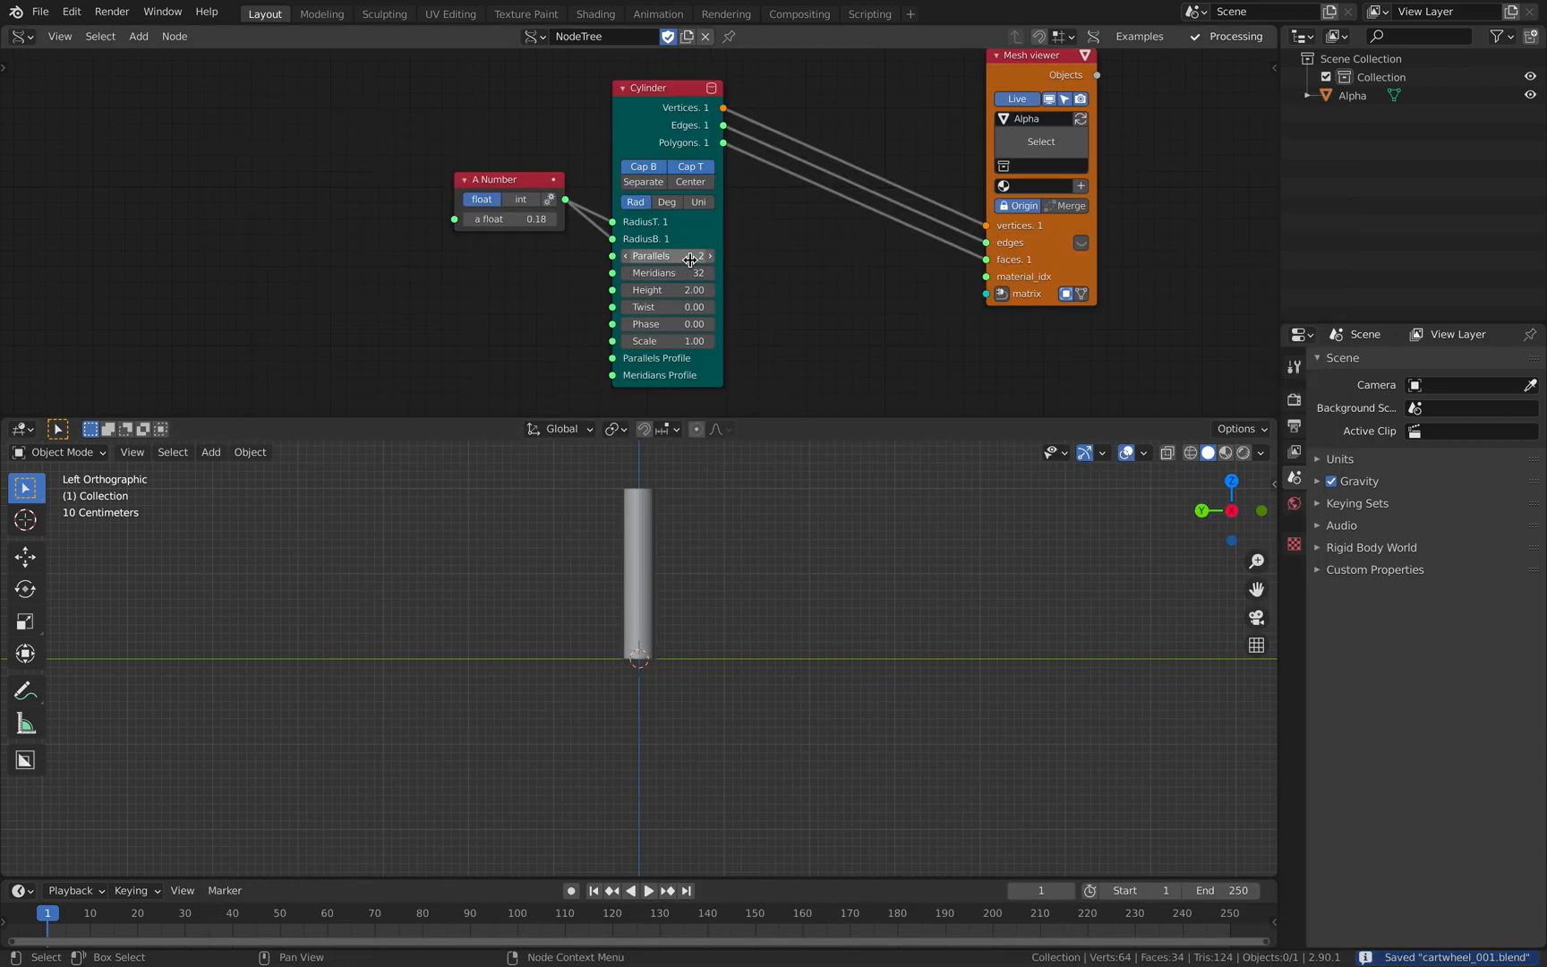
Step: Set the Cylinder node's Meridians to 12 and Parallels to 10
{"action": "left_click_drag", "start_coordinate": [705, 239], "coordinate": [765, 212]}
{"action": "scroll", "coordinate": [735, 573], "scroll_direction": "up", "scroll_amount": 4}
{"action": "middle_click_drag", "start_coordinate": [734, 576], "coordinate": [744, 657], "text": "shift"}
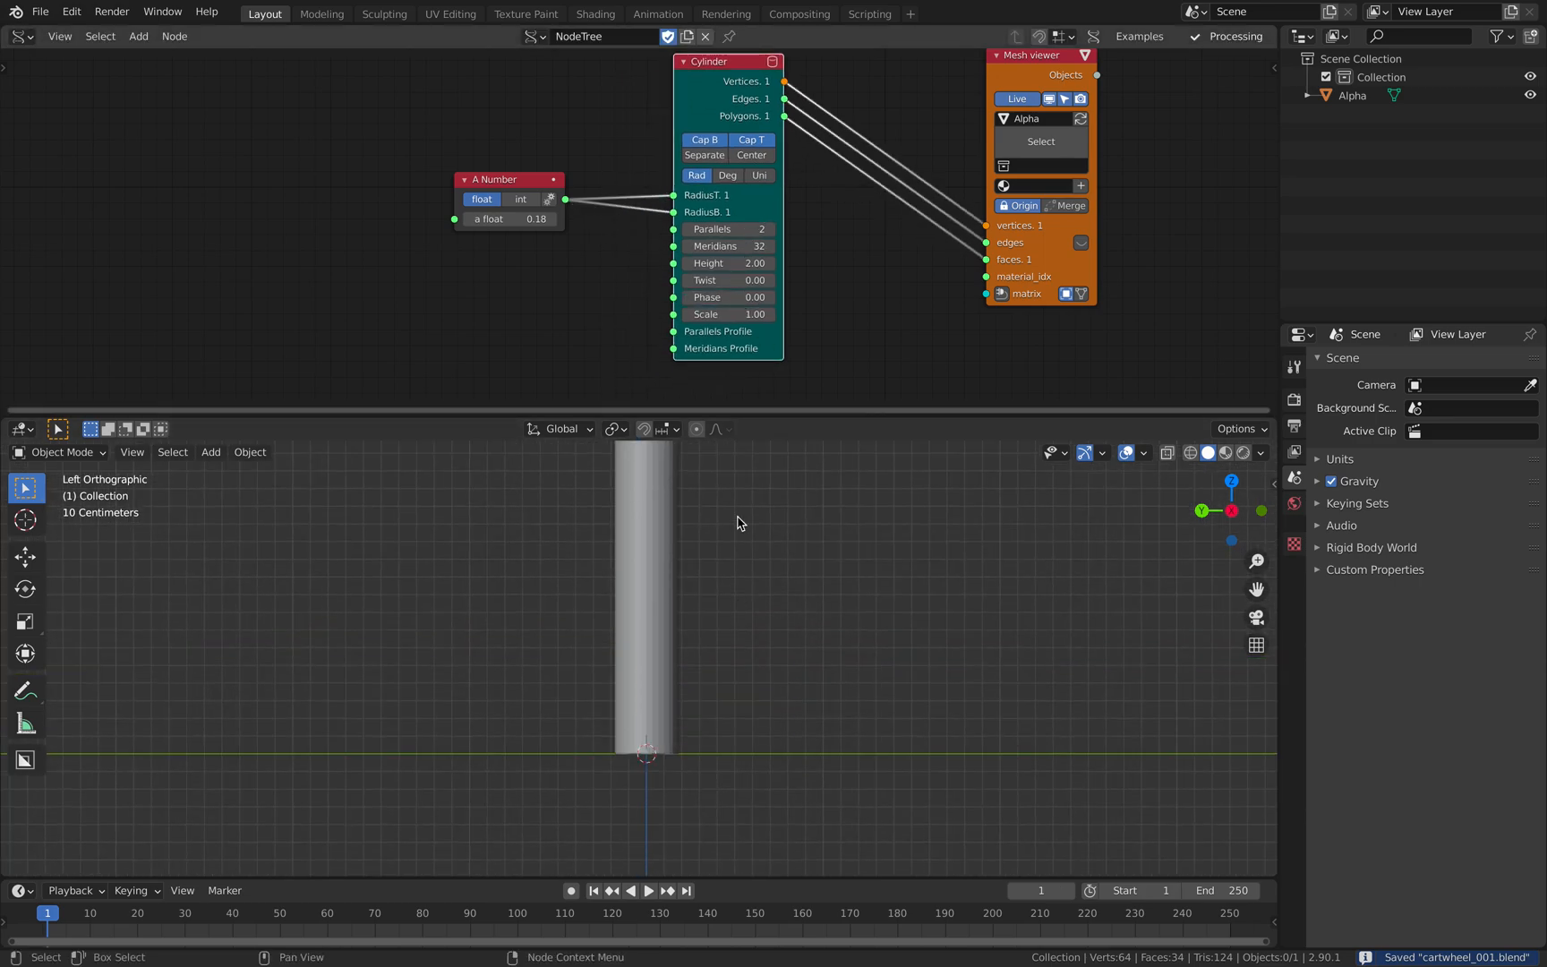
{"action": "middle_click_drag", "start_coordinate": [804, 313], "coordinate": [780, 290]}
{"action": "left_click_drag", "start_coordinate": [722, 226], "coordinate": [703, 225]}
{"action": "middle_click_drag", "start_coordinate": [761, 481], "coordinate": [788, 566], "text": "shift"}
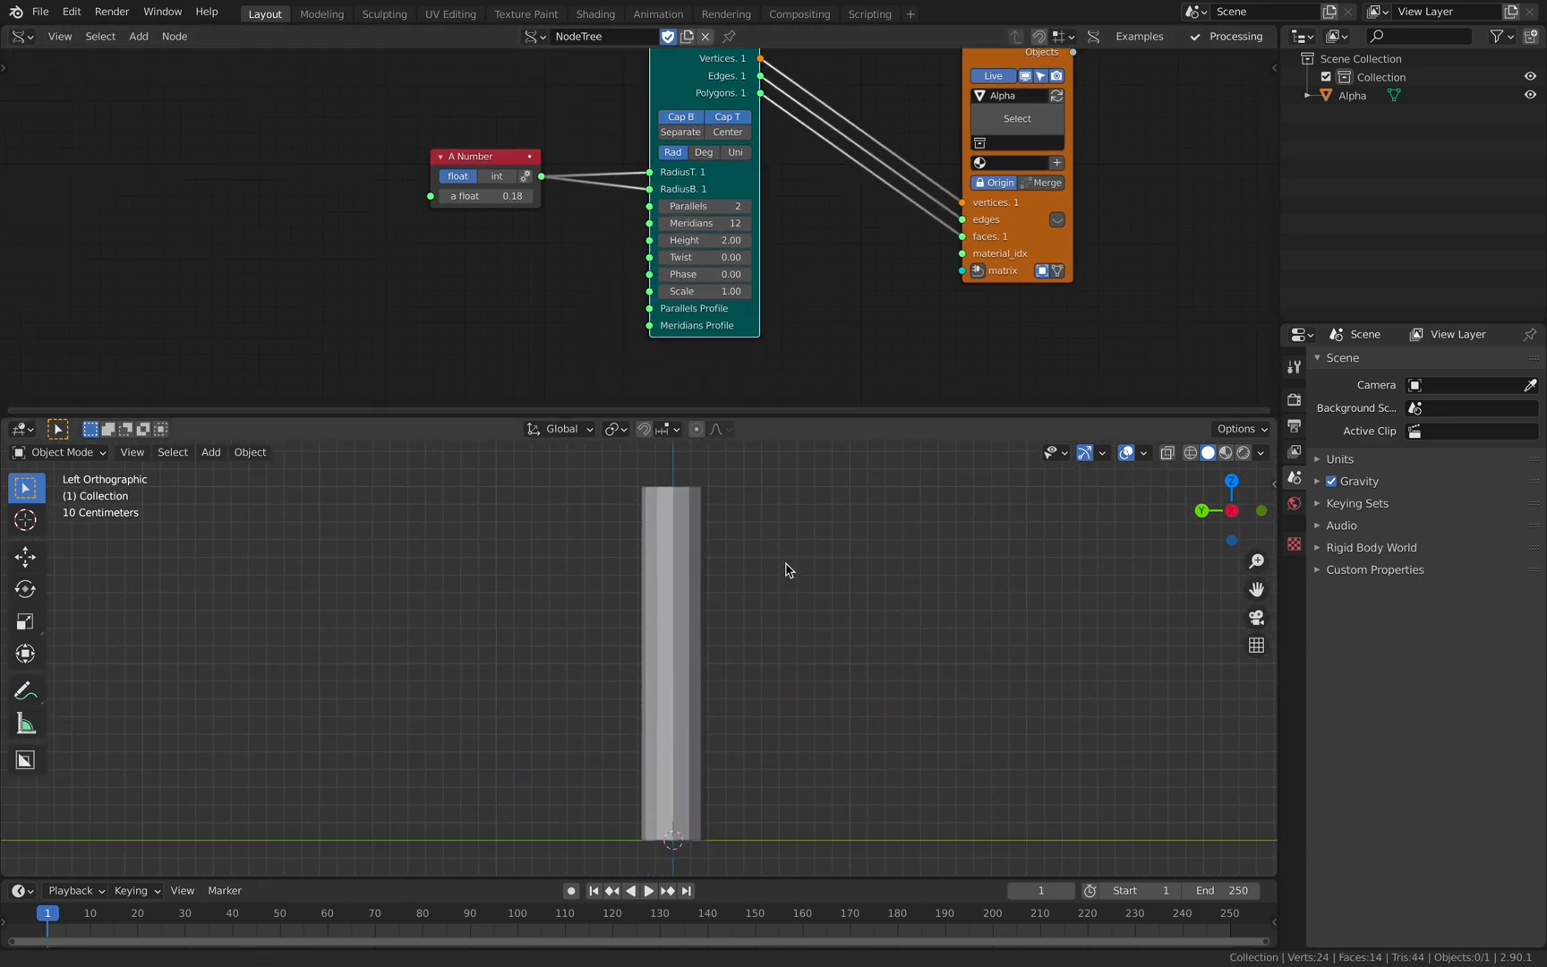
{"action": "triple_click", "coordinate": [748, 207]}
{"action": "double_click", "coordinate": [748, 207]}
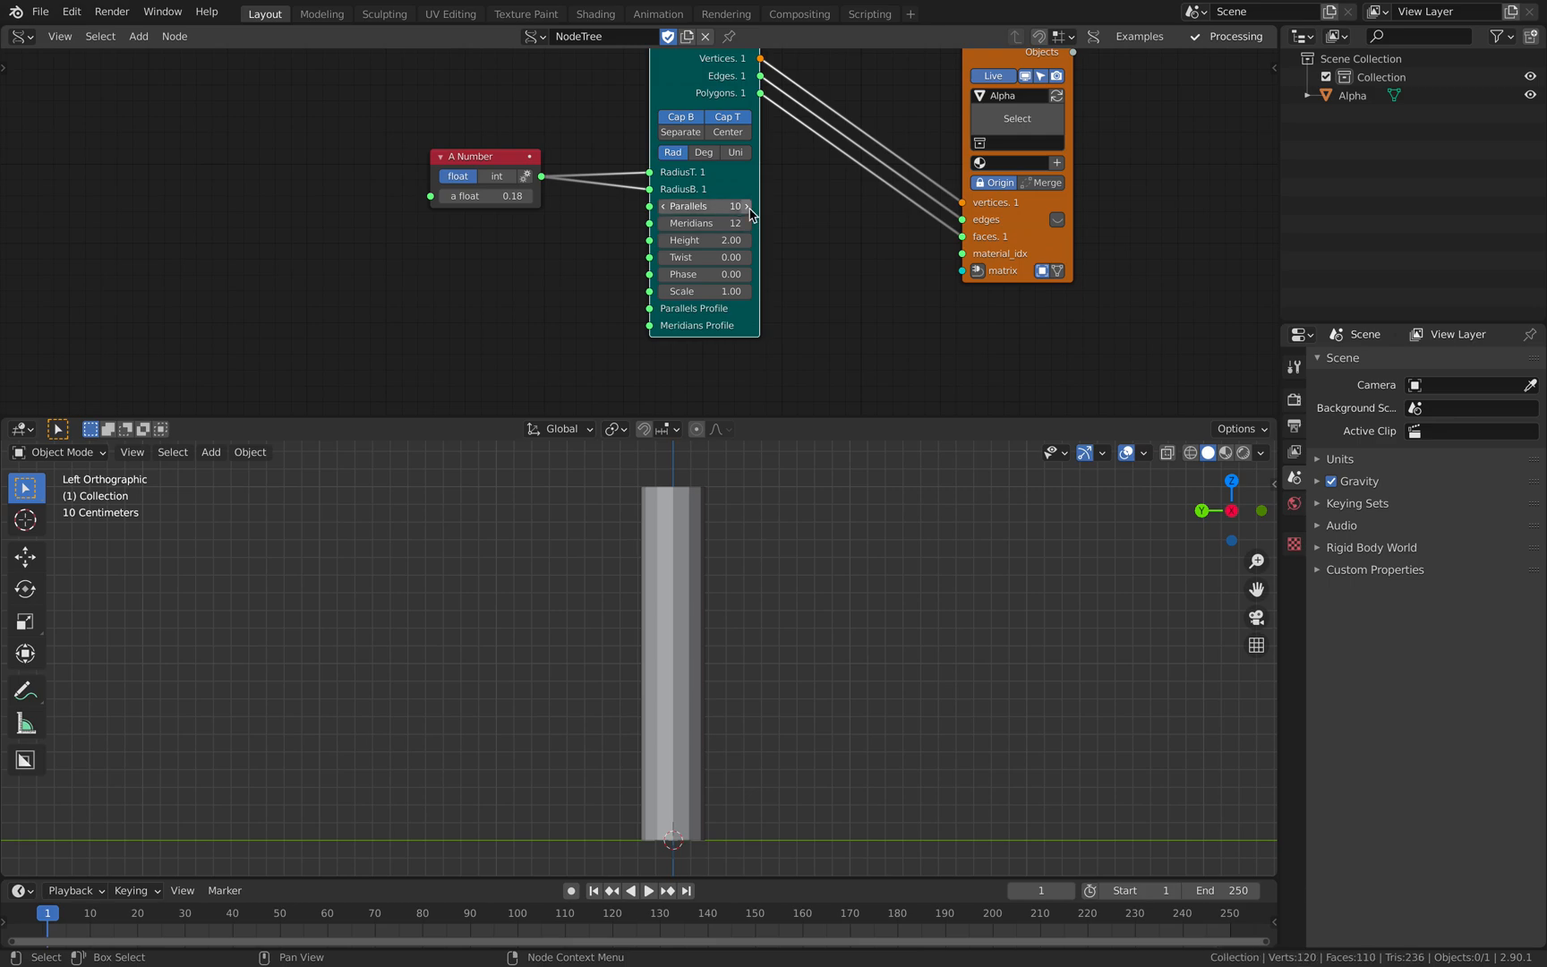
Step: Add a Random Num Gen node below the A Number node
{"action": "scroll", "coordinate": [421, 273], "scroll_direction": "down", "scroll_amount": 1}
{"action": "middle_click_drag", "start_coordinate": [432, 262], "coordinate": [500, 251]}
{"action": "key", "text": "alt+space"}
{"action": "type", "text": "ran"}
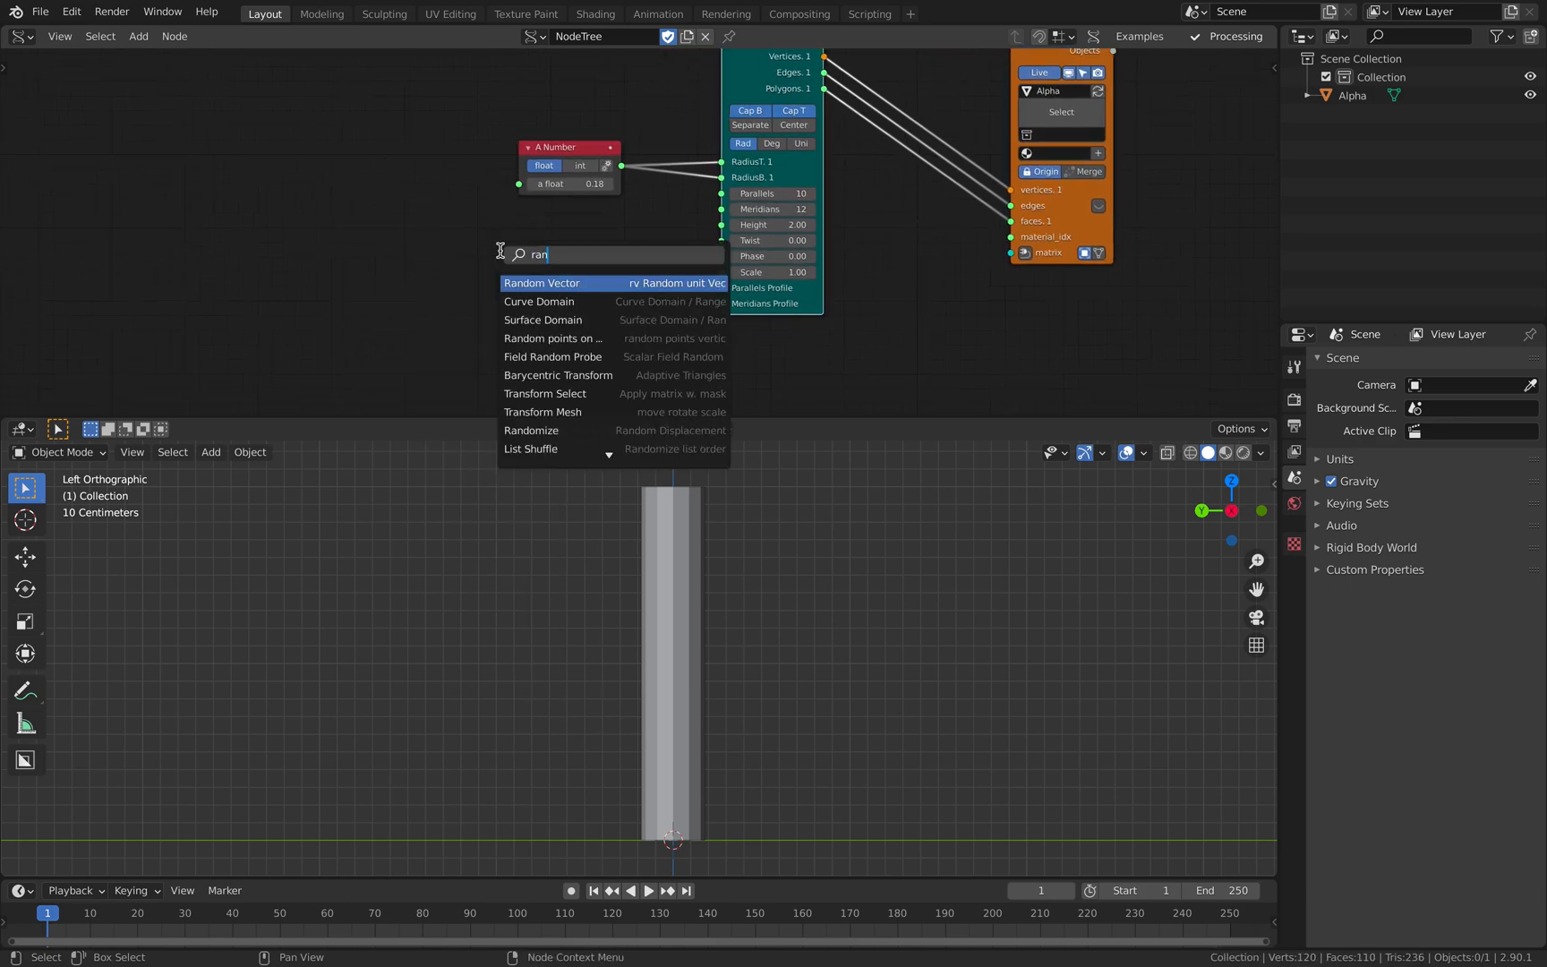
{"action": "type", "text": "dom n"}
{"action": "key", "text": "Return"}
{"action": "left_click", "coordinate": [487, 232]}
Step: Switch the random number generator to Float and connect its Value to the cylinder's Meridians Profile
{"action": "left_click", "coordinate": [557, 282]}
{"action": "left_click_drag", "start_coordinate": [588, 260], "coordinate": [626, 204]}
{"action": "left_click_drag", "start_coordinate": [725, 290], "coordinate": [721, 304]}
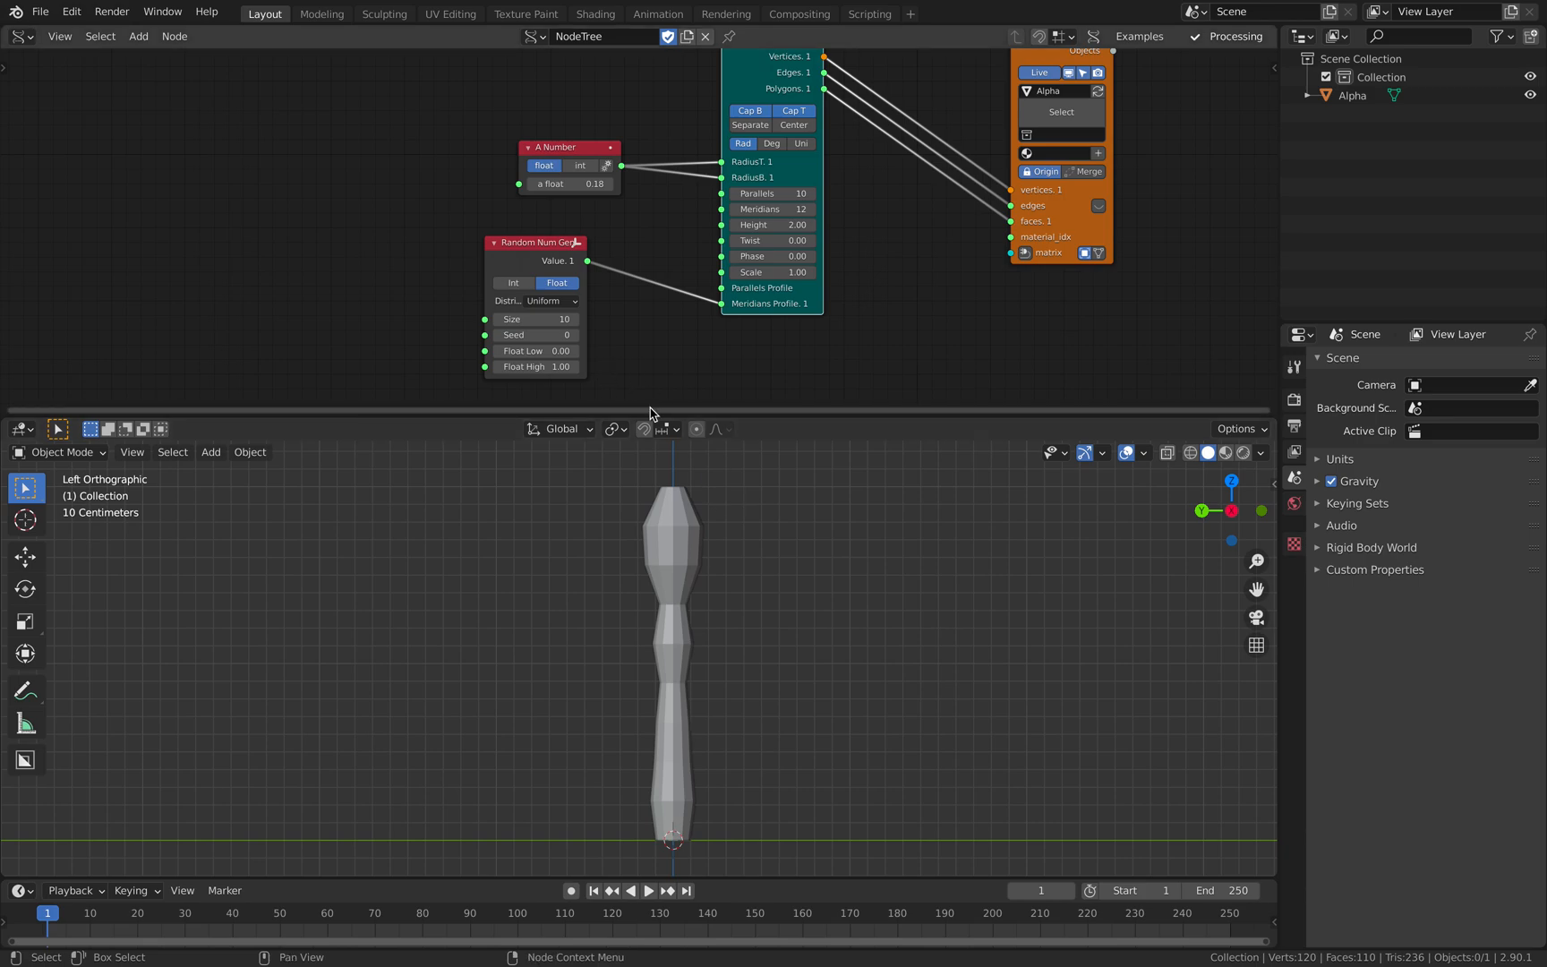
Step: Set the random generator's Seed to 144 and Float Low to 0.37, and save the file
{"action": "left_click_drag", "start_coordinate": [533, 341], "coordinate": [582, 334]}
{"action": "scroll", "coordinate": [669, 721], "scroll_direction": "down", "scroll_amount": 1}
{"action": "middle_click_drag", "start_coordinate": [690, 615], "coordinate": [722, 556], "text": "shift"}
{"action": "scroll", "coordinate": [746, 636], "scroll_direction": "down", "scroll_amount": 1}
{"action": "key", "text": "ctrl+s"}
{"action": "mouse_move", "coordinate": [536, 335]}
{"action": "left_mouse_down"}
{"action": "mouse_move", "coordinate": [568, 335]}
{"action": "mouse_move", "coordinate": [553, 350]}
{"action": "mouse_move", "coordinate": [562, 335]}
{"action": "left_mouse_up"}
{"action": "key", "text": "ctrl+s"}
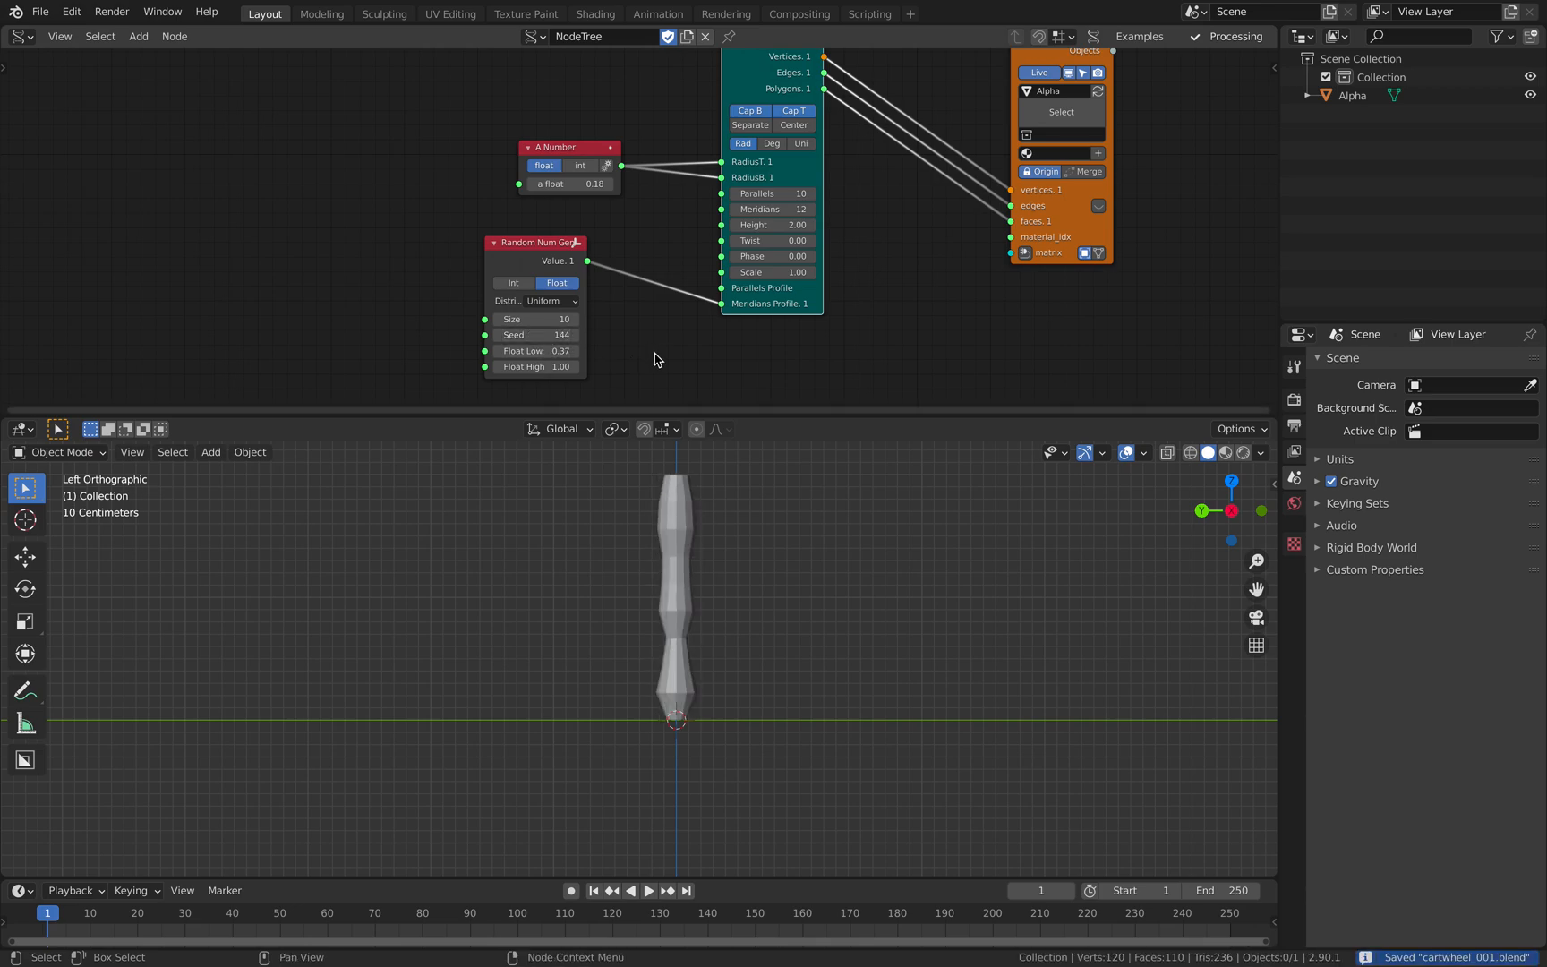
Step: Move the Cylinder and Mesh viewer nodes apart to widen the gap between them
{"action": "middle_click_drag", "start_coordinate": [751, 235], "coordinate": [553, 244]}
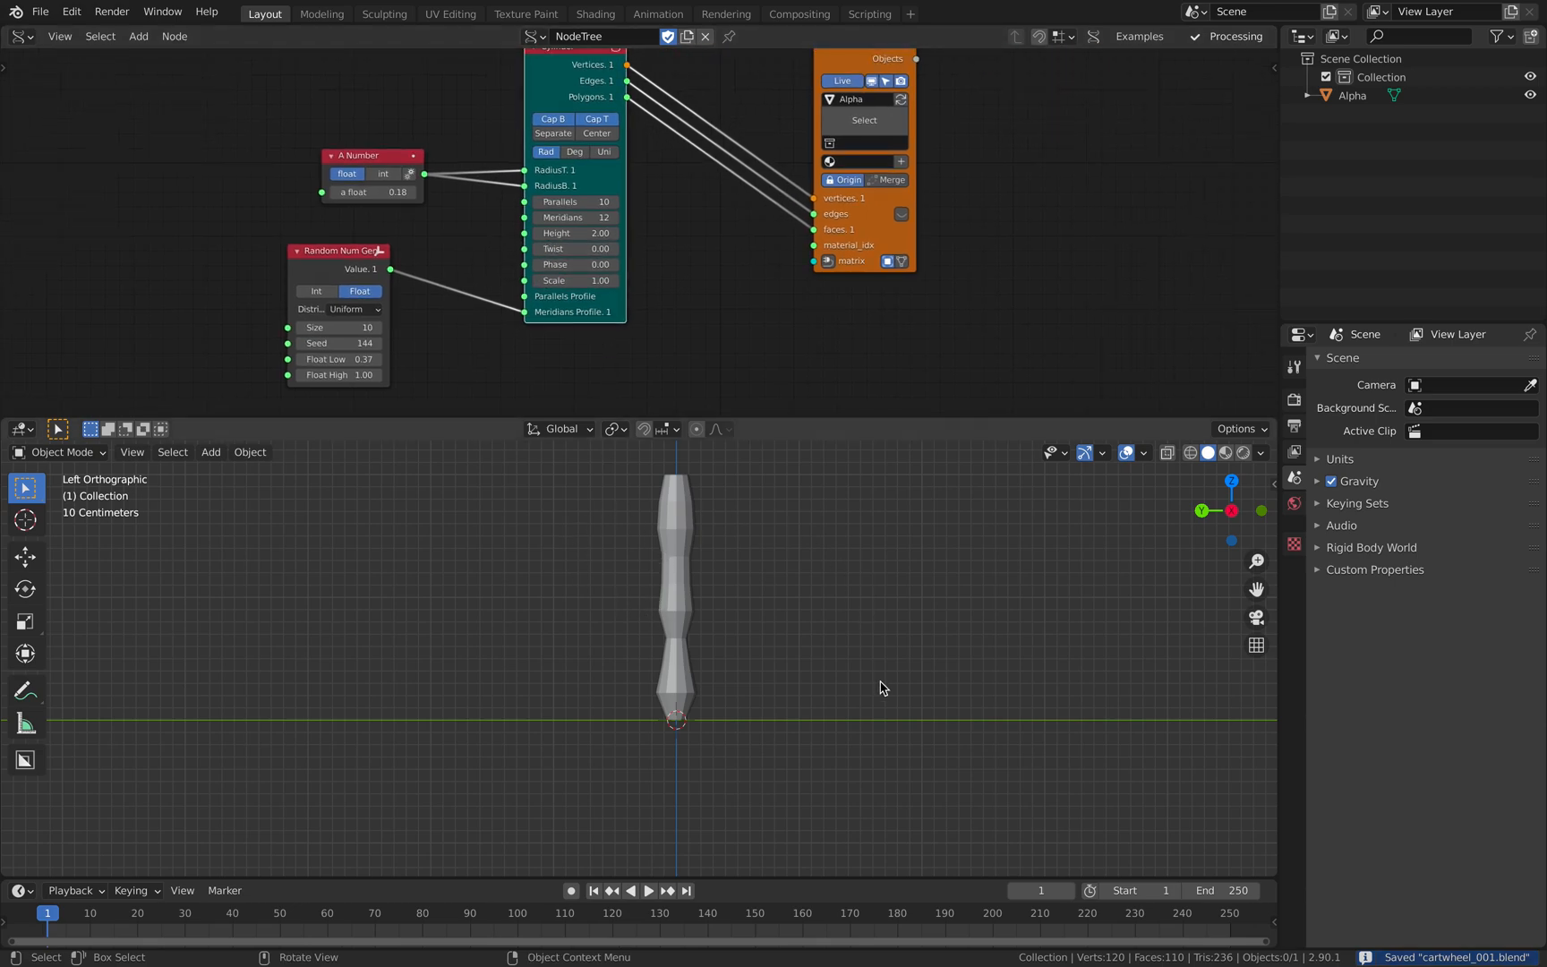
{"action": "scroll", "coordinate": [655, 167], "scroll_direction": "down", "scroll_amount": 1}
{"action": "middle_click_drag", "start_coordinate": [723, 217], "coordinate": [716, 277]}
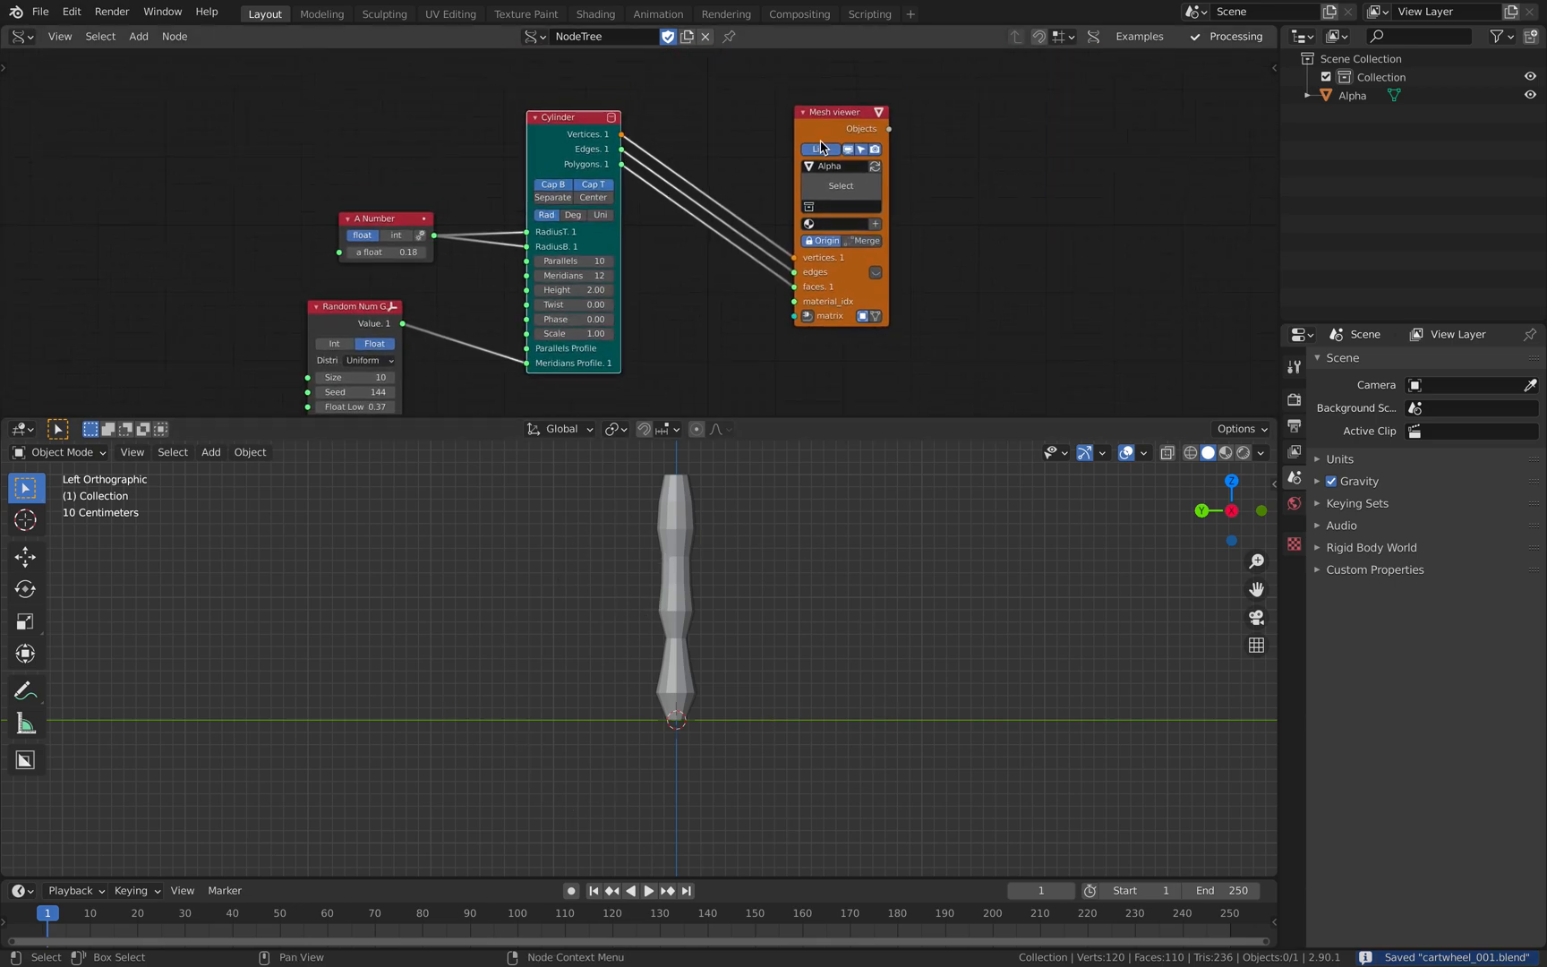
{"action": "left_click_drag", "start_coordinate": [828, 120], "coordinate": [987, 136]}
{"action": "left_click_drag", "start_coordinate": [586, 111], "coordinate": [541, 106]}
{"action": "middle_click_drag", "start_coordinate": [755, 331], "coordinate": [747, 290]}
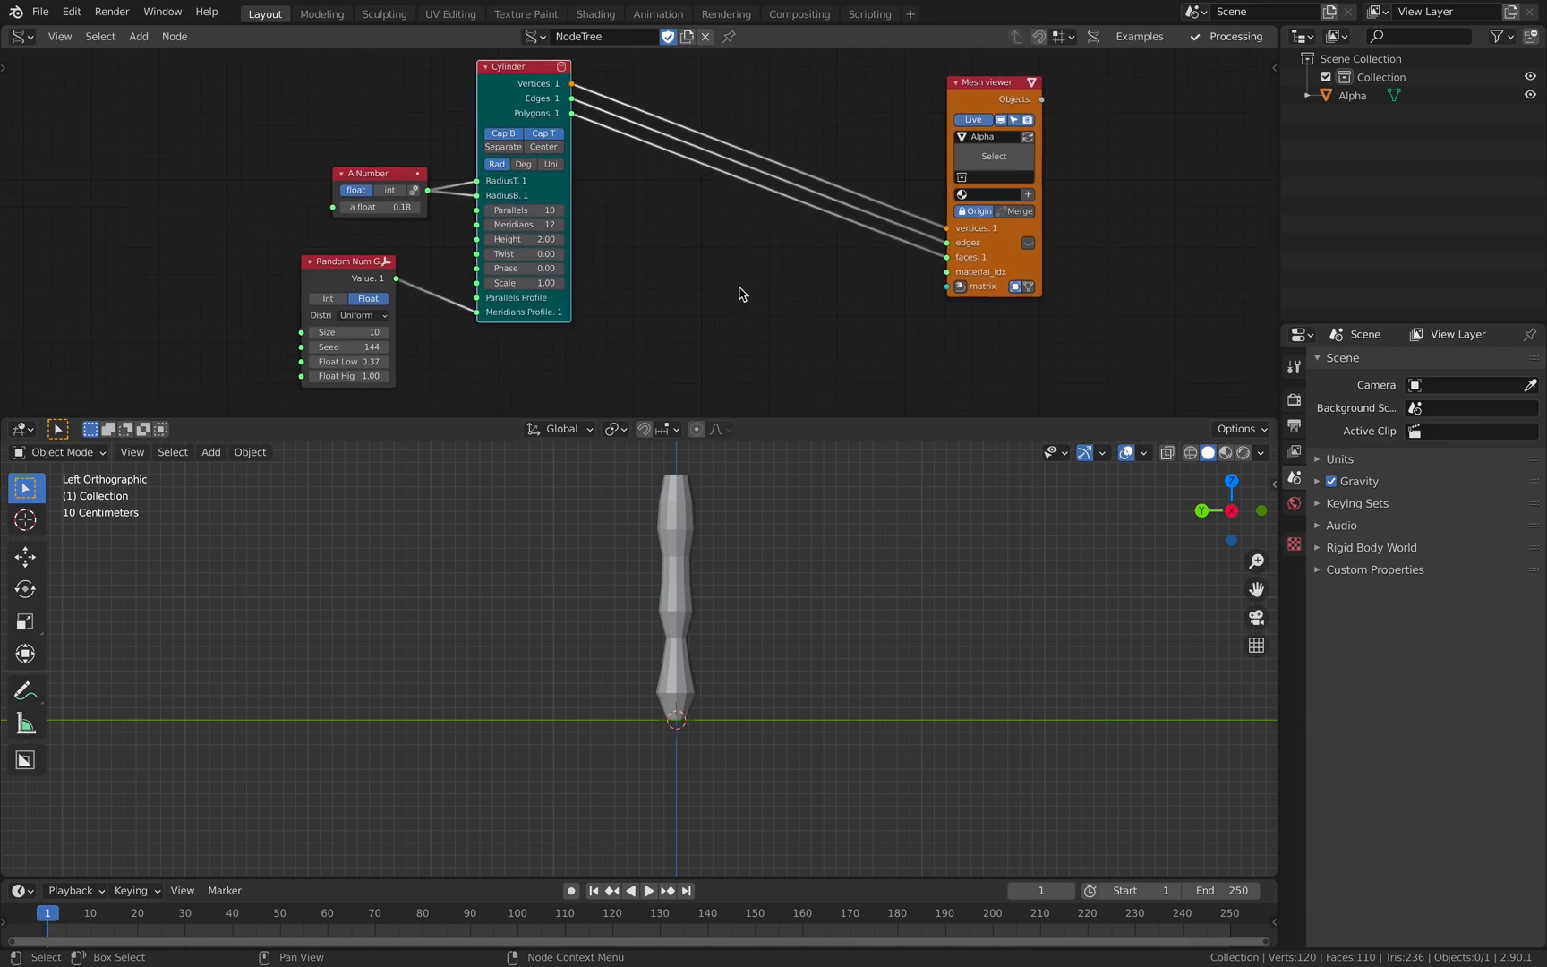
Step: Add a Circle node between the Cylinder and Mesh viewer nodes
{"action": "key", "text": "shift+a"}
{"action": "left_click", "coordinate": [768, 291]}
{"action": "type", "text": "cir"}
{"action": "key", "text": "Return"}
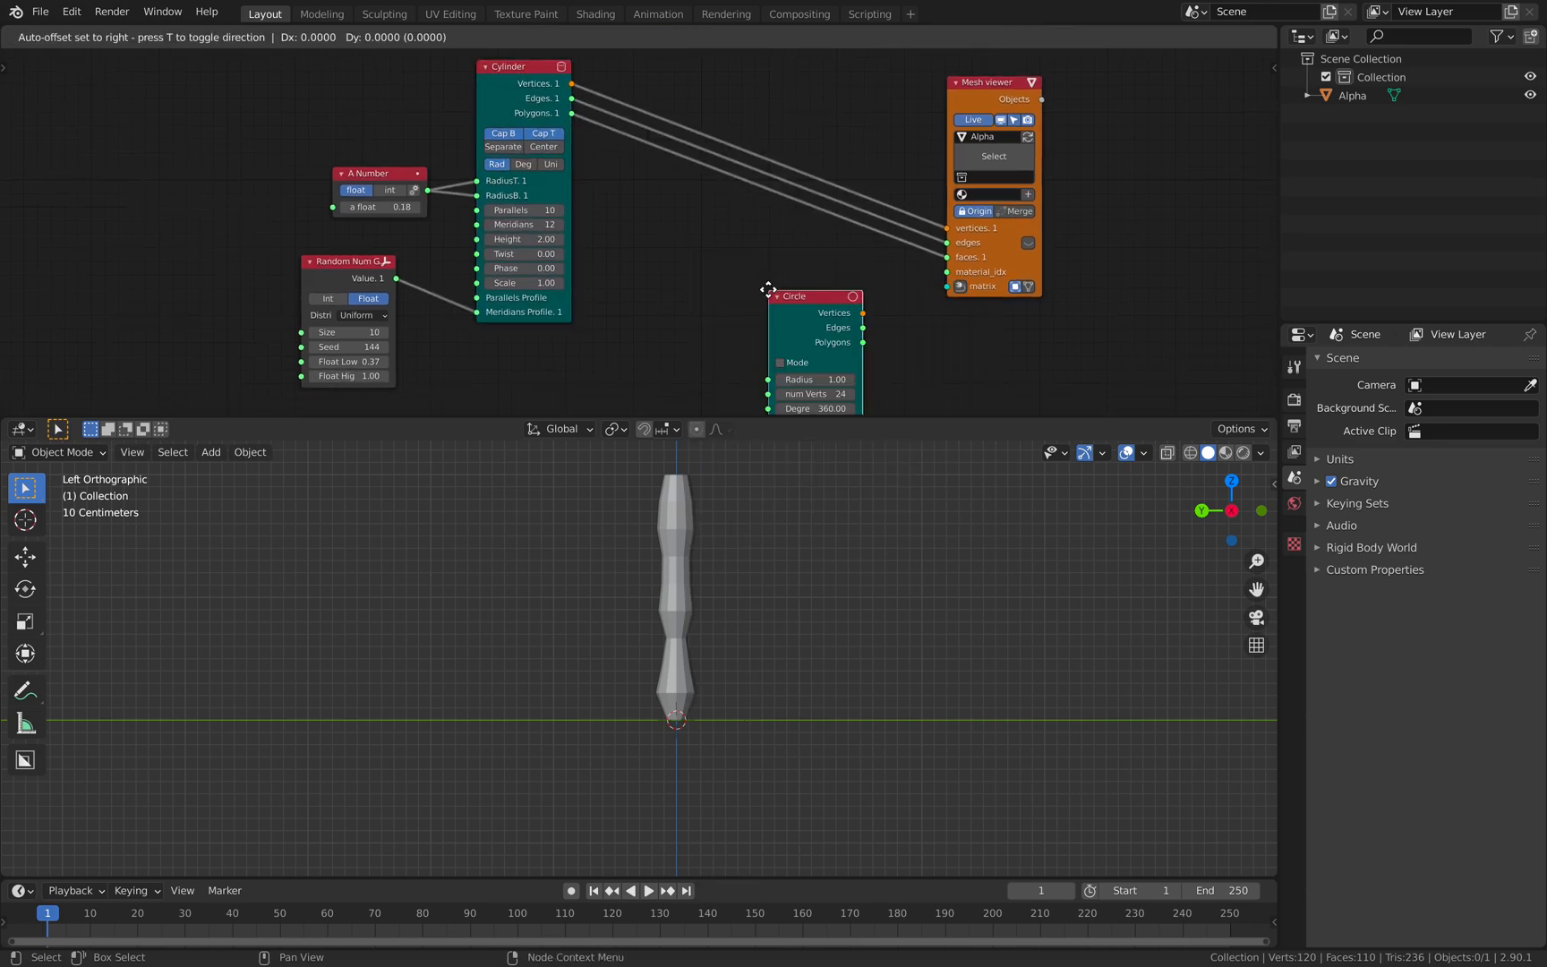
{"action": "left_click", "coordinate": [685, 242]}
Step: Try driving the Mesh viewer's matrix input with the Circle node's Vertices, and disconnect that link again
{"action": "left_click_drag", "start_coordinate": [796, 280], "coordinate": [947, 287]}
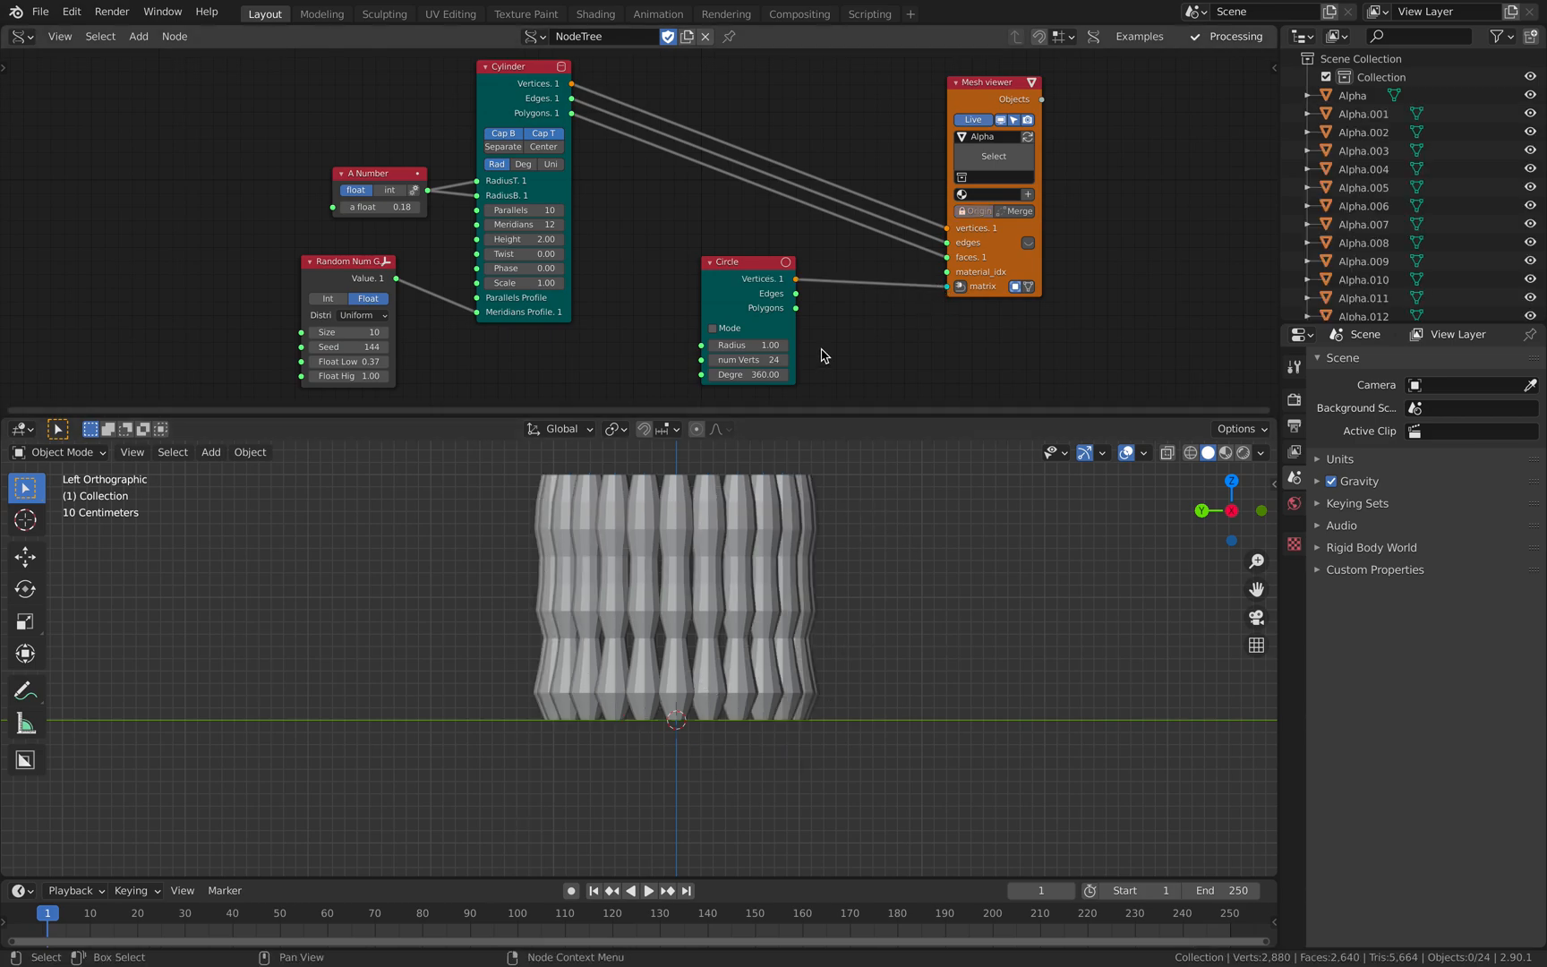
{"action": "left_click_drag", "start_coordinate": [753, 262], "coordinate": [634, 342]}
{"action": "left_click_drag", "start_coordinate": [947, 287], "coordinate": [828, 295]}
Step: Add the mesh version of the Matrix Apply node to the right of the Circle node
{"action": "key", "text": "alt+space"}
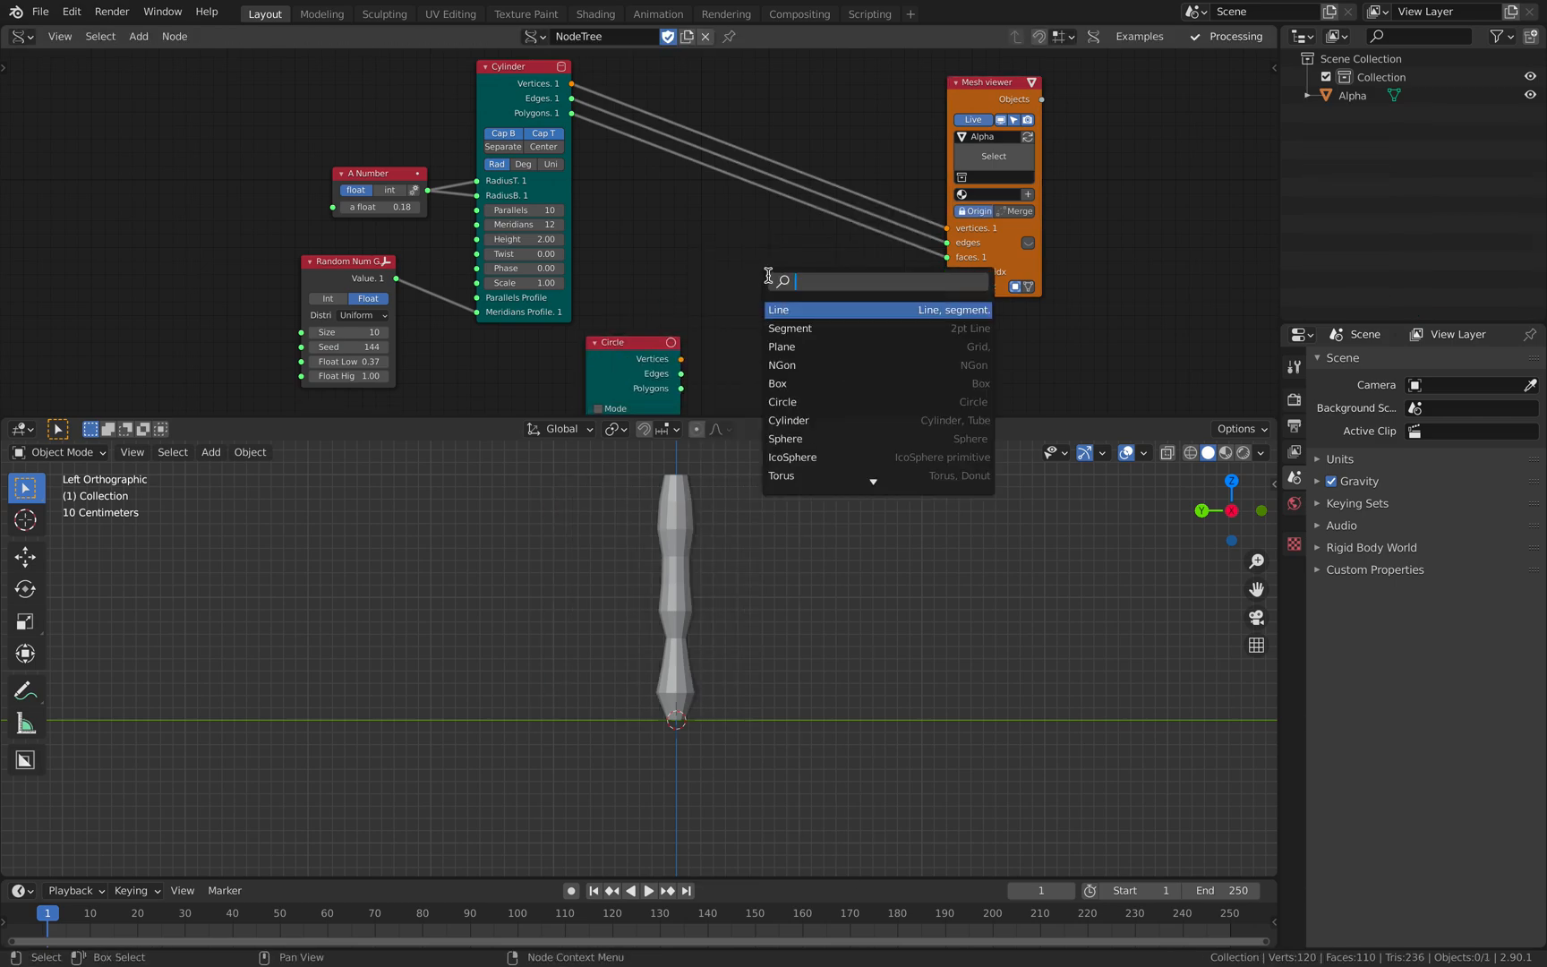
{"action": "type", "text": "matrix ap"}
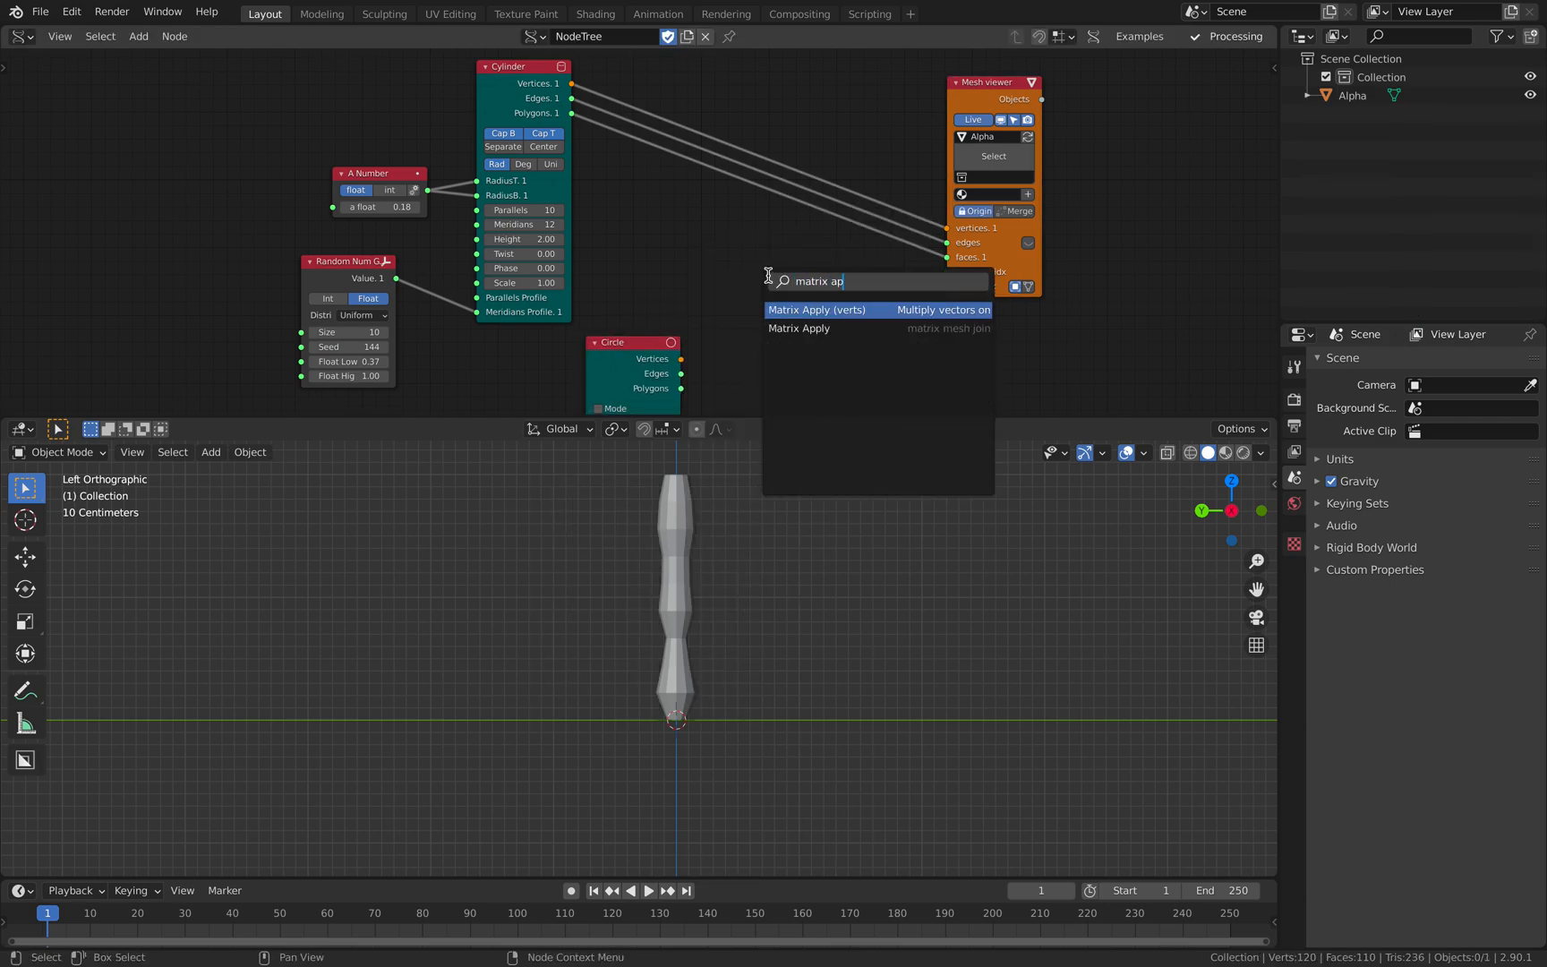
{"action": "key", "text": "Down"}
{"action": "key", "text": "Return"}
{"action": "left_click", "coordinate": [768, 276]}
Step: Connect the Cylinder node's vertices, edges and polygons to the Matrix Apply inputs
{"action": "scroll", "coordinate": [654, 244], "scroll_direction": "down", "scroll_amount": 2}
{"action": "middle_click_drag", "start_coordinate": [643, 246], "coordinate": [659, 238]}
{"action": "left_click", "coordinate": [565, 83]}
{"action": "left_click", "coordinate": [783, 276], "text": "shift"}
{"action": "key", "text": "f"}
Step: Connect the Circle node's Vertices to the Matrices input of Matrix Apply and reposition the Matrix Apply node
{"action": "scroll", "coordinate": [775, 295], "scroll_direction": "up", "scroll_amount": 2}
{"action": "middle_click_drag", "start_coordinate": [775, 295], "coordinate": [775, 187]}
{"action": "scroll", "coordinate": [716, 214], "scroll_direction": "up", "scroll_amount": 1}
{"action": "left_click_drag", "start_coordinate": [697, 234], "coordinate": [797, 301]}
{"action": "left_click_drag", "start_coordinate": [856, 218], "coordinate": [823, 189]}
{"action": "middle_click_drag", "start_coordinate": [820, 175], "coordinate": [741, 243]}
{"action": "left_click_drag", "start_coordinate": [741, 242], "coordinate": [729, 215]}
{"action": "middle_click_drag", "start_coordinate": [729, 215], "coordinate": [704, 273]}
Step: Replace the Mesh viewer's mesh inputs with the Matrix Apply outputs, tidy the nodes and inspect the ring of spindles
{"action": "left_click", "coordinate": [926, 130], "text": "shift"}
{"action": "key", "text": "shift+f"}
{"action": "left_click", "coordinate": [747, 248]}
{"action": "left_click_drag", "start_coordinate": [717, 279], "coordinate": [774, 184]}
{"action": "scroll", "coordinate": [728, 263], "scroll_direction": "down", "scroll_amount": 2}
{"action": "middle_click_drag", "start_coordinate": [772, 230], "coordinate": [842, 114]}
{"action": "middle_click_drag", "start_coordinate": [813, 588], "coordinate": [810, 662]}
{"action": "middle_click_drag", "start_coordinate": [708, 252], "coordinate": [778, 169]}
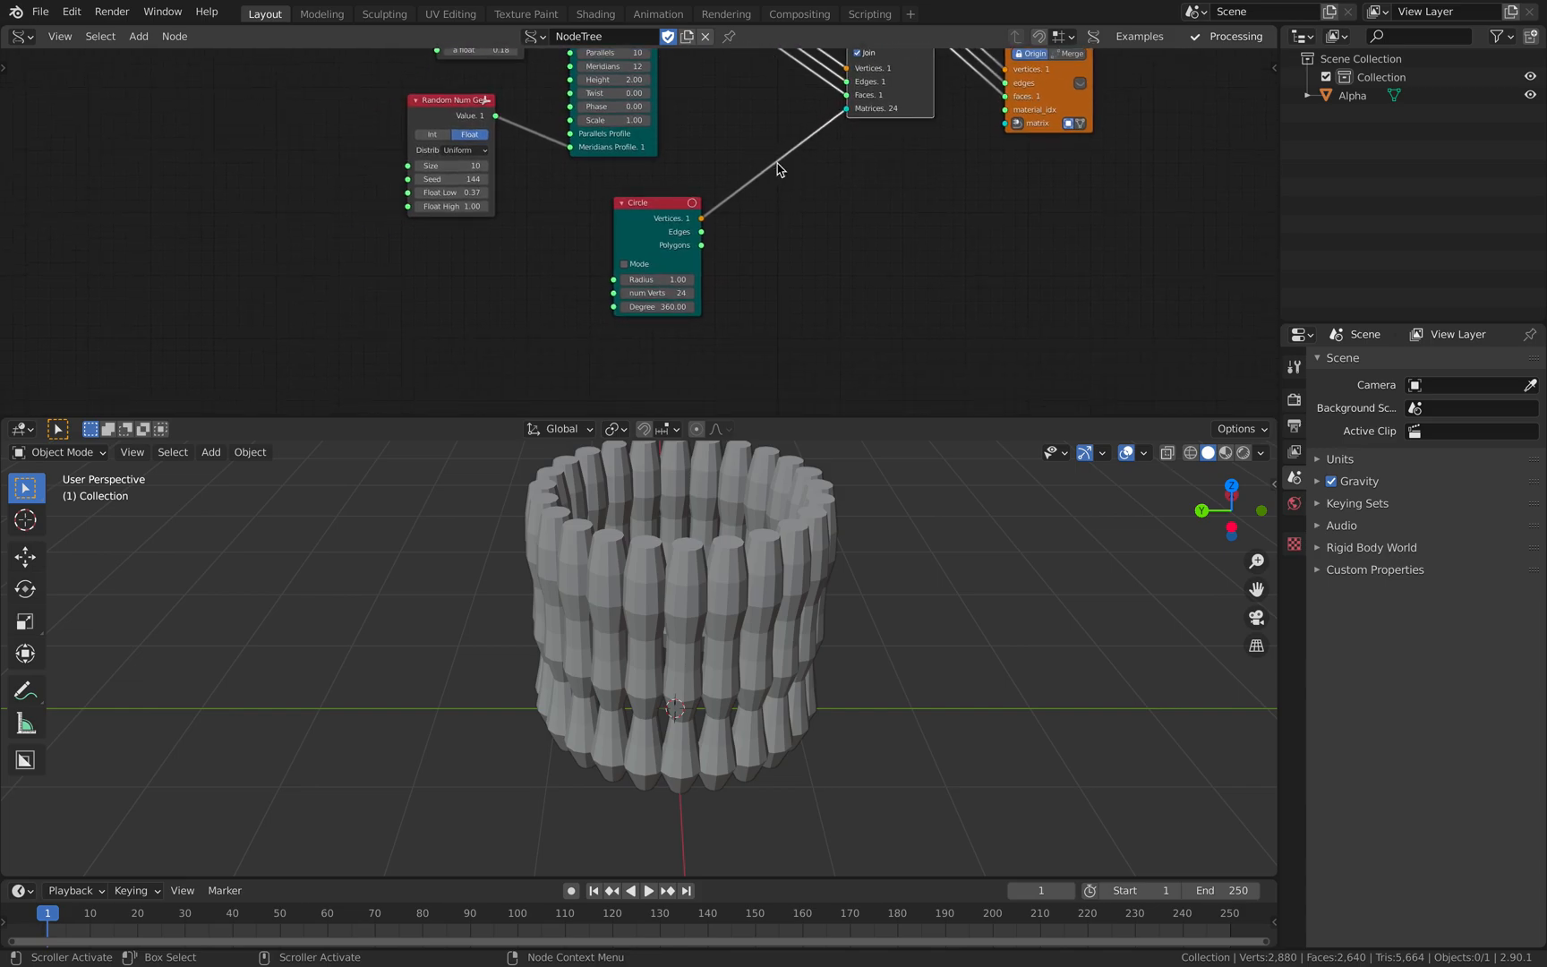
Step: Insert a Vector Rewire node on the link between Circle and Matrix Apply, with the model in left orthographic view
{"action": "left_click", "coordinate": [1231, 511]}
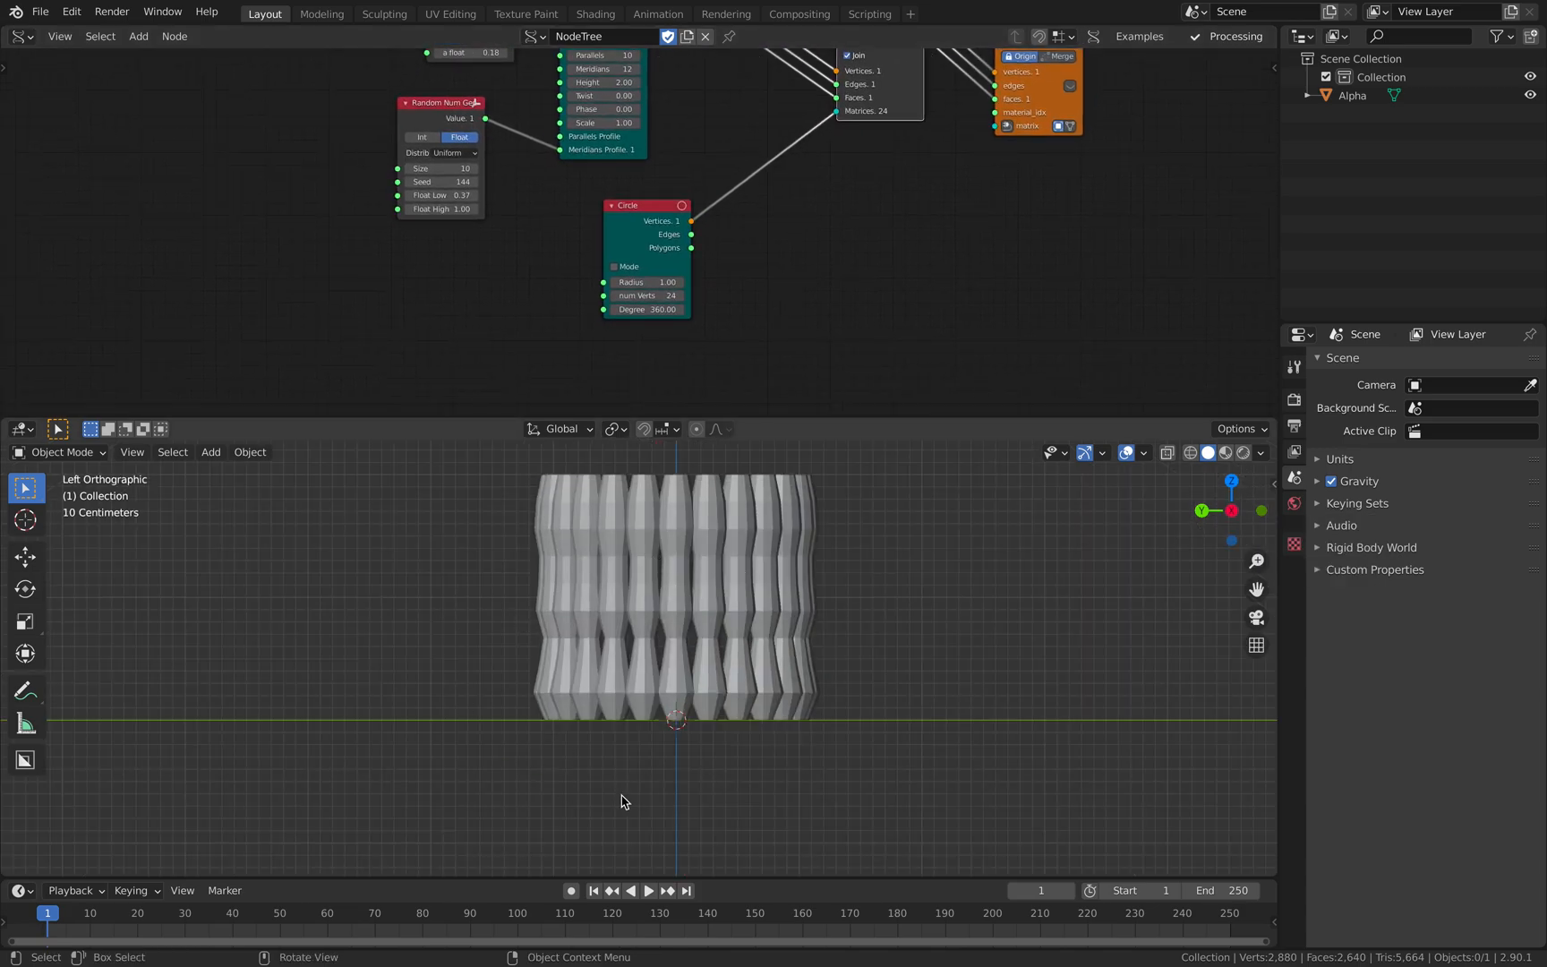
{"action": "middle_click_drag", "start_coordinate": [757, 234], "coordinate": [717, 307]}
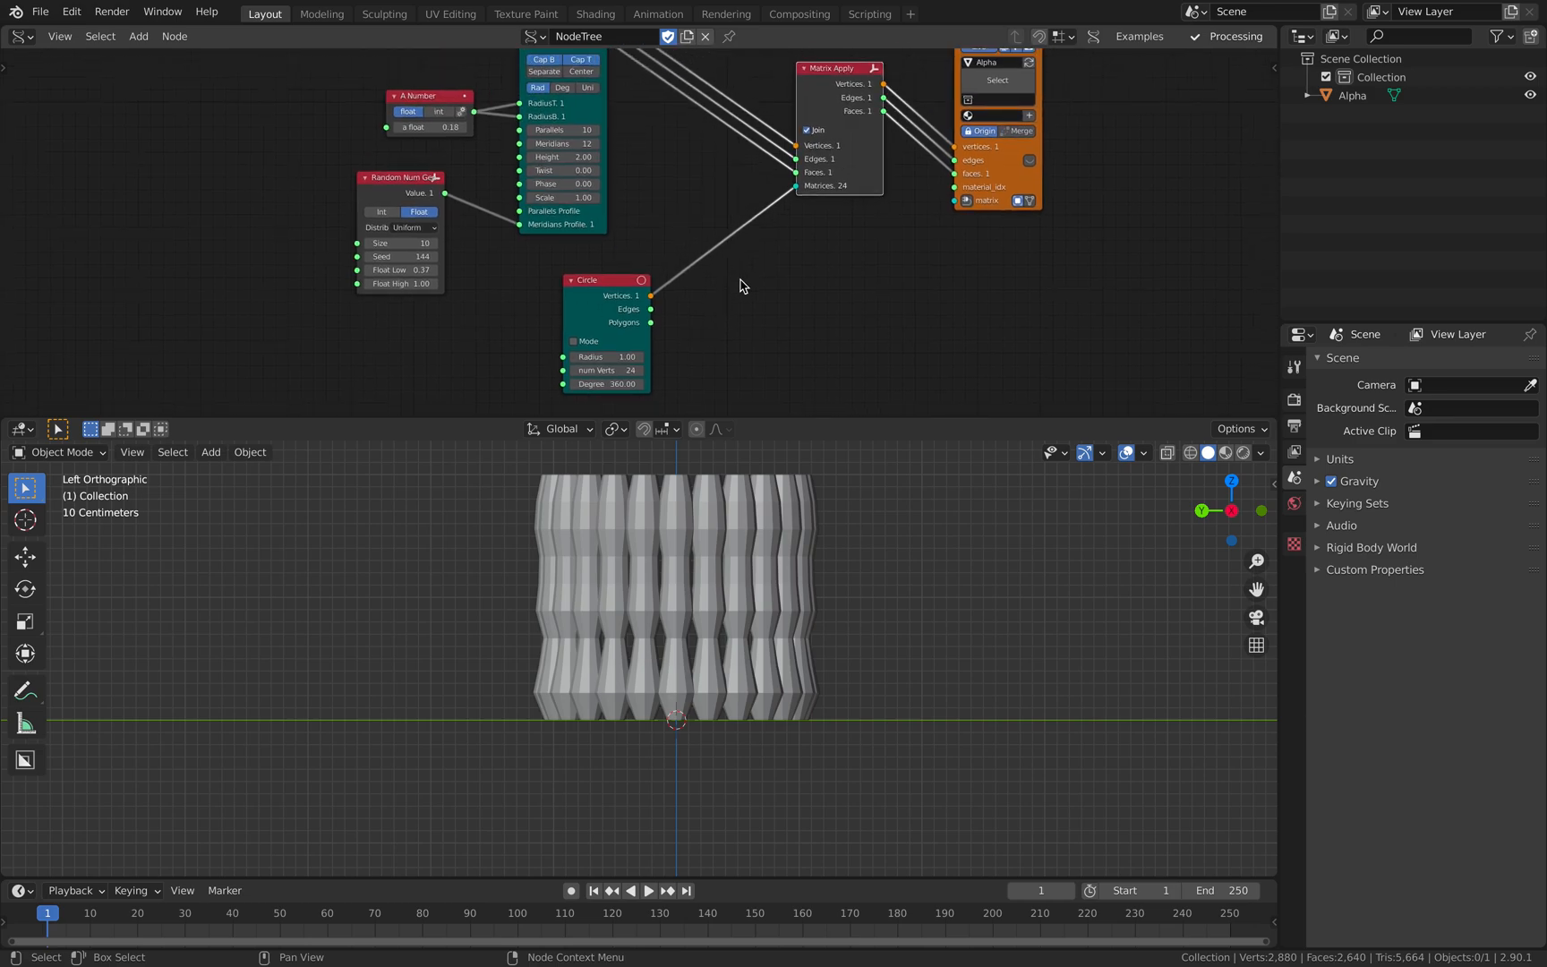
{"action": "key", "text": "shift+a"}
{"action": "left_click", "coordinate": [741, 287]}
{"action": "type", "text": "rewi"}
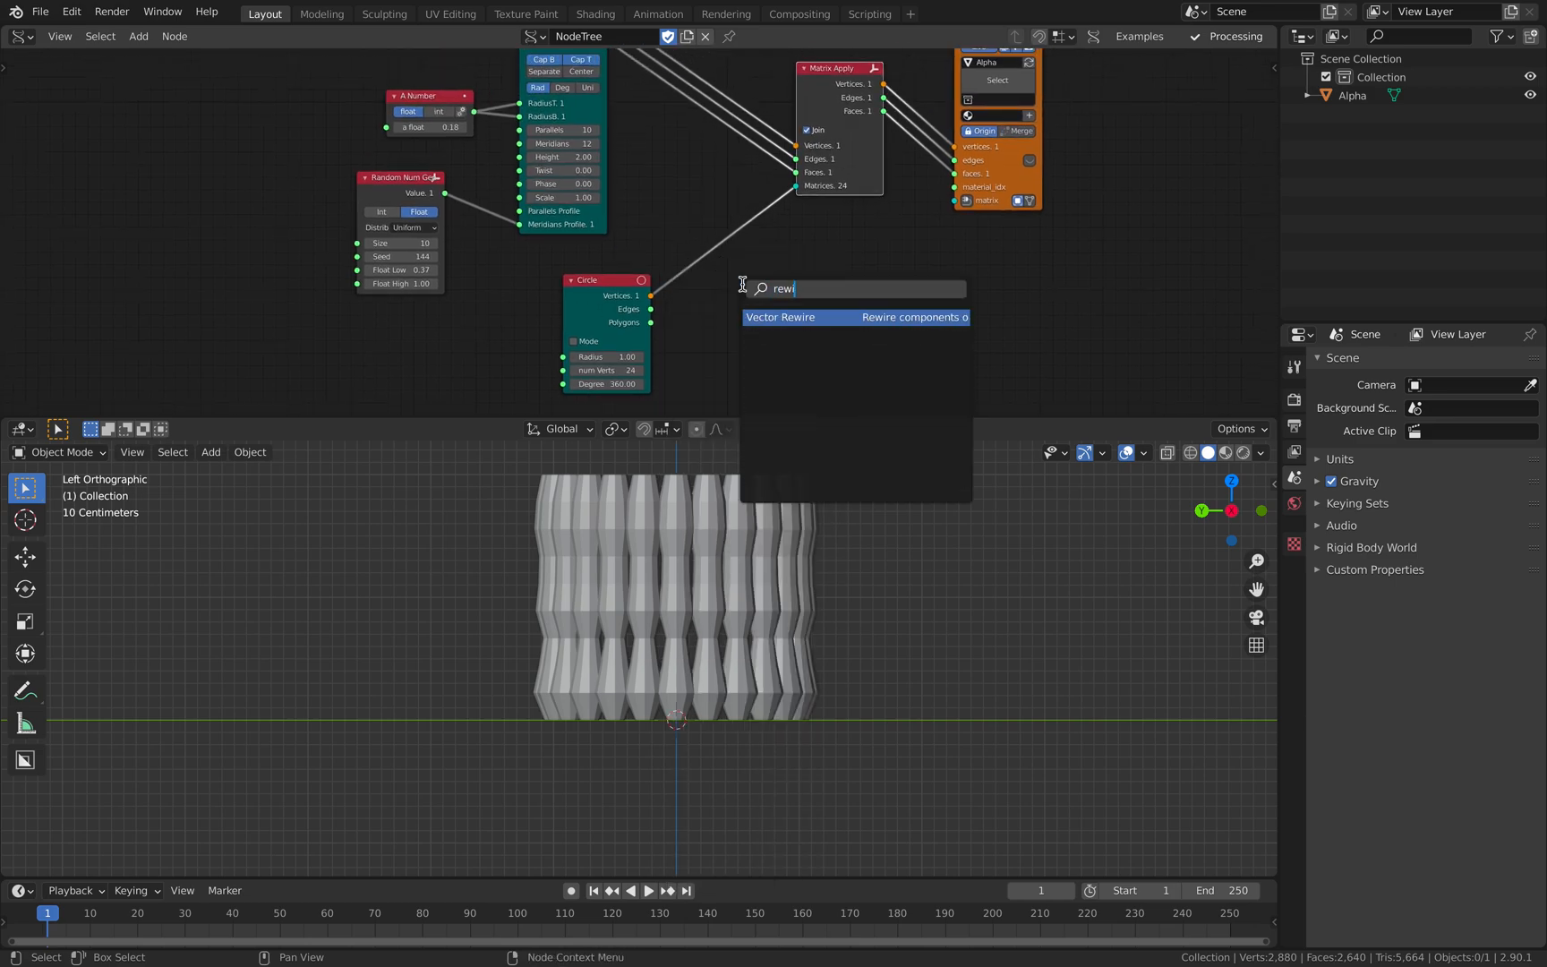
{"action": "key", "text": "Return"}
{"action": "left_click", "coordinate": [707, 231]}
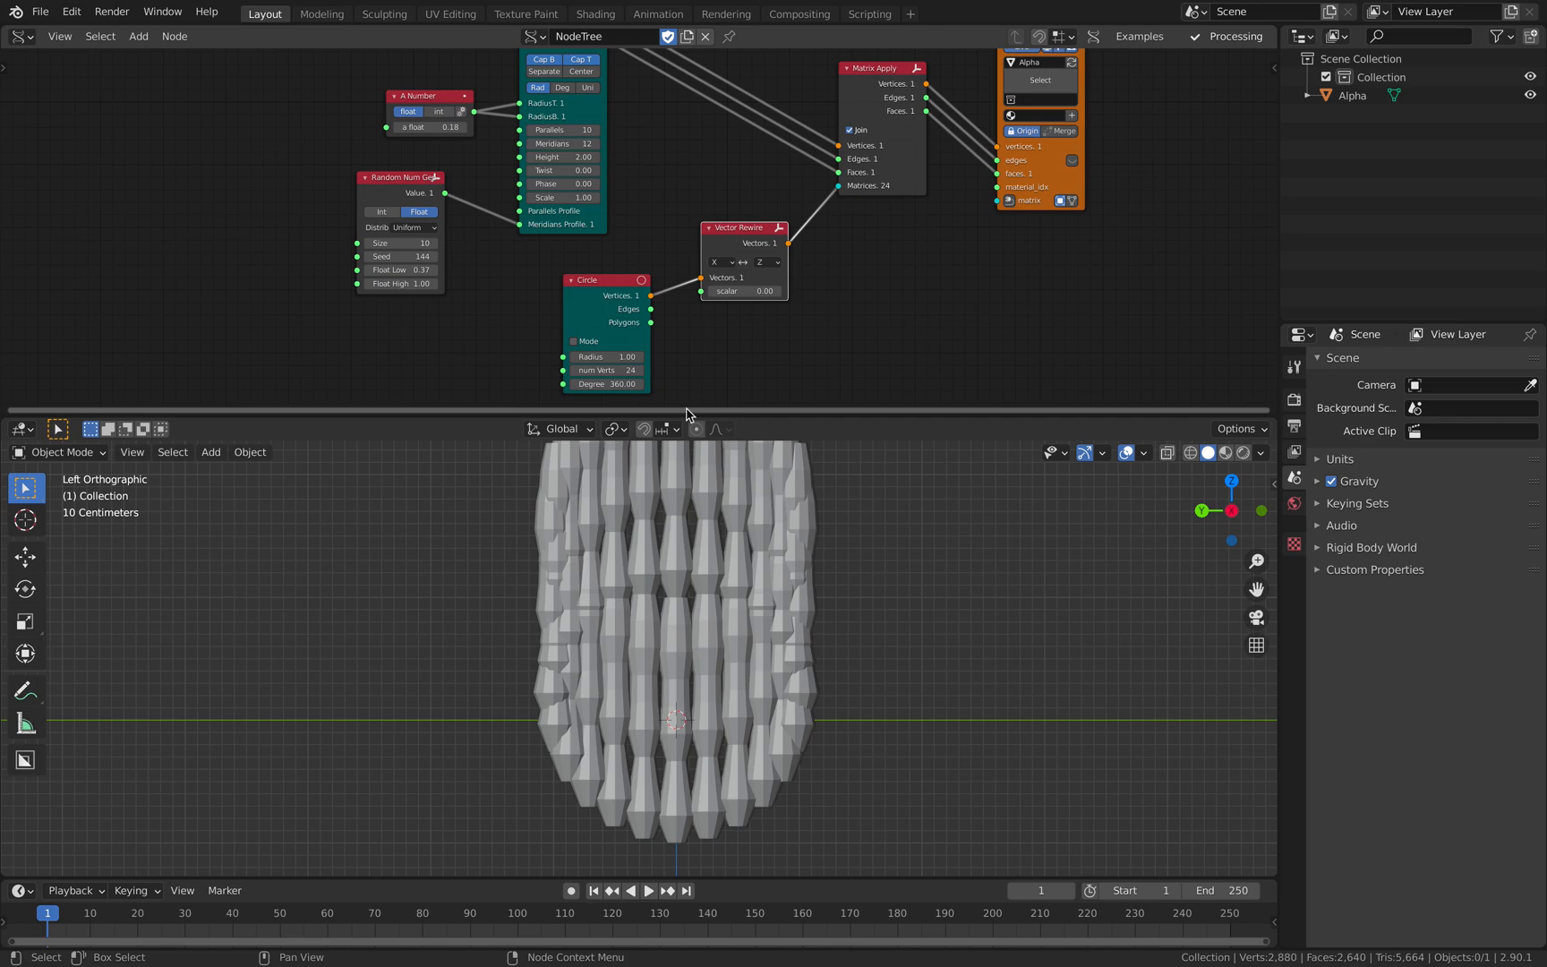
Step: Set the Vector Rewire node to swap from Z to X
{"action": "middle_click_drag", "start_coordinate": [669, 310], "coordinate": [664, 306]}
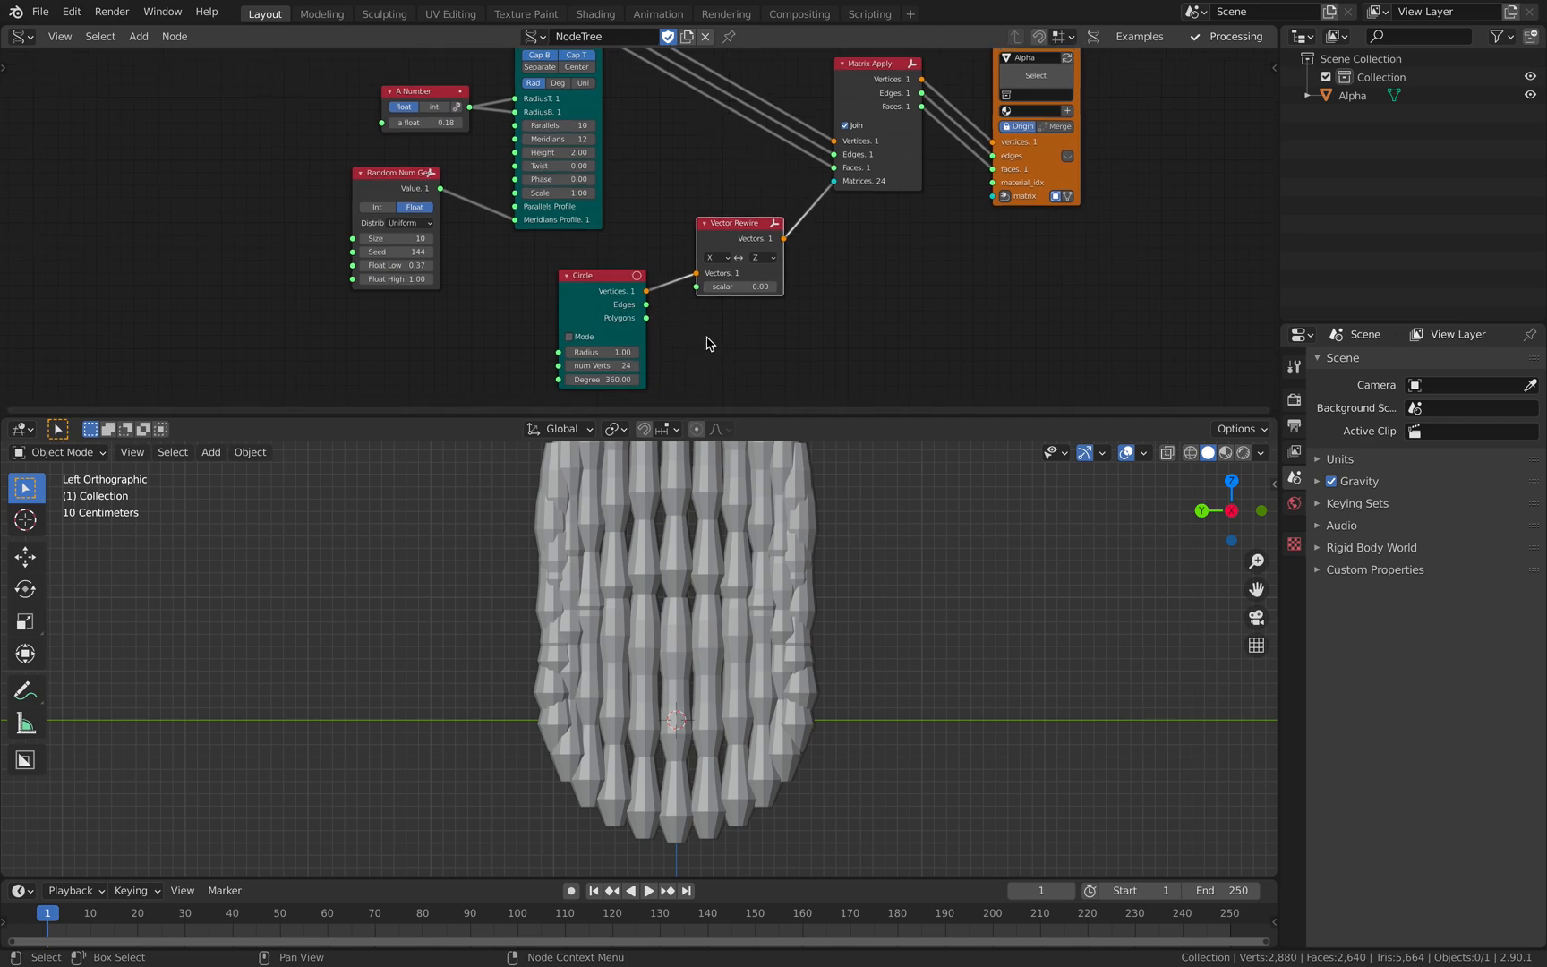
{"action": "scroll", "coordinate": [707, 279], "scroll_direction": "up", "scroll_amount": 1}
{"action": "left_click", "coordinate": [709, 212]}
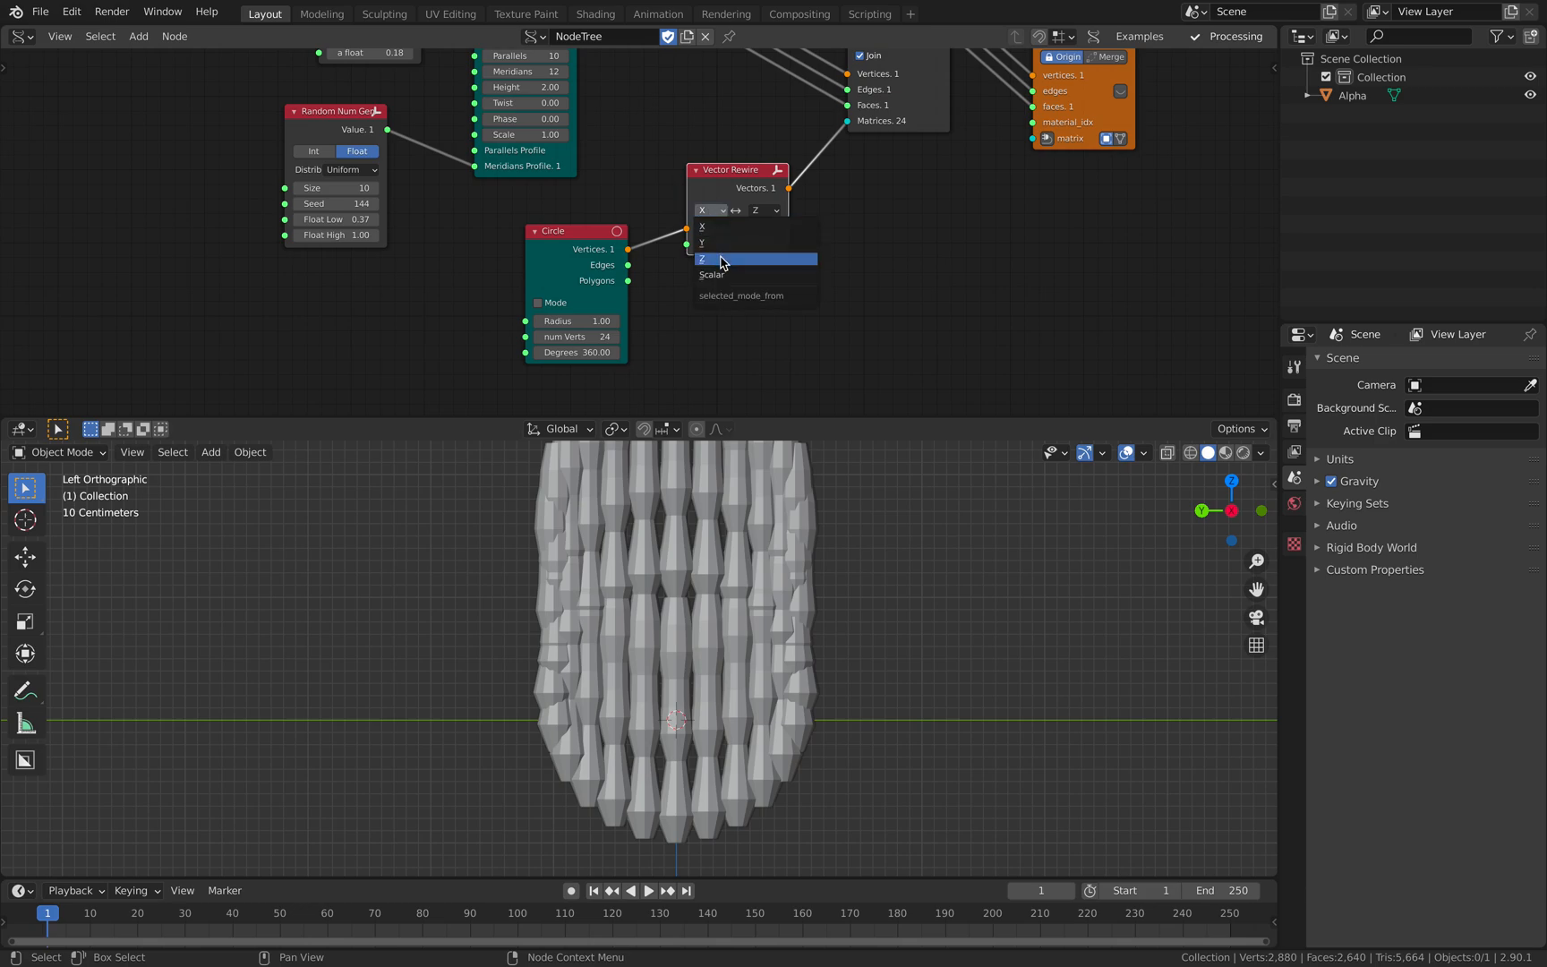
{"action": "left_click", "coordinate": [722, 259]}
{"action": "left_click", "coordinate": [768, 211]}
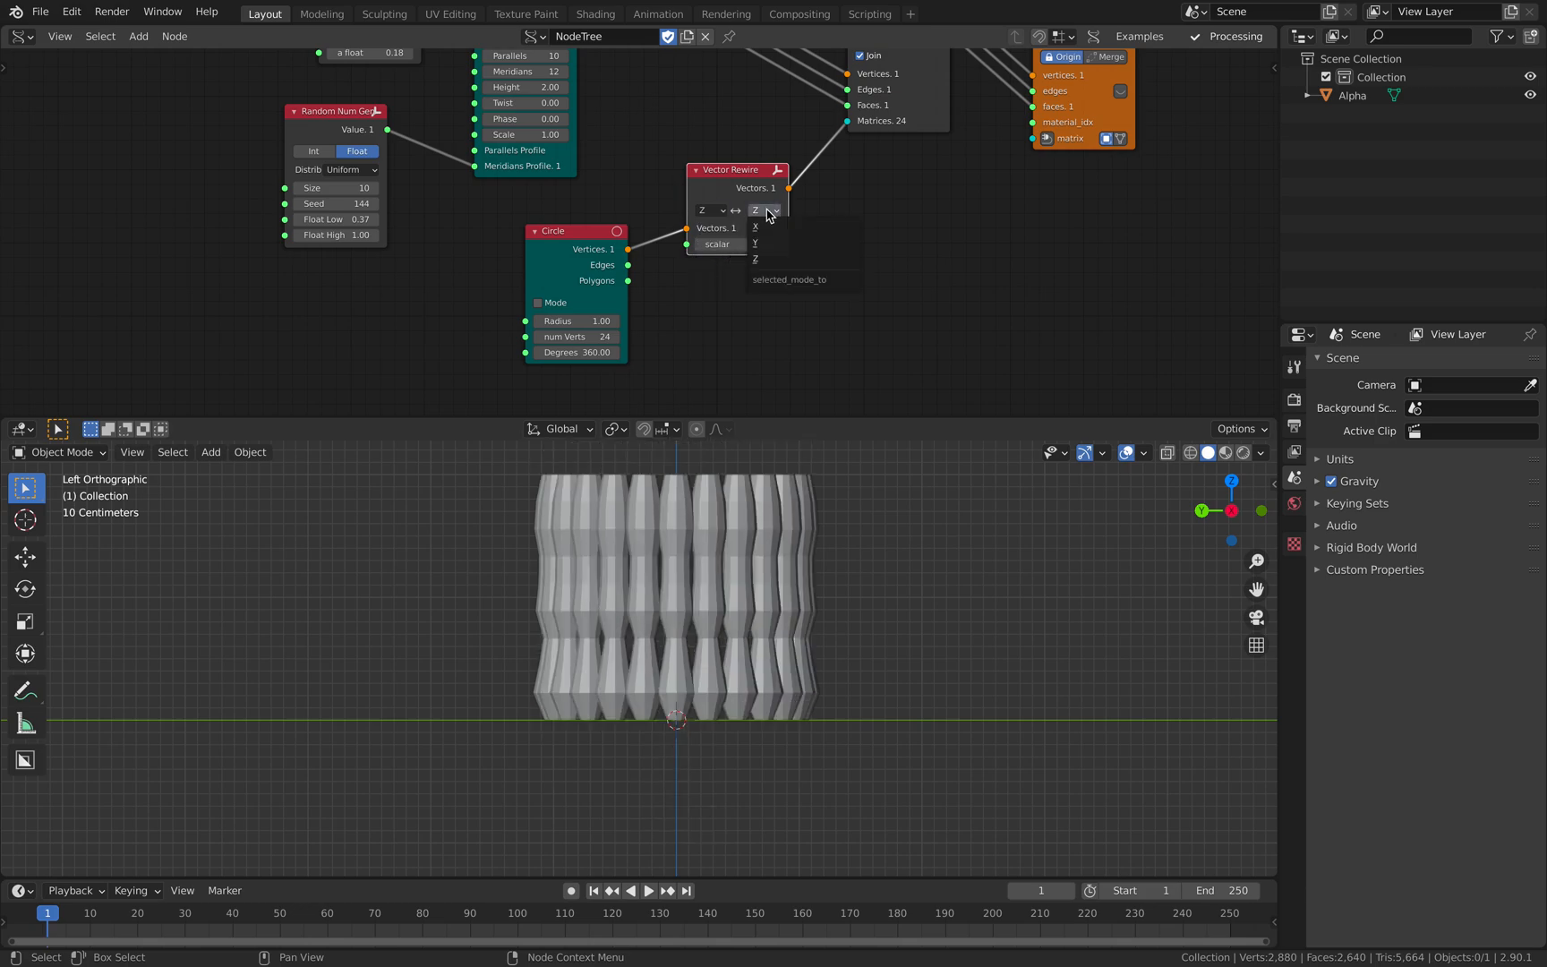
{"action": "left_click", "coordinate": [769, 229]}
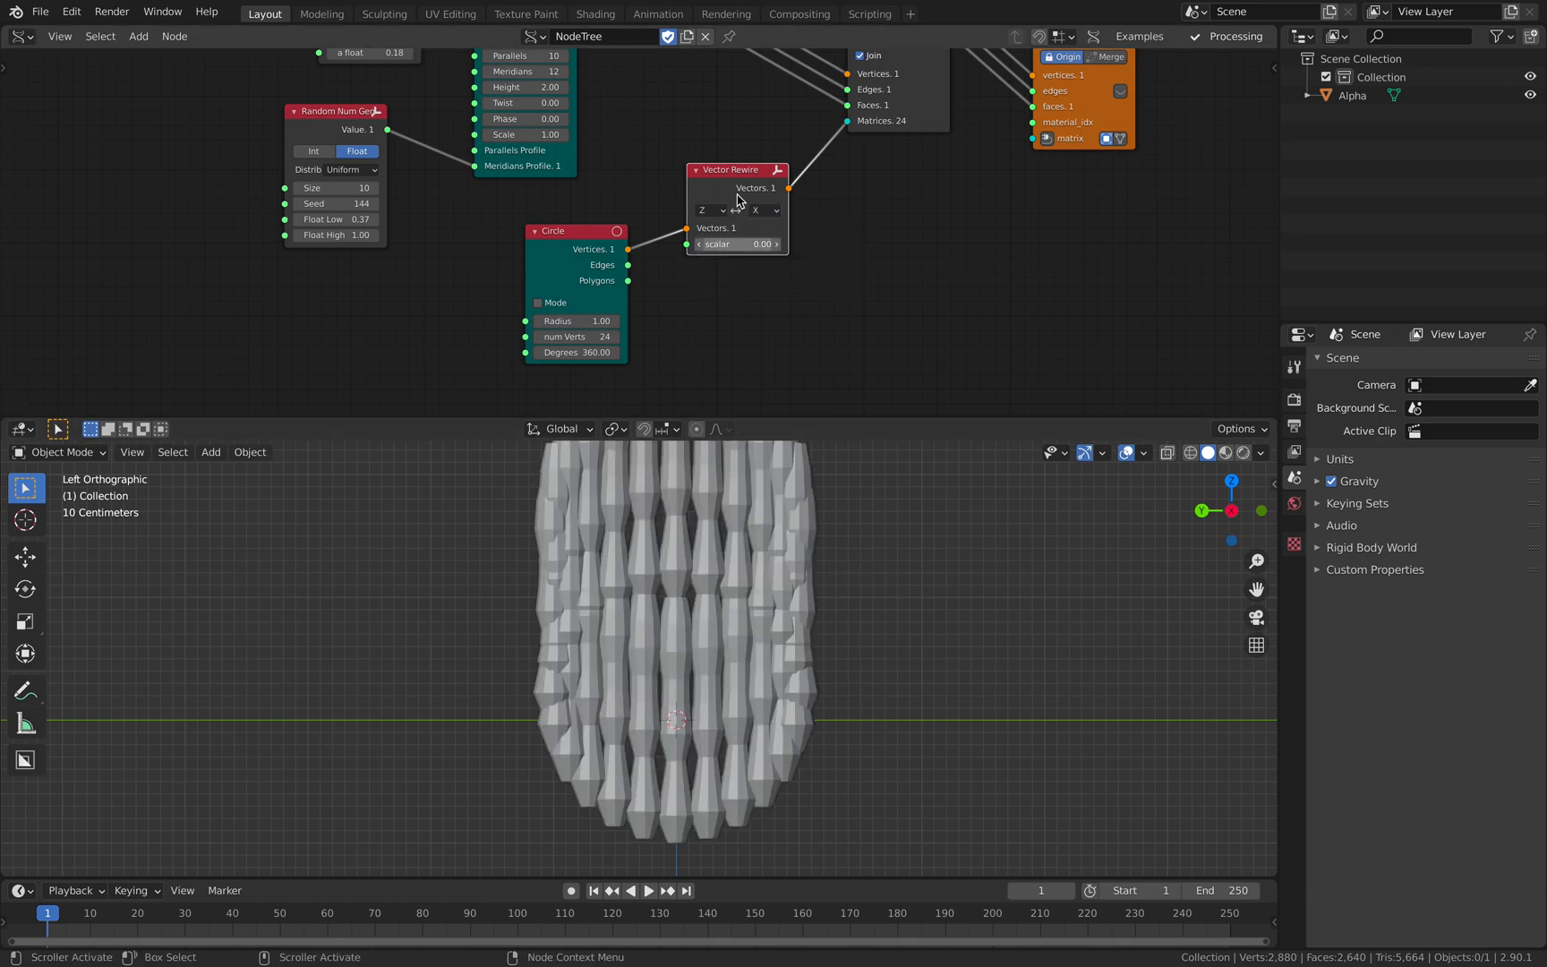
Step: Reposition the Vector Rewire and Circle nodes closer together and save the file
{"action": "left_click_drag", "start_coordinate": [734, 189], "coordinate": [713, 188]}
{"action": "left_click_drag", "start_coordinate": [577, 250], "coordinate": [543, 252]}
{"action": "left_click_drag", "start_coordinate": [705, 175], "coordinate": [656, 188]}
{"action": "middle_click_drag", "start_coordinate": [684, 149], "coordinate": [664, 203]}
{"action": "key", "text": "ctrl+s"}
Step: Insert a Matrix normal node between Vector Rewire and Matrix Apply, feeding the rewired vectors into both Location and Normal
{"action": "key", "text": "alt+space"}
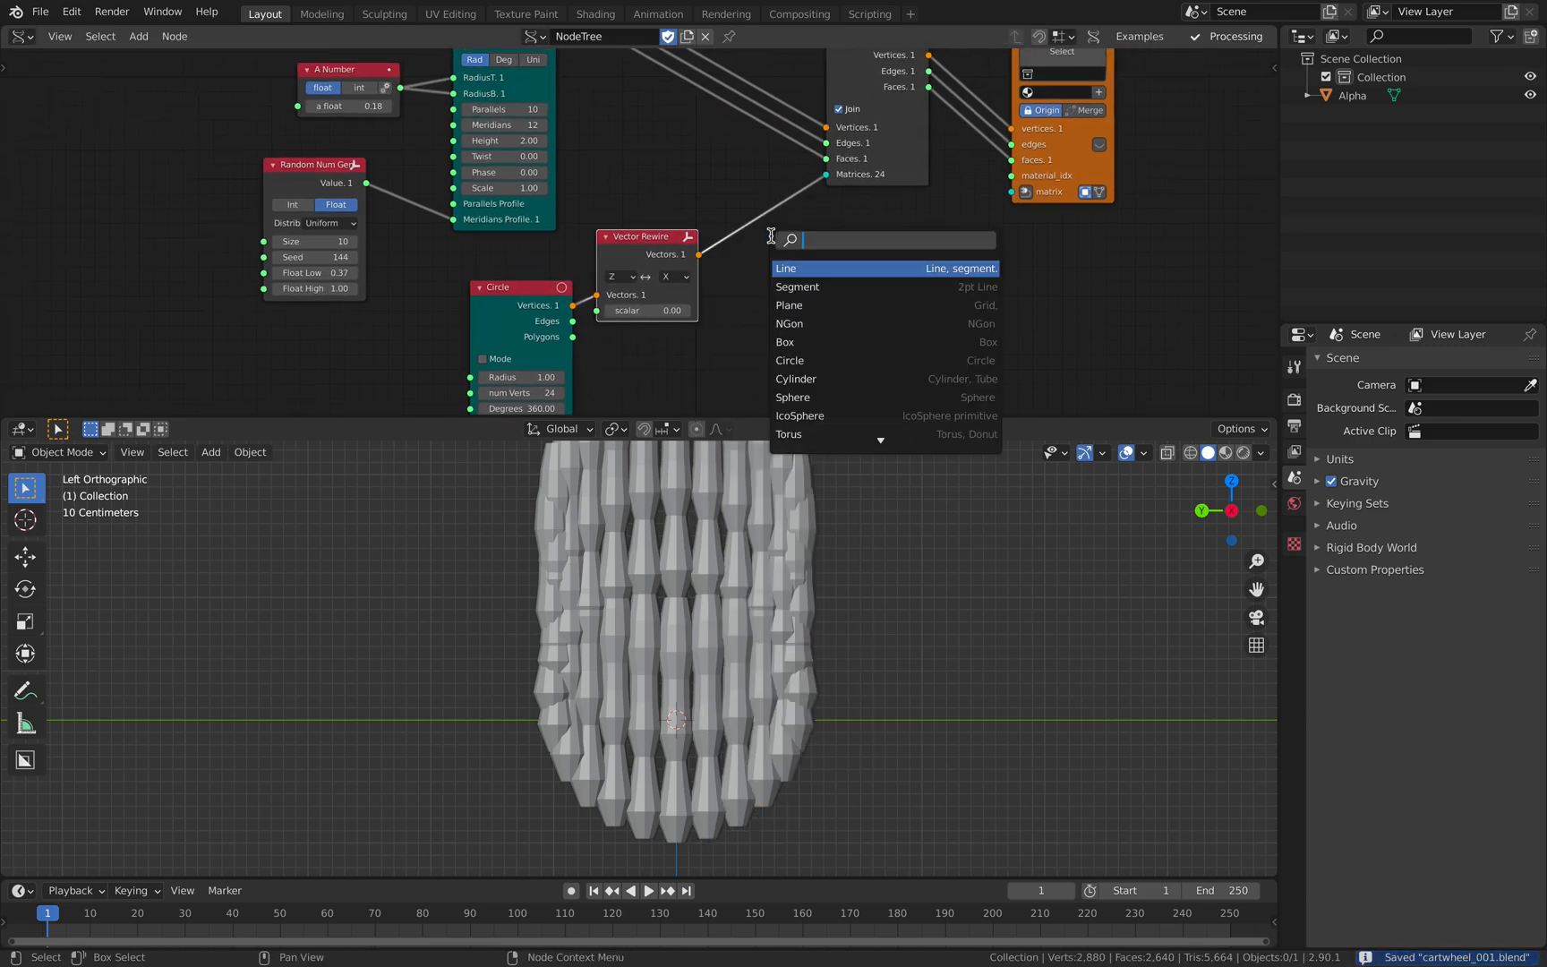
{"action": "type", "text": "matrix no"}
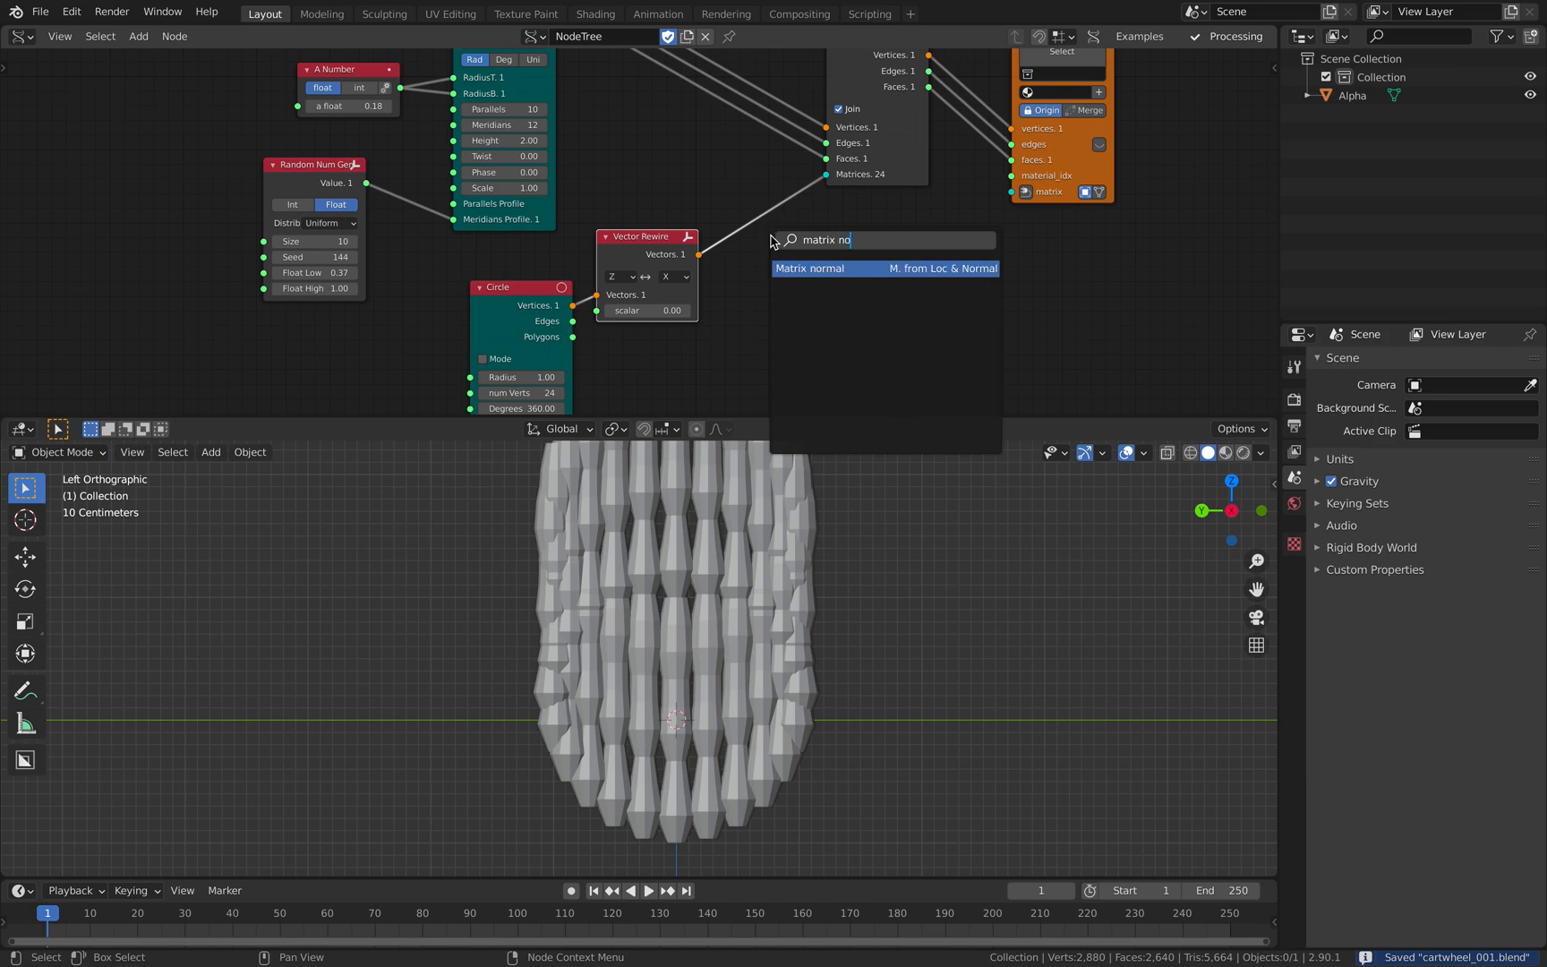
{"action": "key", "text": "Return"}
{"action": "left_click", "coordinate": [763, 192]}
{"action": "left_click_drag", "start_coordinate": [698, 254], "coordinate": [757, 205]}
Step: Set the Matrix normal node to track Z and up X so the spokes point outward, and save the file
{"action": "left_click", "coordinate": [774, 200]}
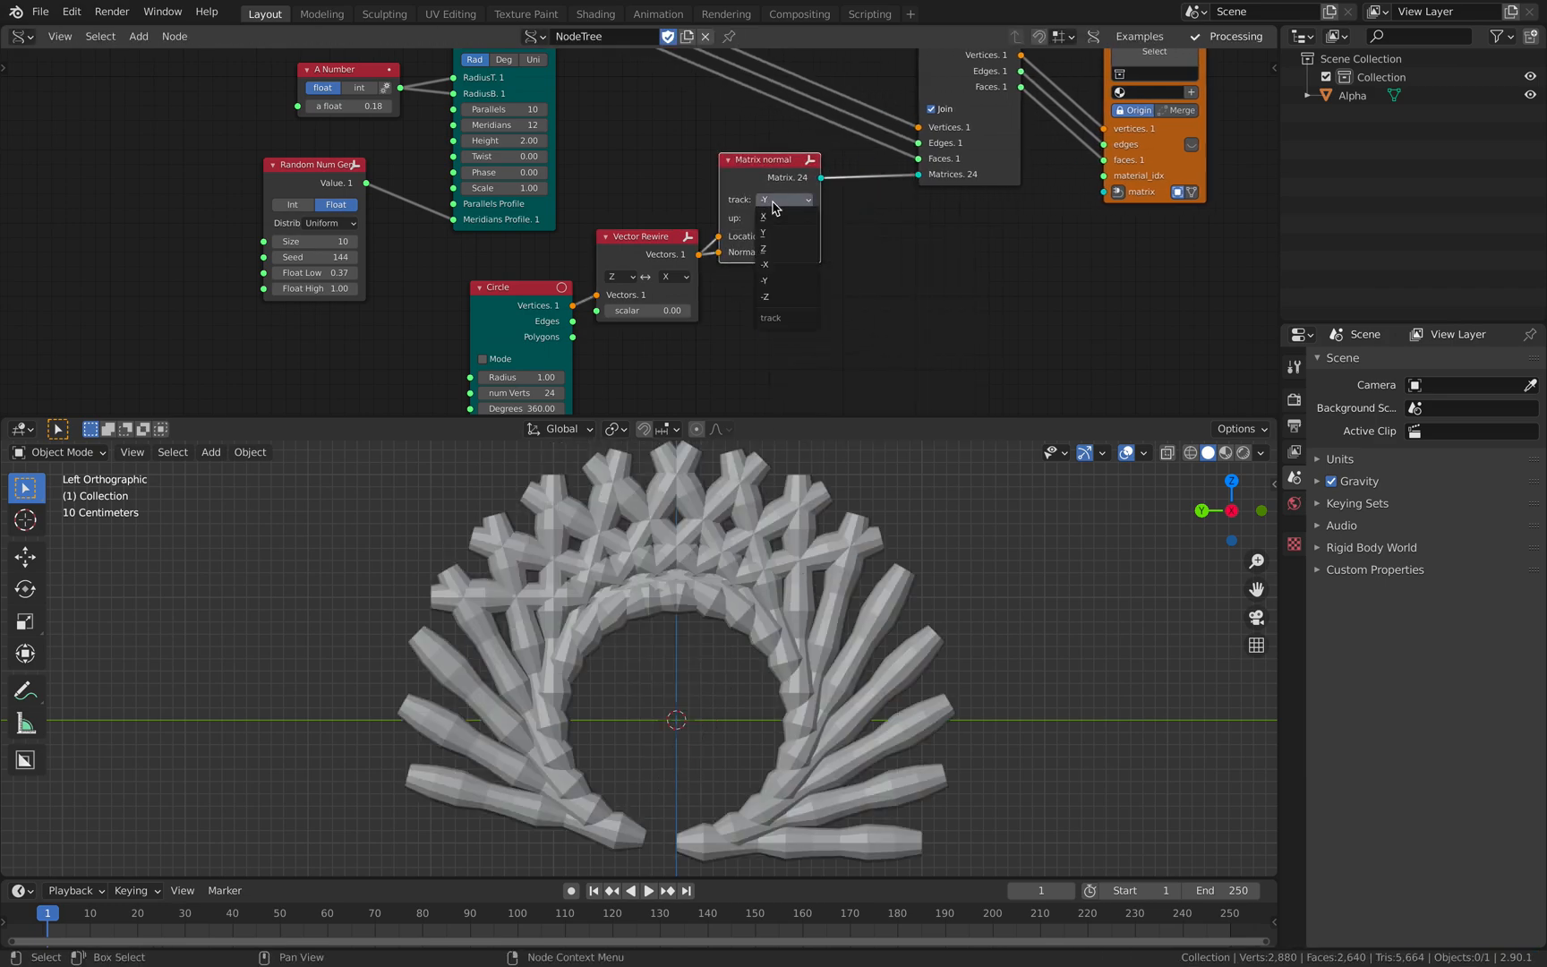
{"action": "left_click", "coordinate": [779, 219]}
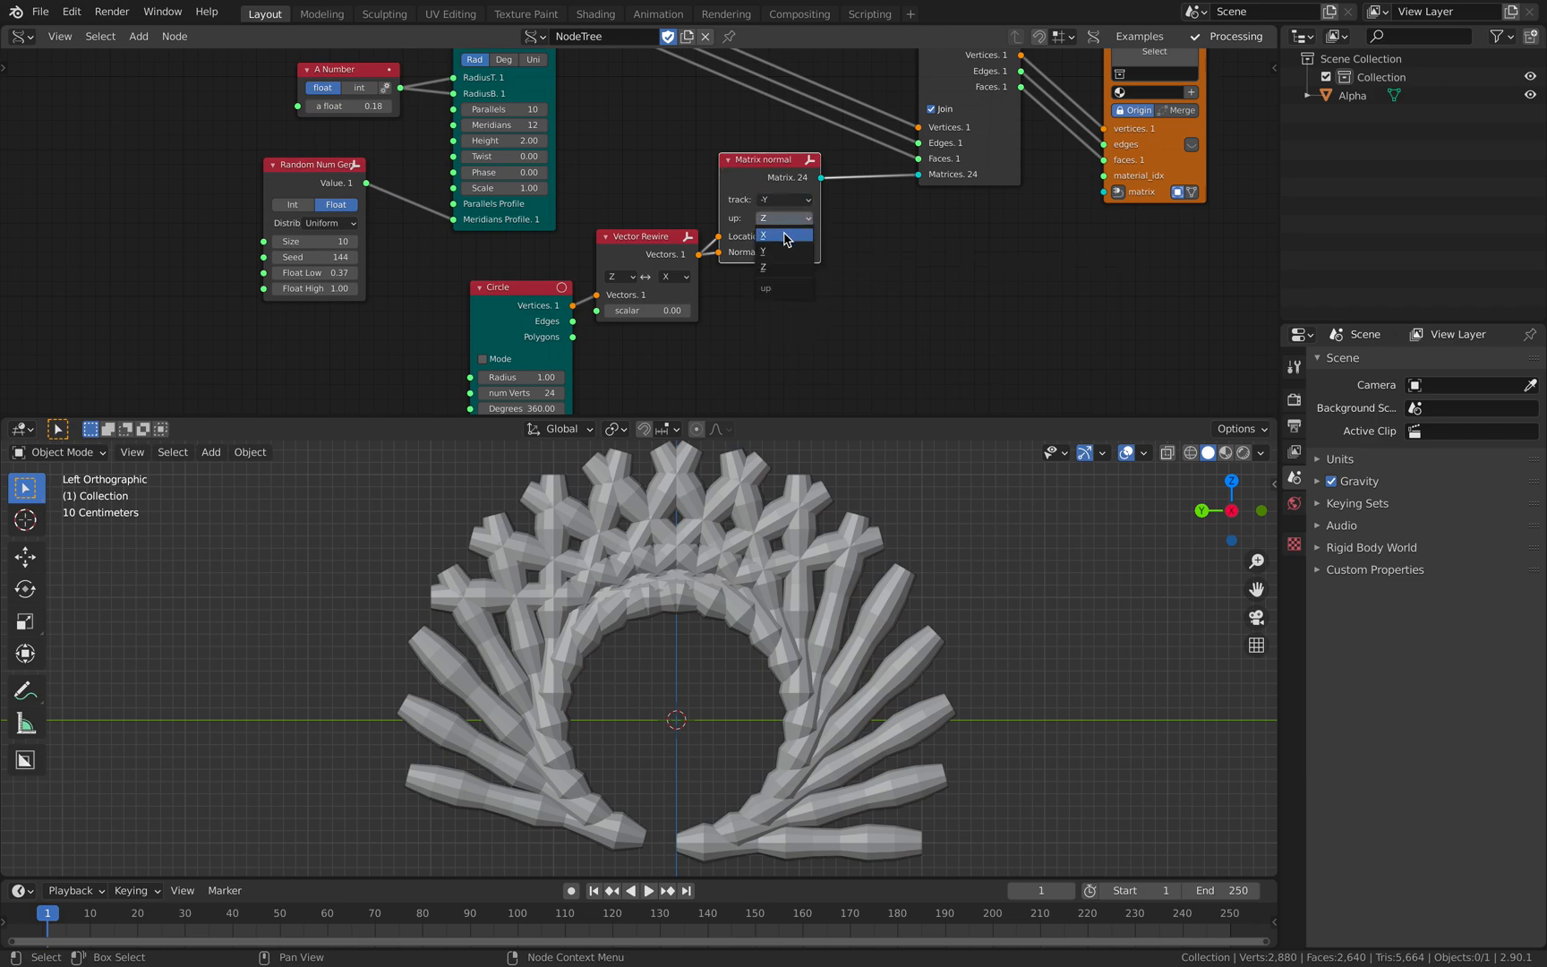
{"action": "left_click", "coordinate": [786, 236]}
{"action": "left_click", "coordinate": [783, 204]}
{"action": "left_click", "coordinate": [788, 224]}
{"action": "scroll", "coordinate": [783, 201], "scroll_direction": "down", "scroll_amount": 5, "text": "ctrl"}
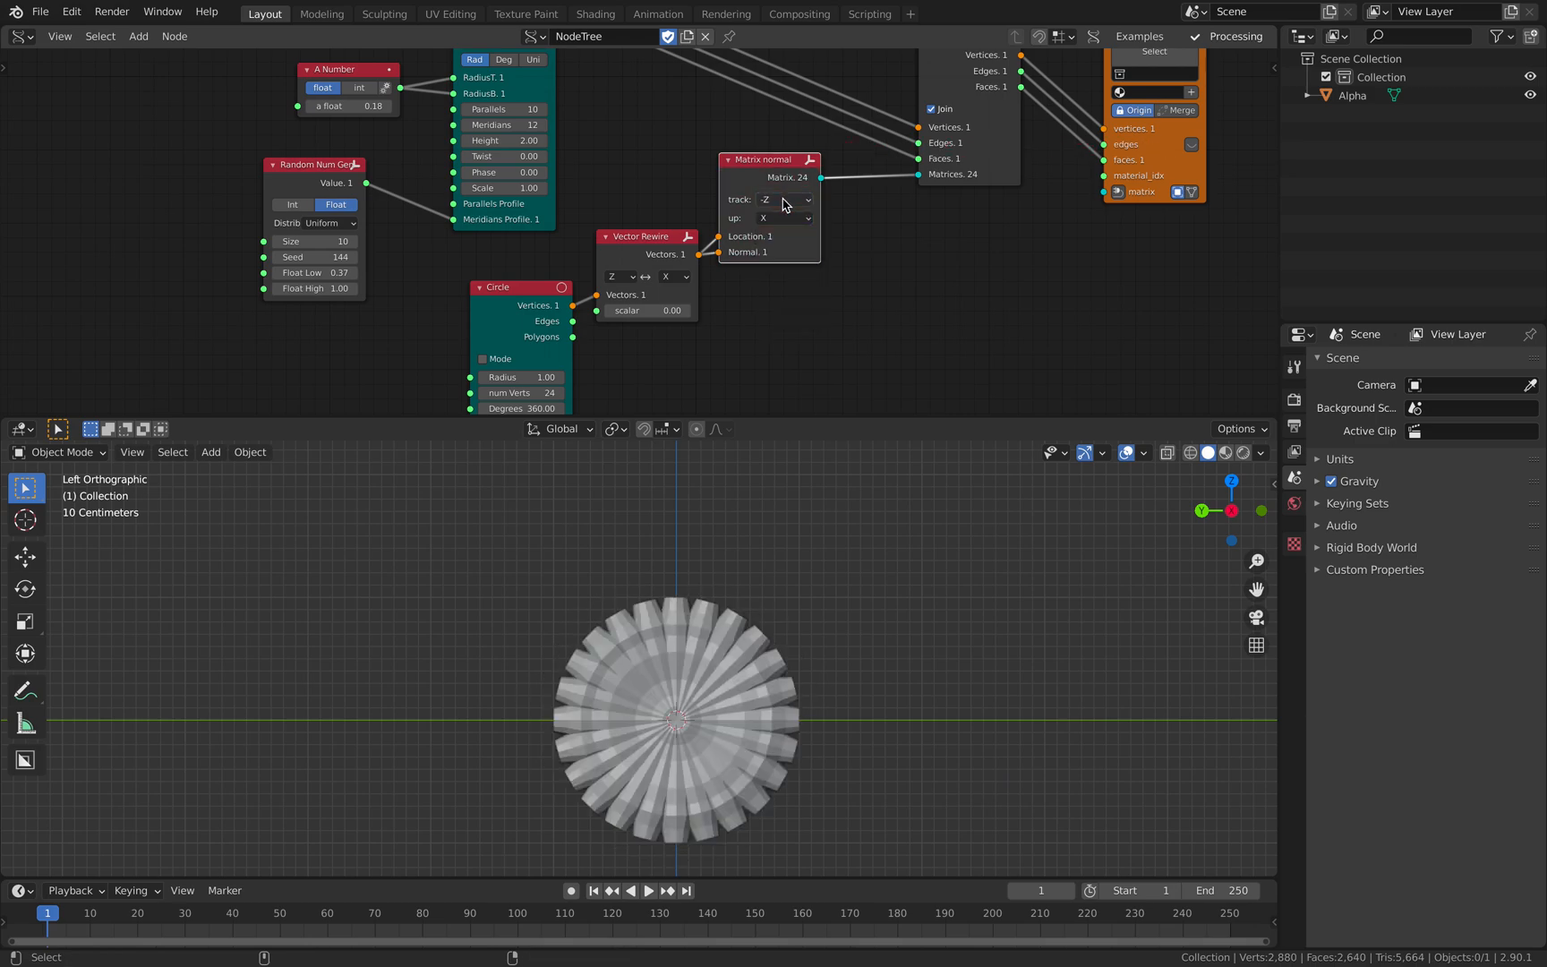
{"action": "scroll", "coordinate": [784, 205], "scroll_direction": "up", "scroll_amount": 3, "text": "ctrl"}
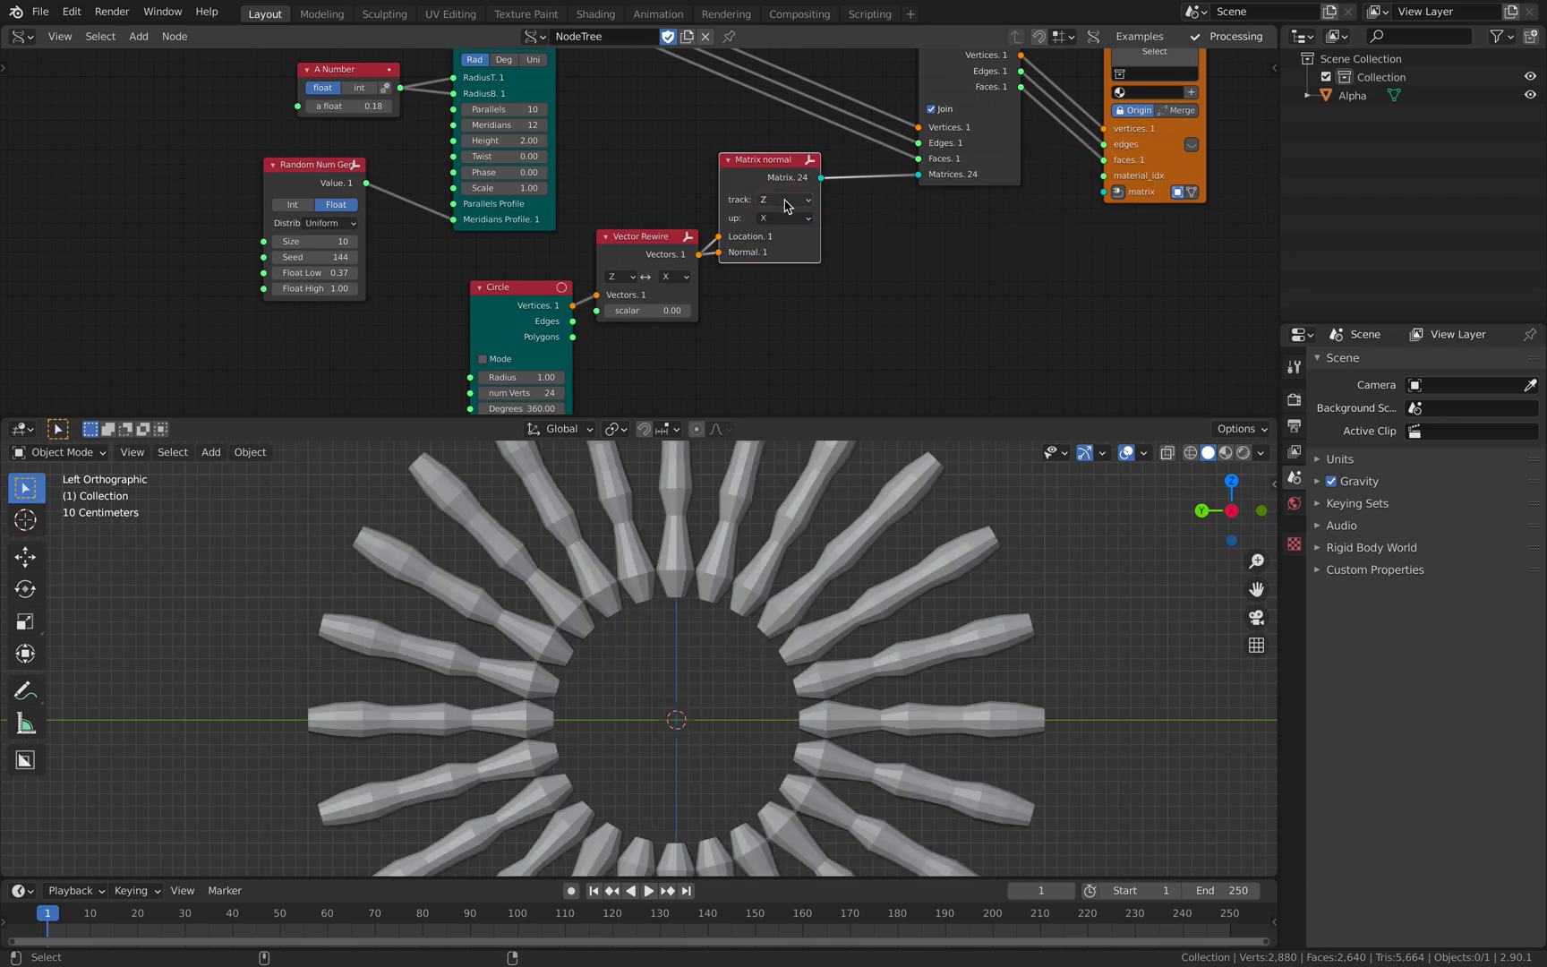
{"action": "scroll", "coordinate": [863, 513], "scroll_direction": "down", "scroll_amount": 3}
{"action": "key", "text": "ctrl+s"}
Step: Try a different radius on the Circle node and reset it to 1
{"action": "middle_click_drag", "start_coordinate": [816, 326], "coordinate": [786, 281]}
{"action": "middle_click_drag", "start_coordinate": [676, 357], "coordinate": [698, 400]}
{"action": "middle_click_drag", "start_coordinate": [642, 252], "coordinate": [661, 259]}
{"action": "left_click_drag", "start_coordinate": [549, 381], "coordinate": [589, 381]}
{"action": "left_click", "coordinate": [560, 382]}
{"action": "type", "text": "1"}
{"action": "key", "text": "Return"}
{"action": "middle_click_drag", "start_coordinate": [627, 390], "coordinate": [635, 300]}
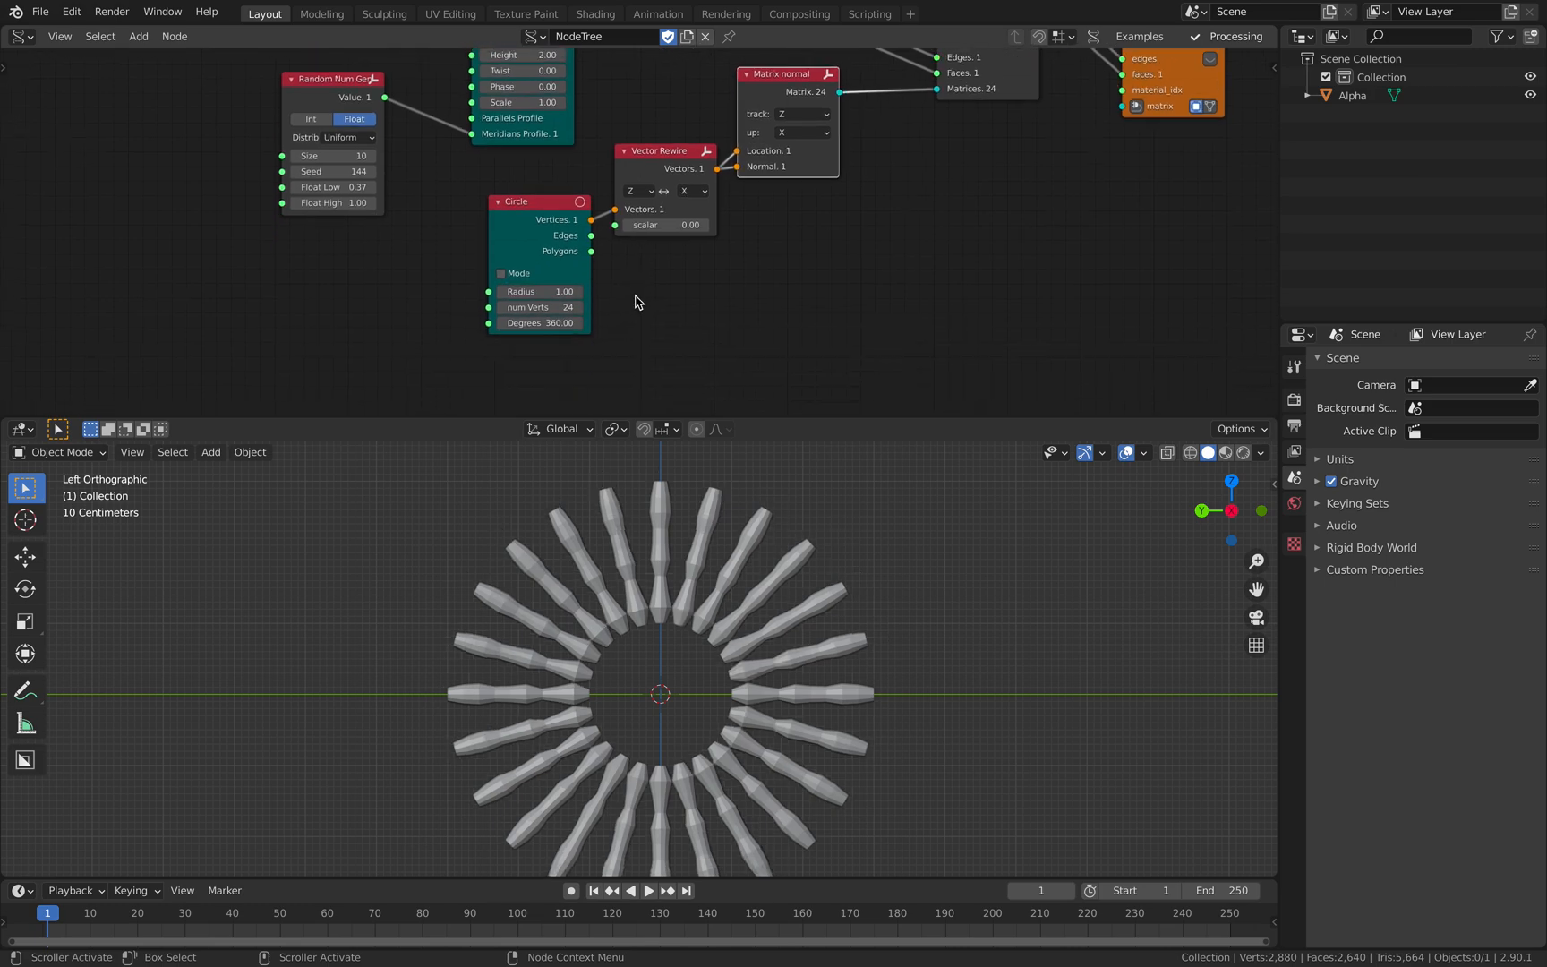
Step: Set the random number generator's seed to 176, check the wheel in perspective and save the file
{"action": "middle_click_drag", "start_coordinate": [436, 169], "coordinate": [447, 226]}
{"action": "key", "text": "ctrl+s"}
{"action": "left_click_drag", "start_coordinate": [345, 227], "coordinate": [378, 227]}
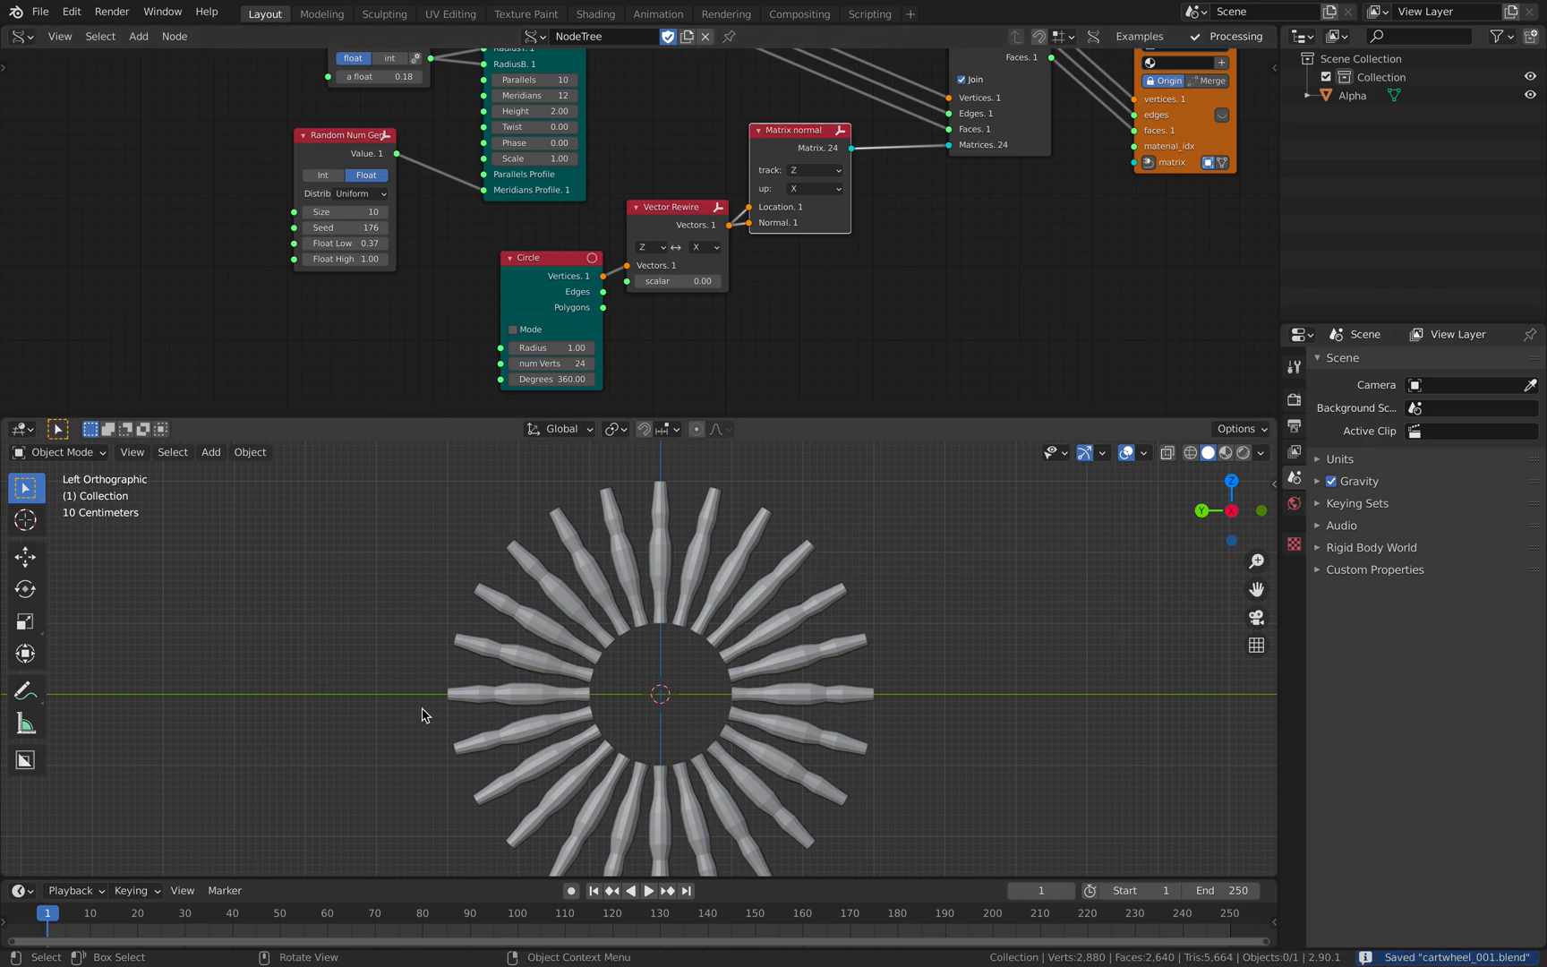
{"action": "scroll", "coordinate": [659, 582], "scroll_direction": "down", "scroll_amount": 2}
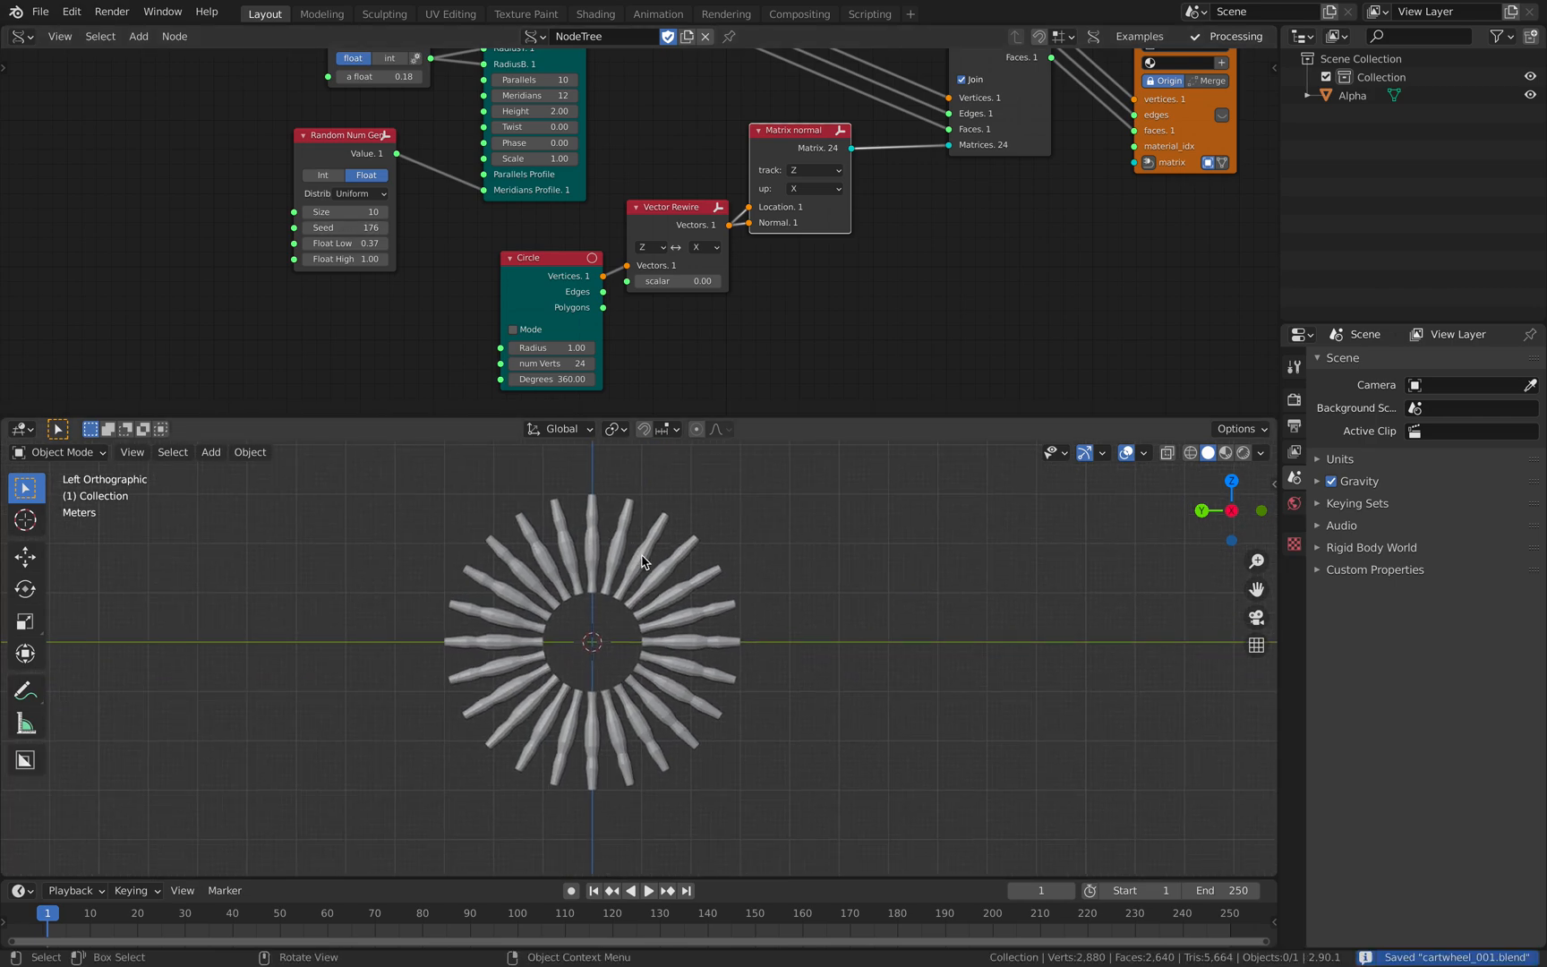
{"action": "middle_click_drag", "start_coordinate": [648, 199], "coordinate": [542, 247]}
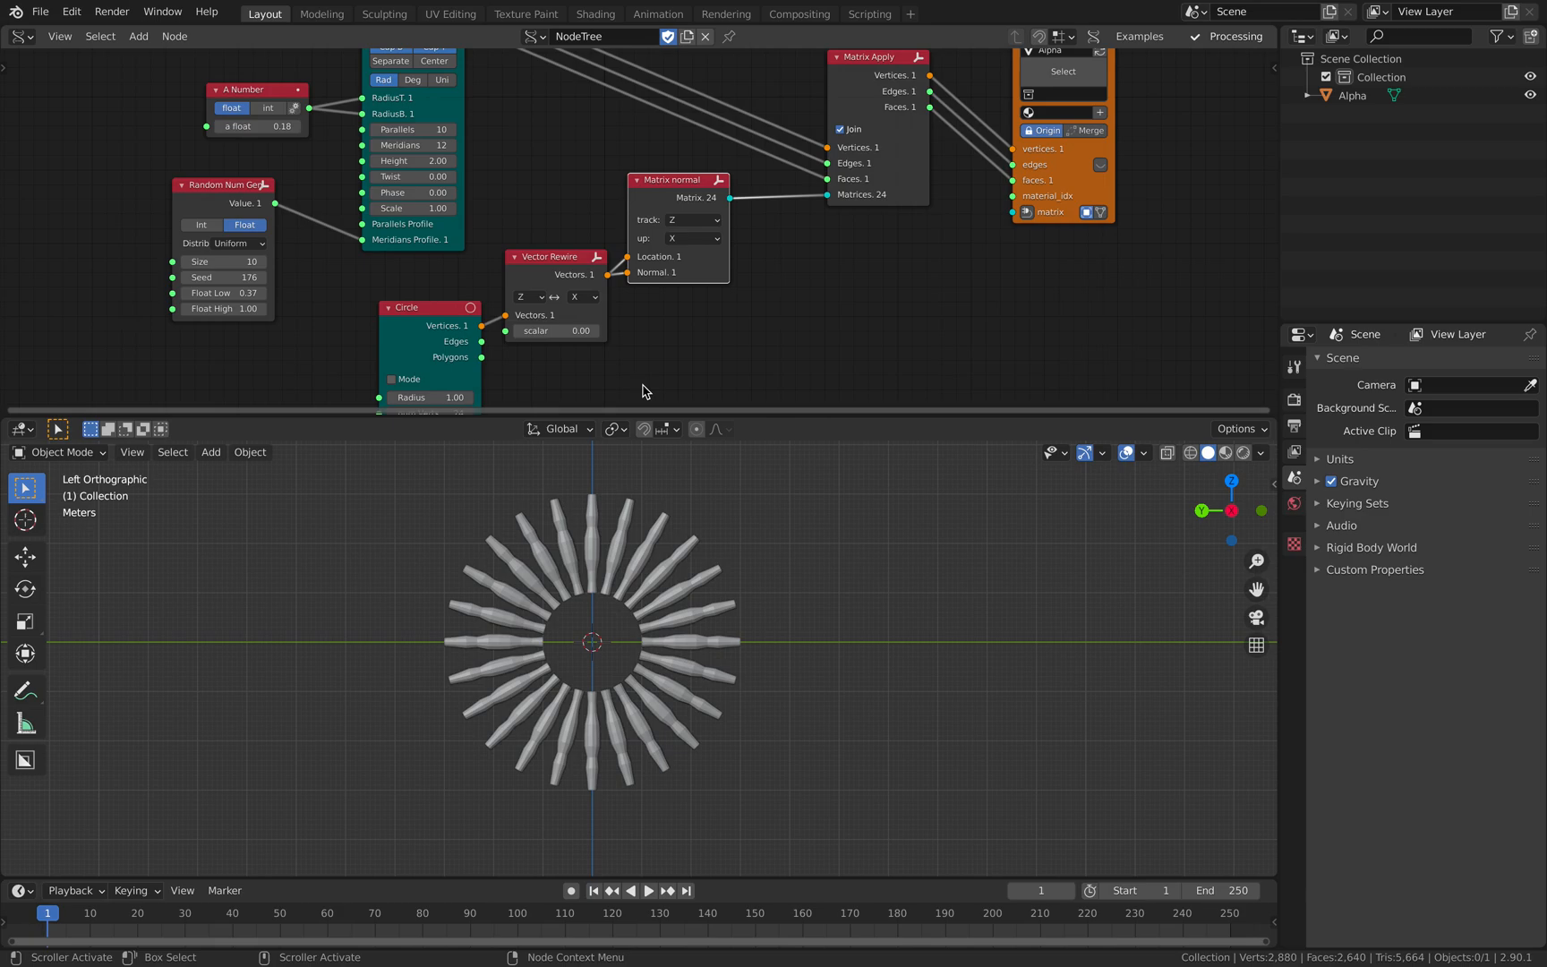
{"action": "middle_click_drag", "start_coordinate": [680, 487], "coordinate": [732, 548]}
{"action": "key", "text": "ctrl+s"}
Step: Move the Mesh viewer aside and add a second Cylinder node below Matrix Apply for the hub
{"action": "mouse_move", "coordinate": [646, 597]}
{"action": "middle_mouse_down", "text": "shift"}
{"action": "mouse_move", "coordinate": [683, 583]}
{"action": "mouse_move", "coordinate": [631, 584]}
{"action": "middle_mouse_up", "text": "shift"}
{"action": "middle_click_drag", "start_coordinate": [766, 288], "coordinate": [630, 316]}
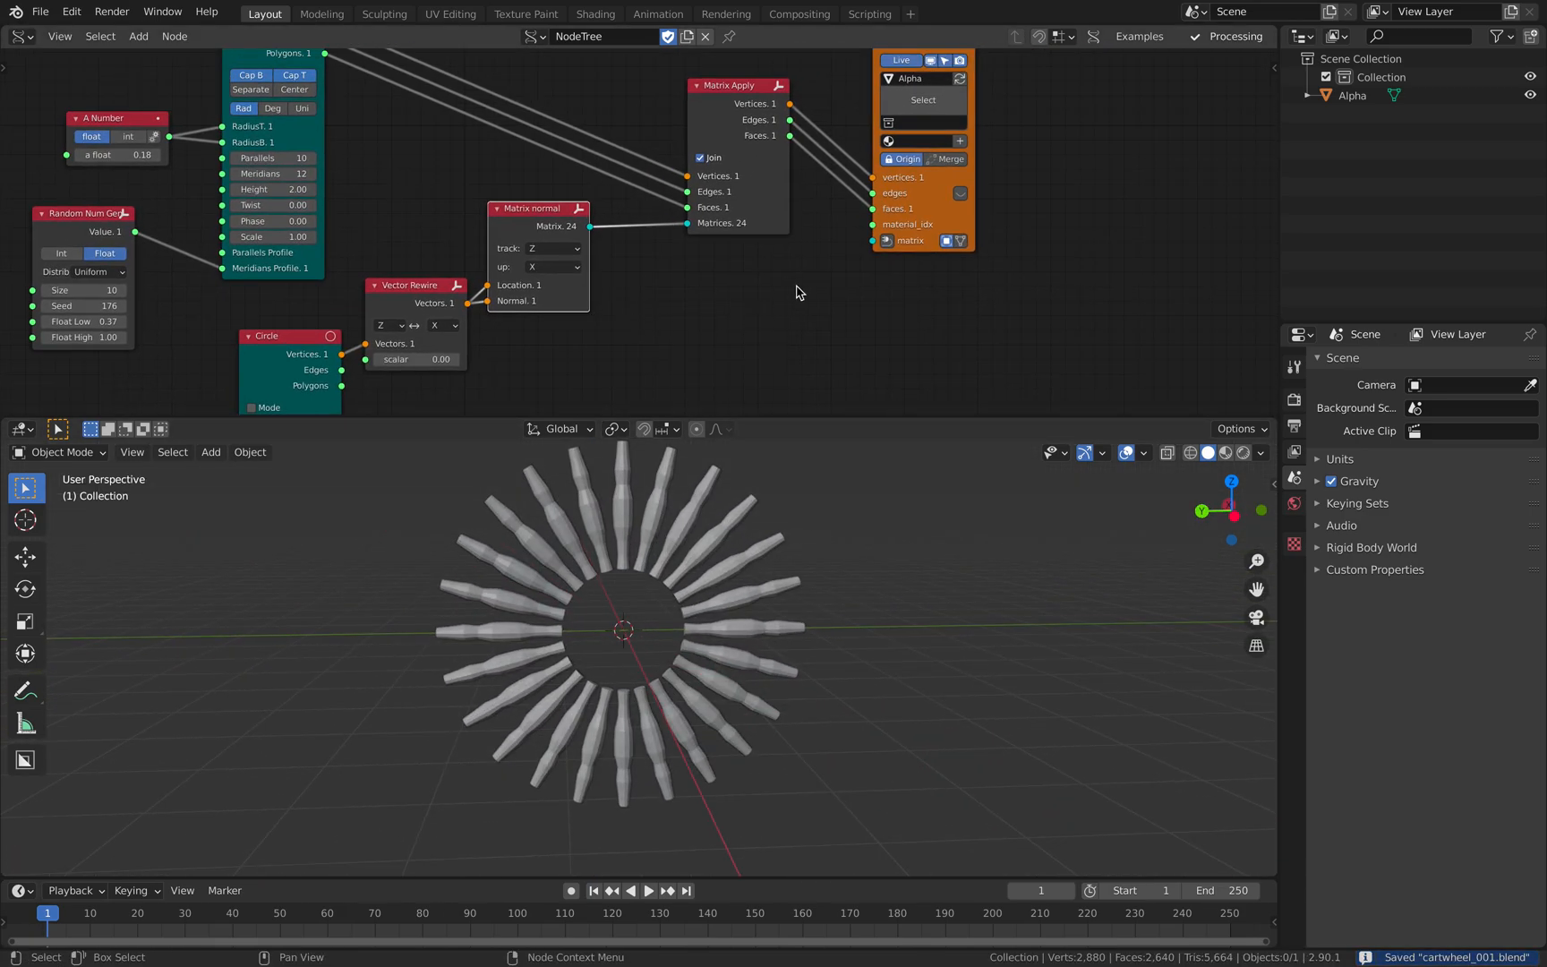
{"action": "left_click_drag", "start_coordinate": [918, 208], "coordinate": [1022, 217]}
{"action": "middle_click_drag", "start_coordinate": [711, 322], "coordinate": [728, 307]}
{"action": "middle_click_drag", "start_coordinate": [545, 225], "coordinate": [545, 263]}
{"action": "key", "text": "alt+space"}
{"action": "type", "text": "cyl"}
{"action": "key", "text": "Return"}
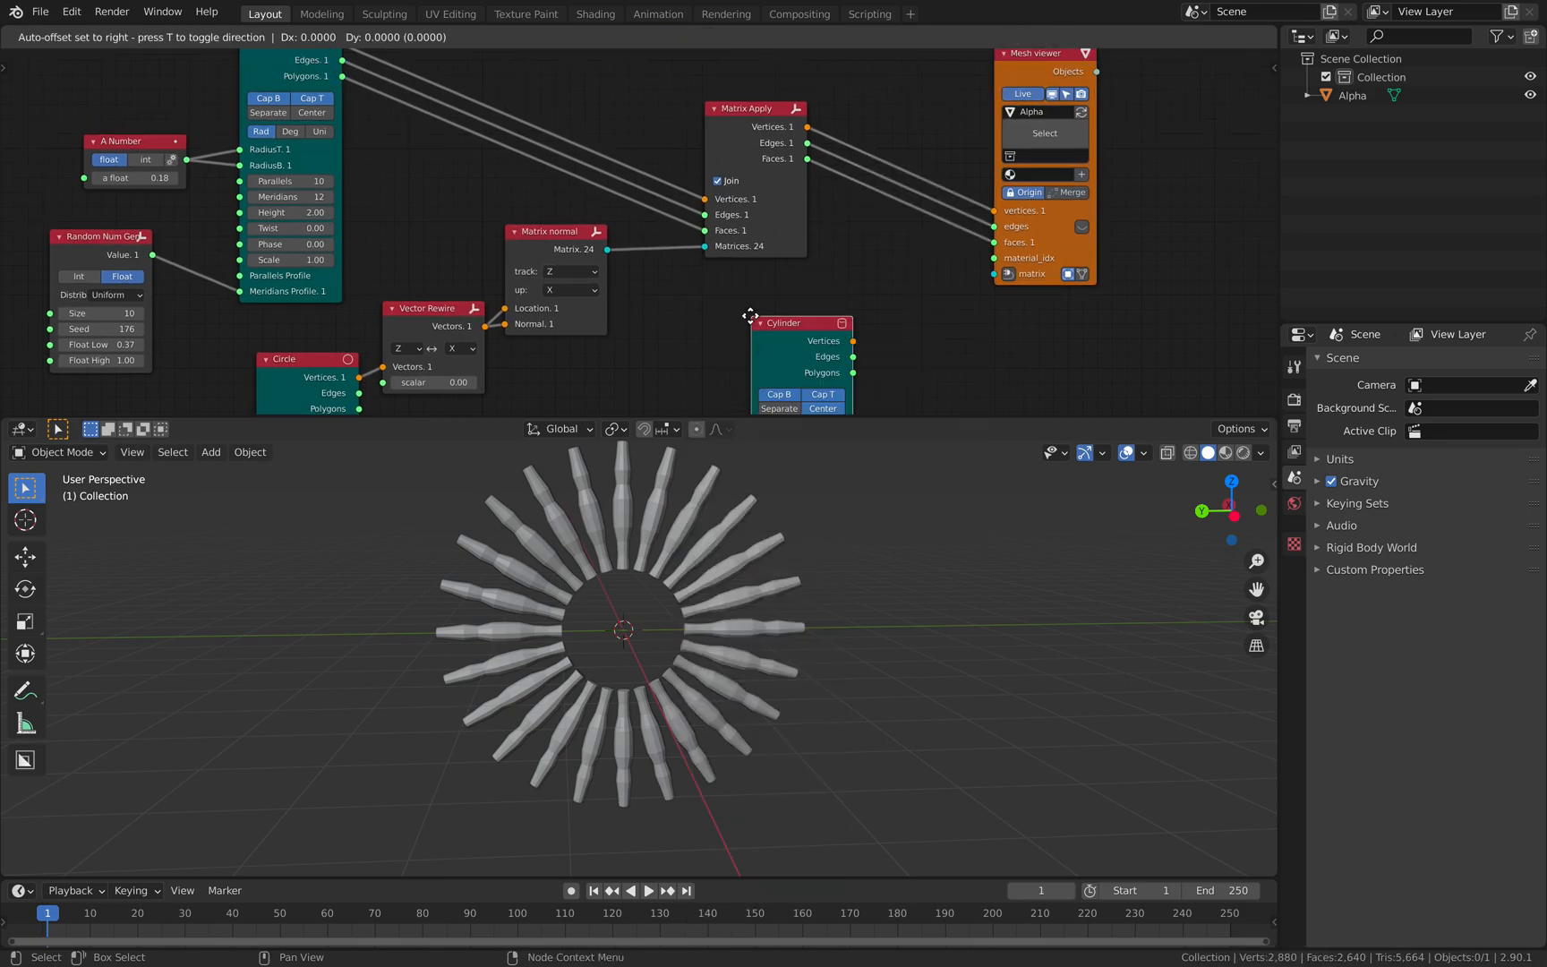
{"action": "left_click", "coordinate": [750, 316]}
{"action": "middle_click_drag", "start_coordinate": [750, 316], "coordinate": [767, 240]}
{"action": "left_click_drag", "start_coordinate": [806, 253], "coordinate": [667, 258]}
{"action": "left_click_drag", "start_coordinate": [678, 256], "coordinate": [772, 244]}
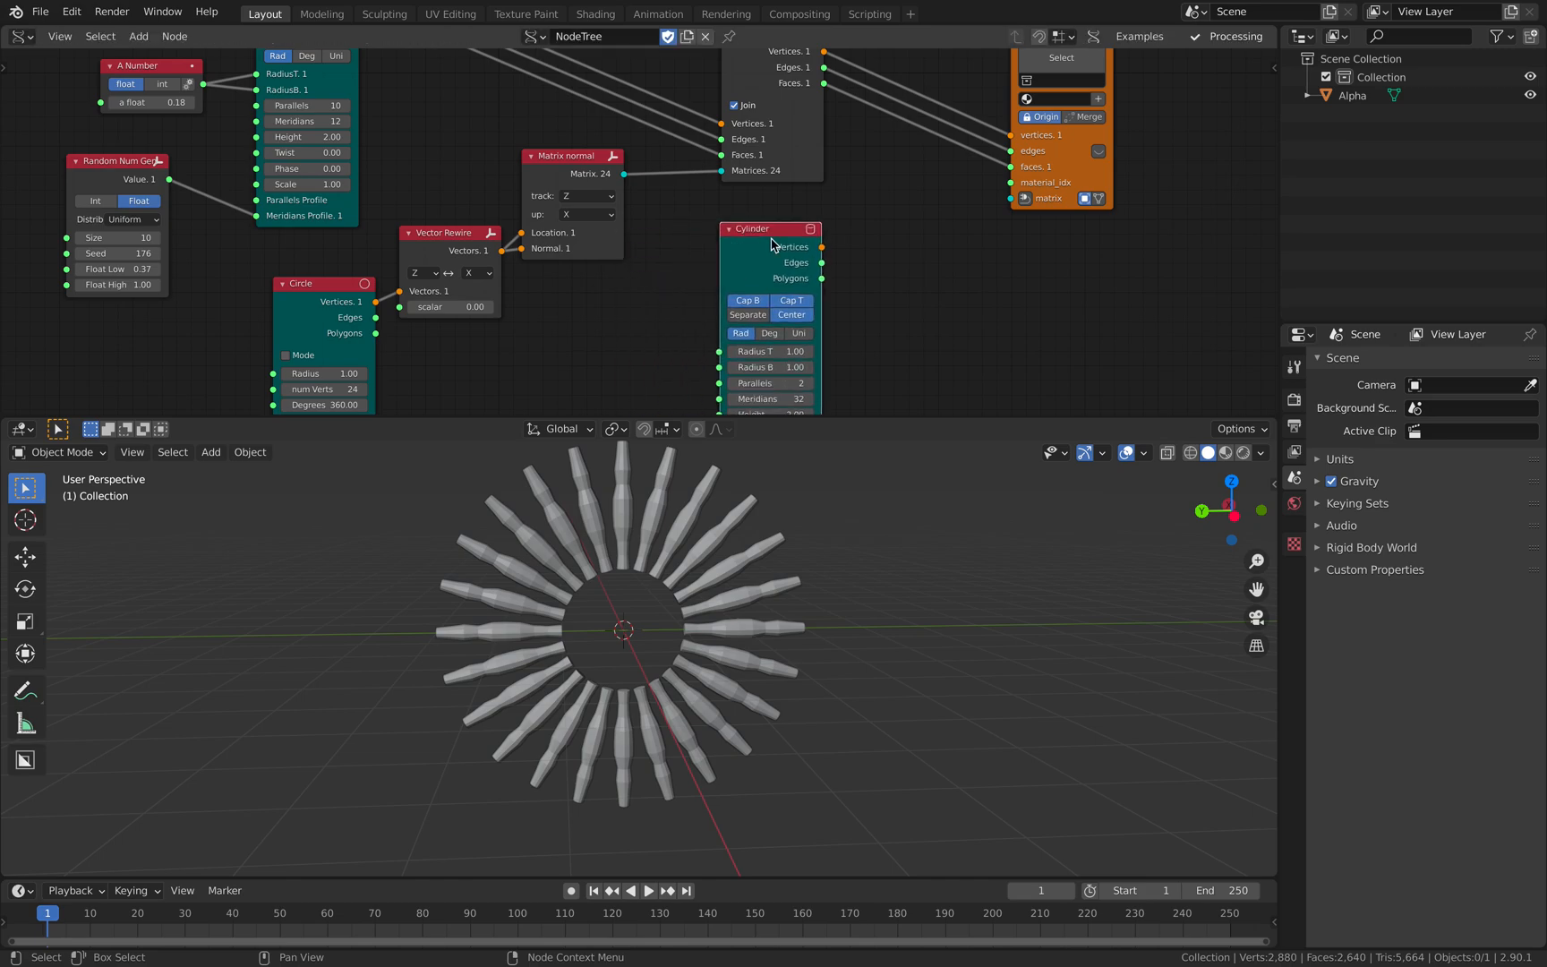
Step: Duplicate the Mesh viewer below the original and connect the hub Cylinder's vertices, edges and polygons to it
{"action": "left_click_drag", "start_coordinate": [1069, 151], "coordinate": [1059, 121]}
{"action": "key", "text": "shift+d"}
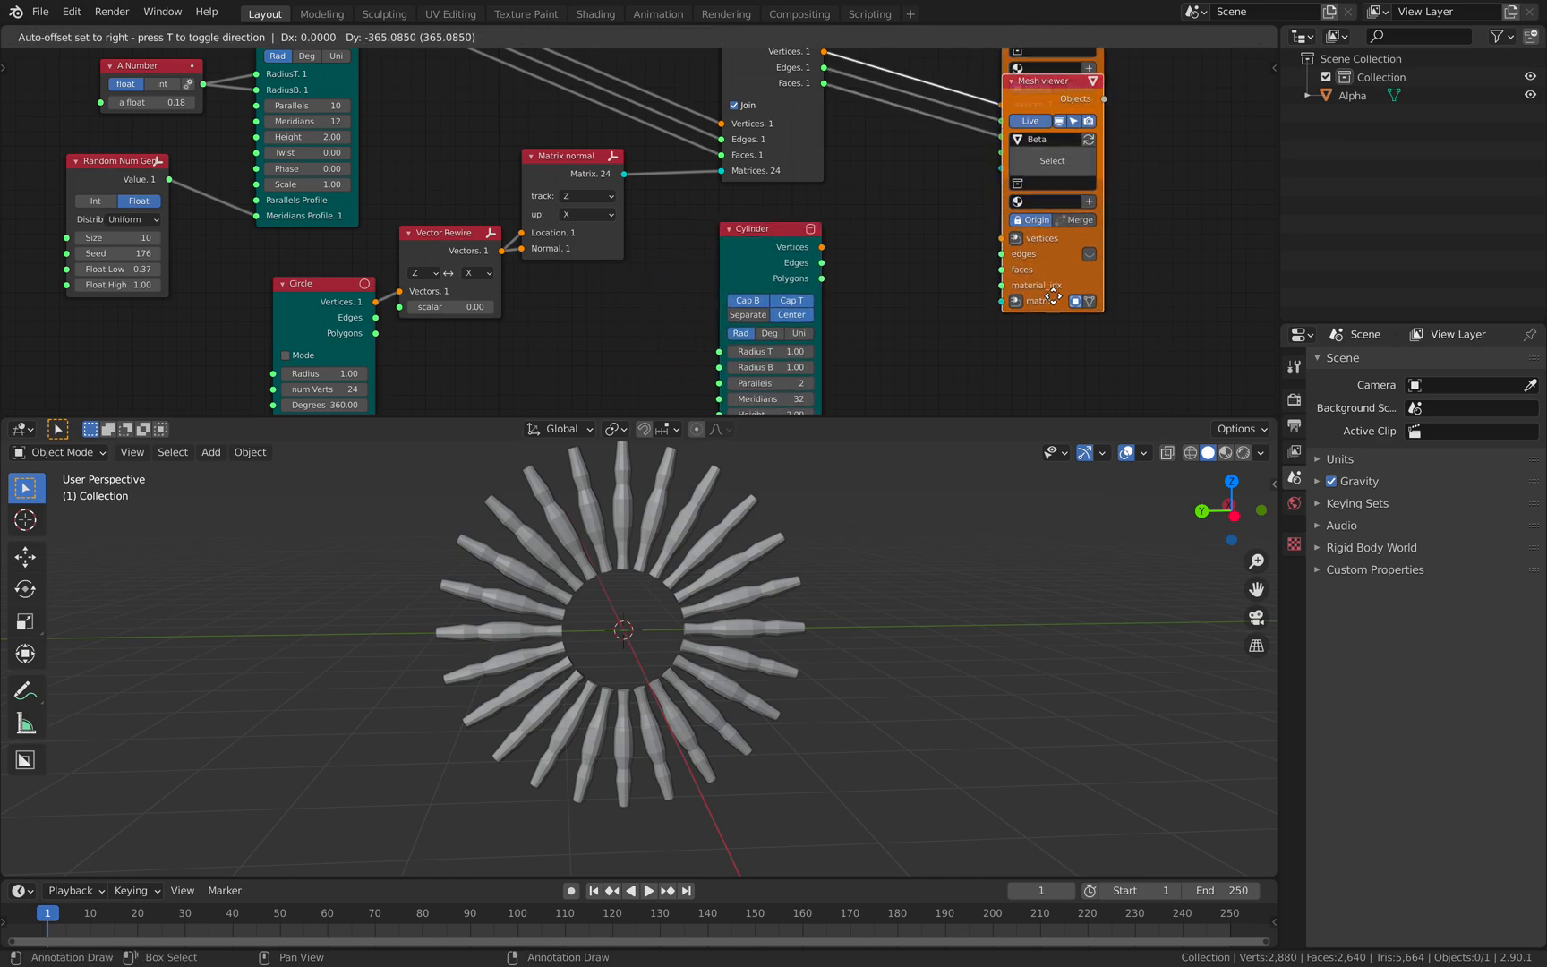
{"action": "left_click", "coordinate": [1049, 383]}
{"action": "left_click", "coordinate": [1028, 231], "text": "shift"}
{"action": "key", "text": "f"}
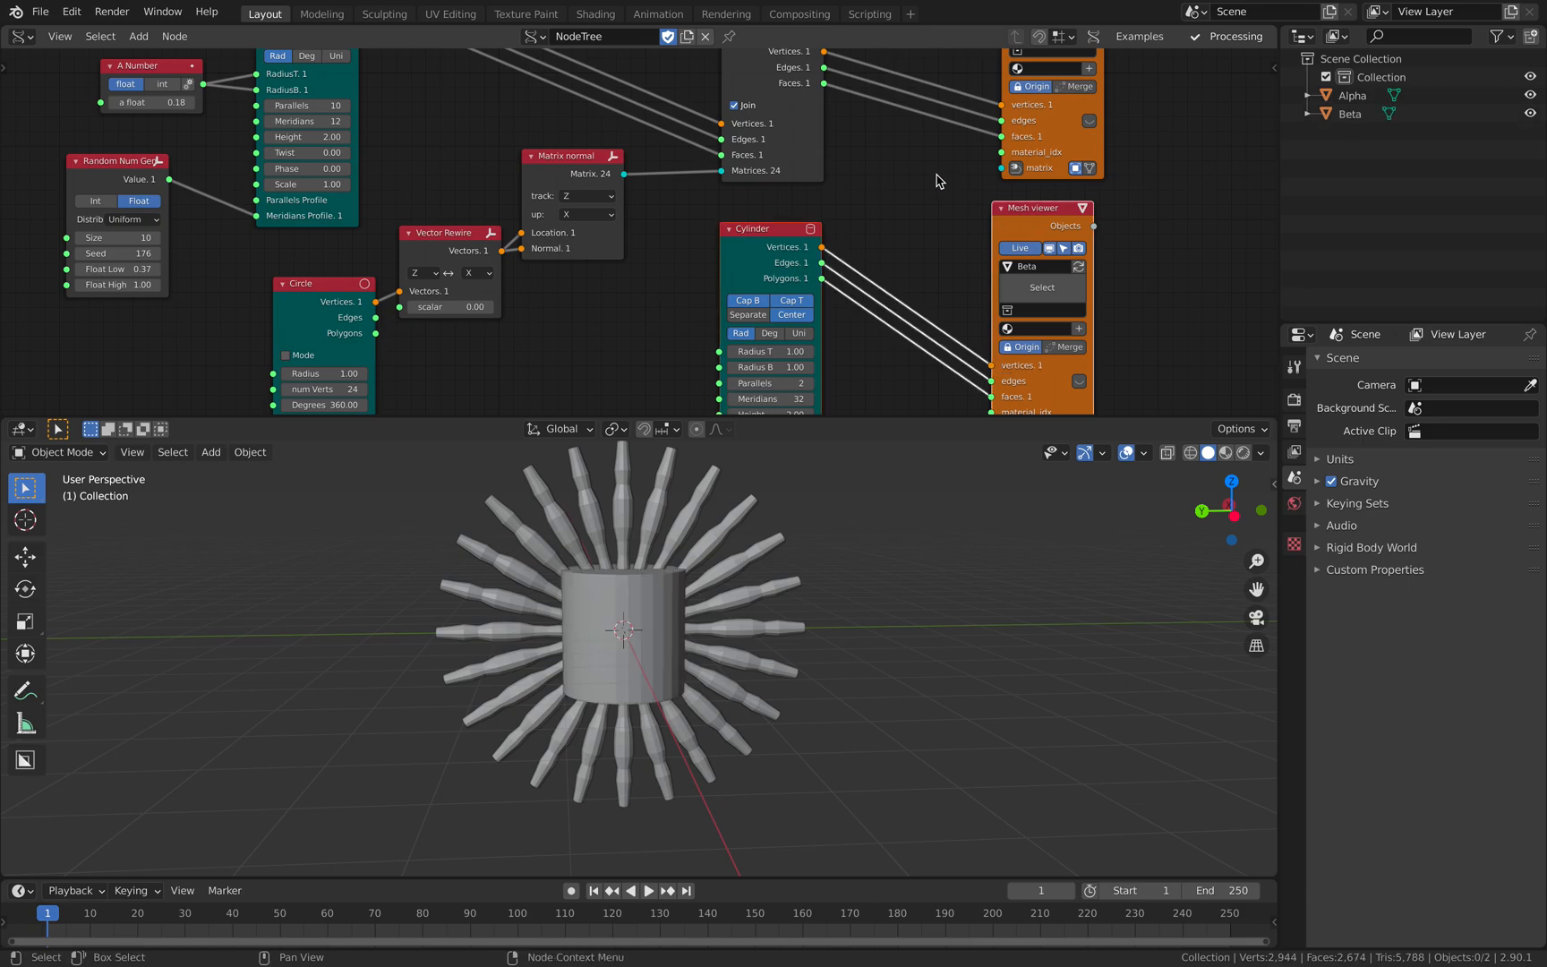
Step: Reposition the hub Cylinder node and insert a duplicated Vector Rewire node on its vertices link to the viewer
{"action": "middle_click_drag", "start_coordinate": [873, 263], "coordinate": [881, 228]}
{"action": "left_click_drag", "start_coordinate": [777, 193], "coordinate": [672, 267]}
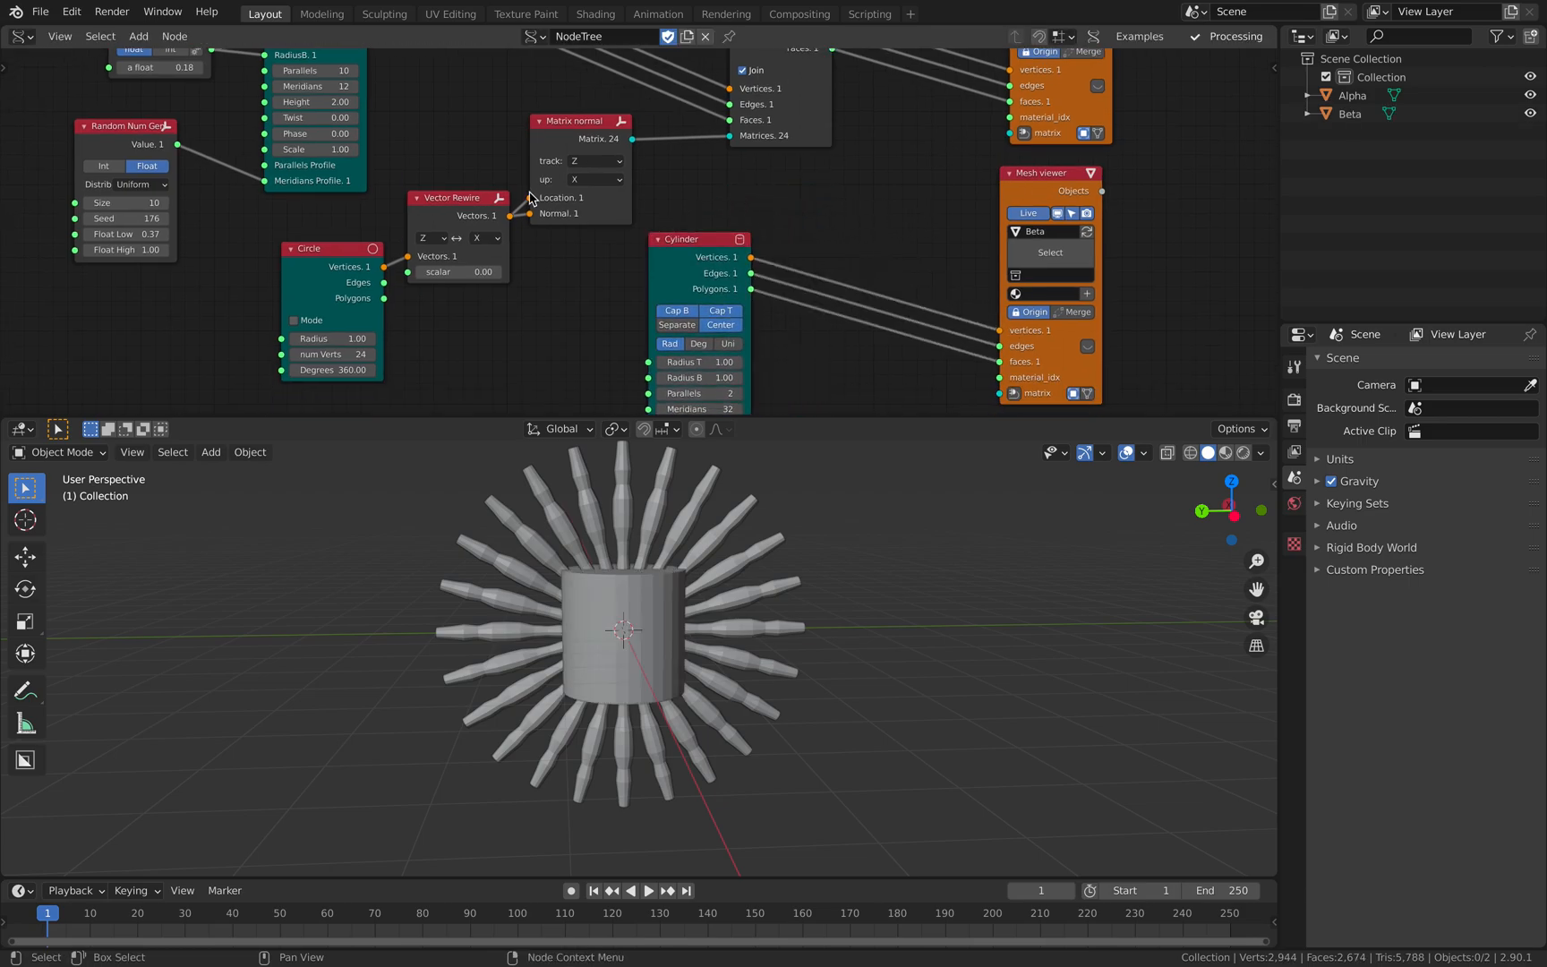
{"action": "key", "text": "shift+d"}
{"action": "left_click", "coordinate": [868, 225]}
Step: Set the hub Cylinder's top and bottom radii to 0.81
{"action": "middle_click_drag", "start_coordinate": [752, 555], "coordinate": [719, 614]}
{"action": "scroll", "coordinate": [765, 265], "scroll_direction": "up", "scroll_amount": 2}
{"action": "middle_click_drag", "start_coordinate": [762, 310], "coordinate": [729, 232]}
{"action": "middle_click_drag", "start_coordinate": [681, 626], "coordinate": [718, 632]}
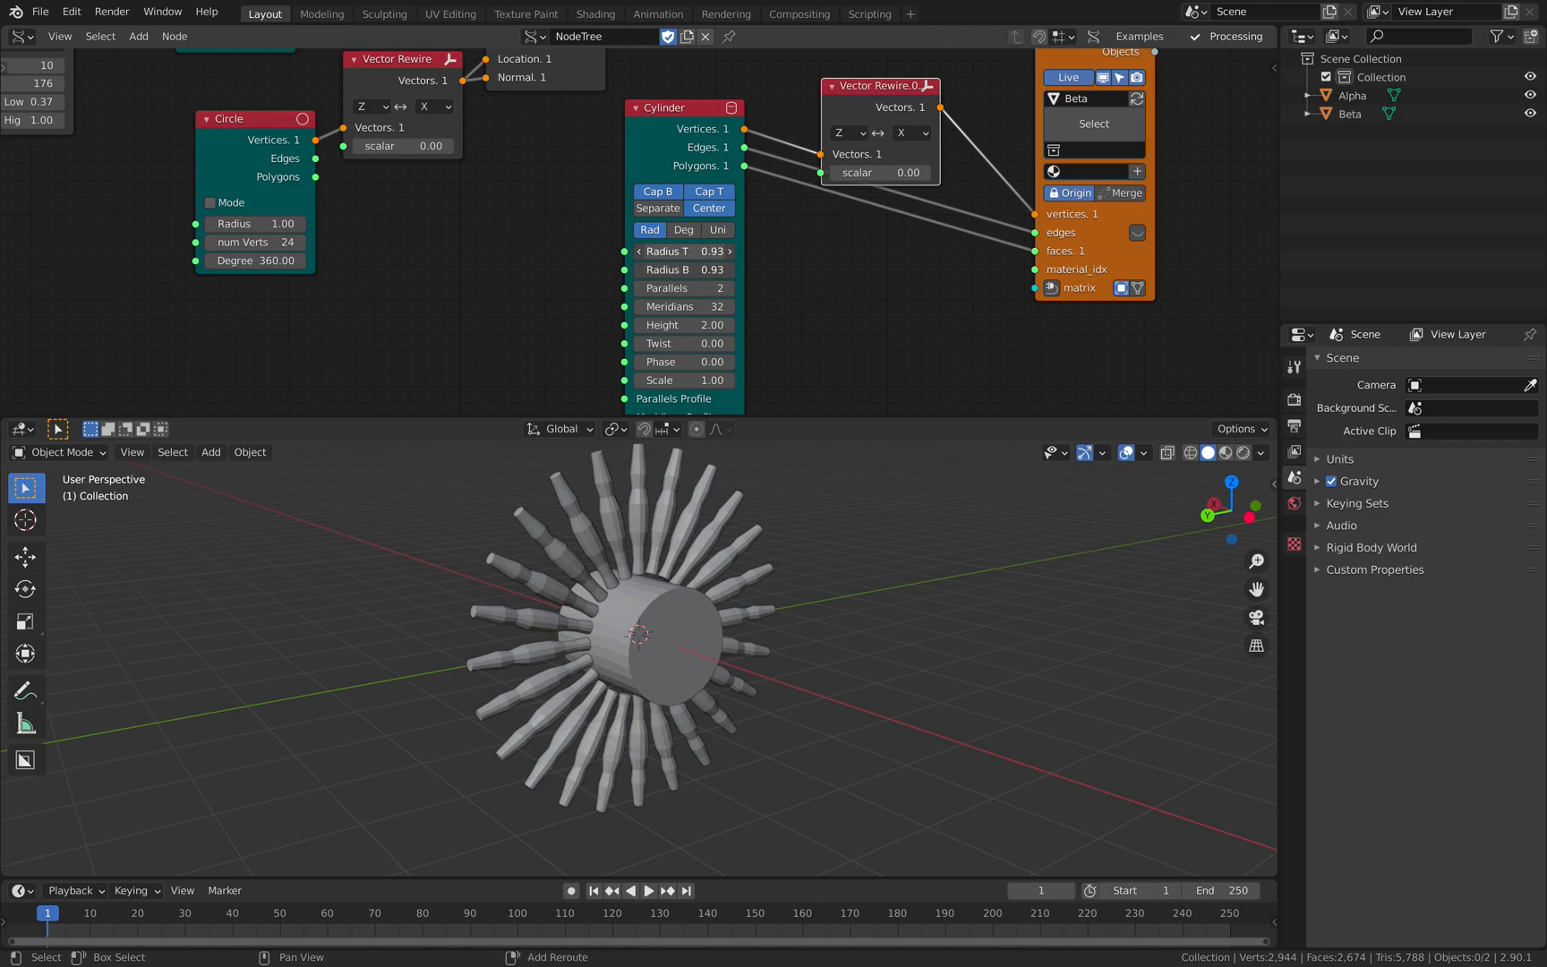
{"action": "left_click_drag", "start_coordinate": [684, 252], "coordinate": [659, 251]}
Step: Duplicate the A Number node, link it to both radii of the hub Cylinder and set its value to 0.65
{"action": "scroll", "coordinate": [483, 255], "scroll_direction": "down", "scroll_amount": 2}
{"action": "middle_click_drag", "start_coordinate": [258, 126], "coordinate": [396, 240]}
{"action": "scroll", "coordinate": [313, 179], "scroll_direction": "down", "scroll_amount": 3}
{"action": "middle_click_drag", "start_coordinate": [324, 193], "coordinate": [327, 203]}
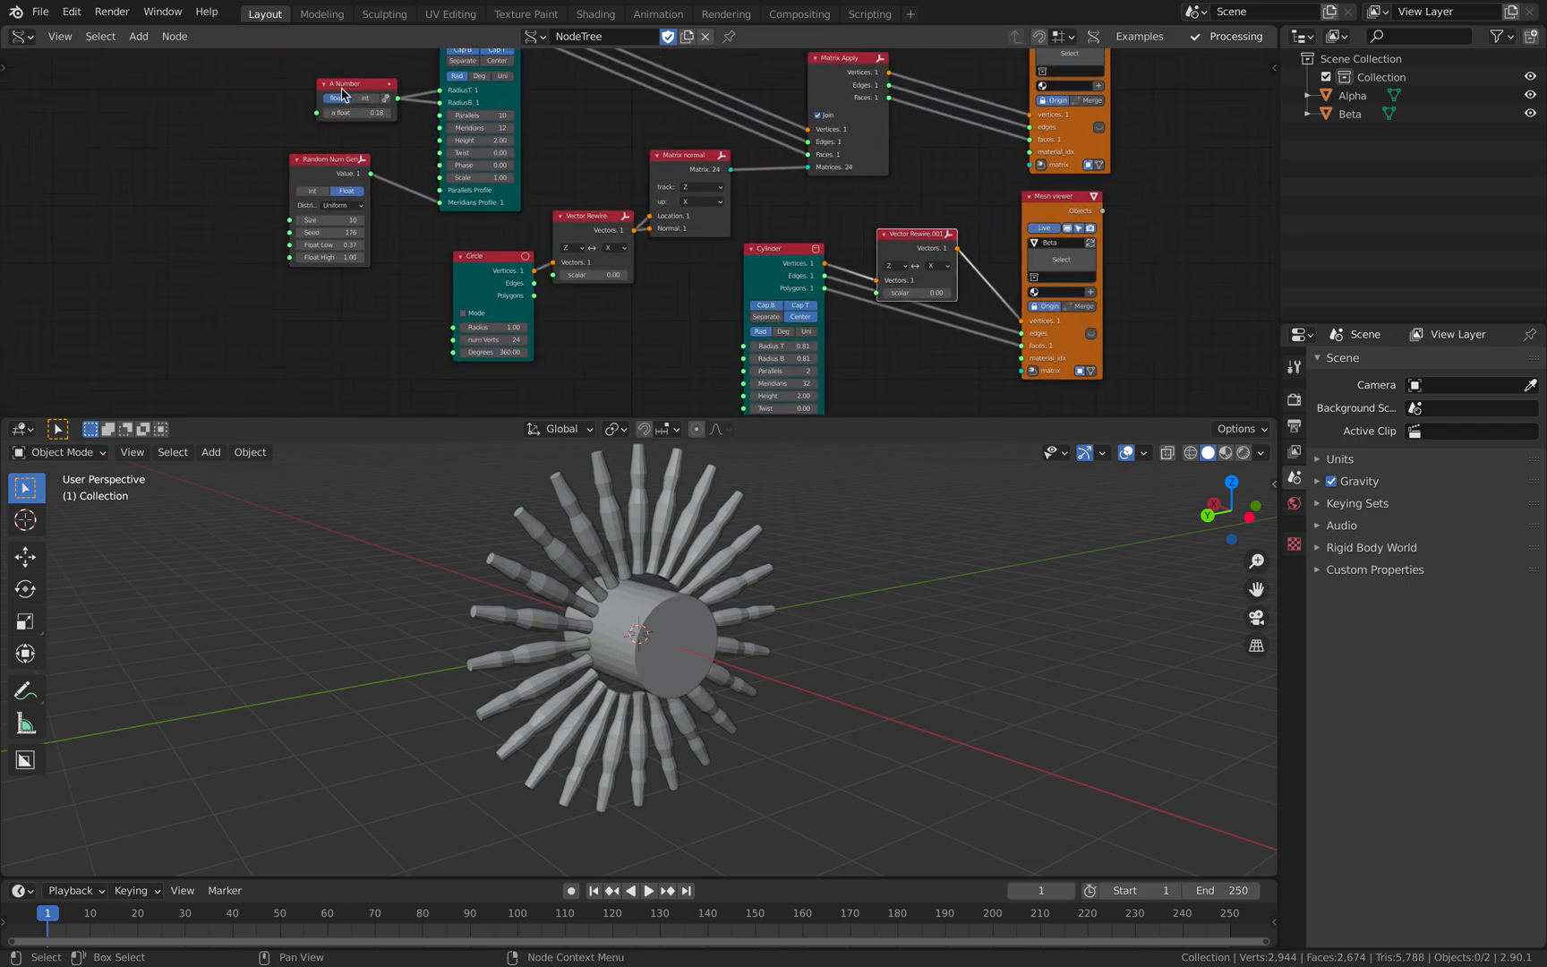
{"action": "key", "text": "shift+d"}
{"action": "left_click", "coordinate": [653, 354]}
{"action": "scroll", "coordinate": [620, 334], "scroll_direction": "up", "scroll_amount": 7}
{"action": "middle_click_drag", "start_coordinate": [653, 354], "coordinate": [560, 205]}
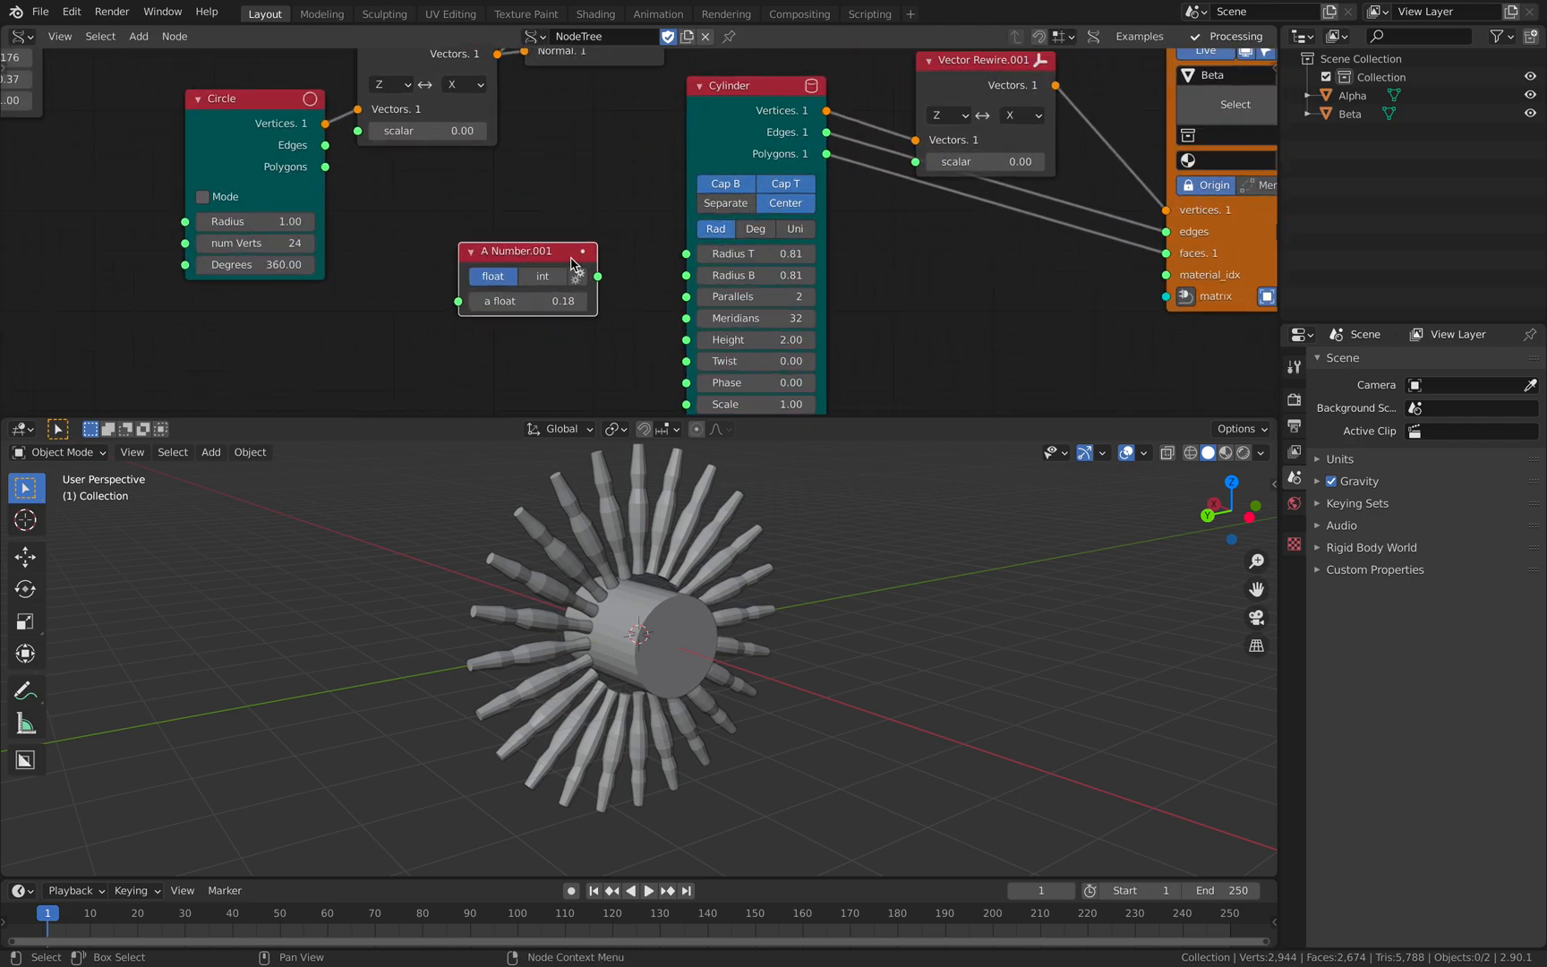
{"action": "left_click_drag", "start_coordinate": [680, 260], "coordinate": [685, 276]}
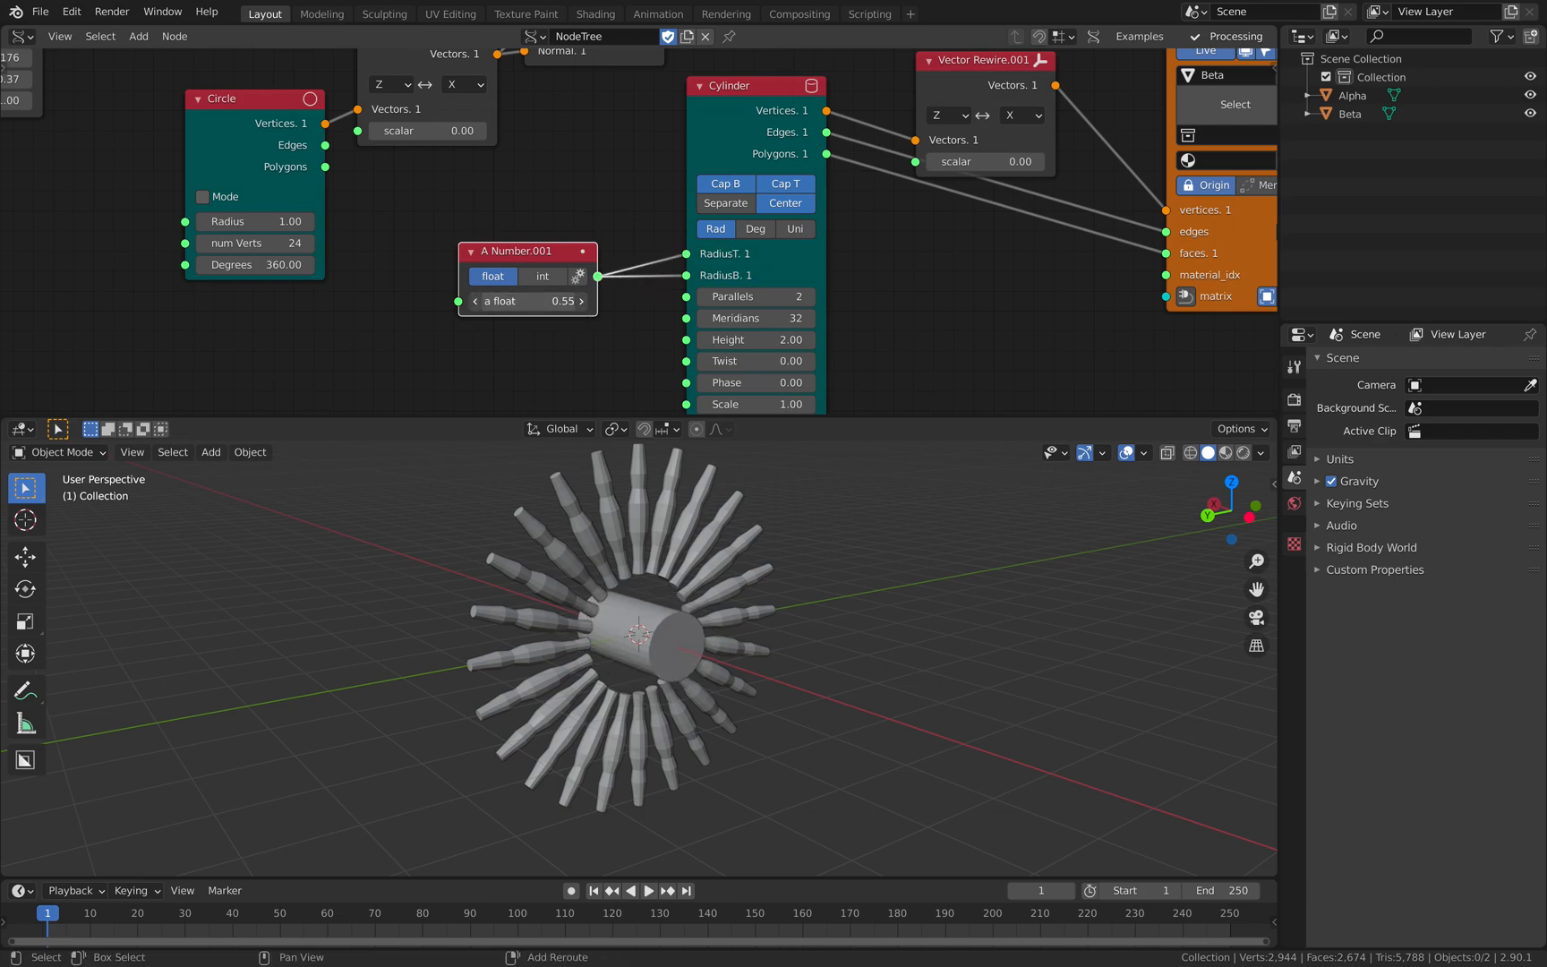
Step: Set the hub Cylinder's height to 0.25 and save the file
{"action": "middle_click_drag", "start_coordinate": [751, 330], "coordinate": [765, 323]}
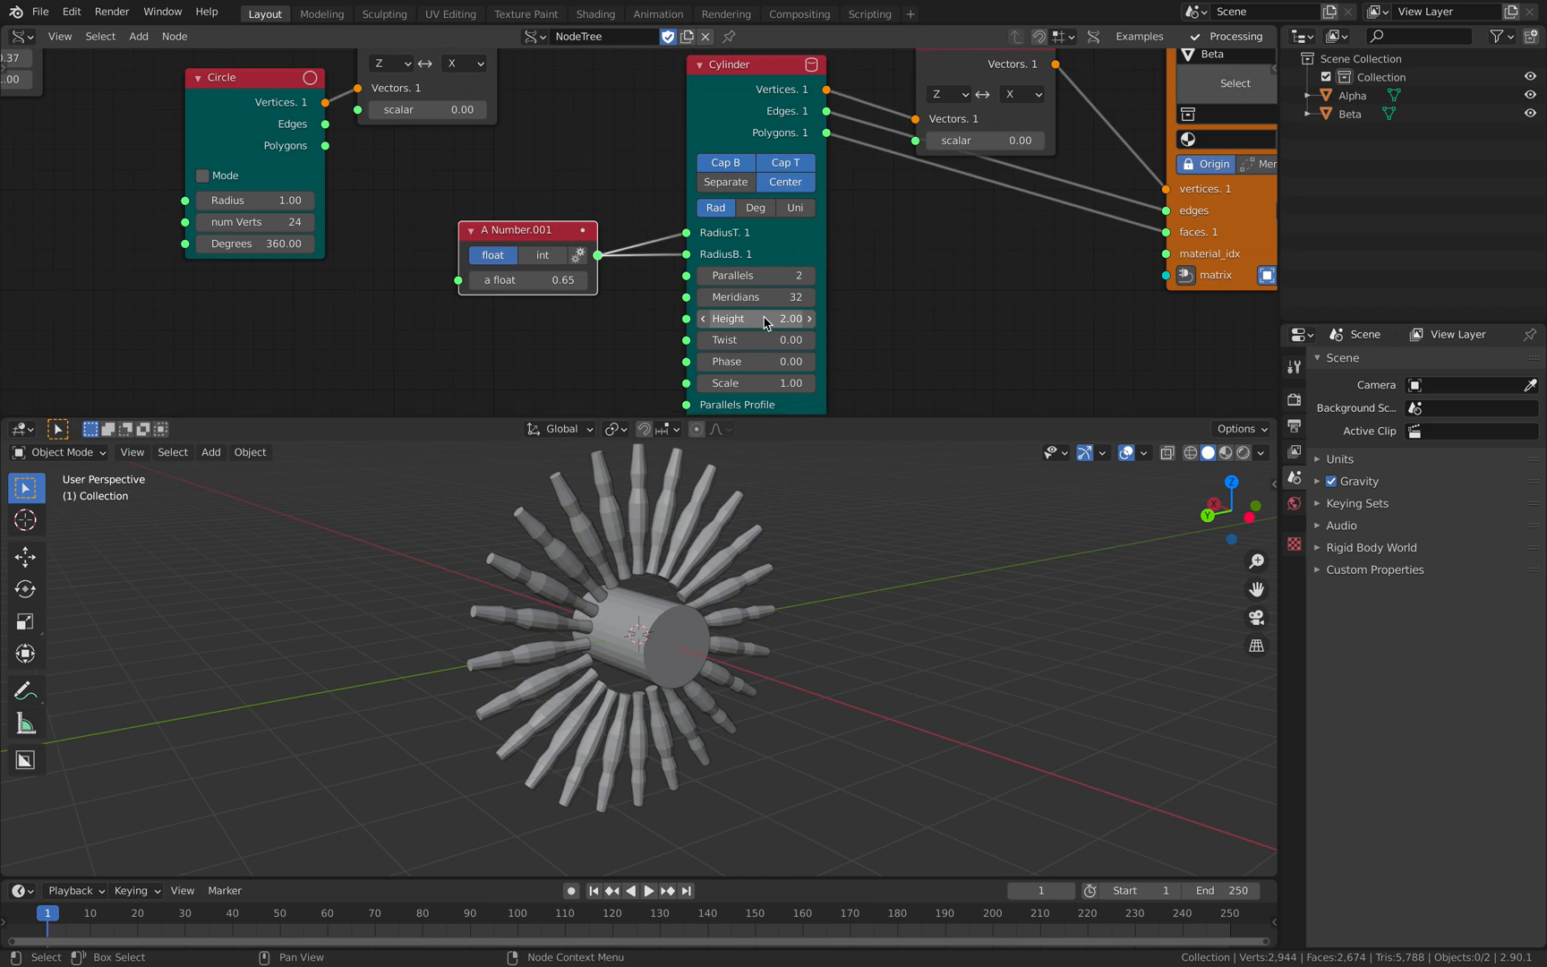
{"action": "middle_click_drag", "start_coordinate": [656, 621], "coordinate": [689, 425]}
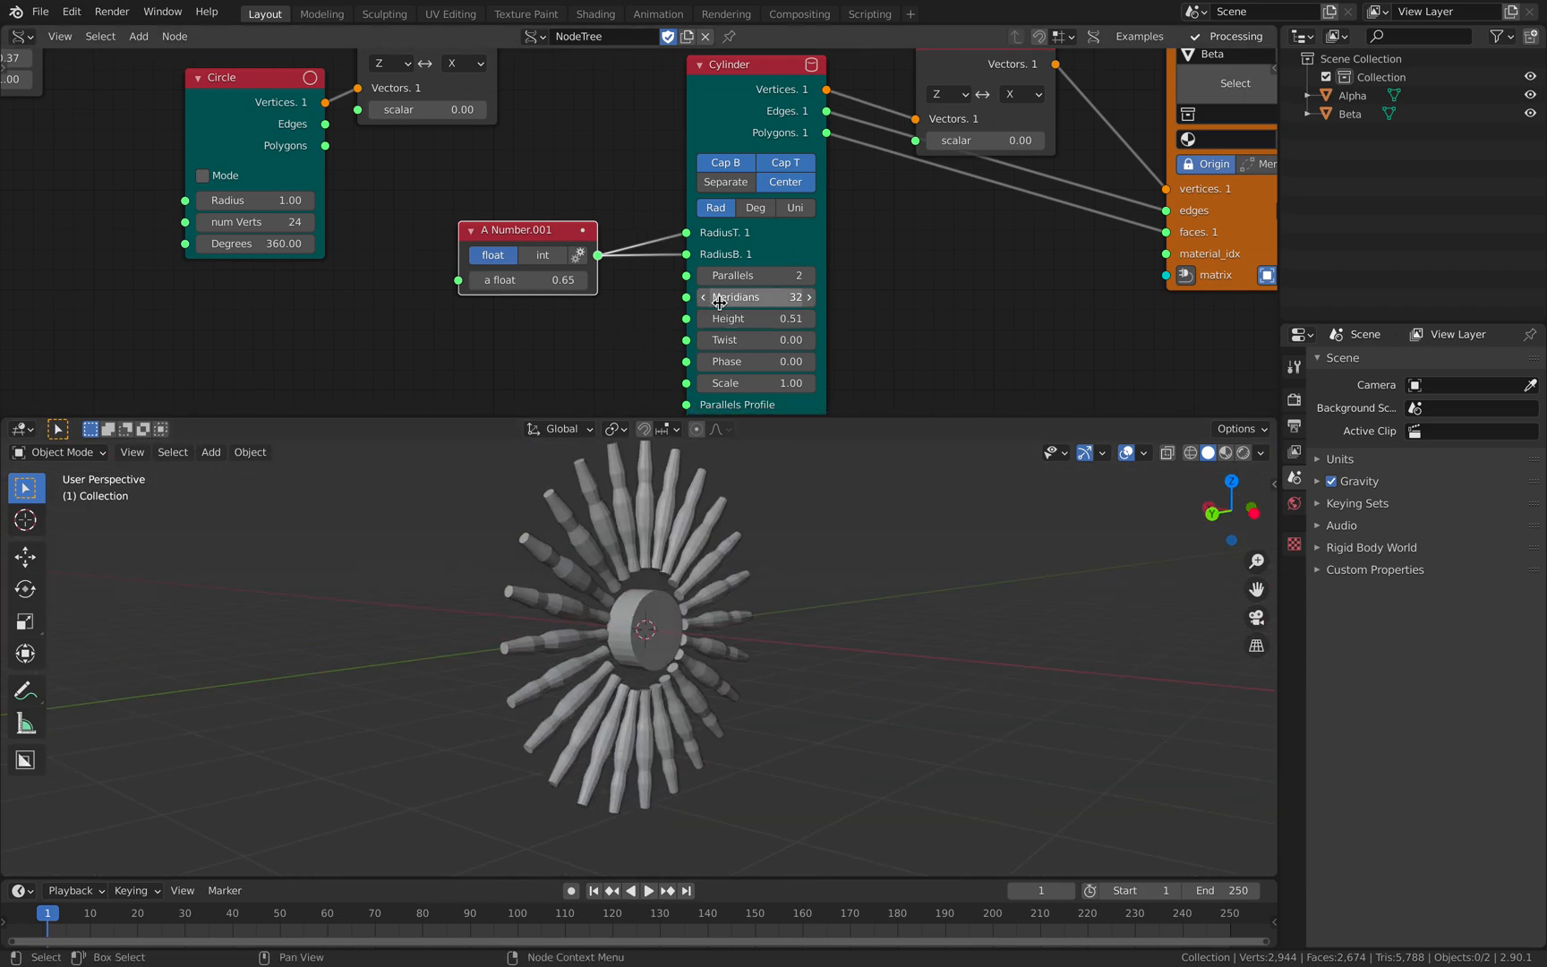
{"action": "left_click_drag", "start_coordinate": [755, 319], "coordinate": [759, 319]}
{"action": "middle_click_drag", "start_coordinate": [784, 614], "coordinate": [691, 610]}
{"action": "middle_click_drag", "start_coordinate": [847, 337], "coordinate": [810, 334]}
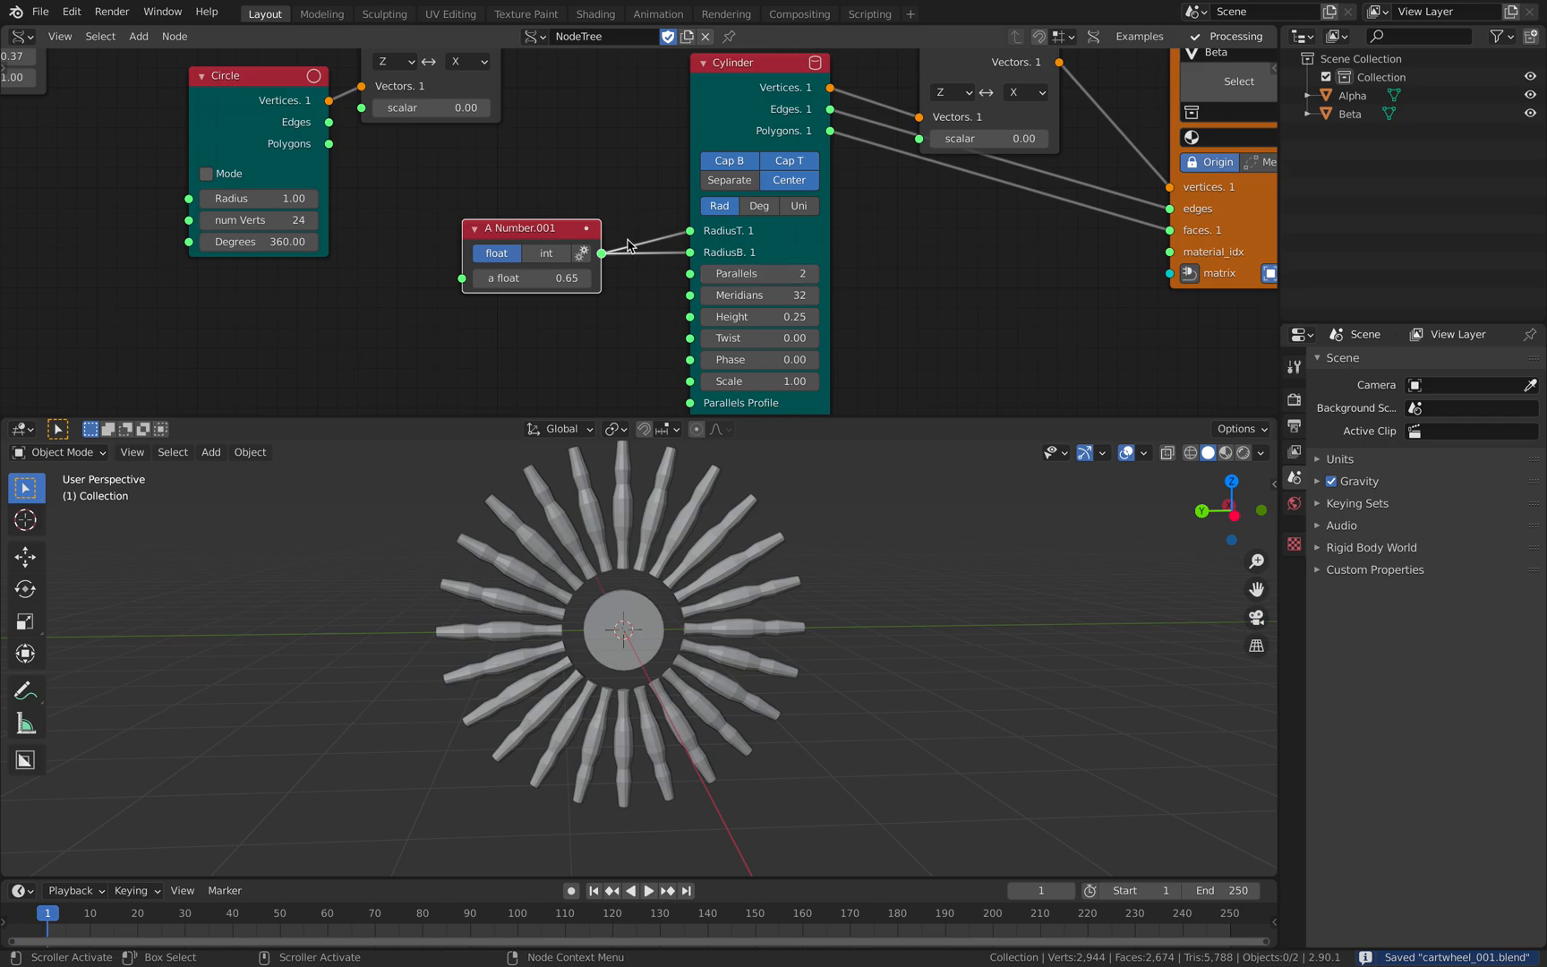
Step: Tighten the wheel with a Circle radius of 0.71, spoke height of 1.78 and hub radius number of 0.59, and save
{"action": "middle_click_drag", "start_coordinate": [466, 155], "coordinate": [566, 245]}
{"action": "mouse_move", "coordinate": [379, 283]}
{"action": "left_mouse_down"}
{"action": "mouse_move", "coordinate": [404, 283]}
{"action": "mouse_move", "coordinate": [356, 283]}
{"action": "left_mouse_up"}
{"action": "middle_click_drag", "start_coordinate": [203, 63], "coordinate": [429, 284]}
{"action": "mouse_move", "coordinate": [559, 197]}
{"action": "left_mouse_down"}
{"action": "mouse_move", "coordinate": [599, 197]}
{"action": "mouse_move", "coordinate": [540, 197]}
{"action": "left_mouse_up"}
{"action": "scroll", "coordinate": [559, 197], "scroll_direction": "down", "scroll_amount": 2}
{"action": "middle_click_drag", "start_coordinate": [563, 224], "coordinate": [550, 129]}
{"action": "key", "text": "ctrl+s"}
Step: Add a Ring node and place it below the hub Cylinder nodes
{"action": "scroll", "coordinate": [575, 196], "scroll_direction": "down", "scroll_amount": 1}
{"action": "middle_click_drag", "start_coordinate": [818, 331], "coordinate": [772, 261]}
{"action": "key", "text": "shift+a"}
{"action": "left_click", "coordinate": [663, 287]}
{"action": "type", "text": "rin"}
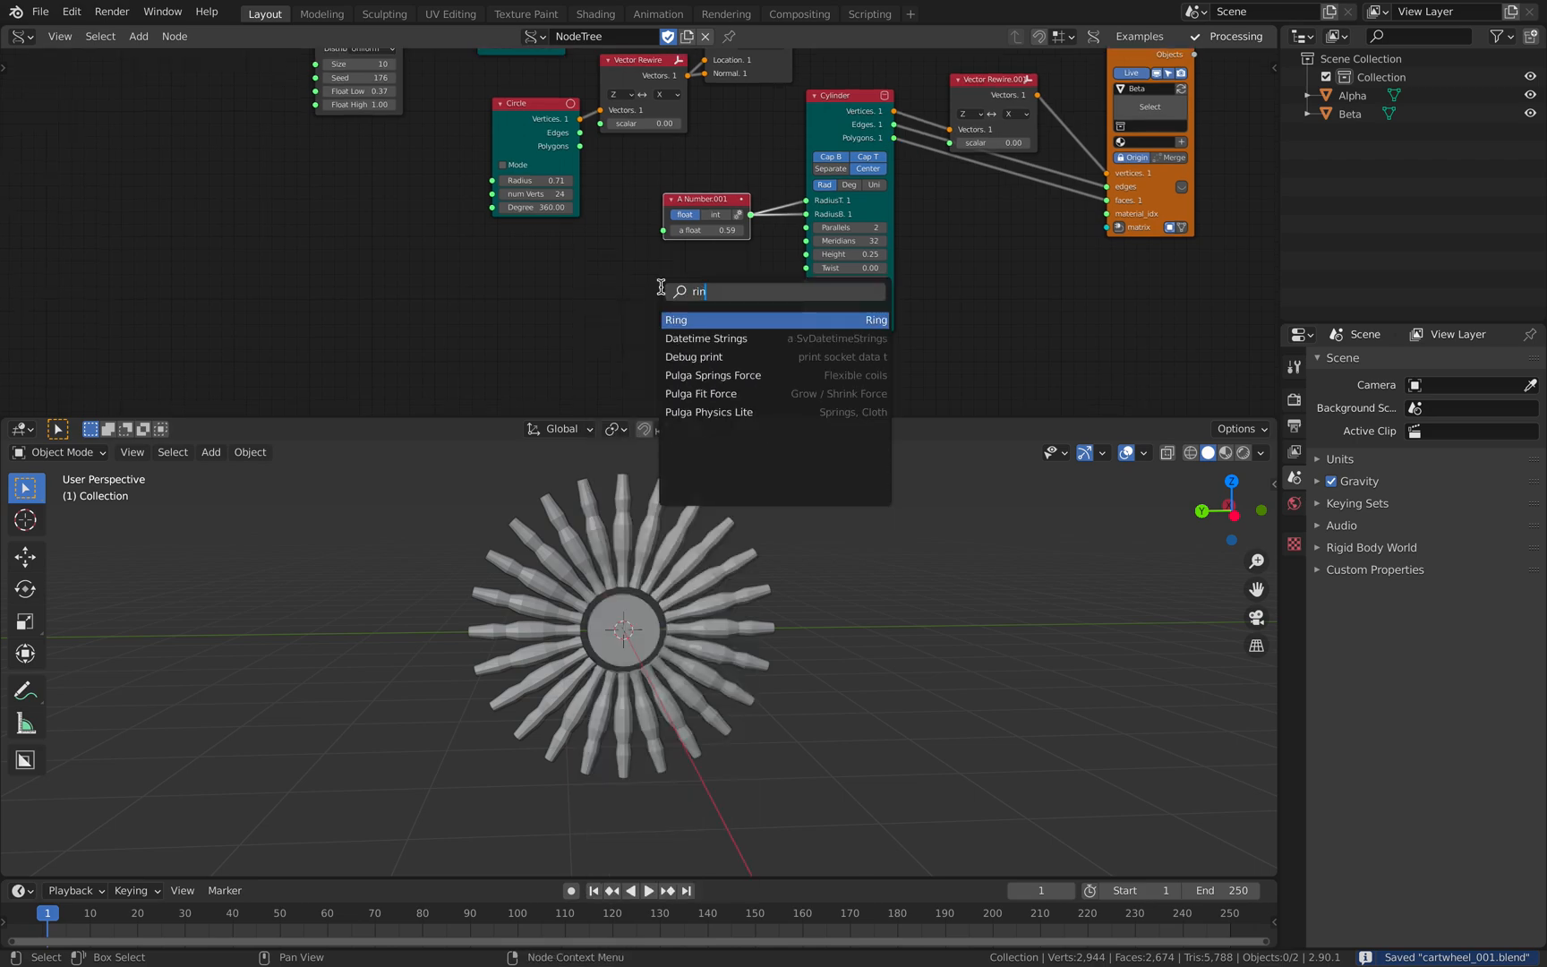
{"action": "key", "text": "Return"}
{"action": "left_click", "coordinate": [717, 346]}
{"action": "middle_click_drag", "start_coordinate": [721, 286], "coordinate": [595, 221]}
{"action": "left_click_drag", "start_coordinate": [656, 297], "coordinate": [700, 314]}
Step: Duplicate the Mesh viewer, feed it the Ring's mesh outputs and set the Ring's major radius to 2.80
{"action": "middle_click_drag", "start_coordinate": [762, 281], "coordinate": [740, 231]}
{"action": "left_click", "coordinate": [936, 174]}
{"action": "key", "text": "shift+d"}
{"action": "left_click", "coordinate": [816, 399]}
{"action": "scroll", "coordinate": [740, 231], "scroll_direction": "up", "scroll_amount": 2}
{"action": "left_click_drag", "start_coordinate": [854, 137], "coordinate": [862, 175]}
{"action": "middle_click_drag", "start_coordinate": [703, 239], "coordinate": [714, 205]}
{"action": "left_click_drag", "start_coordinate": [612, 309], "coordinate": [658, 309]}
Step: Duplicate the Vector Rewire node and insert it on the Ring's vertices link to stand the rim upright
{"action": "middle_click_drag", "start_coordinate": [496, 244], "coordinate": [550, 371]}
{"action": "scroll", "coordinate": [504, 224], "scroll_direction": "down", "scroll_amount": 2}
{"action": "middle_click_drag", "start_coordinate": [502, 200], "coordinate": [508, 262]}
{"action": "left_click", "coordinate": [507, 76]}
{"action": "key", "text": "shift+d"}
{"action": "left_click", "coordinate": [775, 356]}
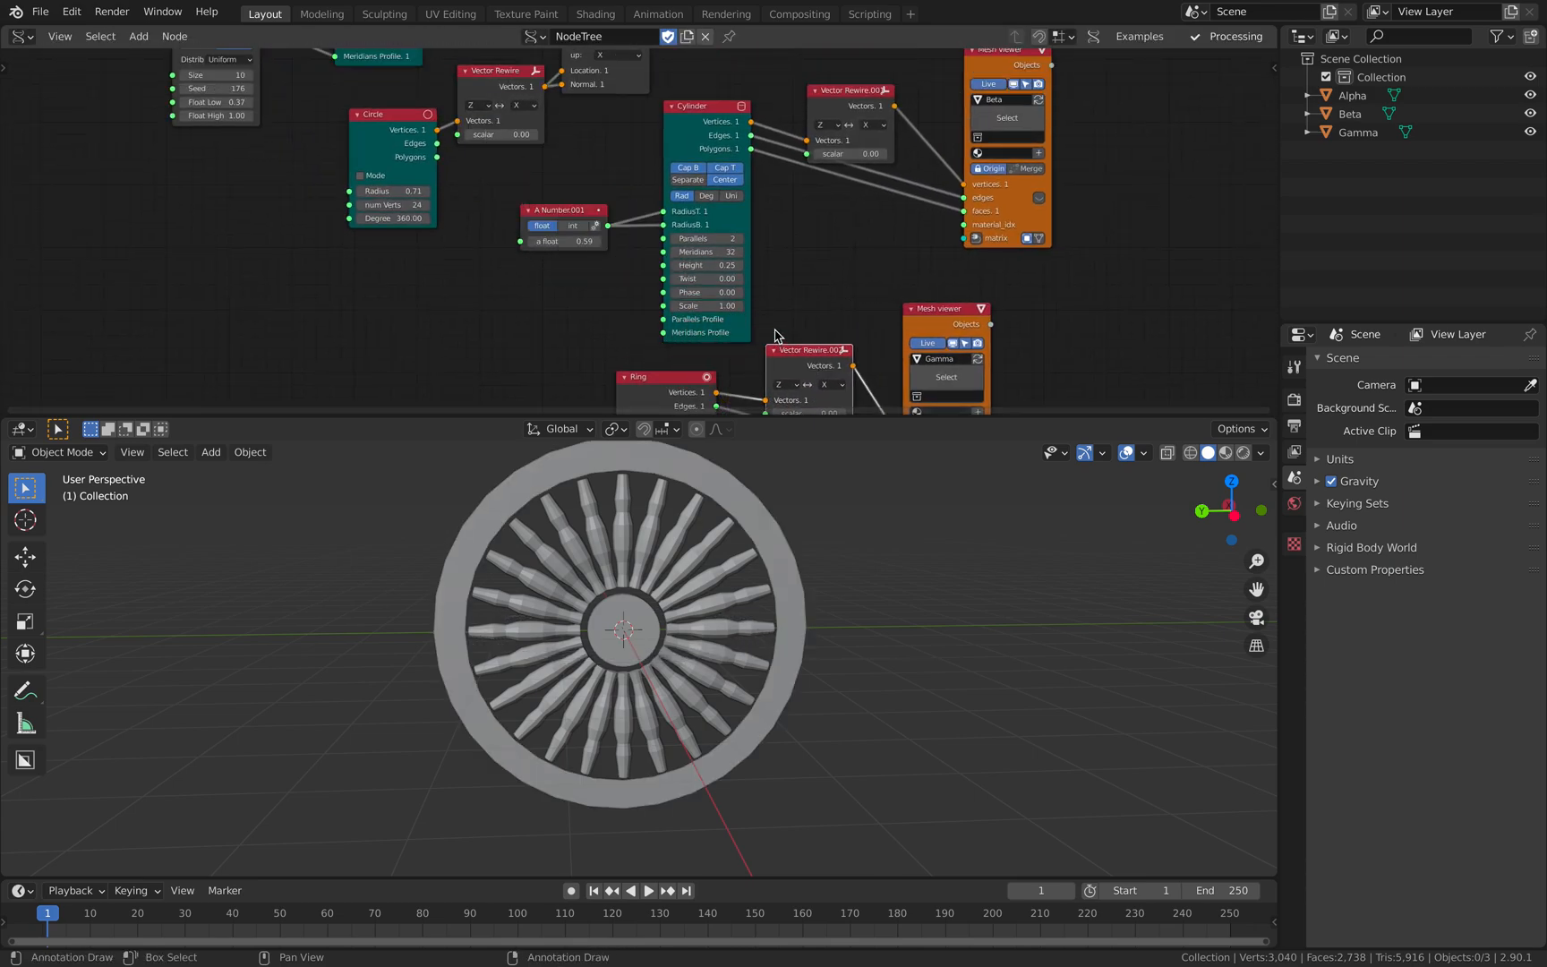
Step: Set the Ring's major radius to 2.78 and its minor radius to 0.34
{"action": "scroll", "coordinate": [775, 336], "scroll_direction": "up", "scroll_amount": 1}
{"action": "middle_click_drag", "start_coordinate": [775, 335], "coordinate": [721, 162]}
{"action": "middle_click_drag", "start_coordinate": [701, 332], "coordinate": [734, 274]}
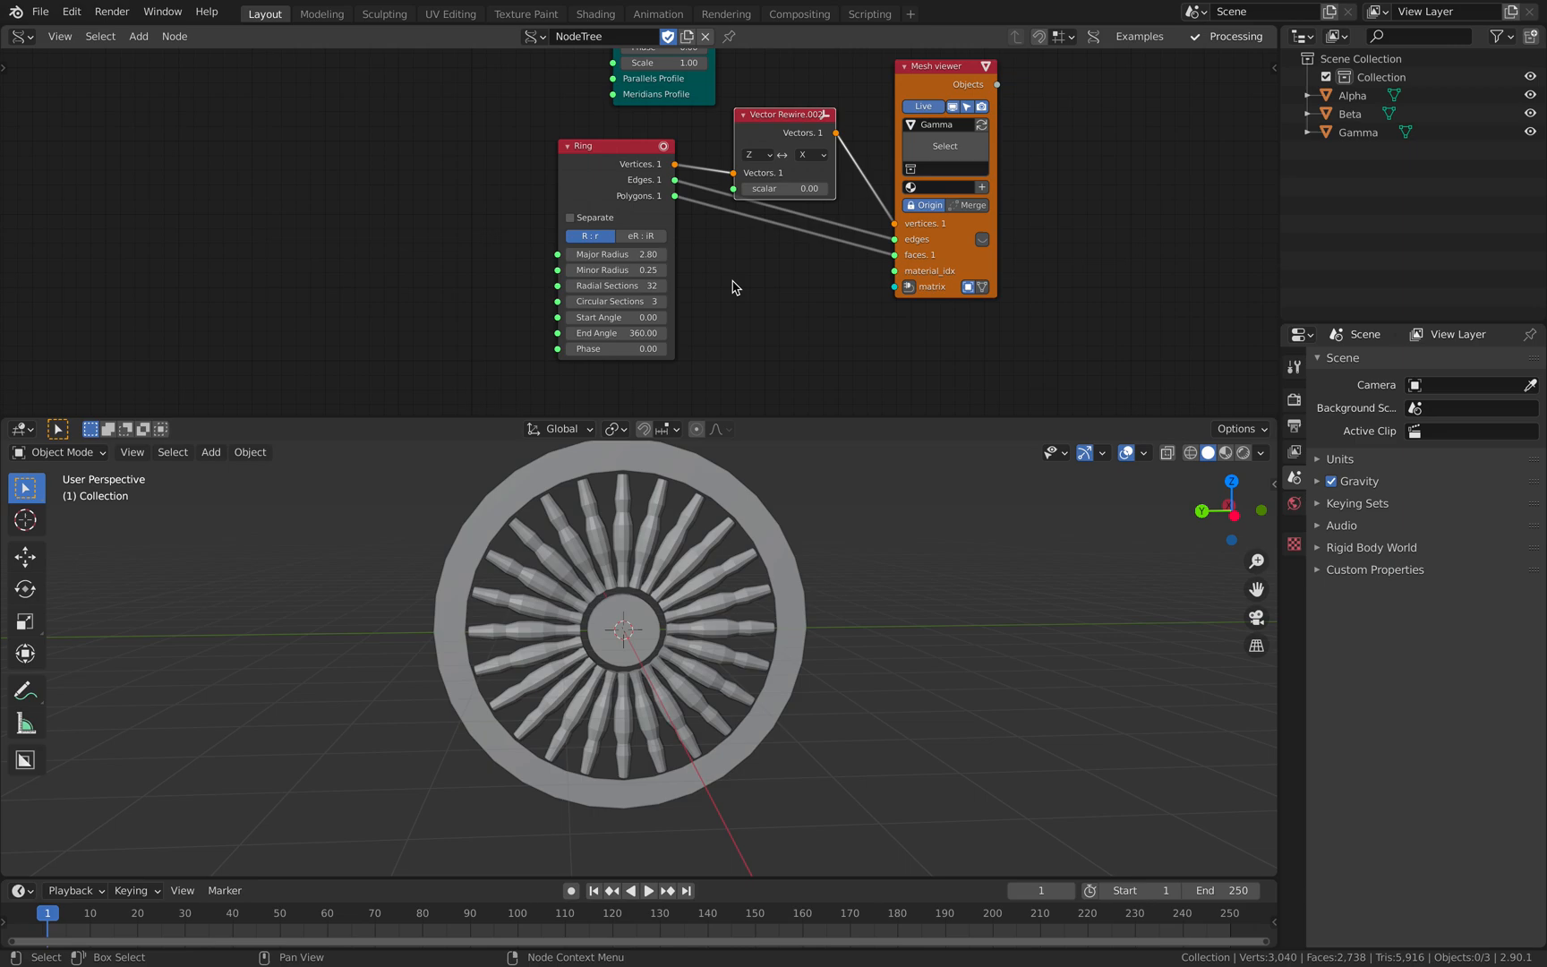
{"action": "mouse_move", "coordinate": [619, 251]}
{"action": "left_mouse_down"}
{"action": "mouse_move", "coordinate": [637, 250]}
{"action": "mouse_move", "coordinate": [612, 251]}
{"action": "mouse_move", "coordinate": [617, 269]}
{"action": "mouse_move", "coordinate": [646, 256]}
{"action": "mouse_move", "coordinate": [628, 256]}
{"action": "left_mouse_up"}
{"action": "middle_click_drag", "start_coordinate": [557, 210], "coordinate": [560, 224]}
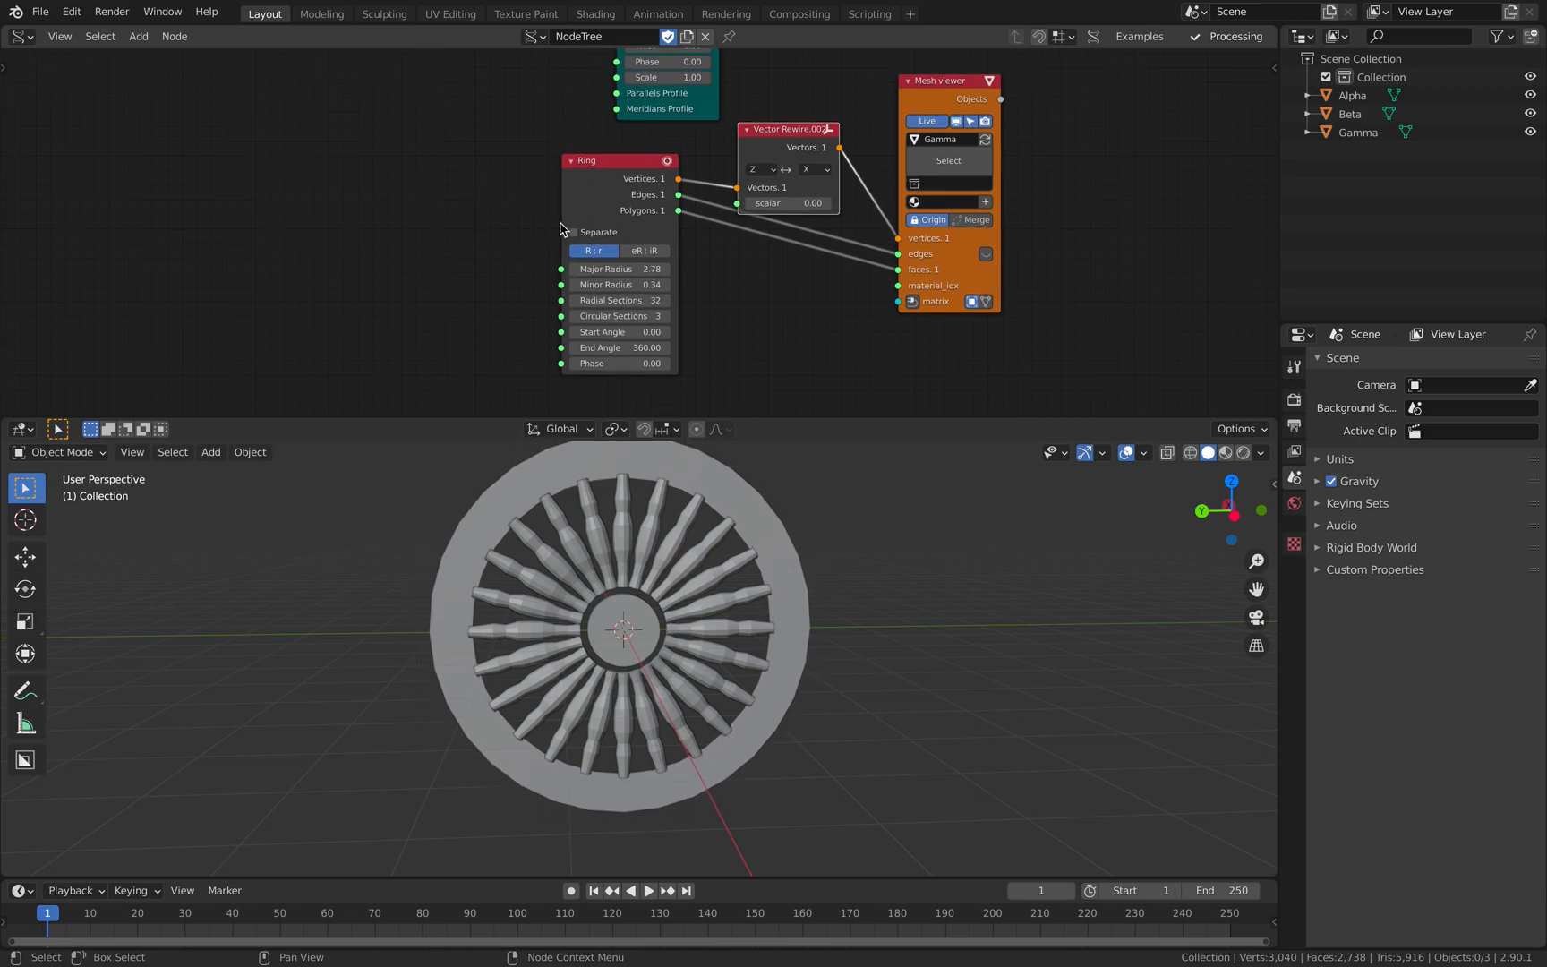
Step: Switch the Ring to eR : iR mode and set exterior radius 3.54 and interior radius 2.38 in left orthographic view
{"action": "mouse_move", "coordinate": [612, 287]}
{"action": "left_mouse_down"}
{"action": "mouse_move", "coordinate": [637, 269]}
{"action": "mouse_move", "coordinate": [605, 285]}
{"action": "left_mouse_up"}
{"action": "left_click", "coordinate": [1235, 511]}
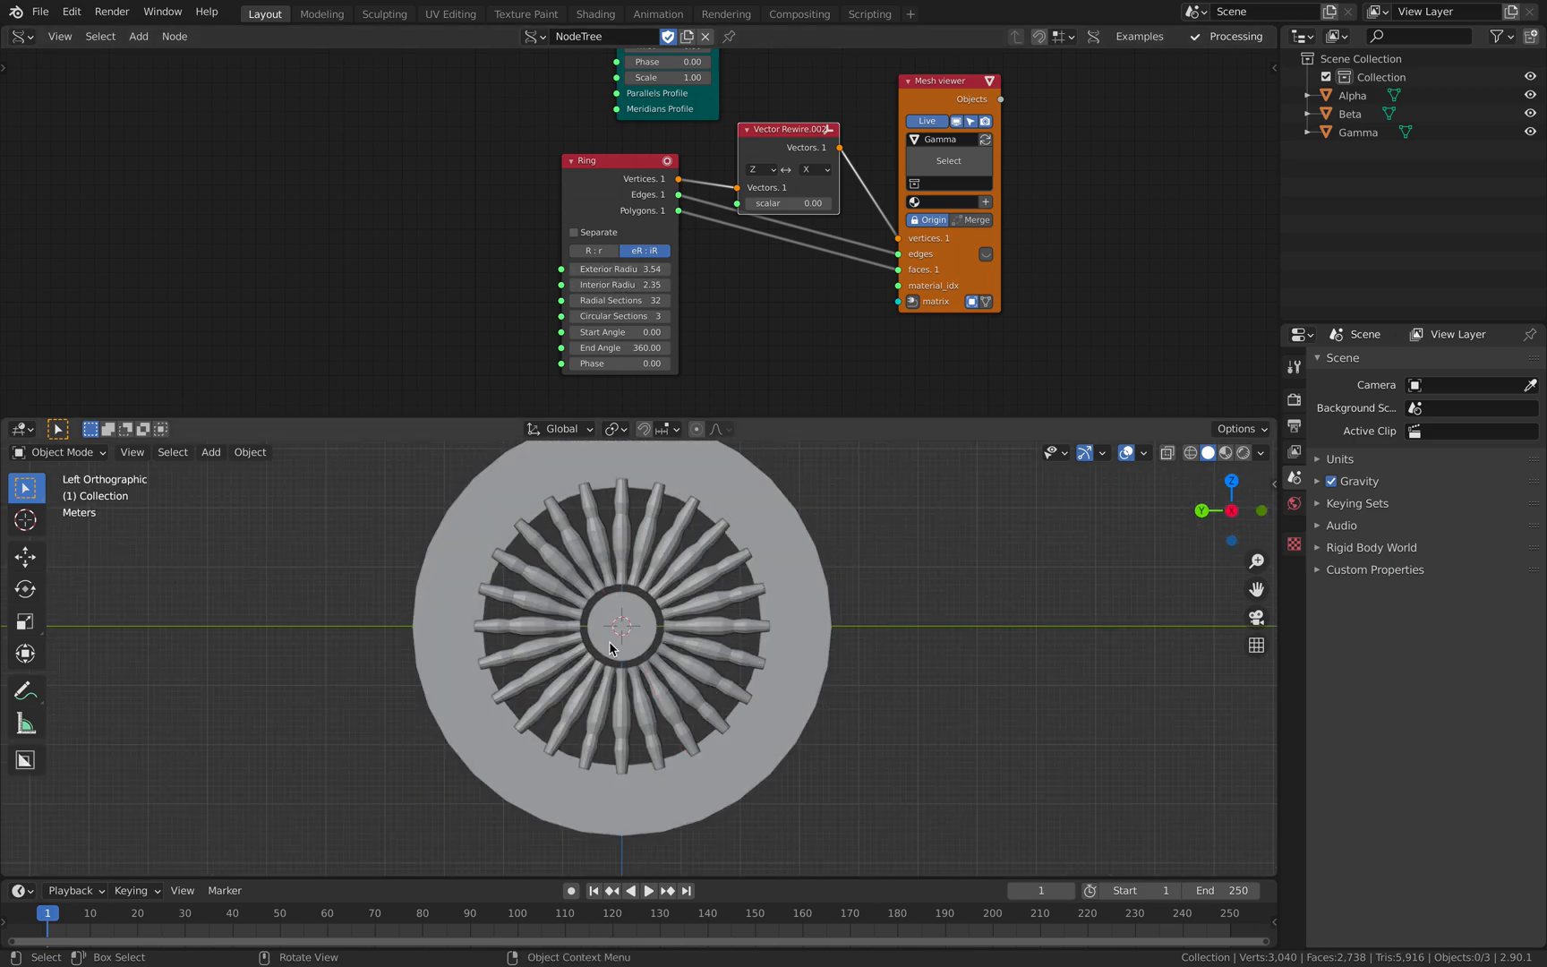
{"action": "left_click_drag", "start_coordinate": [618, 284], "coordinate": [623, 284]}
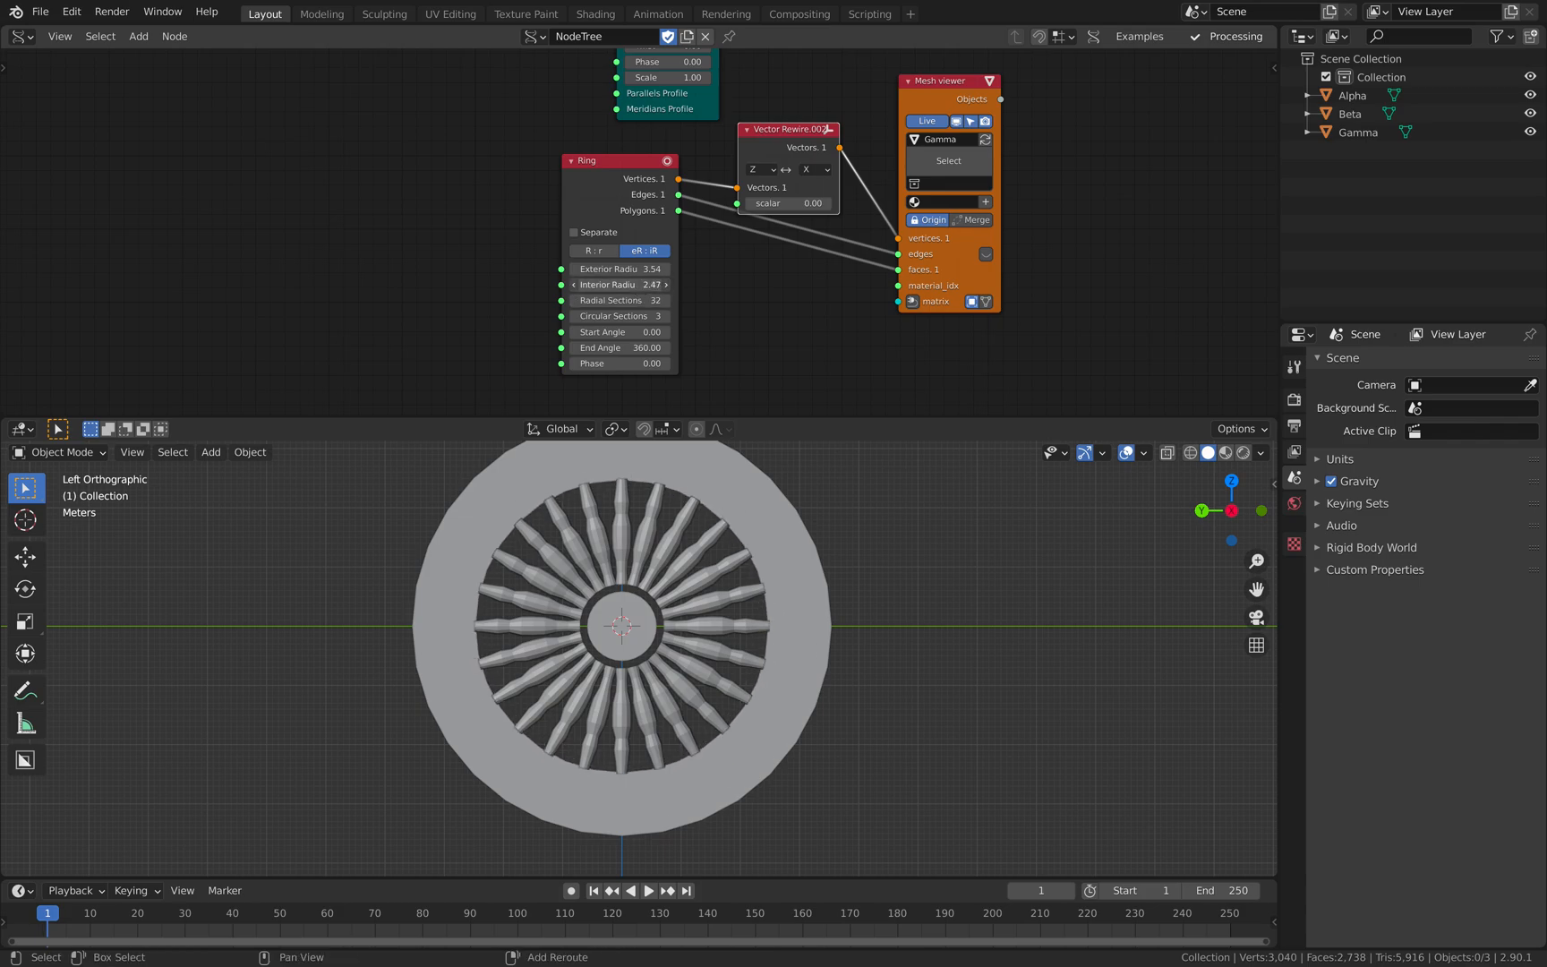
Step: Add another A Number node, link it to the Ring's interior radius and set its value to 2.45
{"action": "middle_click_drag", "start_coordinate": [430, 207], "coordinate": [416, 249]}
{"action": "key", "text": "alt+space"}
{"action": "type", "text": "a num"}
{"action": "key", "text": "Return"}
{"action": "left_click", "coordinate": [399, 256]}
{"action": "scroll", "coordinate": [425, 305], "scroll_direction": "up", "scroll_amount": 1}
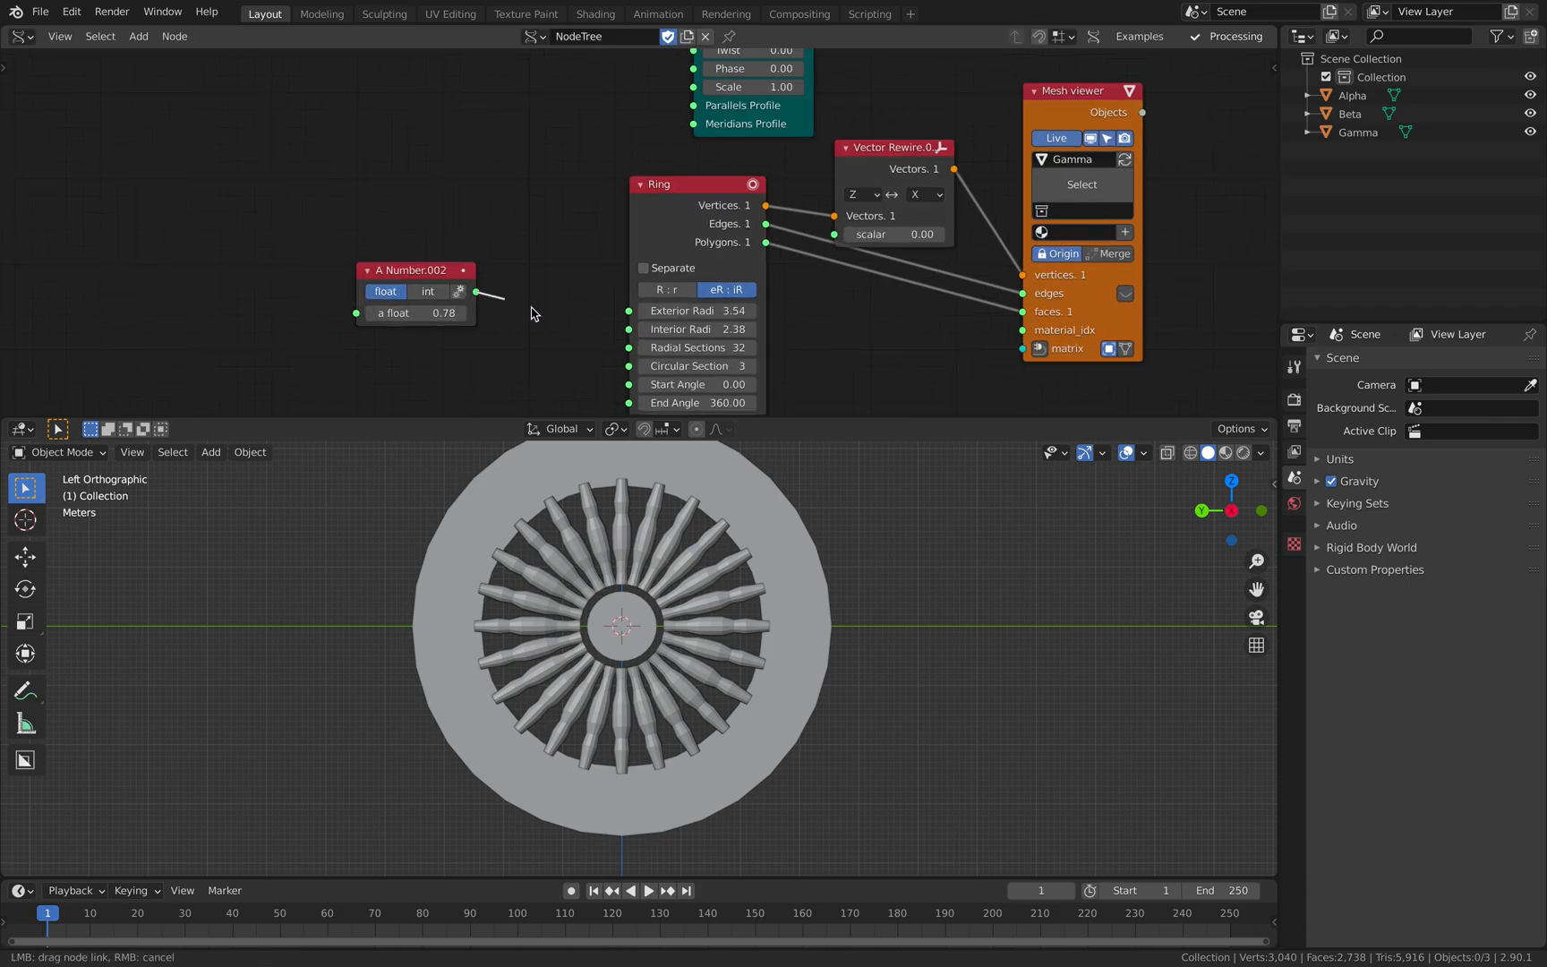
{"action": "left_click_drag", "start_coordinate": [626, 334], "coordinate": [629, 330]}
{"action": "mouse_move", "coordinate": [421, 312]}
{"action": "left_mouse_down"}
{"action": "mouse_move", "coordinate": [465, 313]}
{"action": "mouse_move", "coordinate": [429, 313]}
{"action": "left_mouse_up"}
Step: Move the Ring's A Number node next to the random number generator node near the spoke Cylinder
{"action": "scroll", "coordinate": [384, 224], "scroll_direction": "down", "scroll_amount": 4}
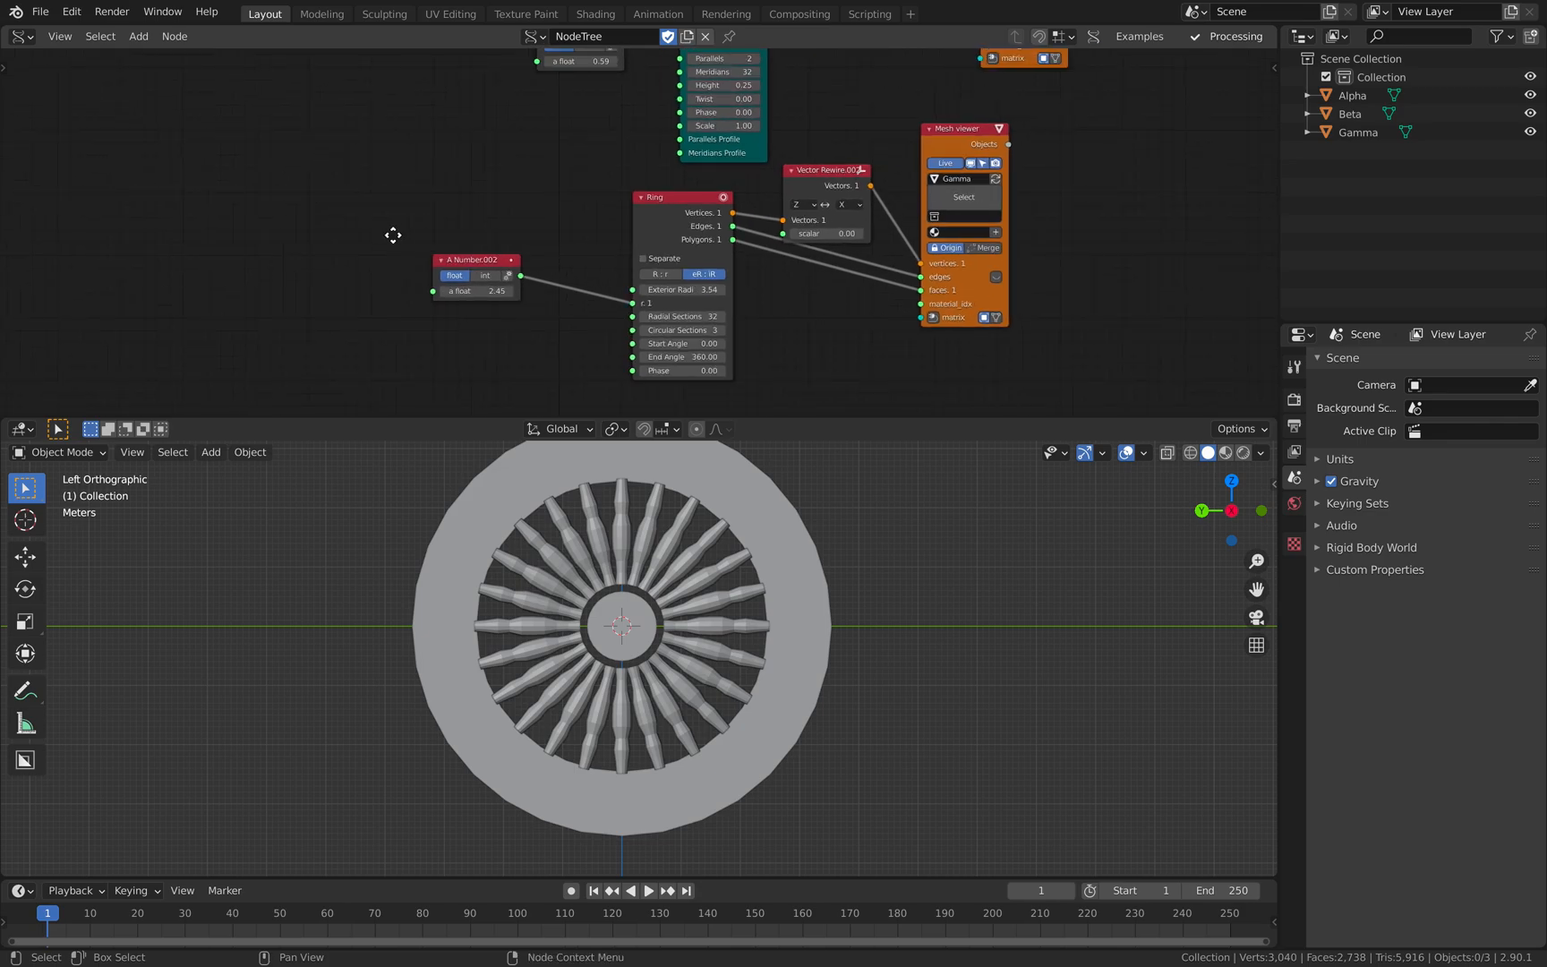
{"action": "middle_click_drag", "start_coordinate": [390, 221], "coordinate": [421, 293]}
{"action": "left_click_drag", "start_coordinate": [481, 333], "coordinate": [315, 136]}
{"action": "middle_click_drag", "start_coordinate": [320, 113], "coordinate": [344, 268]}
{"action": "left_click_drag", "start_coordinate": [357, 287], "coordinate": [268, 188]}
{"action": "middle_click_drag", "start_coordinate": [271, 184], "coordinate": [279, 294]}
{"action": "scroll", "coordinate": [281, 288], "scroll_direction": "up", "scroll_amount": 1}
{"action": "left_click_drag", "start_coordinate": [280, 316], "coordinate": [210, 247]}
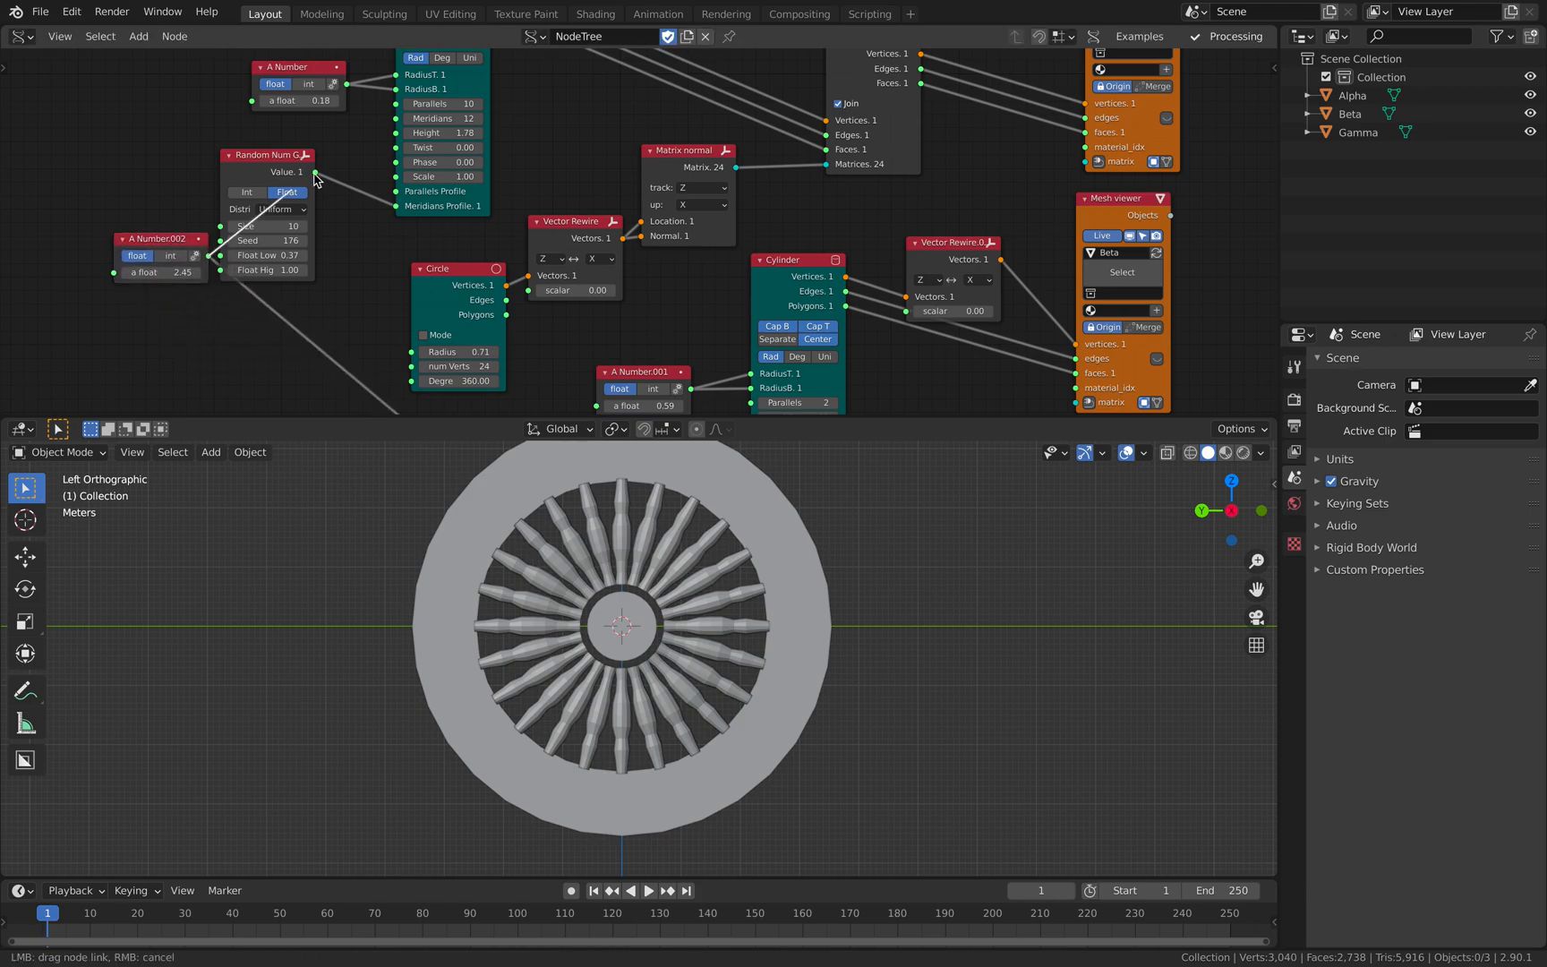
Step: Link the Ring's A Number node to the spoke Cylinder's Height as well, shift the node clear and set its value to 2.59
{"action": "left_click_drag", "start_coordinate": [407, 130], "coordinate": [396, 133]}
{"action": "middle_click_drag", "start_coordinate": [190, 178], "coordinate": [303, 126]}
{"action": "left_click_drag", "start_coordinate": [290, 184], "coordinate": [251, 228]}
{"action": "middle_click_drag", "start_coordinate": [466, 251], "coordinate": [480, 195]}
{"action": "scroll", "coordinate": [504, 235], "scroll_direction": "down", "scroll_amount": 1}
{"action": "middle_click_drag", "start_coordinate": [690, 287], "coordinate": [674, 269]}
{"action": "middle_click_drag", "start_coordinate": [516, 200], "coordinate": [545, 293]}
{"action": "middle_click_drag", "start_coordinate": [378, 156], "coordinate": [400, 214]}
{"action": "middle_click_drag", "start_coordinate": [472, 164], "coordinate": [466, 213]}
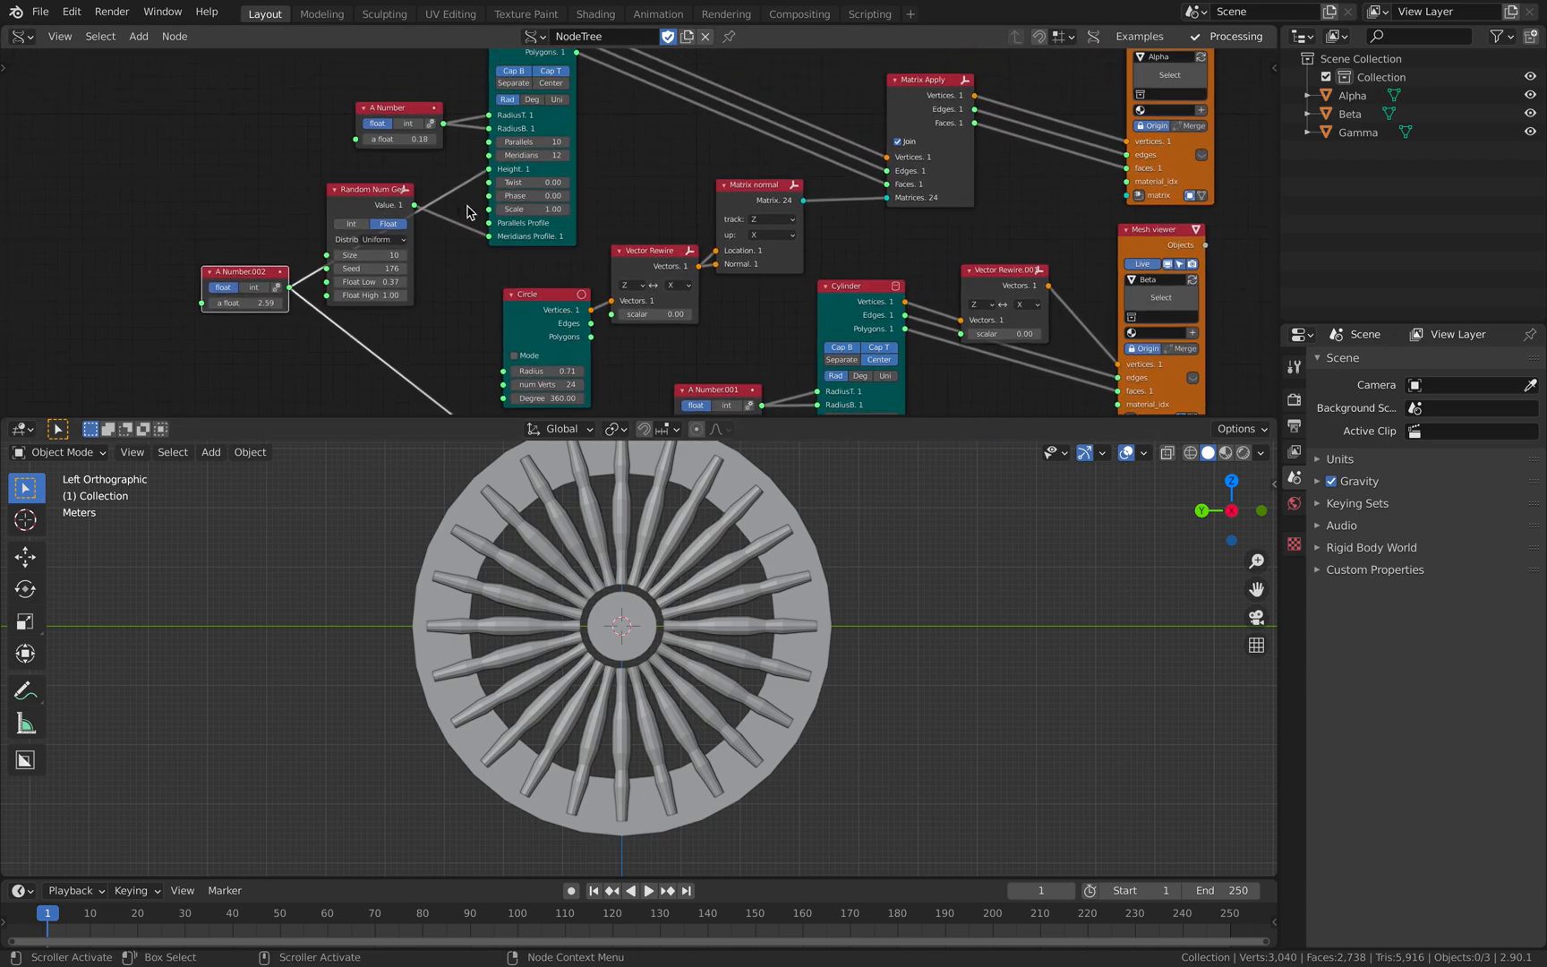
Step: Adjust the spokes' radius number and random seed to reshape their profile, lower the A Number.002 node and save the file
{"action": "left_click_drag", "start_coordinate": [399, 139], "coordinate": [417, 138], "text": "shift"}
{"action": "middle_click_drag", "start_coordinate": [362, 261], "coordinate": [384, 243]}
{"action": "left_click_drag", "start_coordinate": [383, 248], "coordinate": [419, 248]}
{"action": "left_click_drag", "start_coordinate": [279, 257], "coordinate": [276, 347]}
{"action": "middle_click_drag", "start_coordinate": [592, 359], "coordinate": [498, 183]}
{"action": "key", "text": "ctrl+s"}
Step: Disconnect the A Number link from the Ring and set its interior radius to 3.34 and exterior radius to 4.32
{"action": "middle_click_drag", "start_coordinate": [621, 397], "coordinate": [570, 267]}
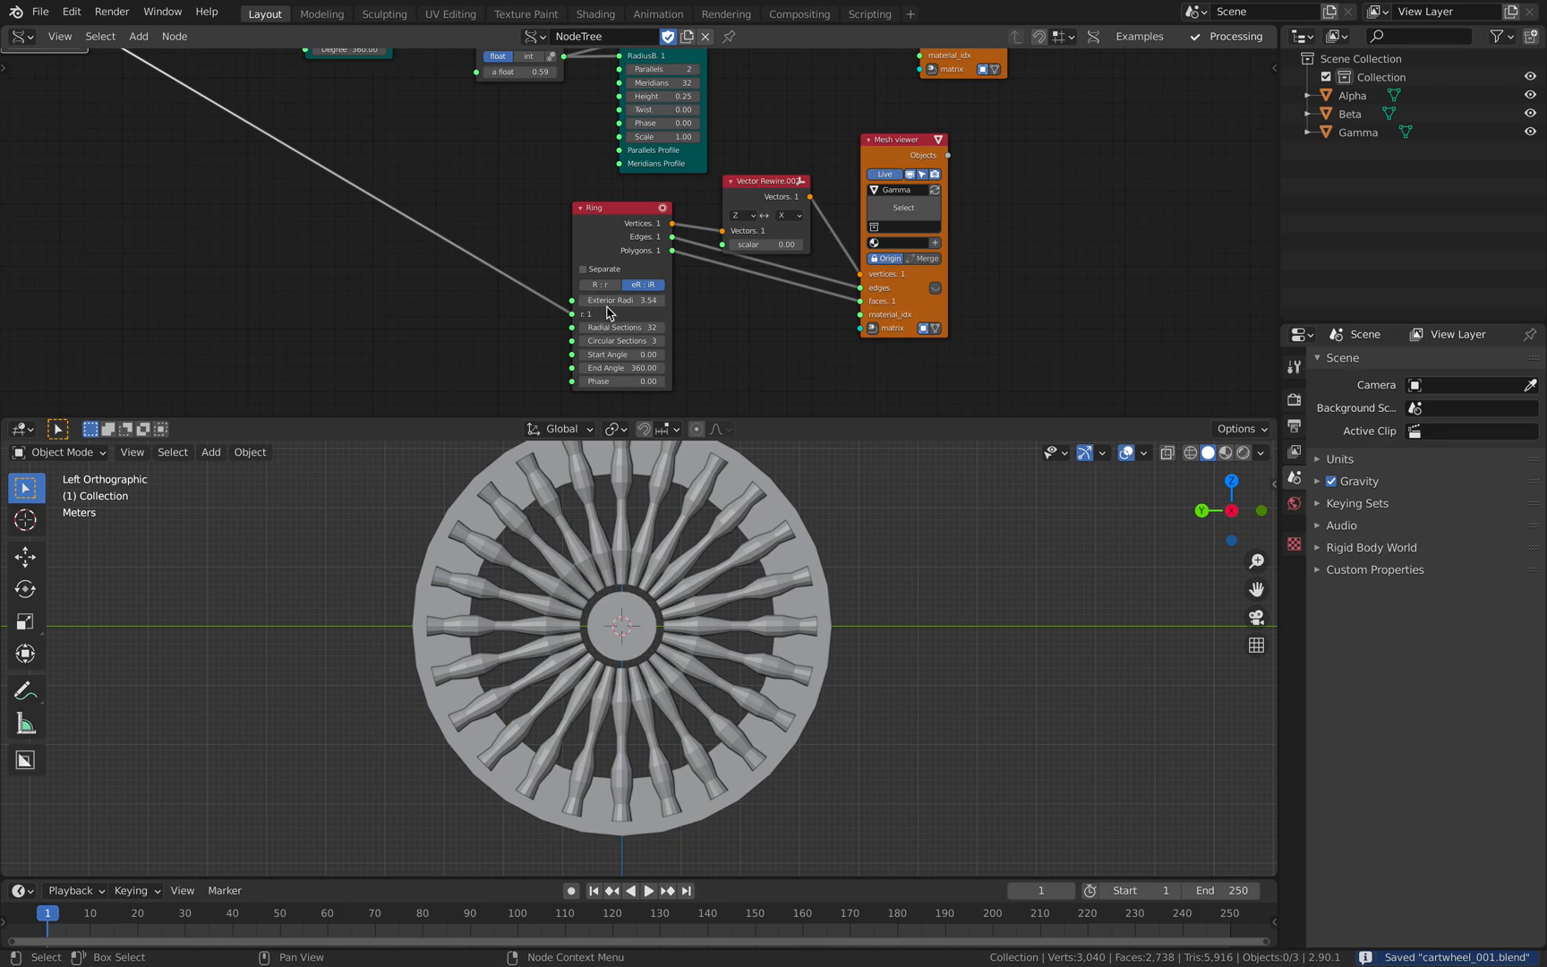
{"action": "left_click_drag", "start_coordinate": [607, 312], "coordinate": [661, 314]}
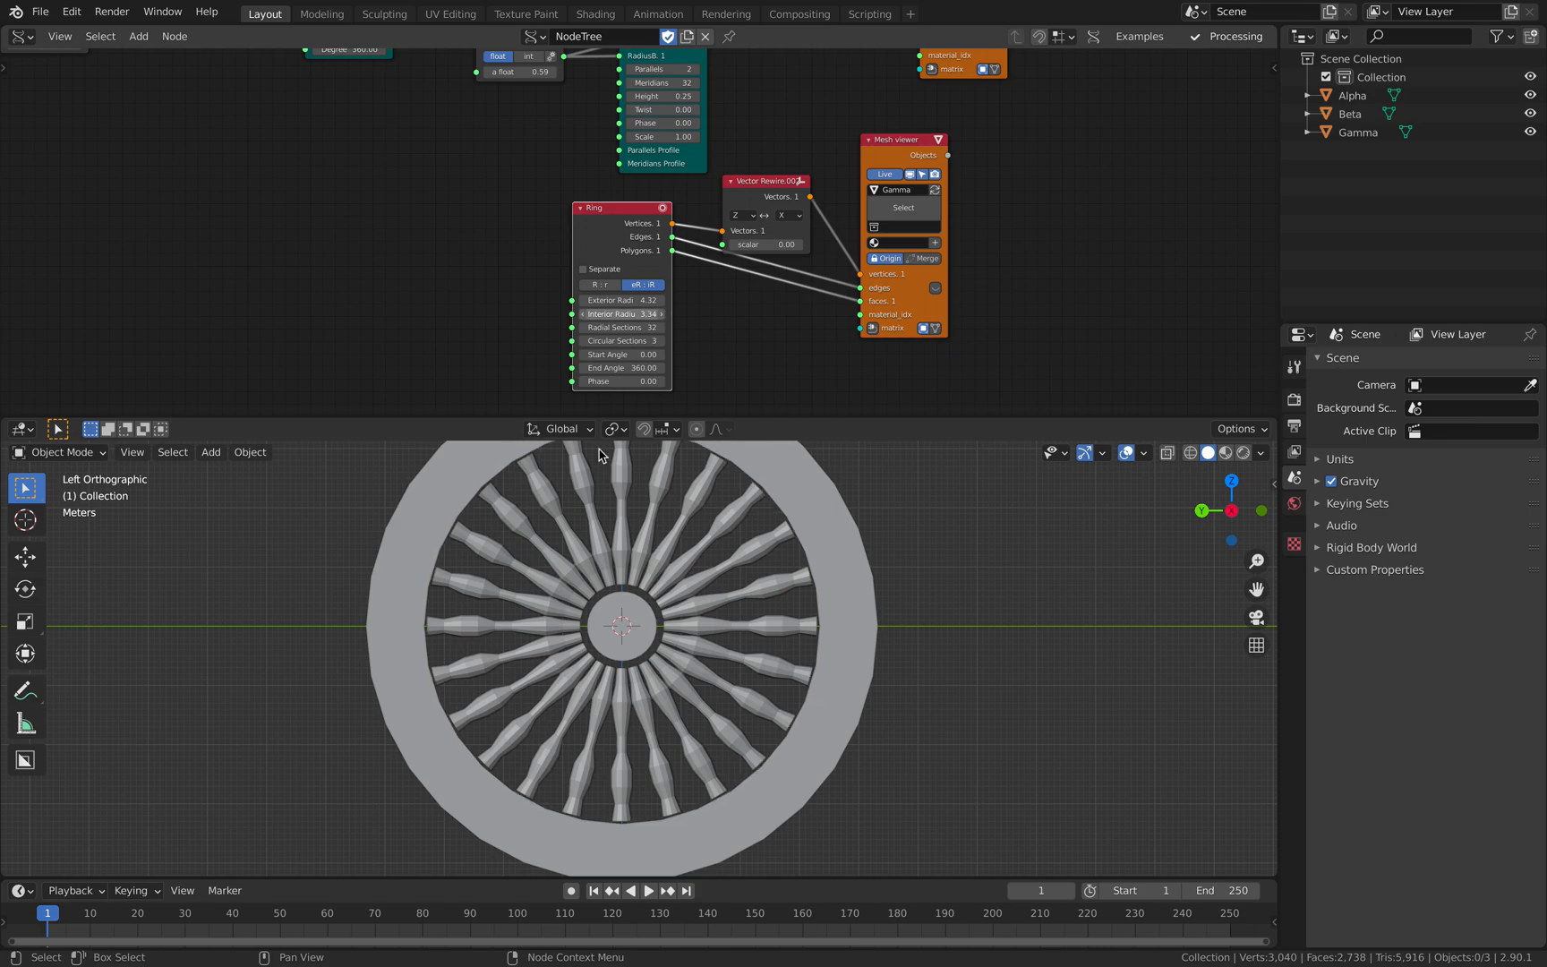
Step: Link the A Number.002 node to the Ring's interior radius and set its value to 3.67
{"action": "scroll", "coordinate": [491, 303], "scroll_direction": "down", "scroll_amount": 6}
{"action": "middle_click_drag", "start_coordinate": [491, 304], "coordinate": [558, 374]}
{"action": "scroll", "coordinate": [404, 230], "scroll_direction": "up", "scroll_amount": 1}
{"action": "middle_click_drag", "start_coordinate": [403, 231], "coordinate": [467, 297]}
{"action": "left_click_drag", "start_coordinate": [391, 232], "coordinate": [472, 337]}
{"action": "middle_click_drag", "start_coordinate": [489, 289], "coordinate": [431, 177]}
{"action": "scroll", "coordinate": [432, 177], "scroll_direction": "up", "scroll_amount": 1}
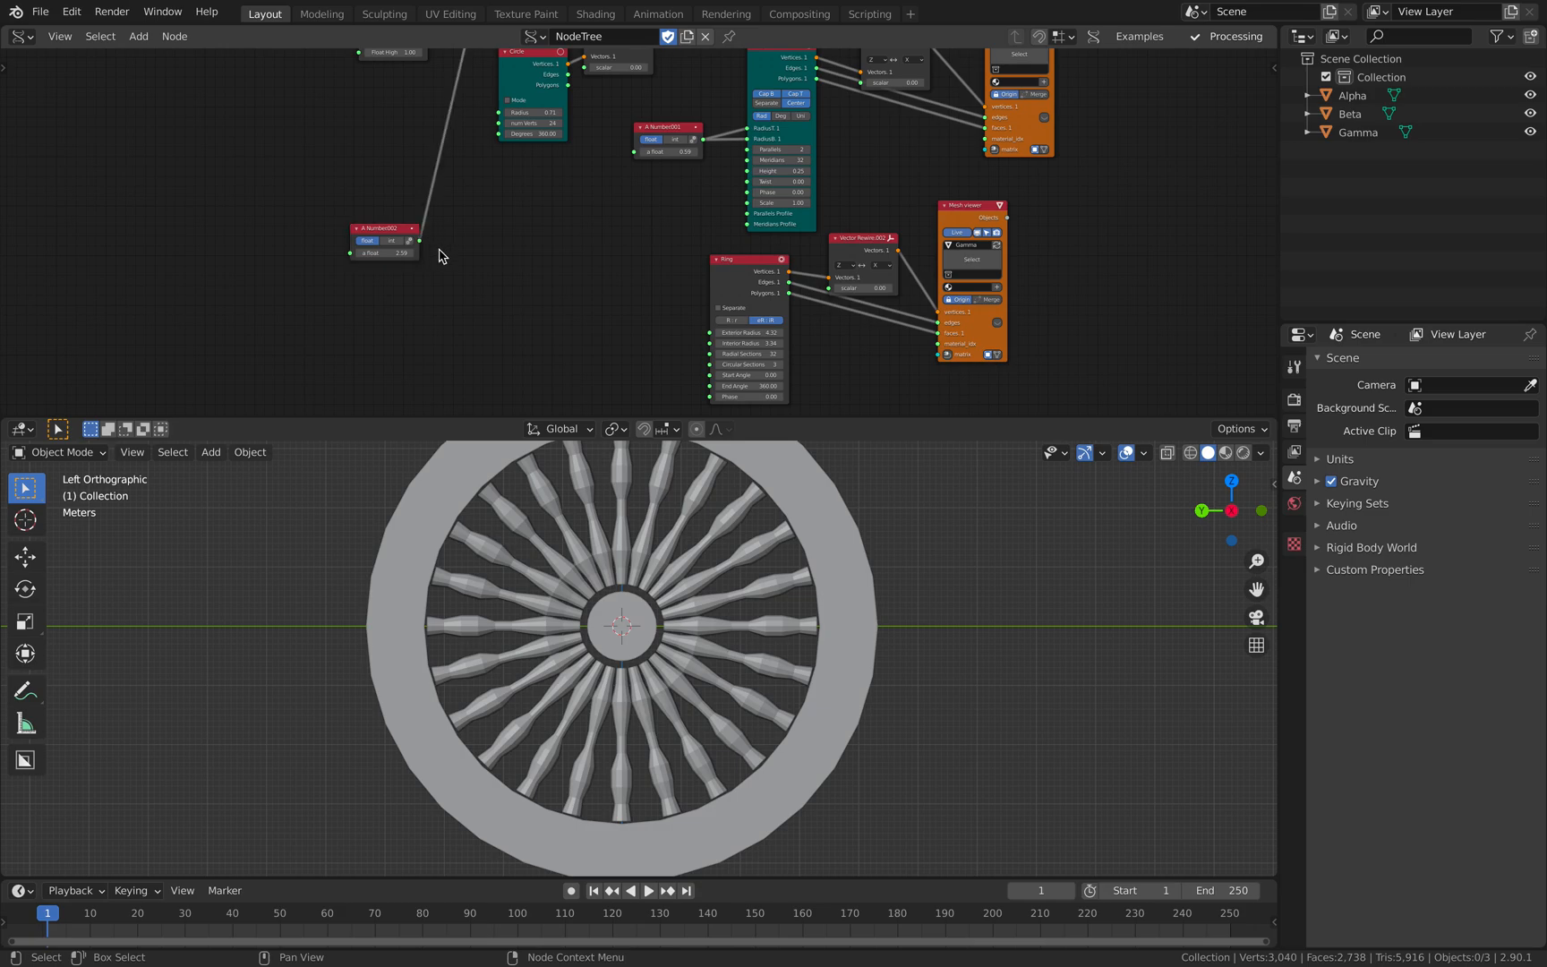
{"action": "left_click_drag", "start_coordinate": [712, 354], "coordinate": [711, 345]}
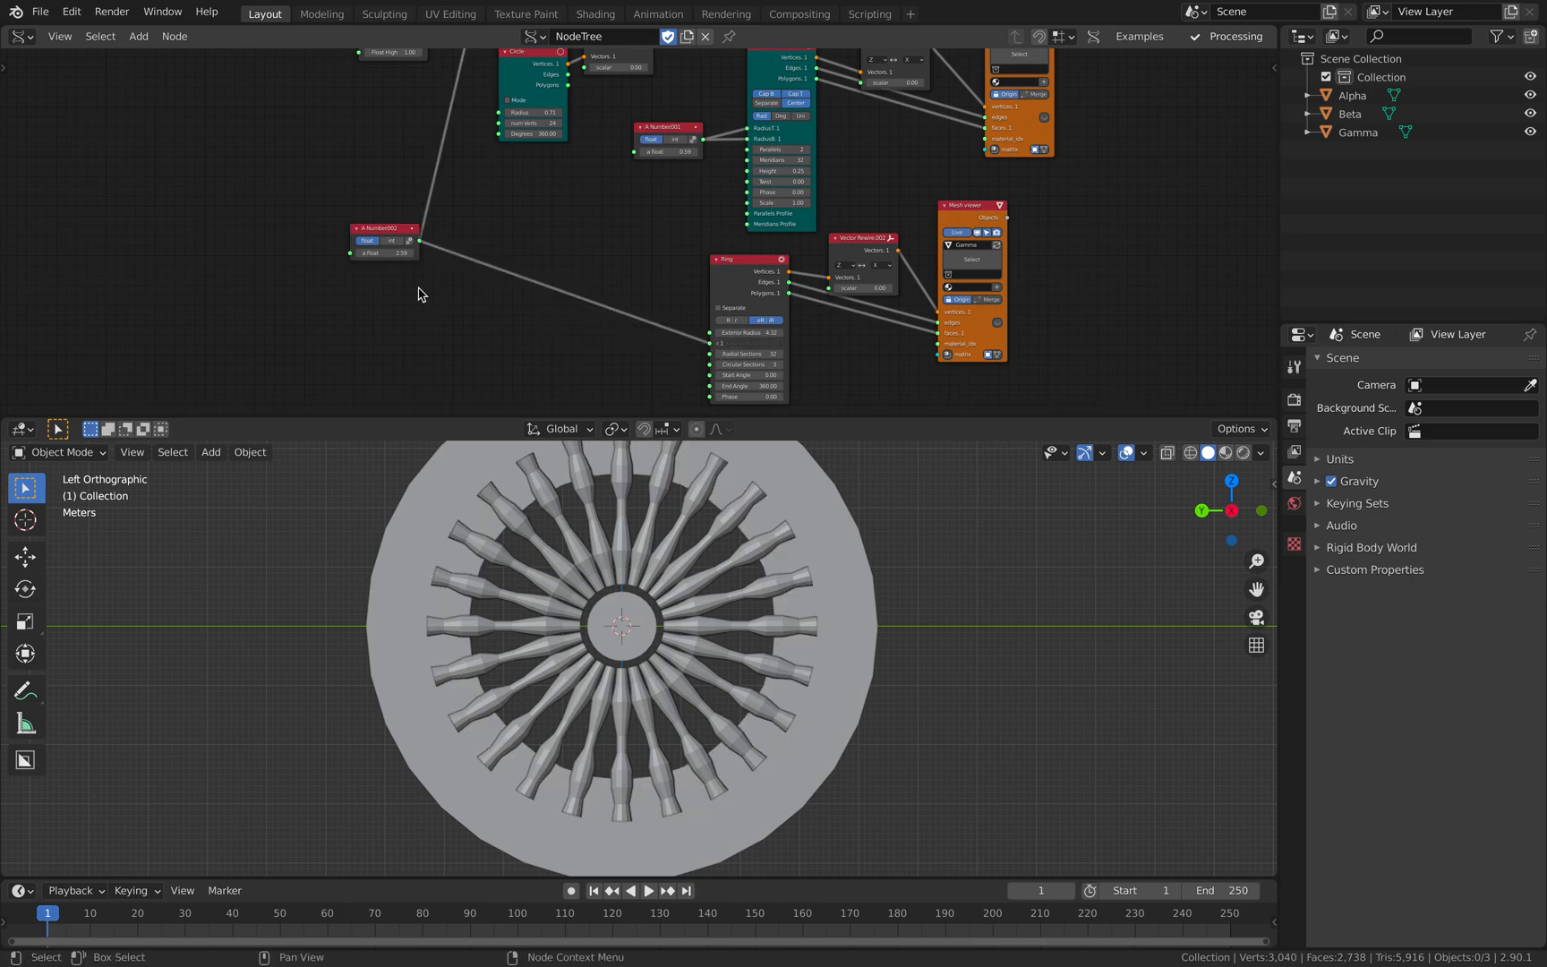
{"action": "left_click_drag", "start_coordinate": [385, 252], "coordinate": [482, 253]}
Step: Set the hub's A Number.001 value to 0.64 and the Circle's radius to 1.21, and save the file
{"action": "middle_click_drag", "start_coordinate": [598, 152], "coordinate": [521, 251]}
{"action": "scroll", "coordinate": [580, 240], "scroll_direction": "up", "scroll_amount": 1}
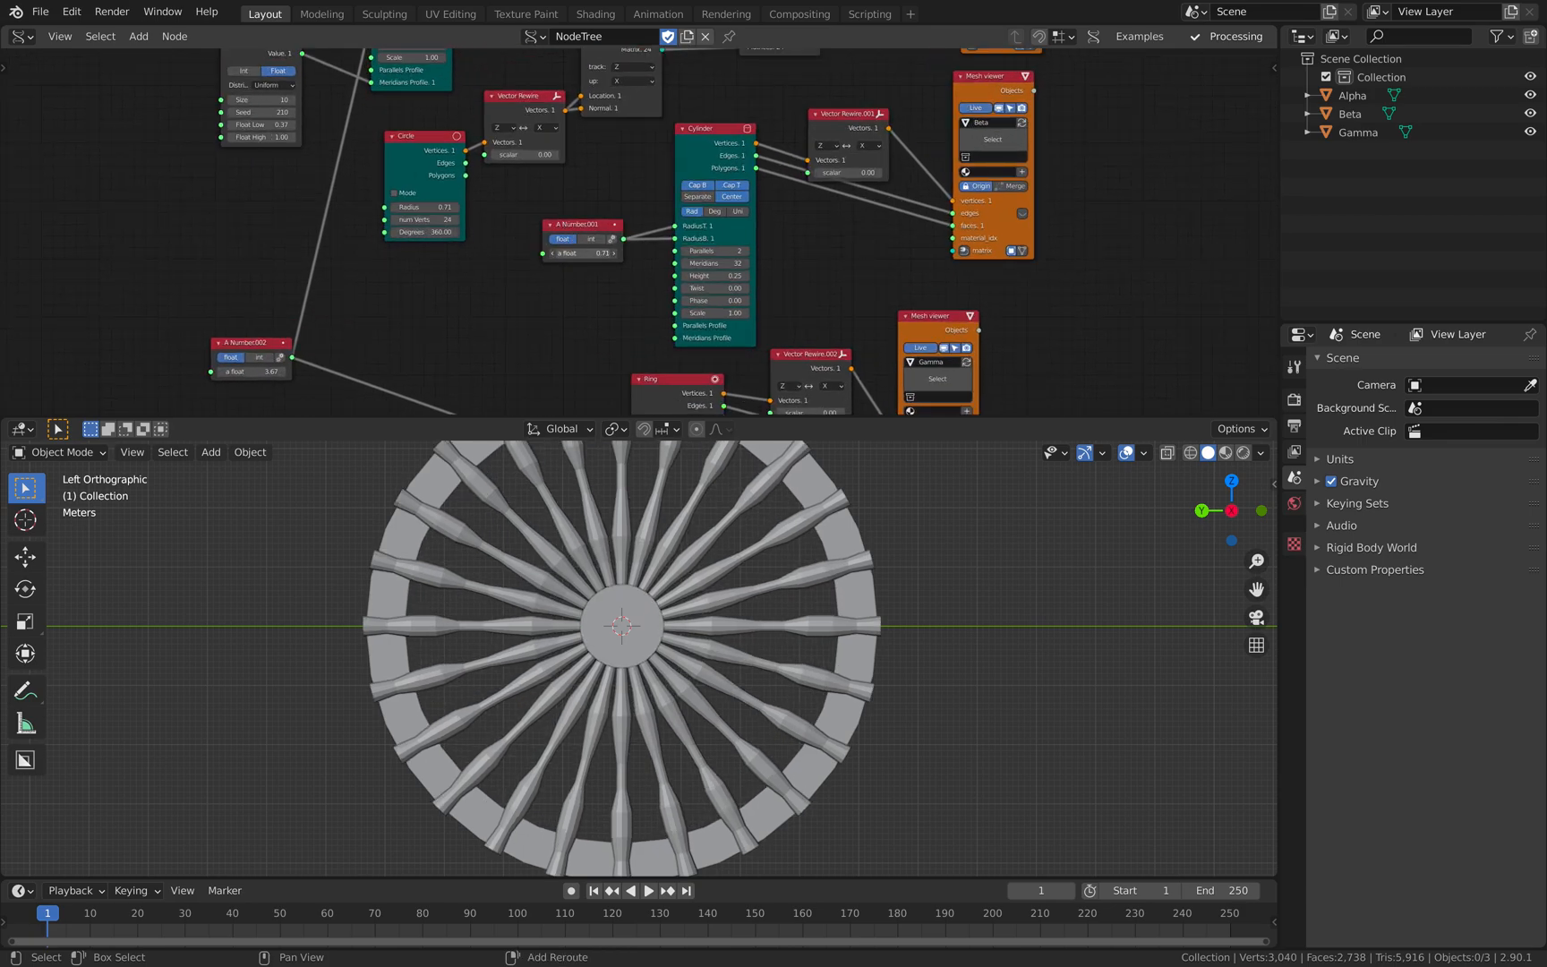
{"action": "left_click_drag", "start_coordinate": [578, 252], "coordinate": [581, 252]}
{"action": "middle_click_drag", "start_coordinate": [535, 200], "coordinate": [555, 252]}
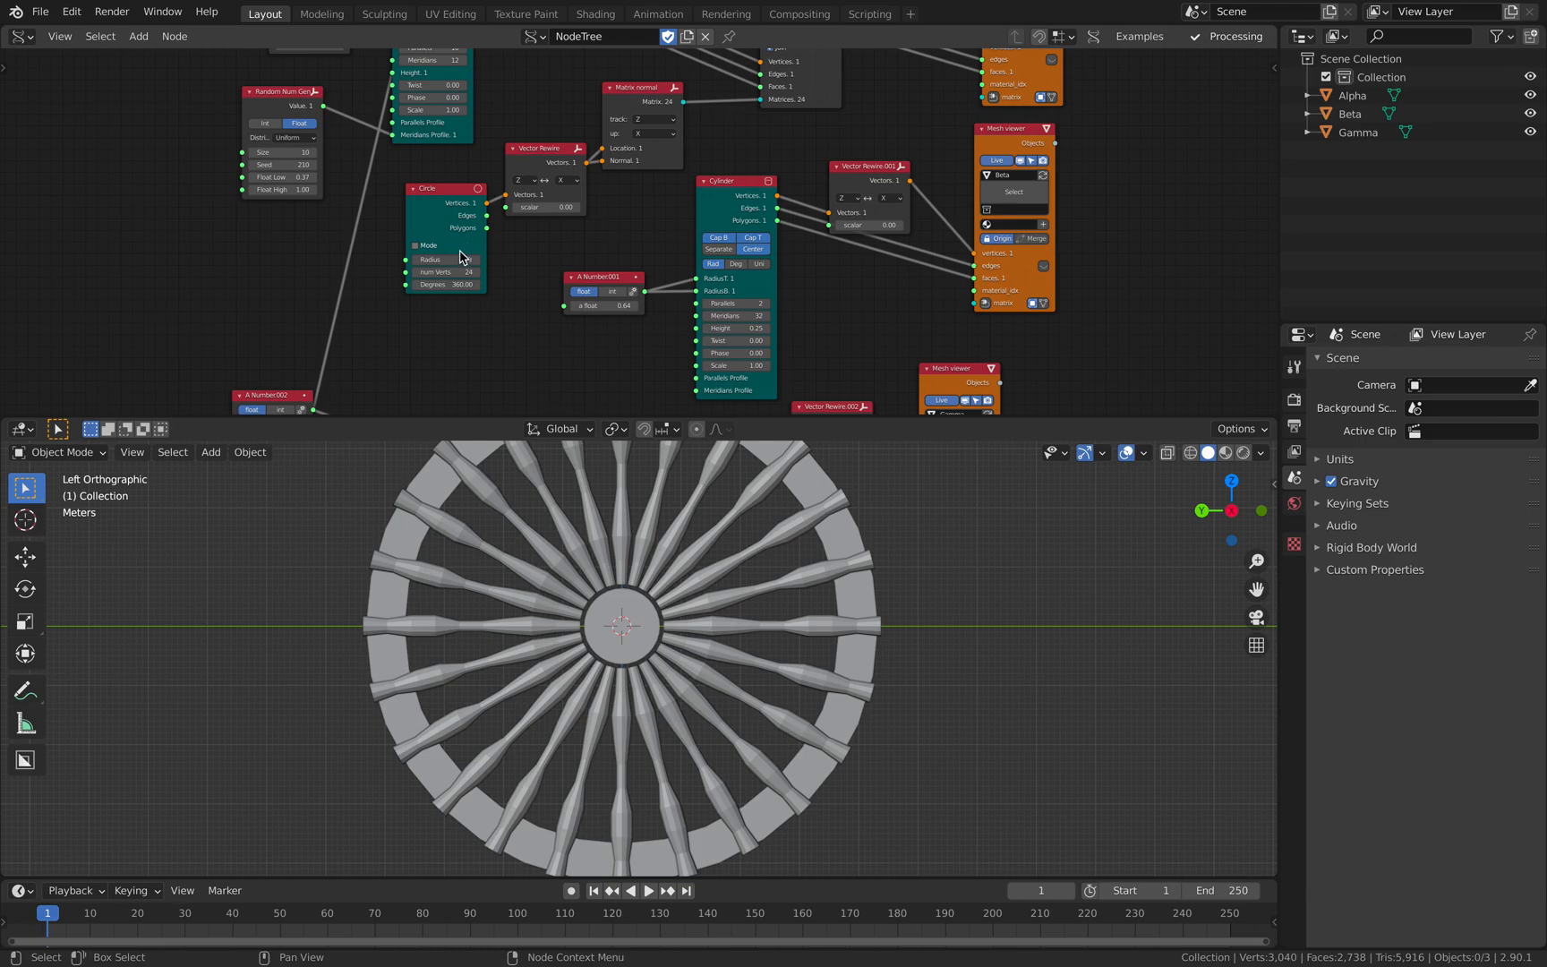
{"action": "mouse_move", "coordinate": [445, 260]}
{"action": "left_mouse_down"}
{"action": "mouse_move", "coordinate": [431, 260]}
{"action": "mouse_move", "coordinate": [465, 260]}
{"action": "left_mouse_up"}
{"action": "middle_click_drag", "start_coordinate": [251, 307], "coordinate": [576, 173]}
{"action": "key", "text": "ctrl+s"}
{"action": "left_click_drag", "start_coordinate": [605, 141], "coordinate": [632, 141]}
Step: Move the A Number.002 node clear and place a duplicate of it near the Circle node
{"action": "middle_click_drag", "start_coordinate": [328, 255], "coordinate": [338, 259]}
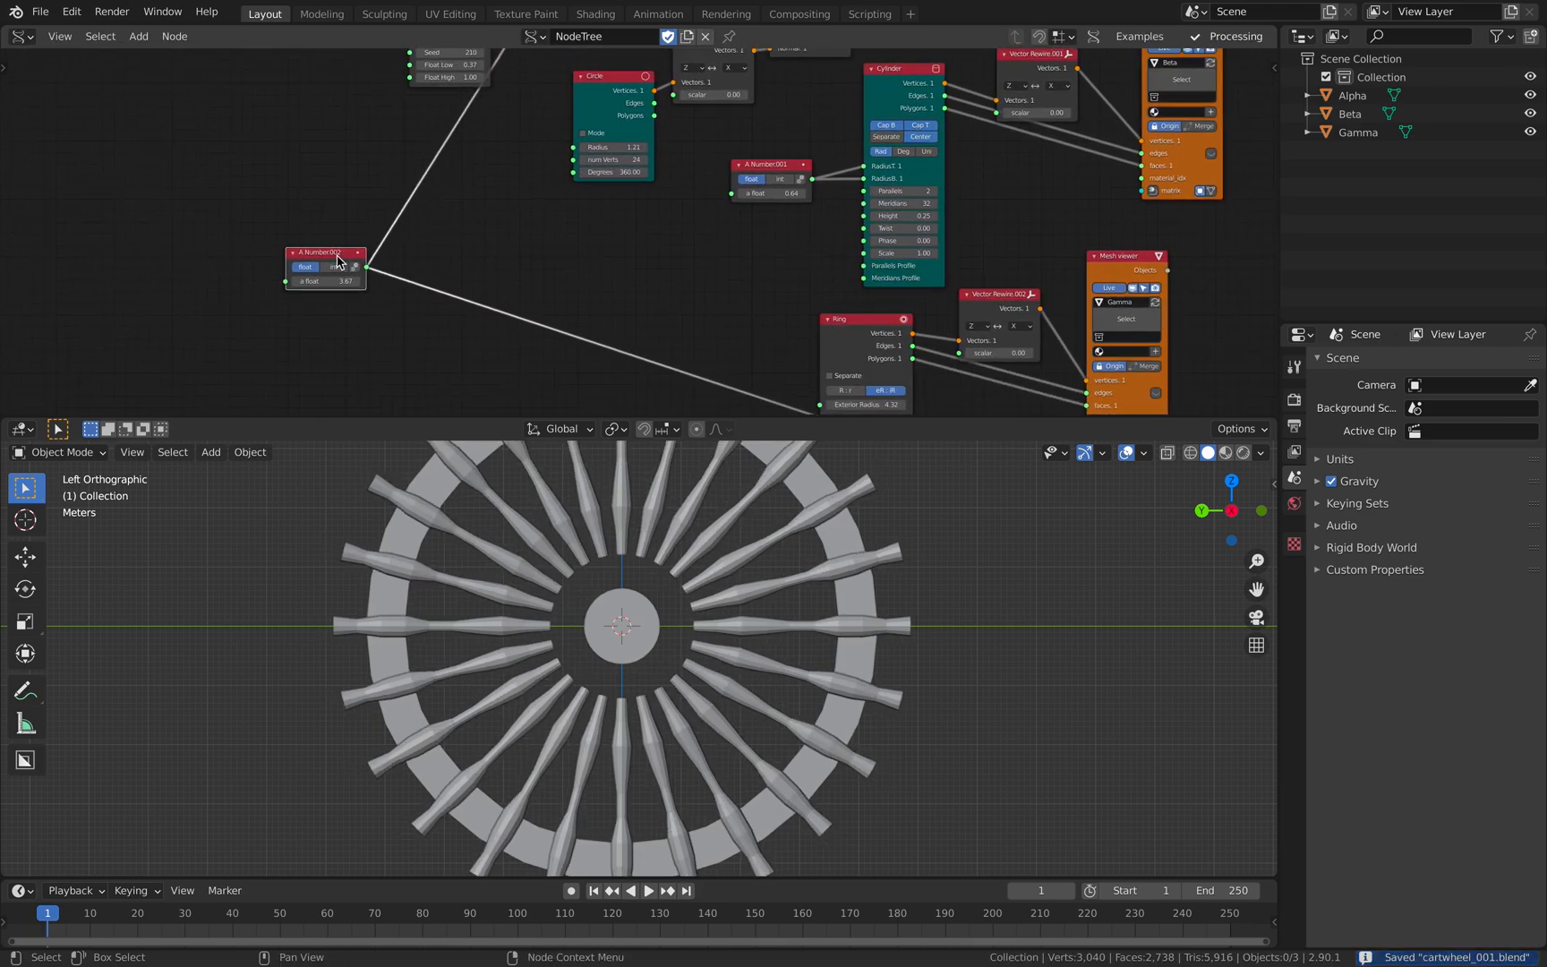
{"action": "left_click_drag", "start_coordinate": [336, 260], "coordinate": [245, 257]}
{"action": "key", "text": "shift+d"}
{"action": "left_click", "coordinate": [539, 182]}
Step: Add a Scalar Math node set to Add, with A Number.003 feeding x and A Number.002 feeding y
{"action": "middle_click_drag", "start_coordinate": [566, 325], "coordinate": [593, 288]}
{"action": "key", "text": "shift+a"}
{"action": "left_click", "coordinate": [586, 277]}
{"action": "type", "text": "math"}
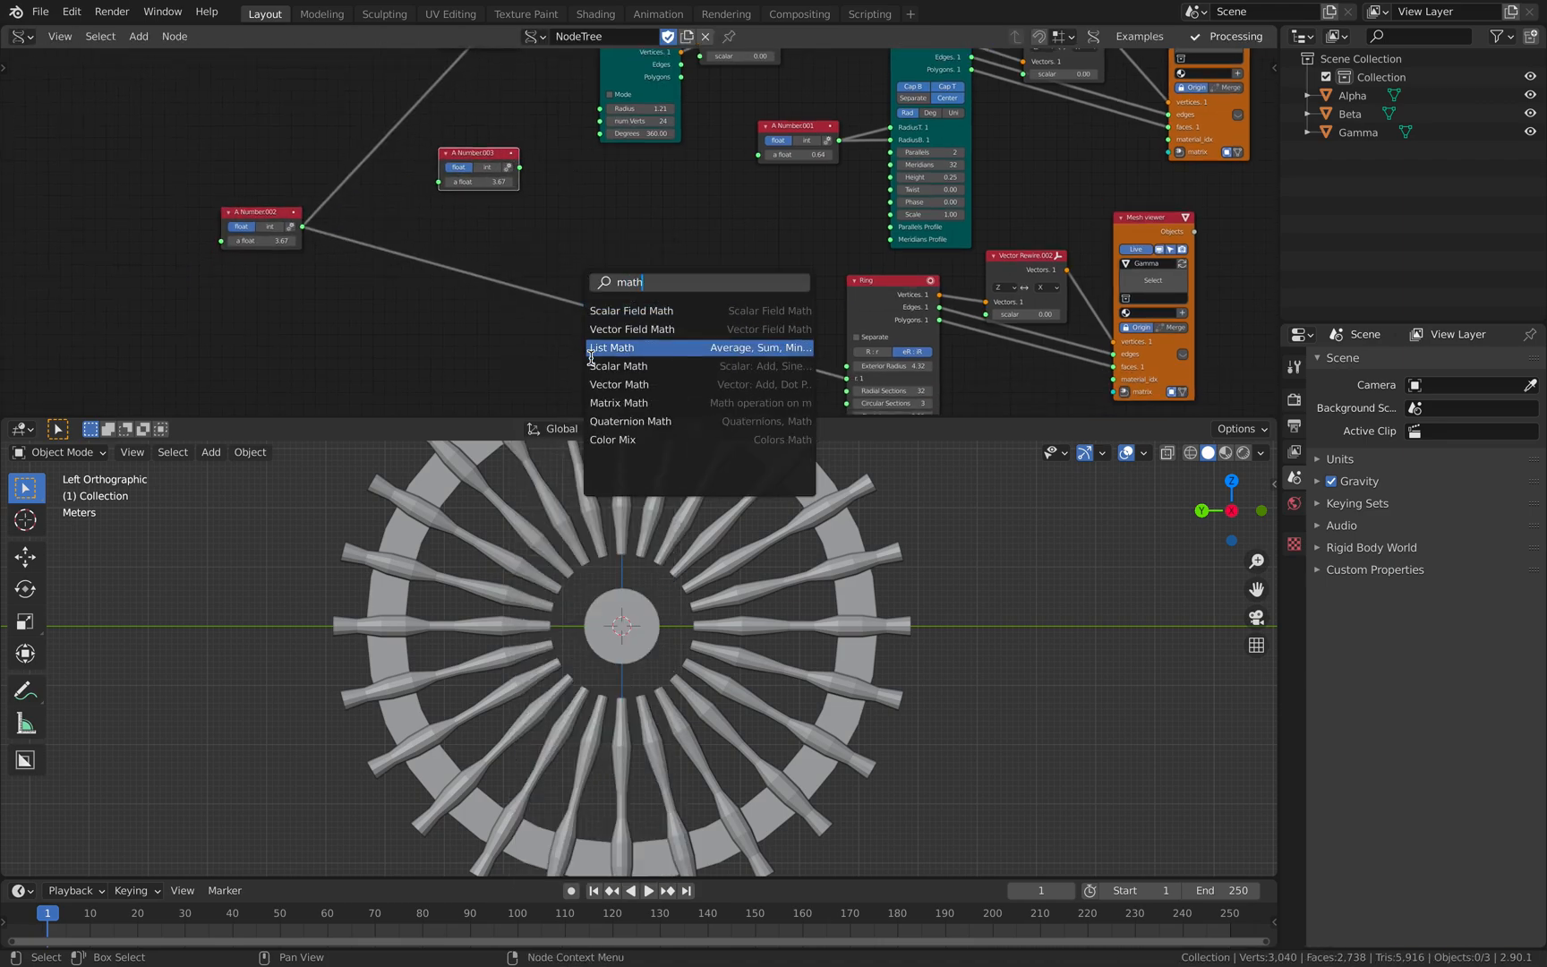
{"action": "left_click", "coordinate": [617, 365]}
{"action": "left_click", "coordinate": [611, 224]}
{"action": "scroll", "coordinate": [611, 224], "scroll_direction": "up", "scroll_amount": 2}
{"action": "left_click", "coordinate": [611, 225]}
{"action": "left_click", "coordinate": [618, 240]}
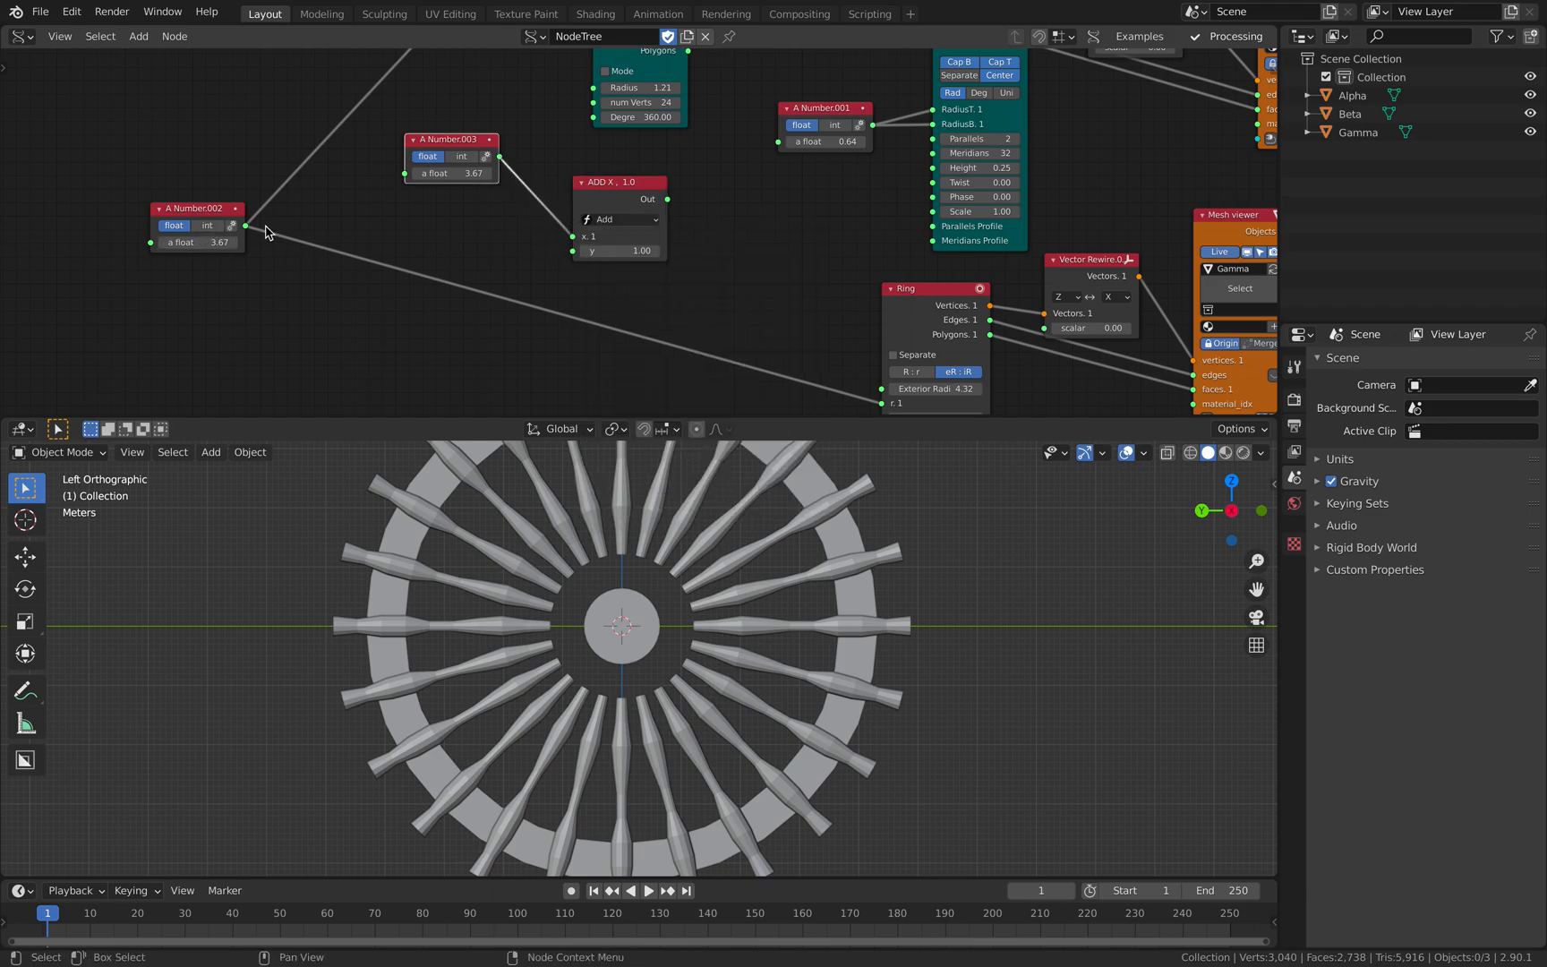
{"action": "left_click_drag", "start_coordinate": [245, 228], "coordinate": [577, 254]}
Step: Link the Add node's output to the Ring's interior radius
{"action": "scroll", "coordinate": [709, 221], "scroll_direction": "down", "scroll_amount": 1}
{"action": "middle_click_drag", "start_coordinate": [708, 221], "coordinate": [698, 186]}
{"action": "left_click_drag", "start_coordinate": [659, 168], "coordinate": [783, 283]}
{"action": "left_click_drag", "start_coordinate": [857, 356], "coordinate": [857, 356]}
Step: Link A Number.003 to the Circle's radius as well and set its value to 1.81
{"action": "middle_click_drag", "start_coordinate": [576, 161], "coordinate": [543, 195]}
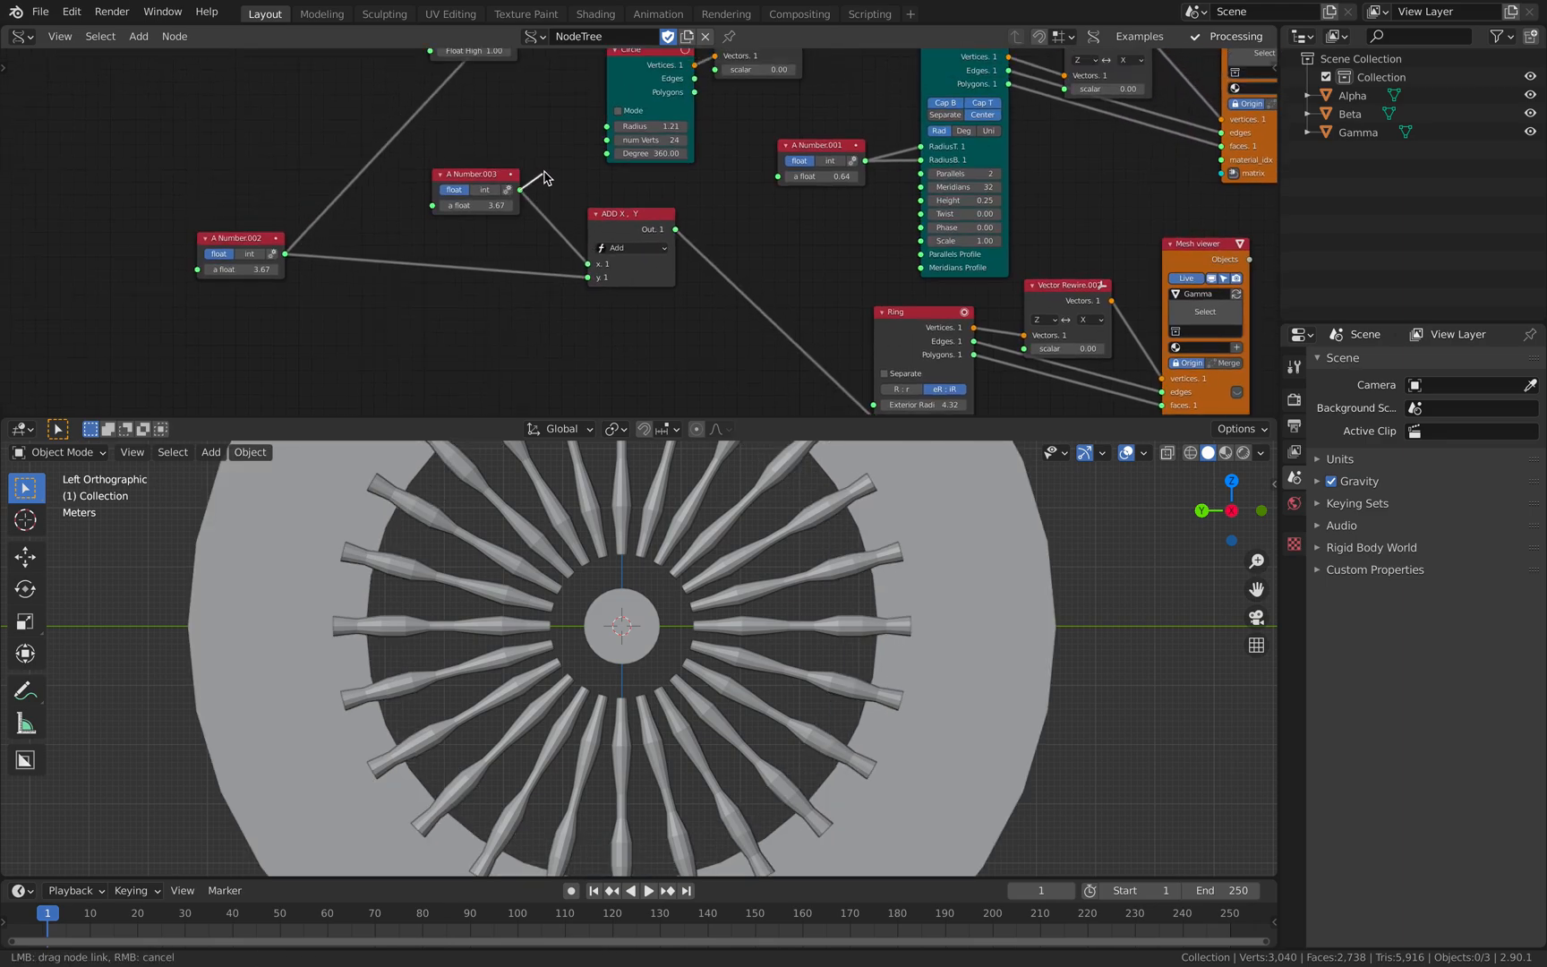
{"action": "left_click_drag", "start_coordinate": [603, 131], "coordinate": [606, 127]}
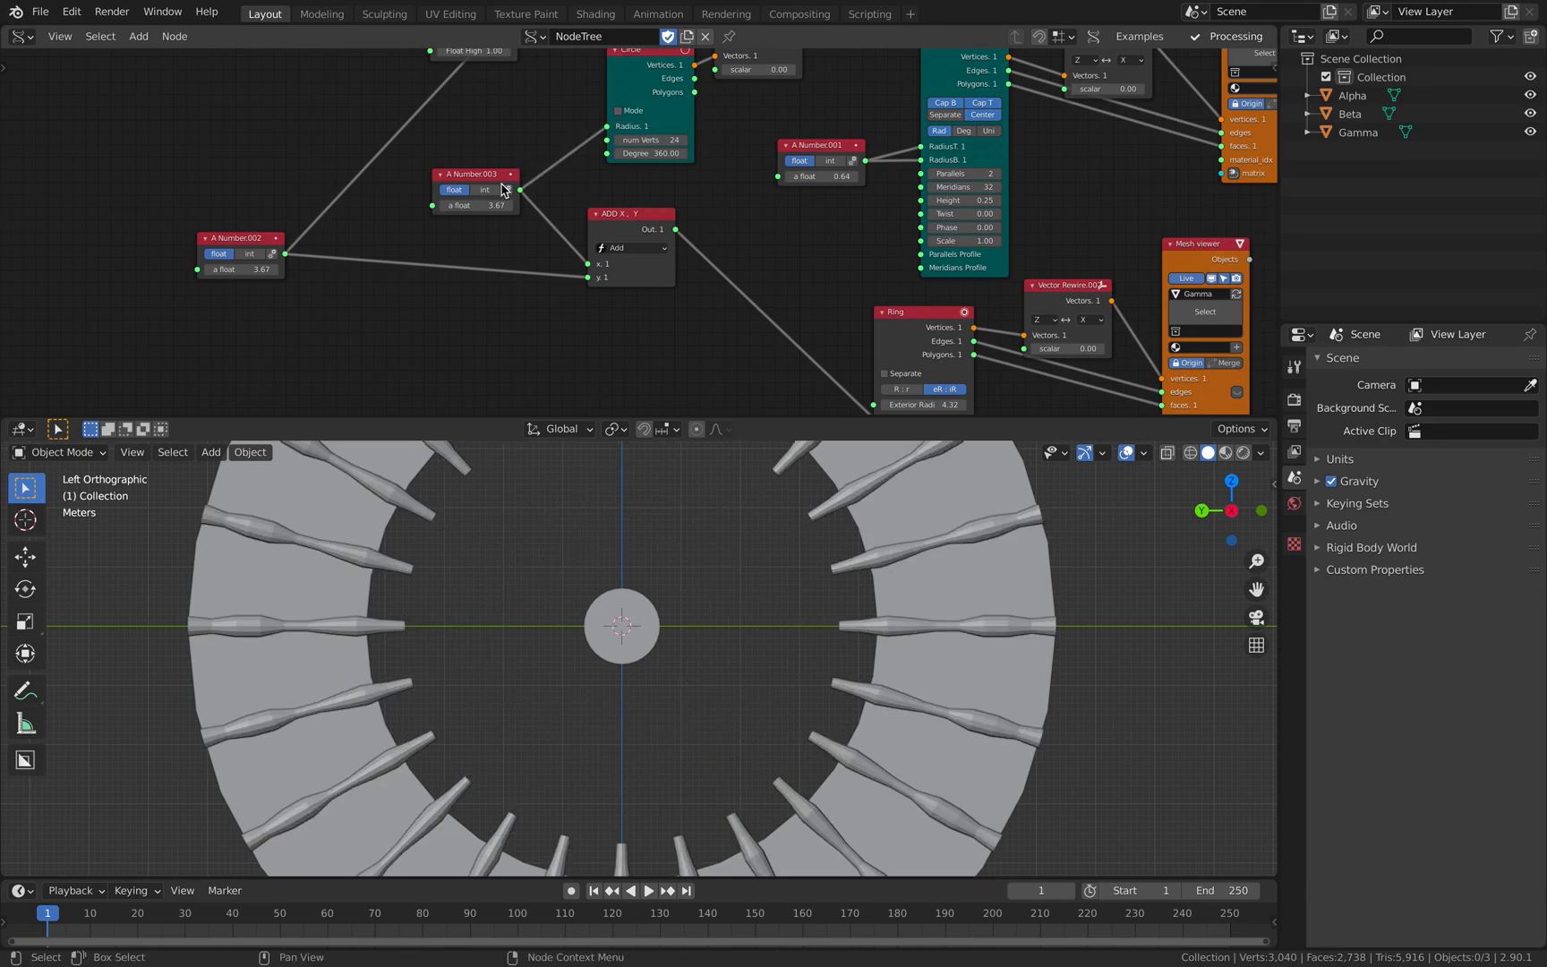
{"action": "mouse_move", "coordinate": [474, 205]}
{"action": "left_mouse_down"}
{"action": "mouse_move", "coordinate": [414, 205]}
{"action": "mouse_move", "coordinate": [485, 205]}
{"action": "left_mouse_up"}
Step: Move the Add node's link from the Ring's interior to its exterior radius and set A Number.003 to 2.05
{"action": "scroll", "coordinate": [716, 267], "scroll_direction": "down", "scroll_amount": 2}
{"action": "middle_click_drag", "start_coordinate": [720, 232], "coordinate": [697, 108]}
{"action": "scroll", "coordinate": [795, 237], "scroll_direction": "up", "scroll_amount": 1}
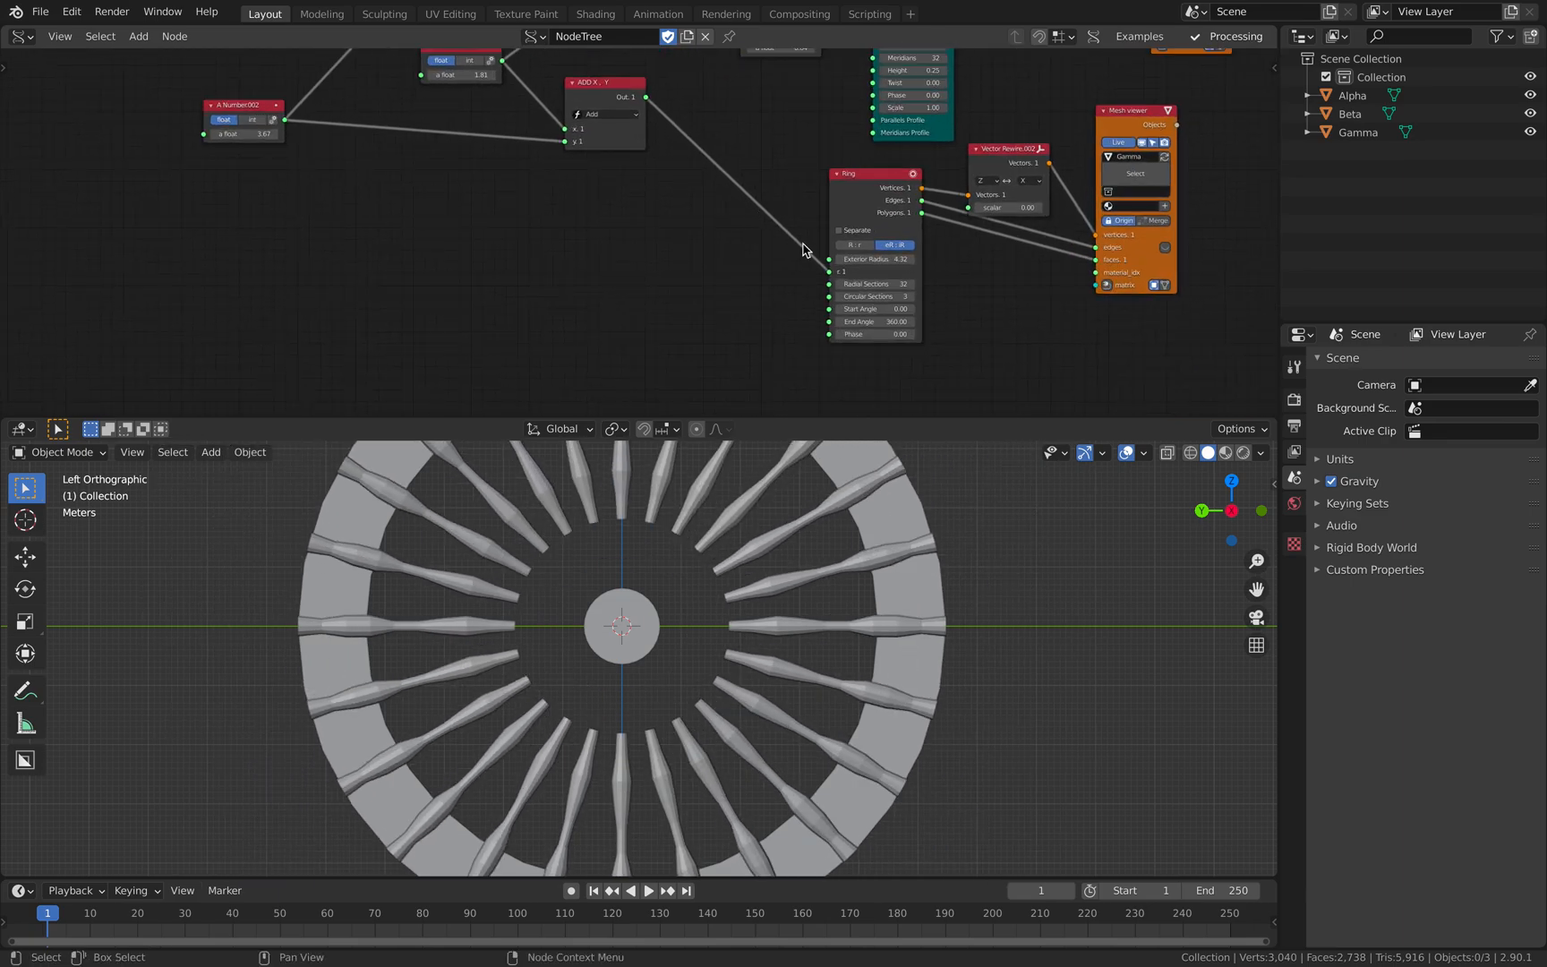
{"action": "left_click_drag", "start_coordinate": [830, 272], "coordinate": [829, 261]}
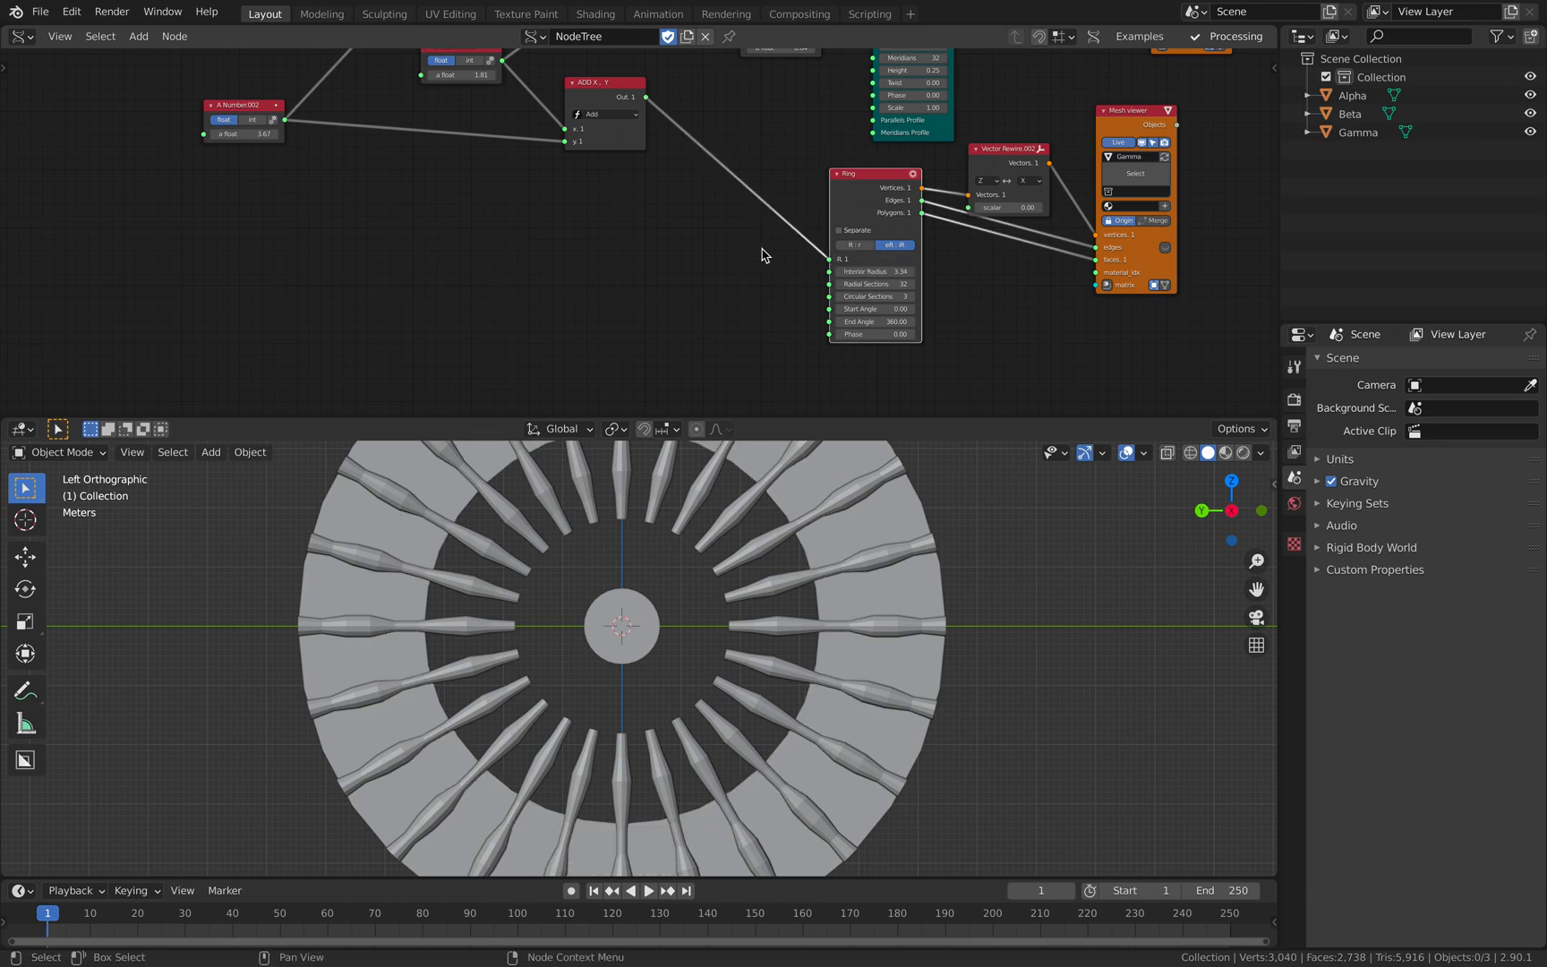
{"action": "middle_click_drag", "start_coordinate": [544, 197], "coordinate": [559, 264]}
{"action": "mouse_move", "coordinate": [474, 140]}
{"action": "left_mouse_down"}
{"action": "mouse_move", "coordinate": [528, 140]}
{"action": "mouse_move", "coordinate": [426, 141]}
{"action": "mouse_move", "coordinate": [502, 140]}
{"action": "left_mouse_up"}
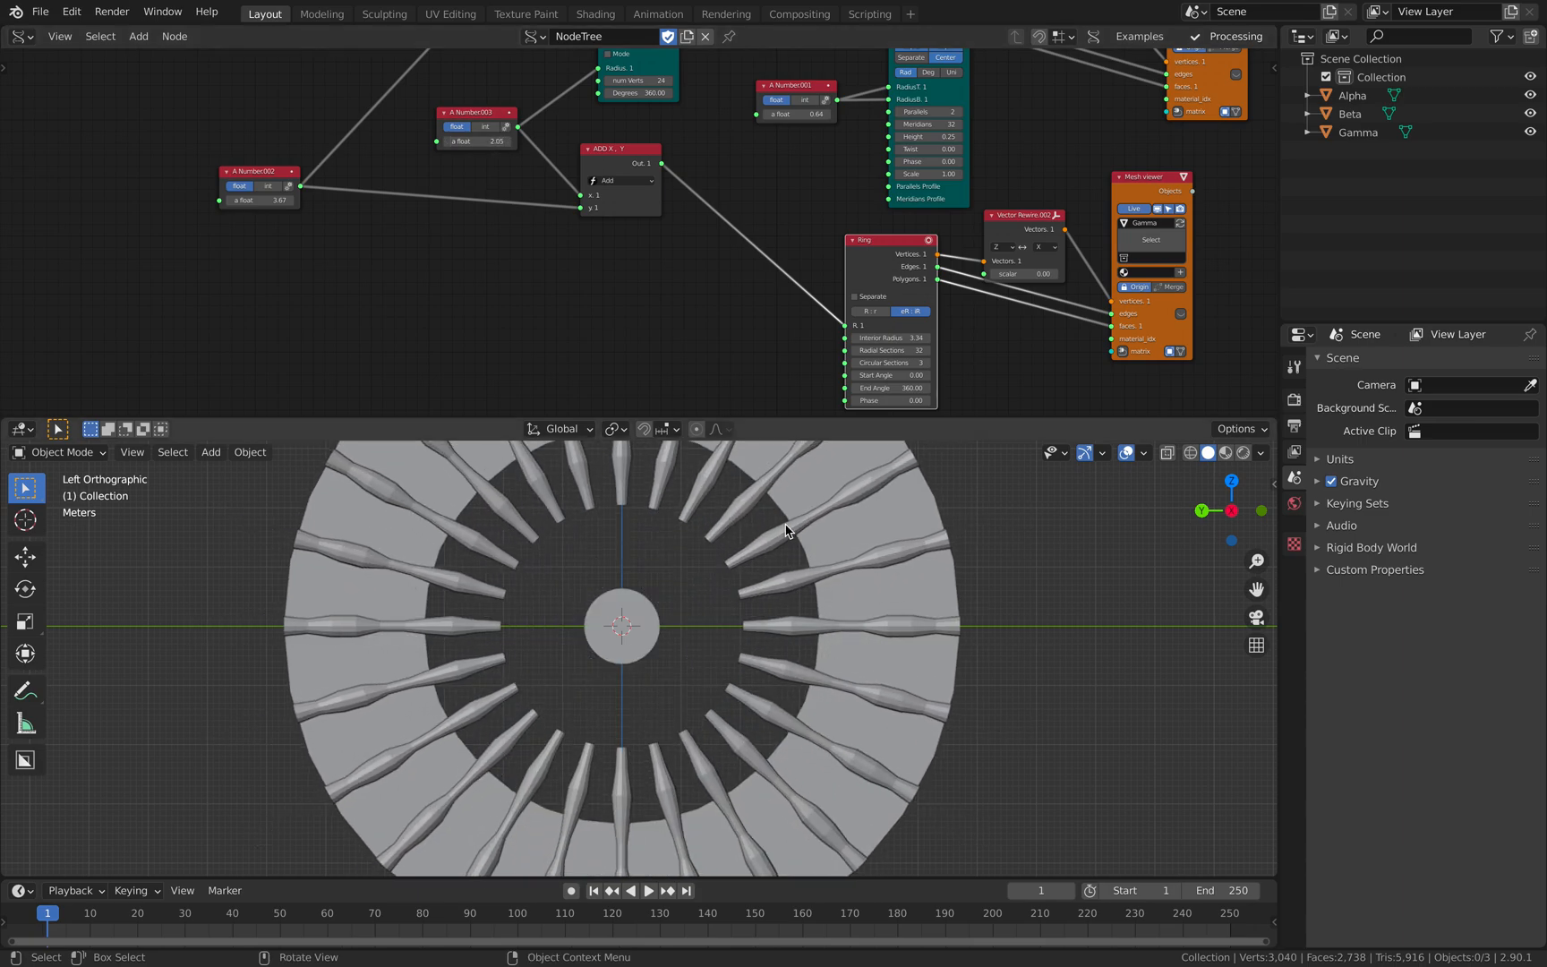
Step: Move the random number generator node clear of the other nodes and set A Number.002 to 3.22
{"action": "scroll", "coordinate": [779, 537], "scroll_direction": "down", "scroll_amount": 2}
{"action": "scroll", "coordinate": [814, 359], "scroll_direction": "up", "scroll_amount": 2}
{"action": "middle_click_drag", "start_coordinate": [667, 258], "coordinate": [677, 359]}
{"action": "middle_click_drag", "start_coordinate": [501, 127], "coordinate": [583, 344]}
{"action": "middle_click_drag", "start_coordinate": [583, 259], "coordinate": [586, 263]}
{"action": "left_click_drag", "start_coordinate": [531, 222], "coordinate": [467, 233]}
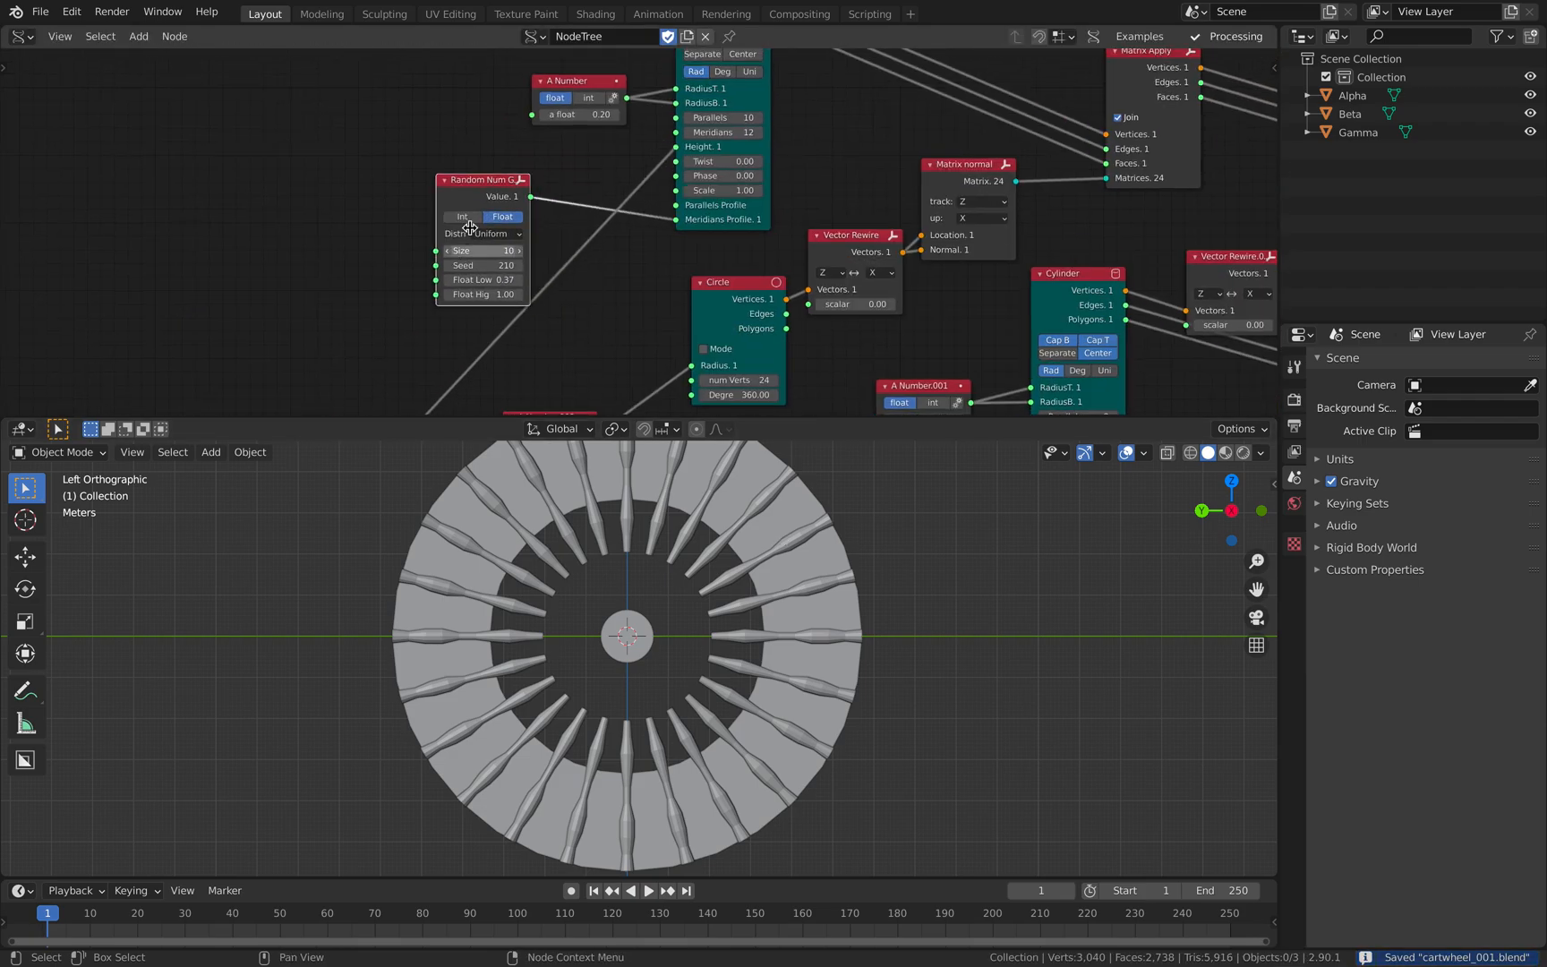
{"action": "middle_click_drag", "start_coordinate": [433, 357], "coordinate": [465, 228]}
{"action": "left_click_drag", "start_coordinate": [328, 386], "coordinate": [253, 387]}
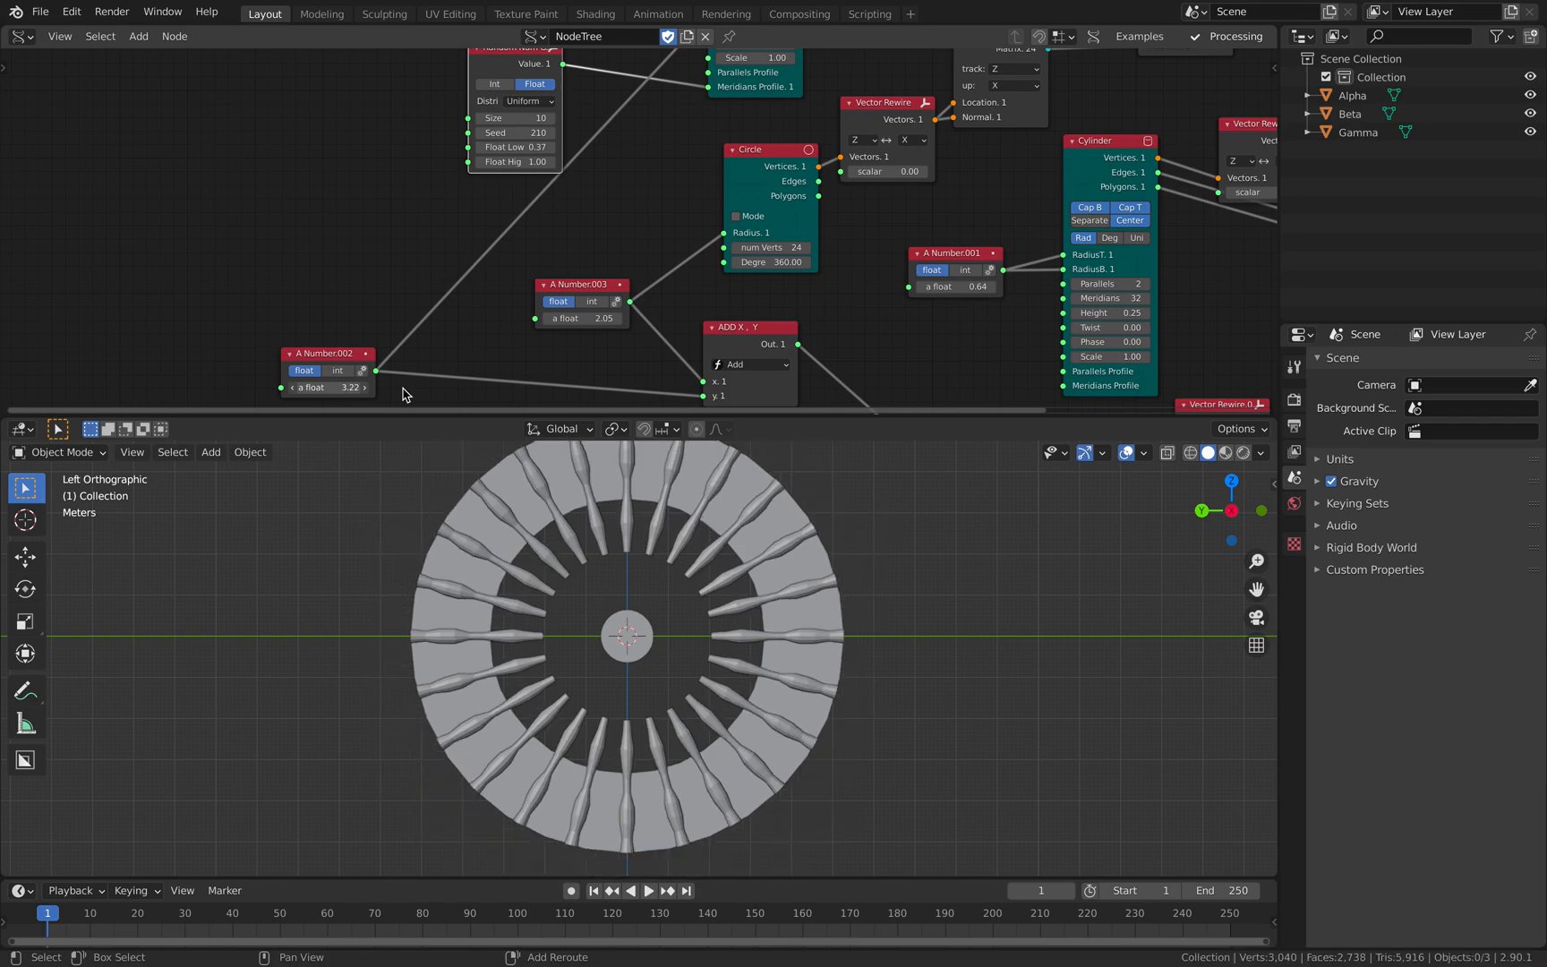
Step: Reduce the A Number.003 value to -0.74 to draw the spokes in toward the hub
{"action": "middle_click_drag", "start_coordinate": [615, 401], "coordinate": [604, 297]}
{"action": "scroll", "coordinate": [604, 297], "scroll_direction": "up", "scroll_amount": 2}
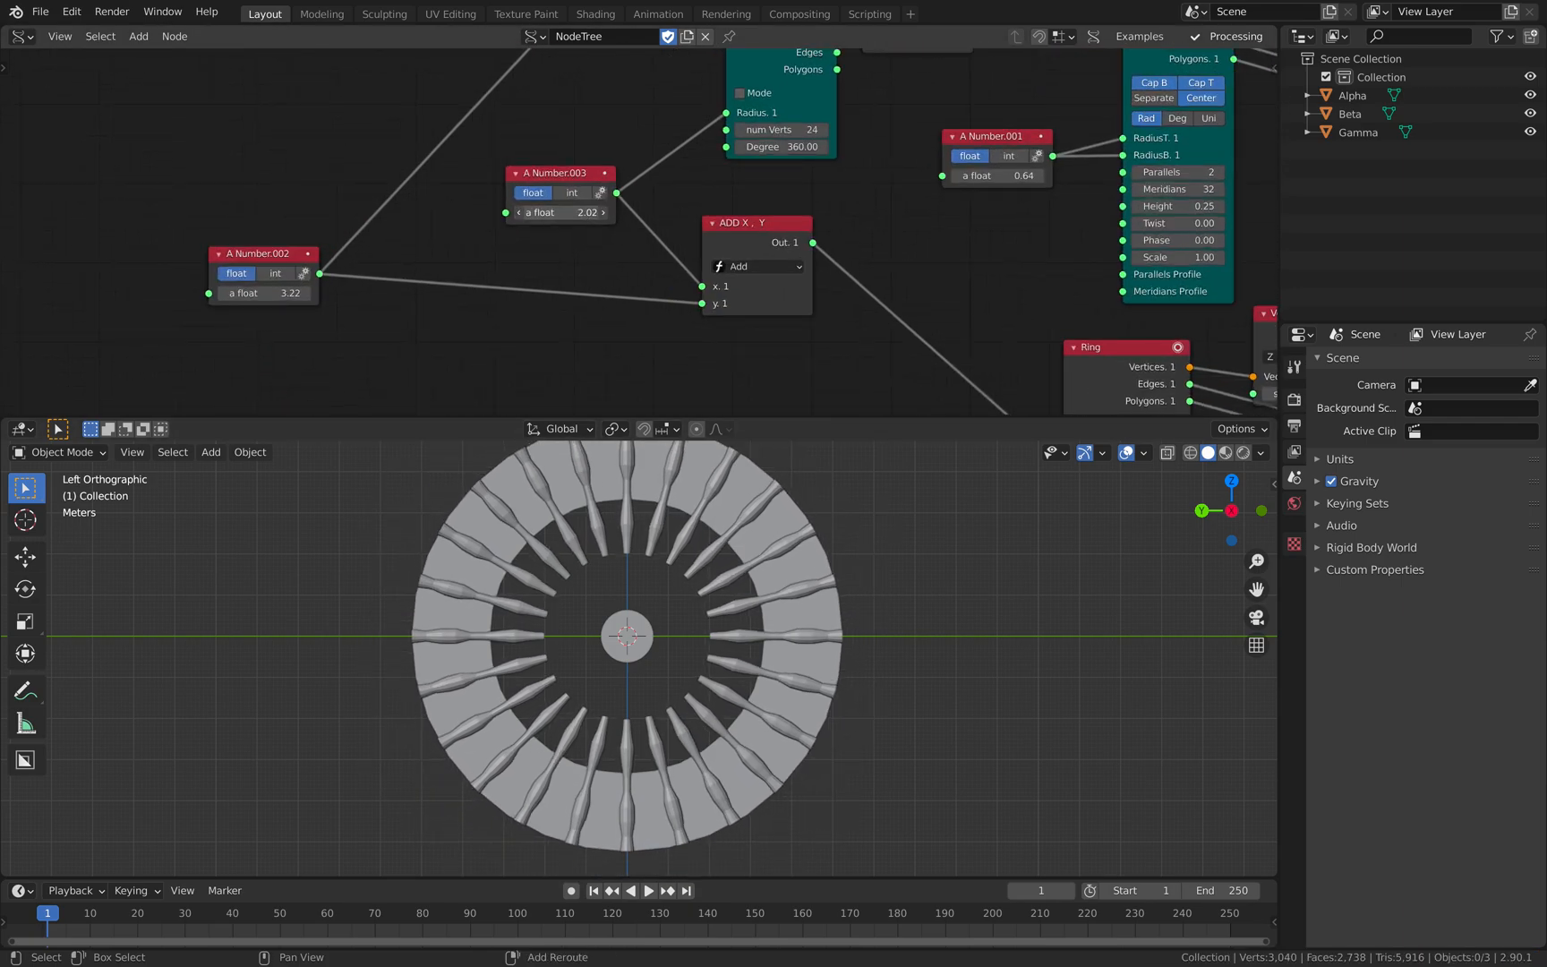
{"action": "left_click_drag", "start_coordinate": [562, 212], "coordinate": [524, 212]}
{"action": "left_click_drag", "start_coordinate": [561, 212], "coordinate": [462, 212]}
{"action": "scroll", "coordinate": [693, 621], "scroll_direction": "up", "scroll_amount": 1}
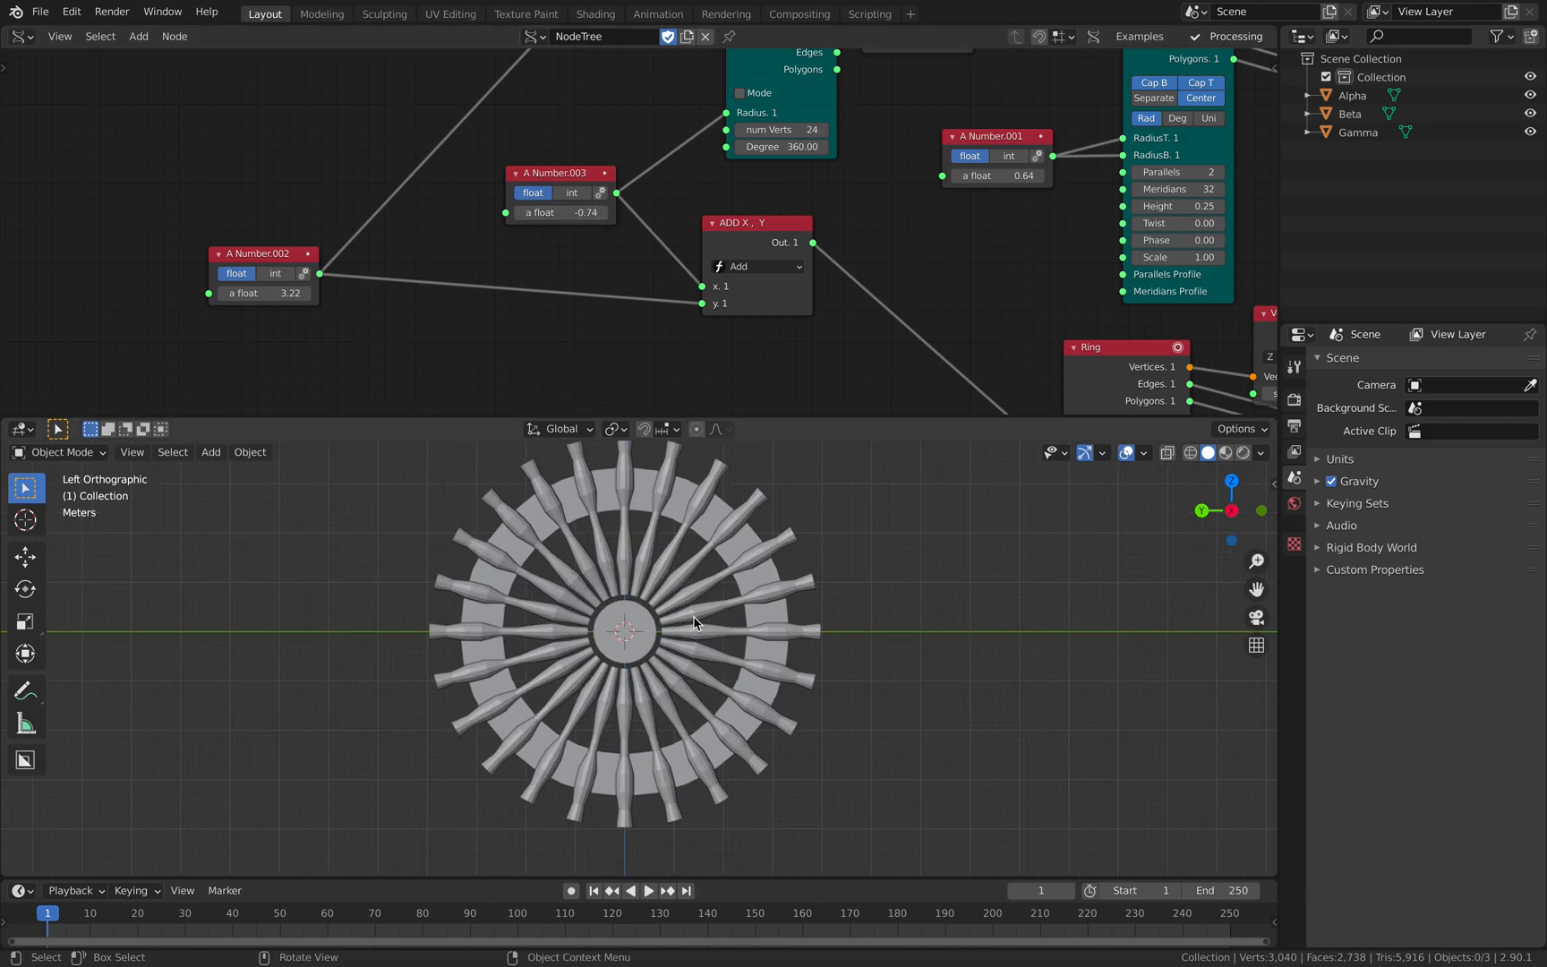
Step: Select the ring object and reposition the Vector Rewire.002 and Gamma Mesh viewer nodes to make room between them
{"action": "middle_click_drag", "start_coordinate": [658, 57], "coordinate": [677, 362]}
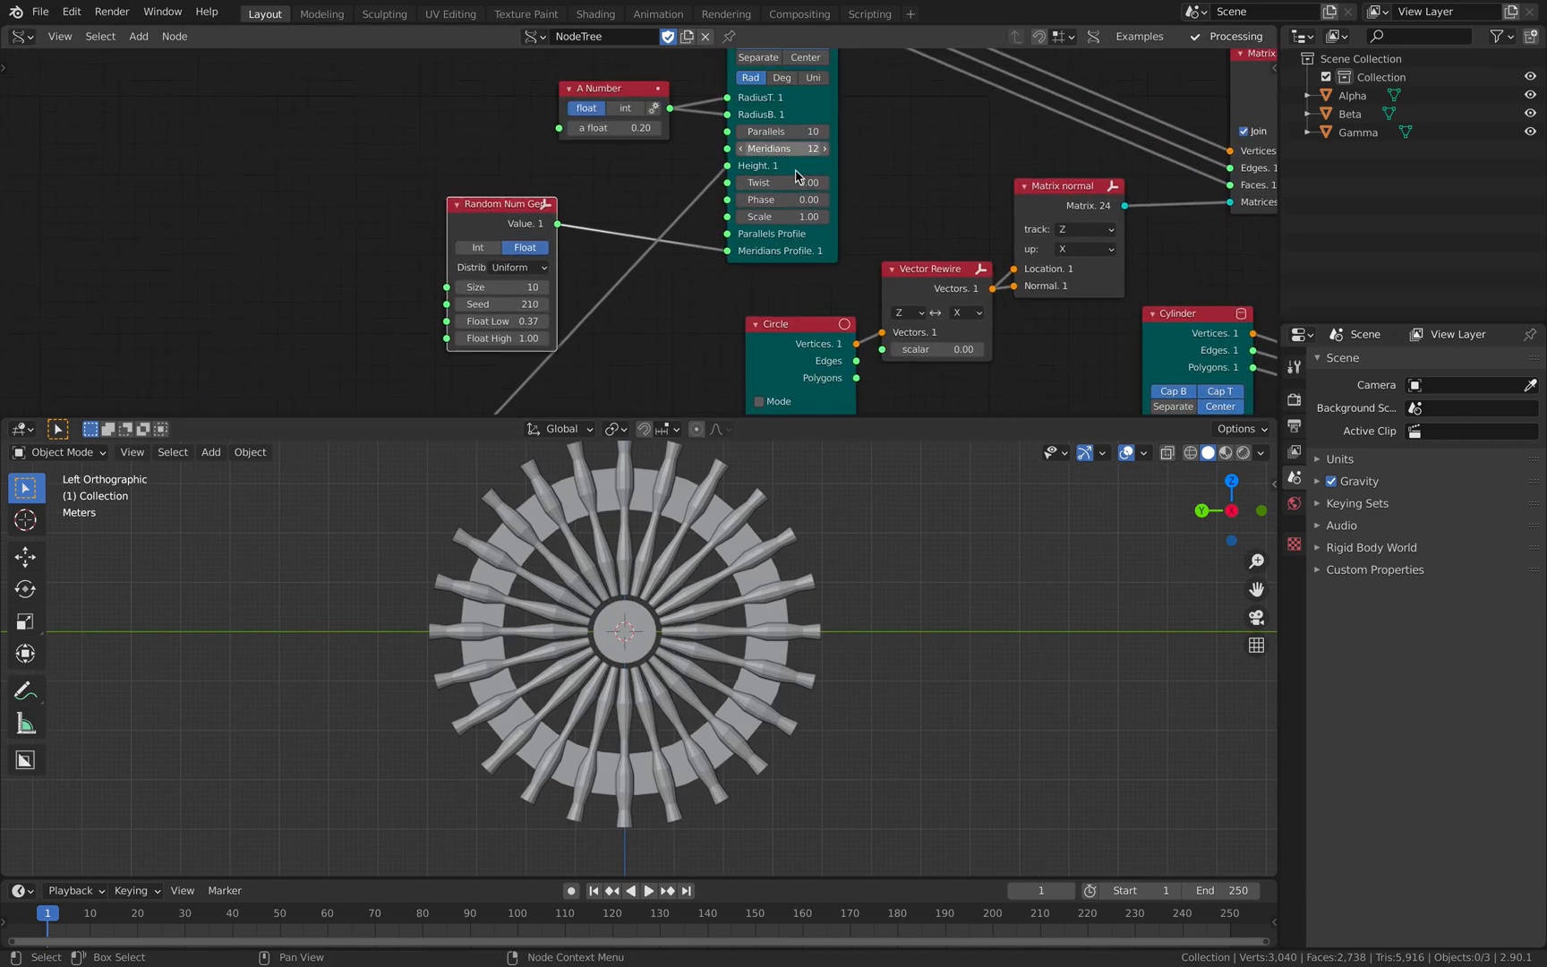
{"action": "middle_click_drag", "start_coordinate": [761, 501], "coordinate": [721, 561]}
{"action": "left_click", "coordinate": [722, 562]}
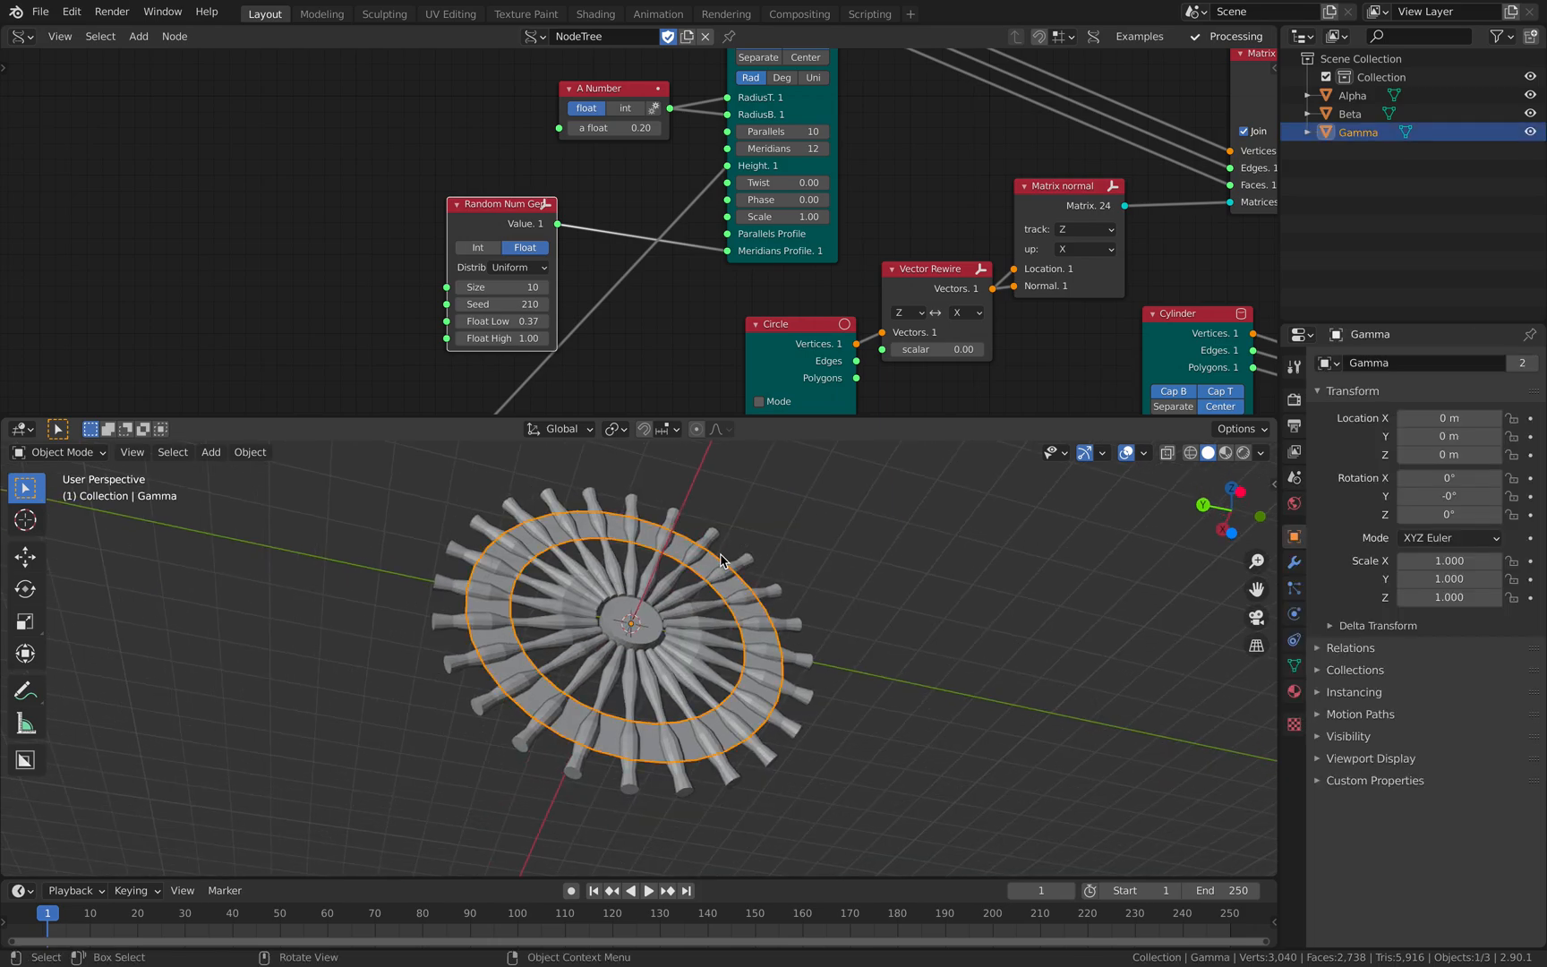
{"action": "middle_click_drag", "start_coordinate": [883, 383], "coordinate": [742, 221]}
{"action": "middle_click_drag", "start_coordinate": [889, 293], "coordinate": [730, 148]}
{"action": "scroll", "coordinate": [728, 211], "scroll_direction": "down", "scroll_amount": 1}
{"action": "middle_click_drag", "start_coordinate": [697, 596], "coordinate": [728, 455]}
{"action": "middle_click_drag", "start_coordinate": [840, 333], "coordinate": [733, 243]}
{"action": "scroll", "coordinate": [769, 264], "scroll_direction": "up", "scroll_amount": 2}
{"action": "left_click_drag", "start_coordinate": [842, 200], "coordinate": [859, 131]}
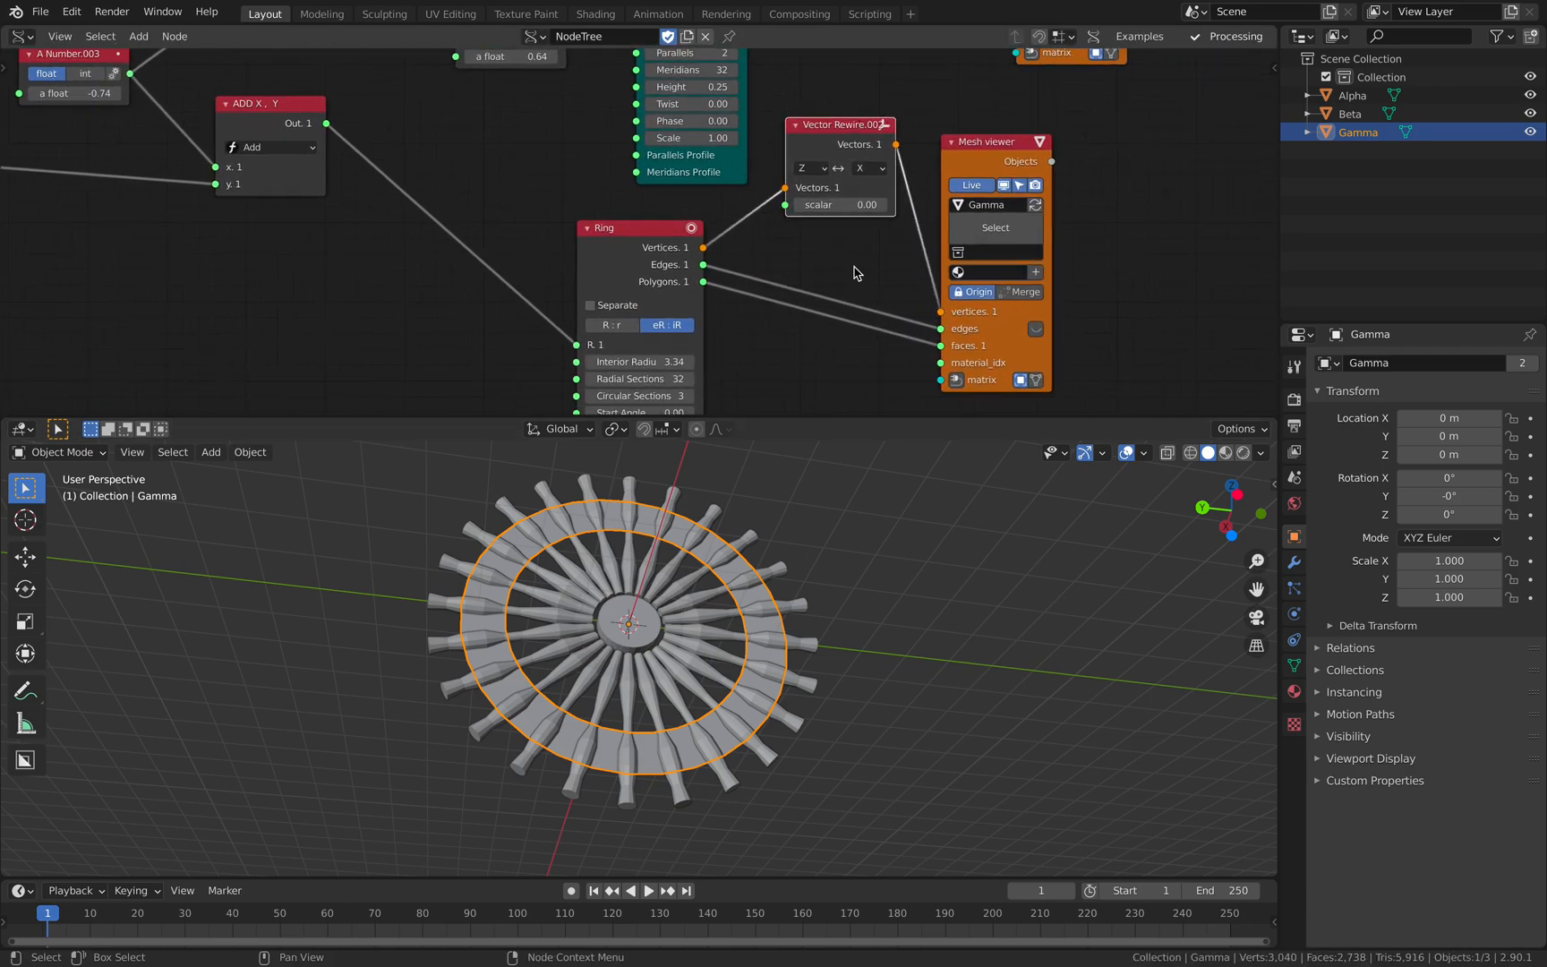
{"action": "left_click_drag", "start_coordinate": [969, 263], "coordinate": [1151, 284]}
Step: Add a Solidify node, fed by Vector Rewire.002's vectors and the Ring's polygons
{"action": "key", "text": "shift+a"}
{"action": "left_click", "coordinate": [1036, 236]}
{"action": "type", "text": "soli"}
{"action": "key", "text": "Down"}
{"action": "key", "text": "Down"}
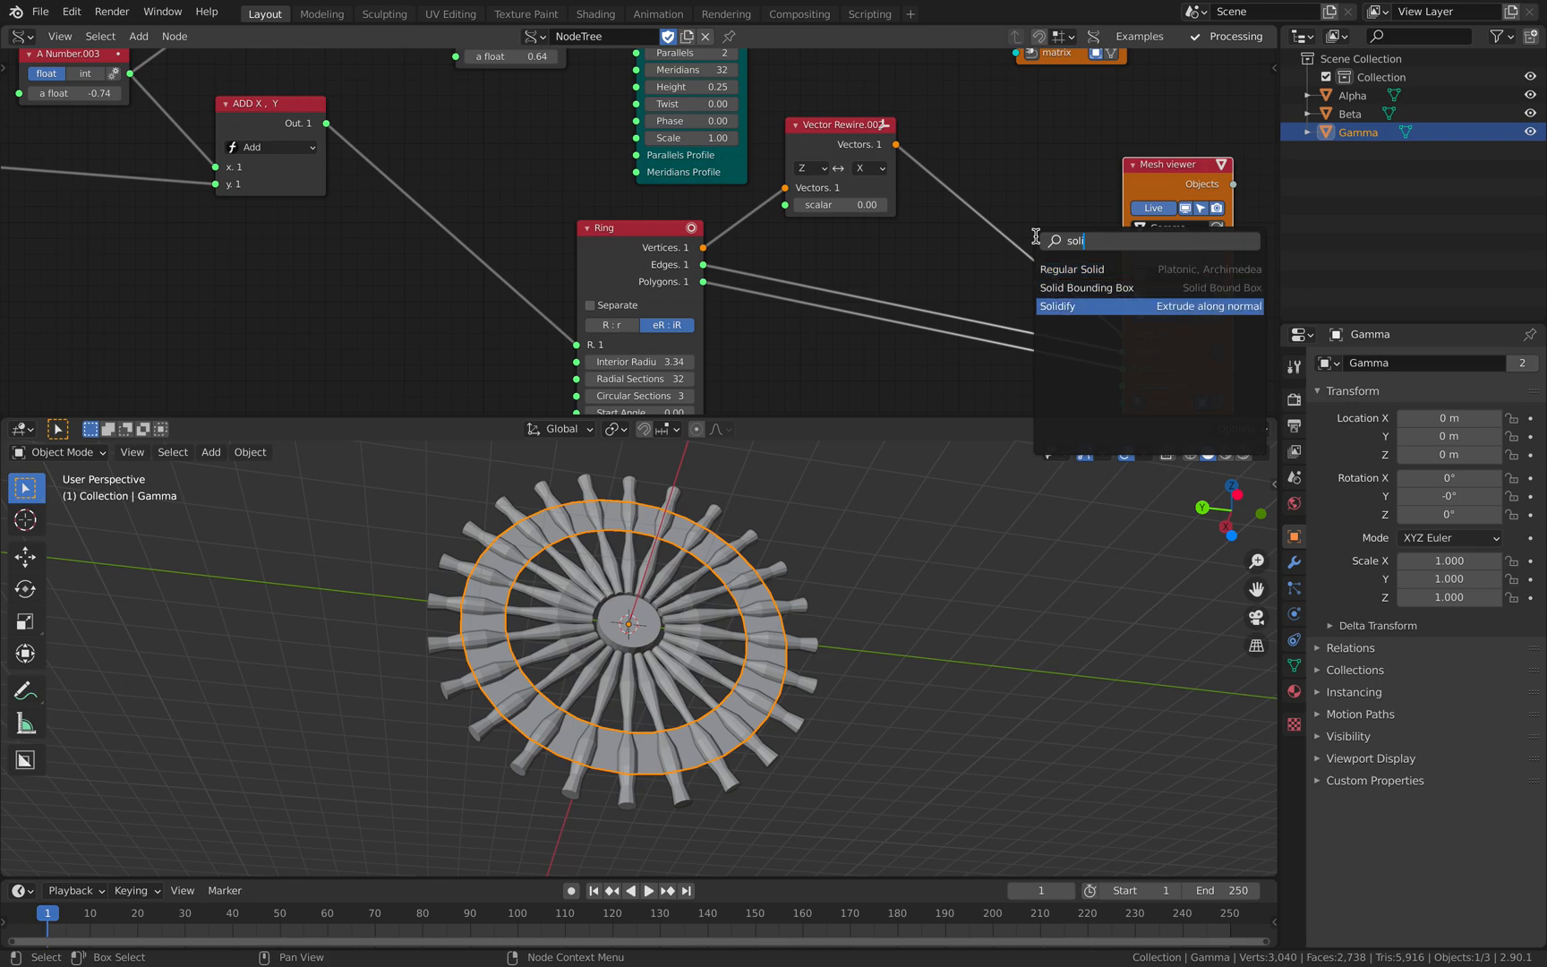
{"action": "key", "text": "Return"}
{"action": "left_click", "coordinate": [1056, 106]}
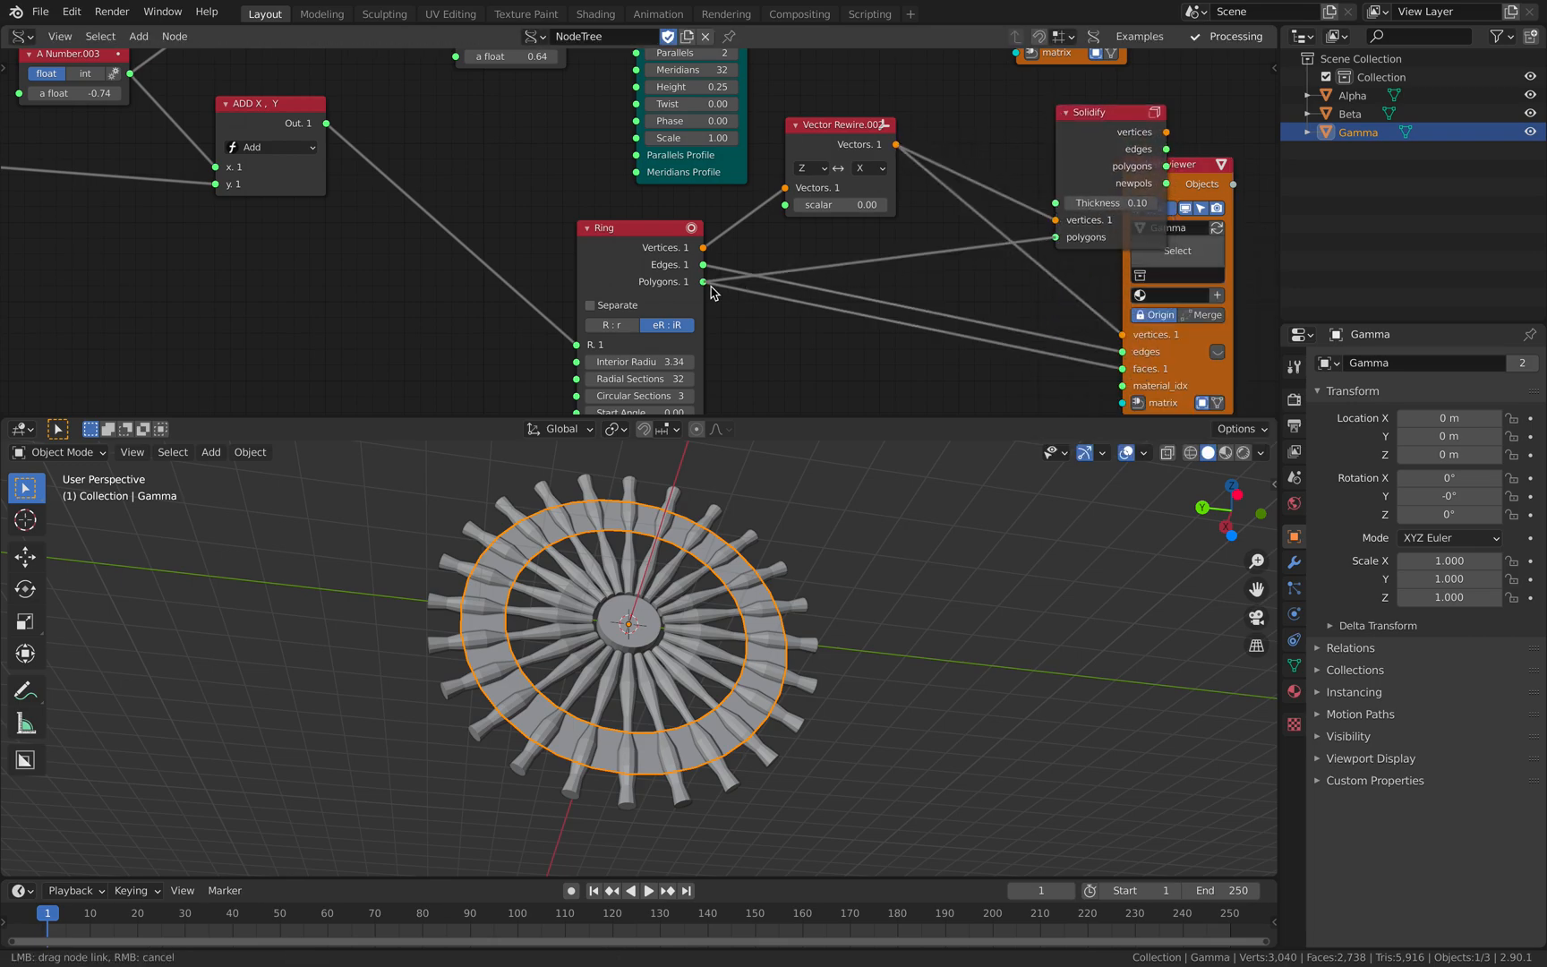
Step: Move the Solidify node before the Gamma Mesh viewer and link its vertices, edges and polygons to the viewer
{"action": "left_click_drag", "start_coordinate": [1132, 131], "coordinate": [1040, 177]}
{"action": "left_click", "coordinate": [1162, 184], "text": "shift"}
{"action": "key", "text": "shift+f"}
{"action": "left_click", "coordinate": [1125, 145]}
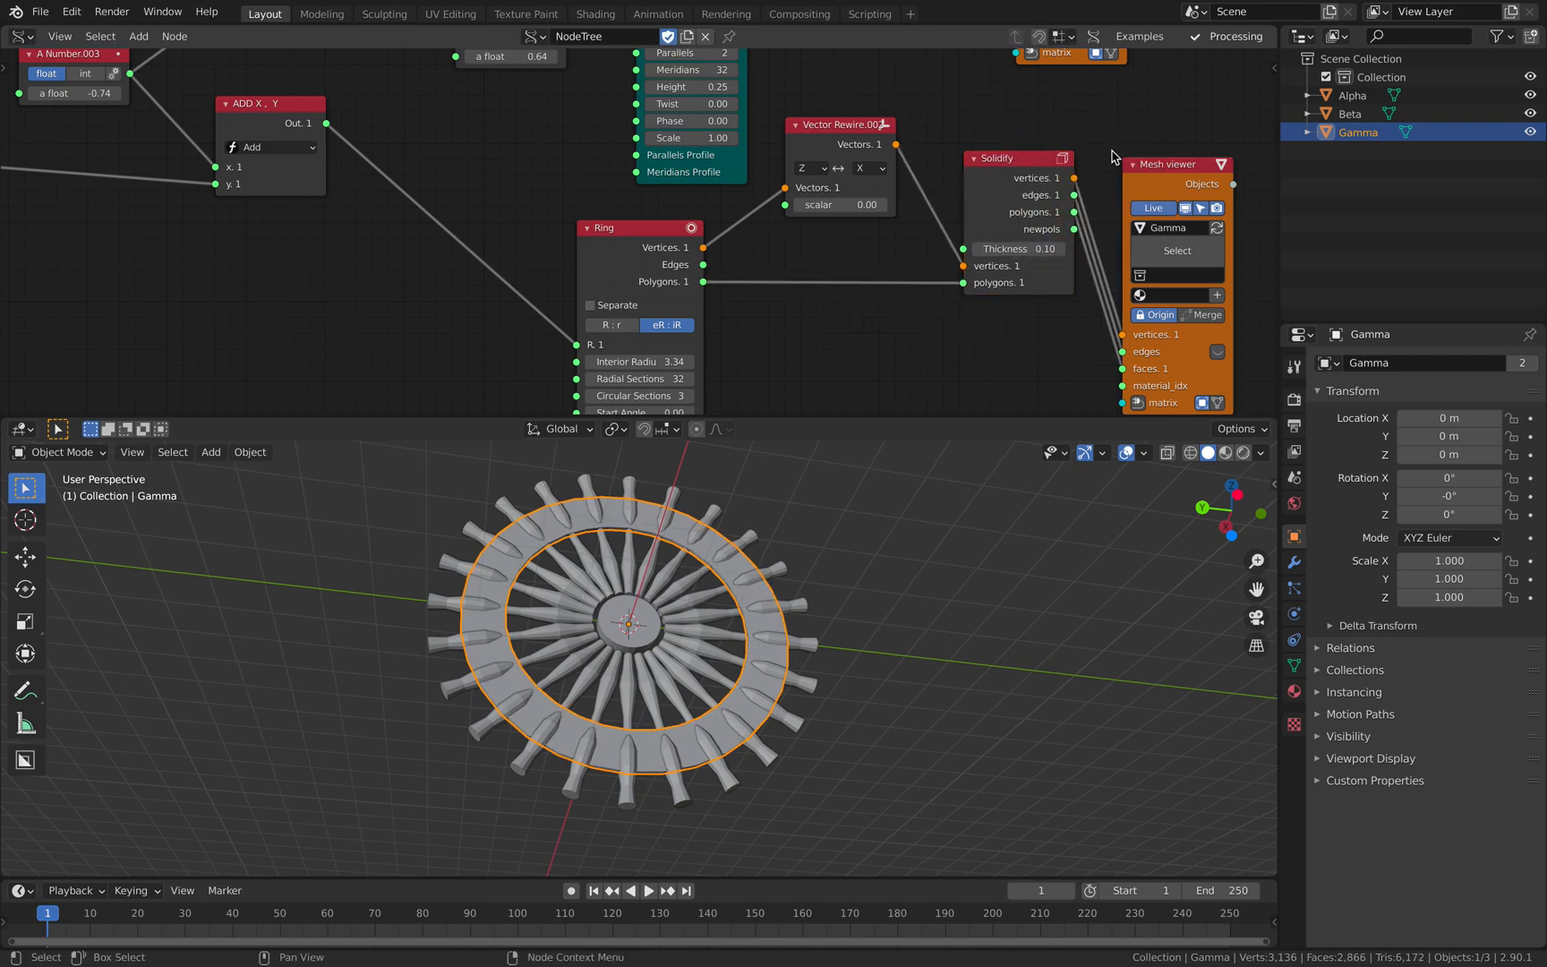
Step: Set the Solidify thickness to 0.36 and save the file
{"action": "mouse_move", "coordinate": [1019, 245]}
{"action": "left_mouse_down"}
{"action": "mouse_move", "coordinate": [1083, 244]}
{"action": "mouse_move", "coordinate": [1049, 248]}
{"action": "left_mouse_up"}
{"action": "middle_click_drag", "start_coordinate": [896, 467], "coordinate": [863, 487]}
{"action": "key", "text": "ctrl+s"}
{"action": "middle_click_drag", "start_coordinate": [838, 553], "coordinate": [733, 564]}
{"action": "scroll", "coordinate": [825, 588], "scroll_direction": "up", "scroll_amount": 2}
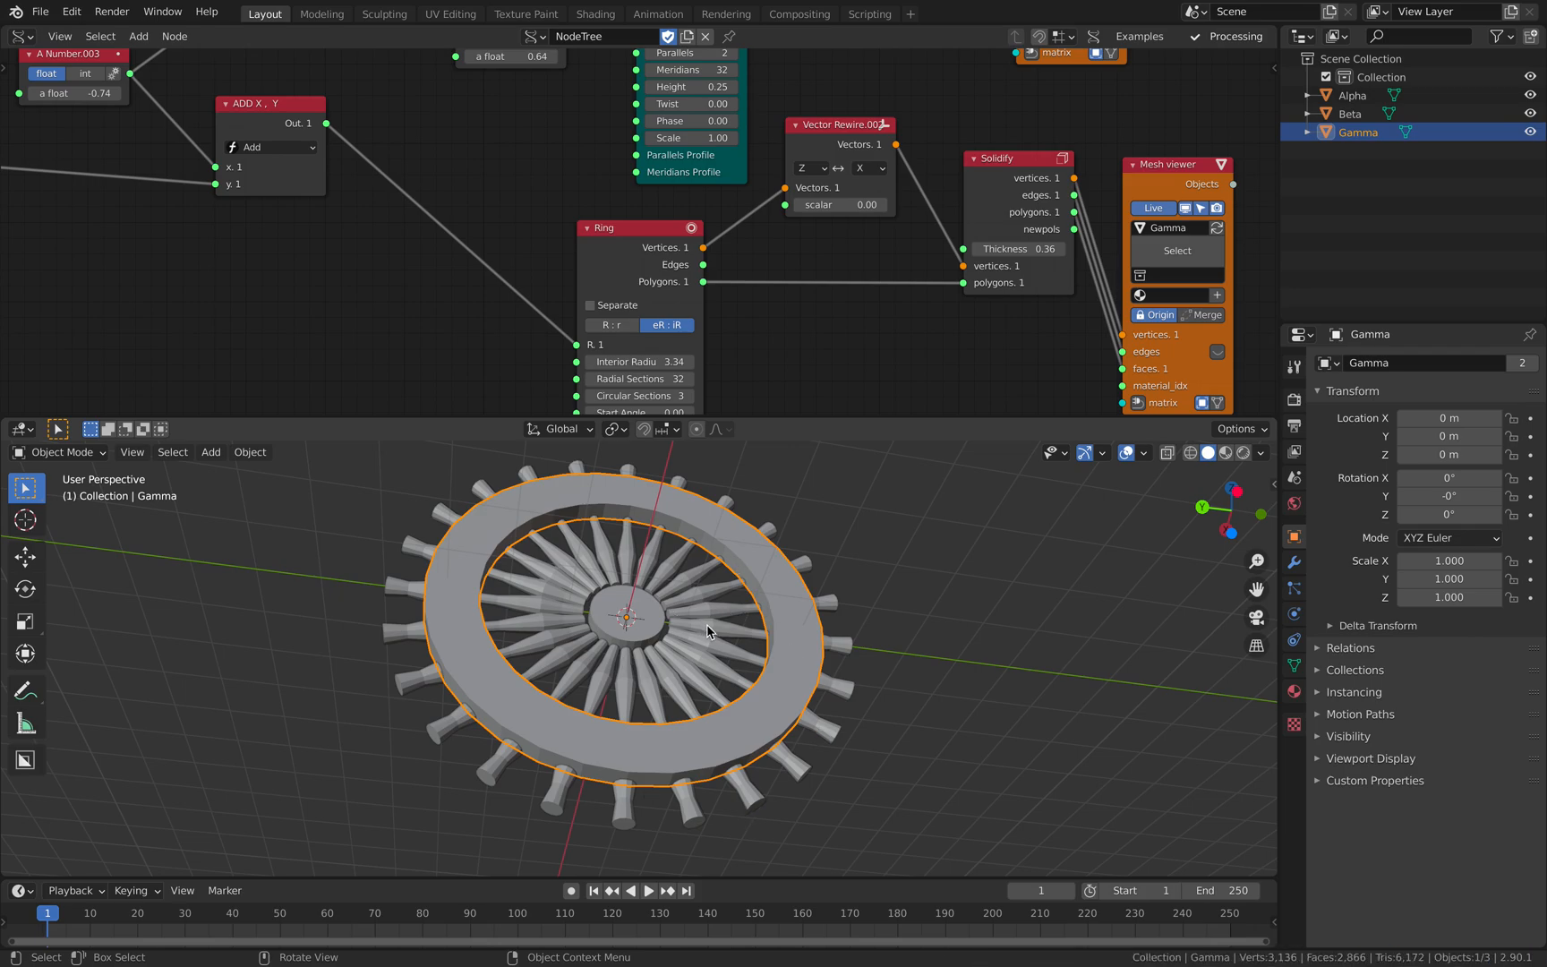
Step: Select the hub object and move the Beta Mesh viewer node away from Vector Rewire.001 to make room
{"action": "scroll", "coordinate": [701, 594], "scroll_direction": "up", "scroll_amount": 2}
{"action": "left_click", "coordinate": [644, 601]}
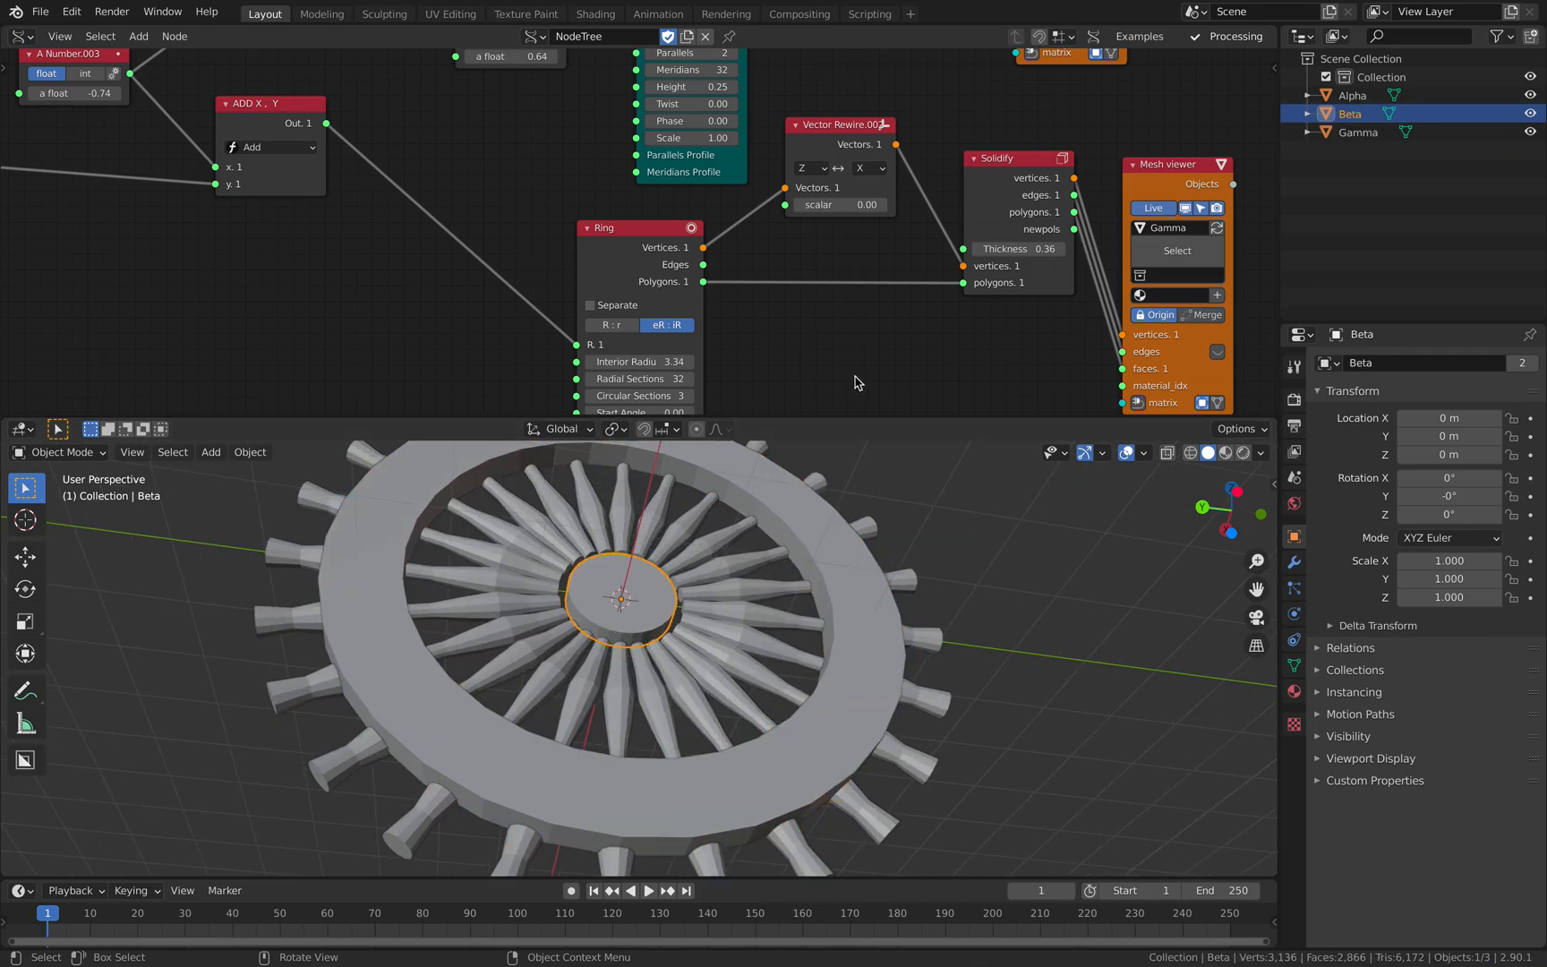
{"action": "left_click_drag", "start_coordinate": [745, 170], "coordinate": [761, 133]}
{"action": "left_click_drag", "start_coordinate": [931, 138], "coordinate": [1066, 148]}
Step: Insert a Bevel node between Vector Rewire.001 and the Beta Mesh viewer, and route the Cylinder's edges and polygons through it
{"action": "key", "text": "shift+a"}
{"action": "left_click", "coordinate": [930, 195]}
{"action": "type", "text": "beve"}
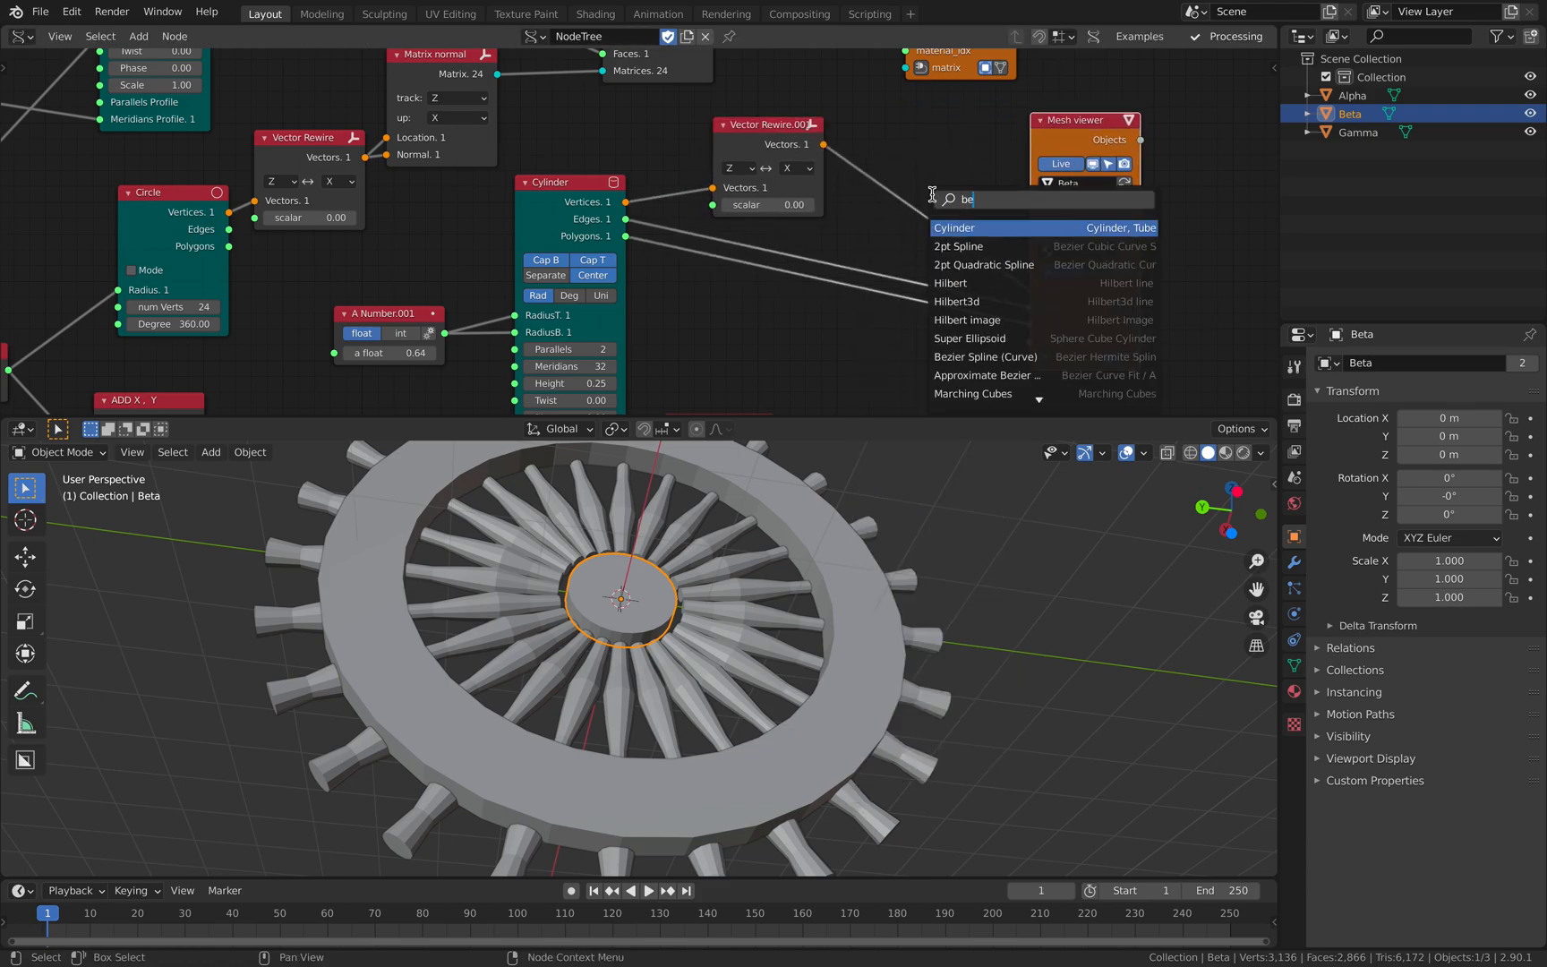
{"action": "key", "text": "Down"}
{"action": "key", "text": "Return"}
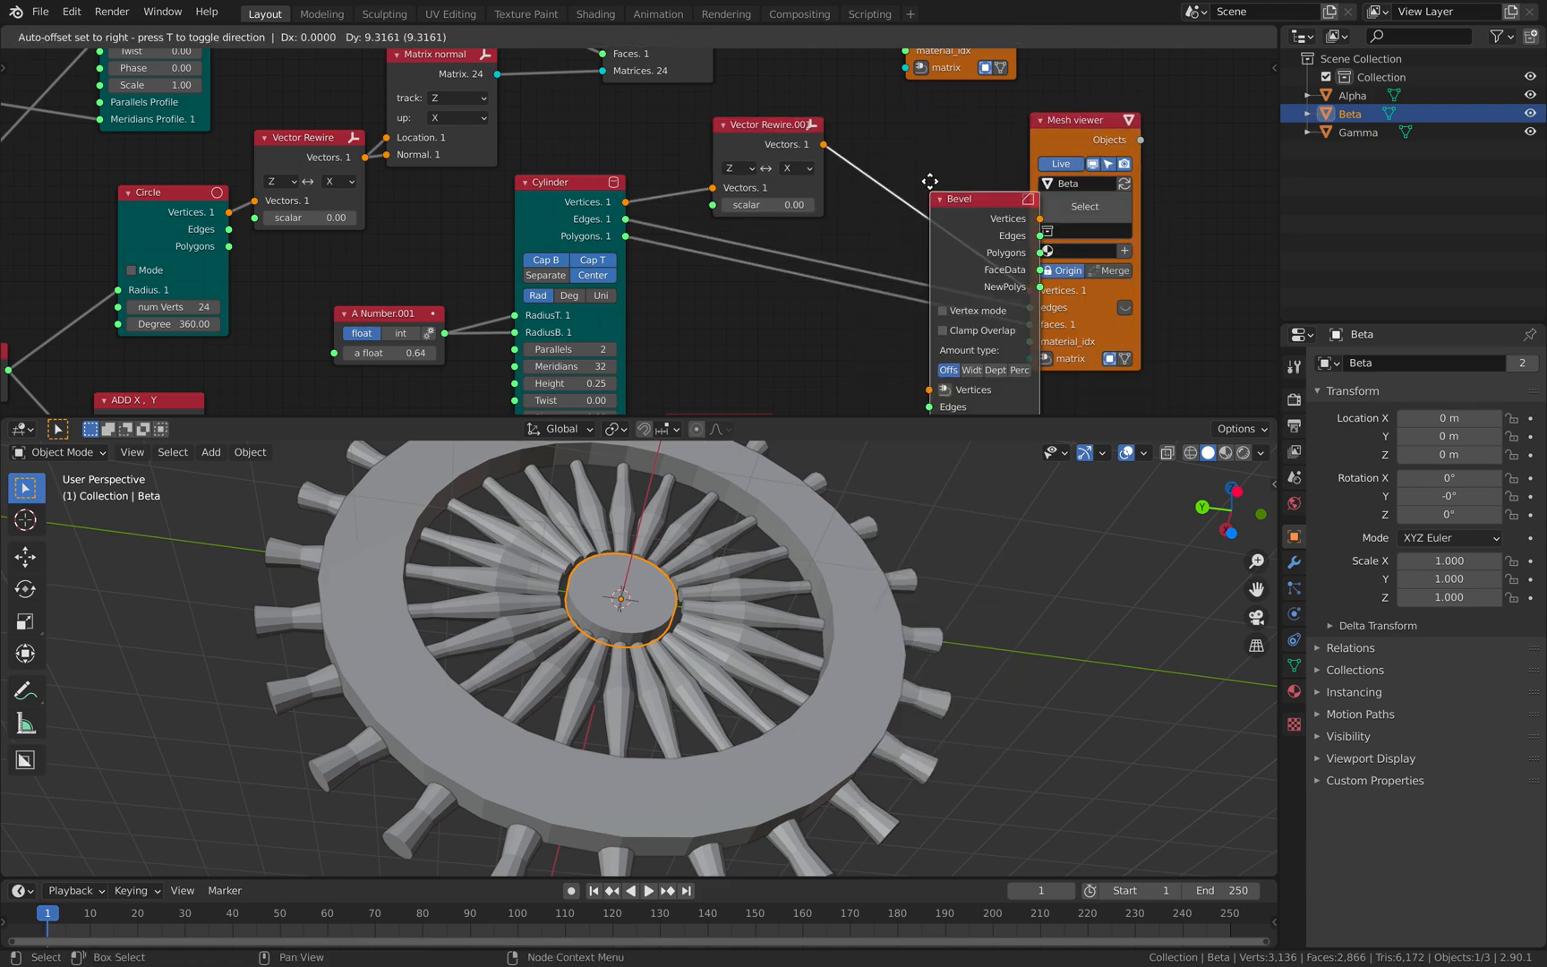
{"action": "left_click", "coordinate": [899, 111]}
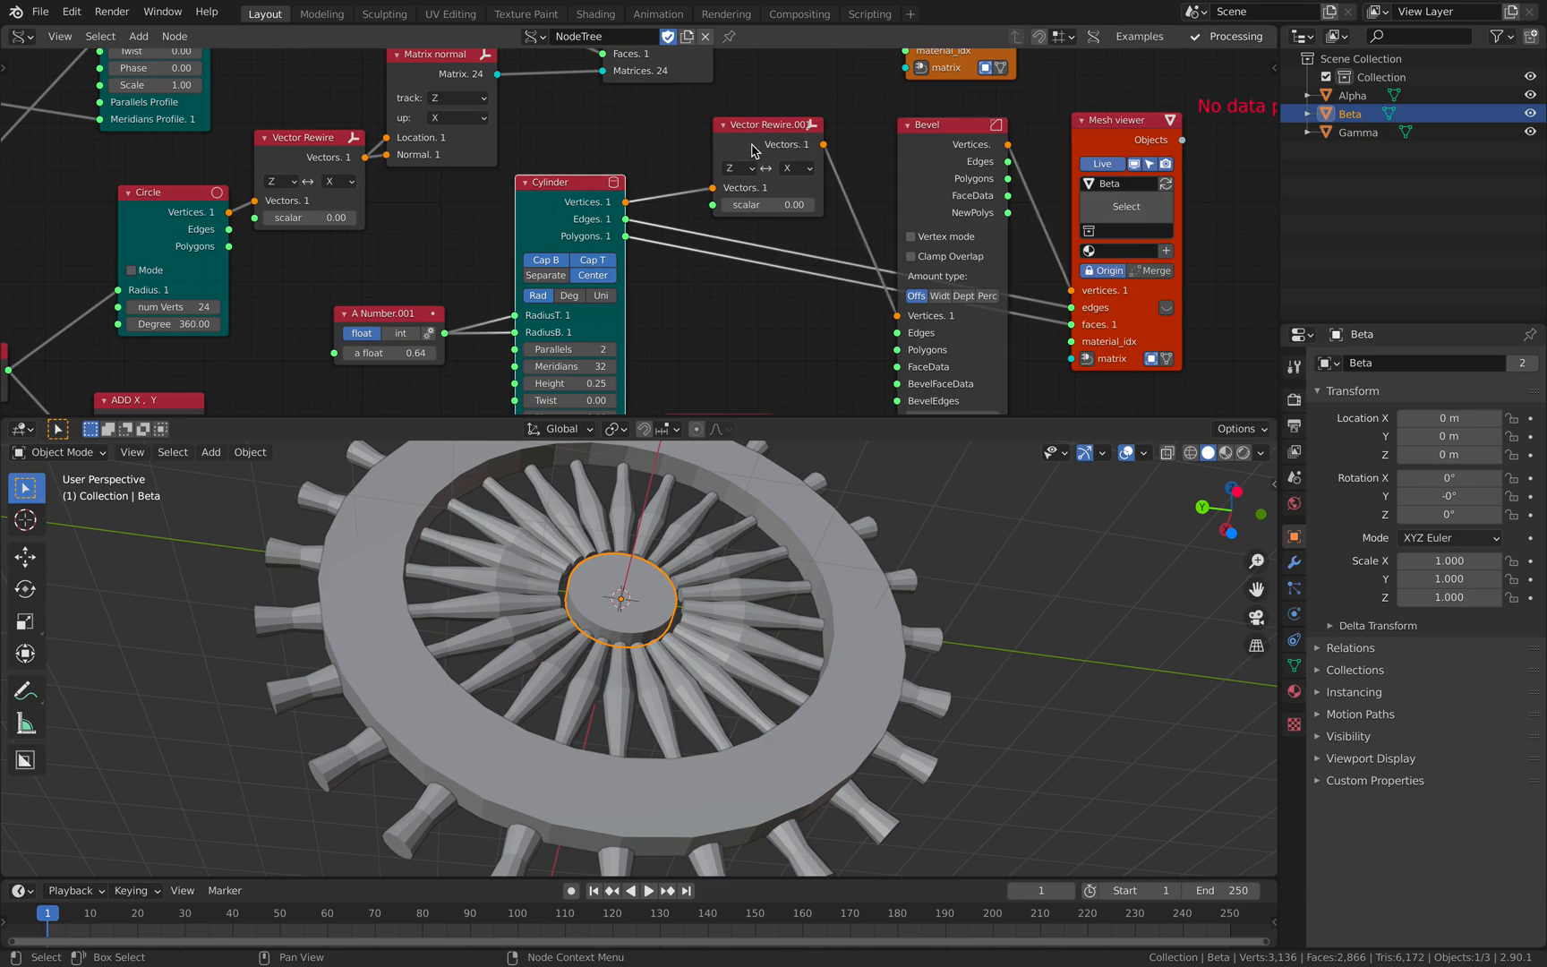
{"action": "left_click_drag", "start_coordinate": [626, 237], "coordinate": [901, 352]}
{"action": "left_click_drag", "start_coordinate": [646, 228], "coordinate": [897, 332]}
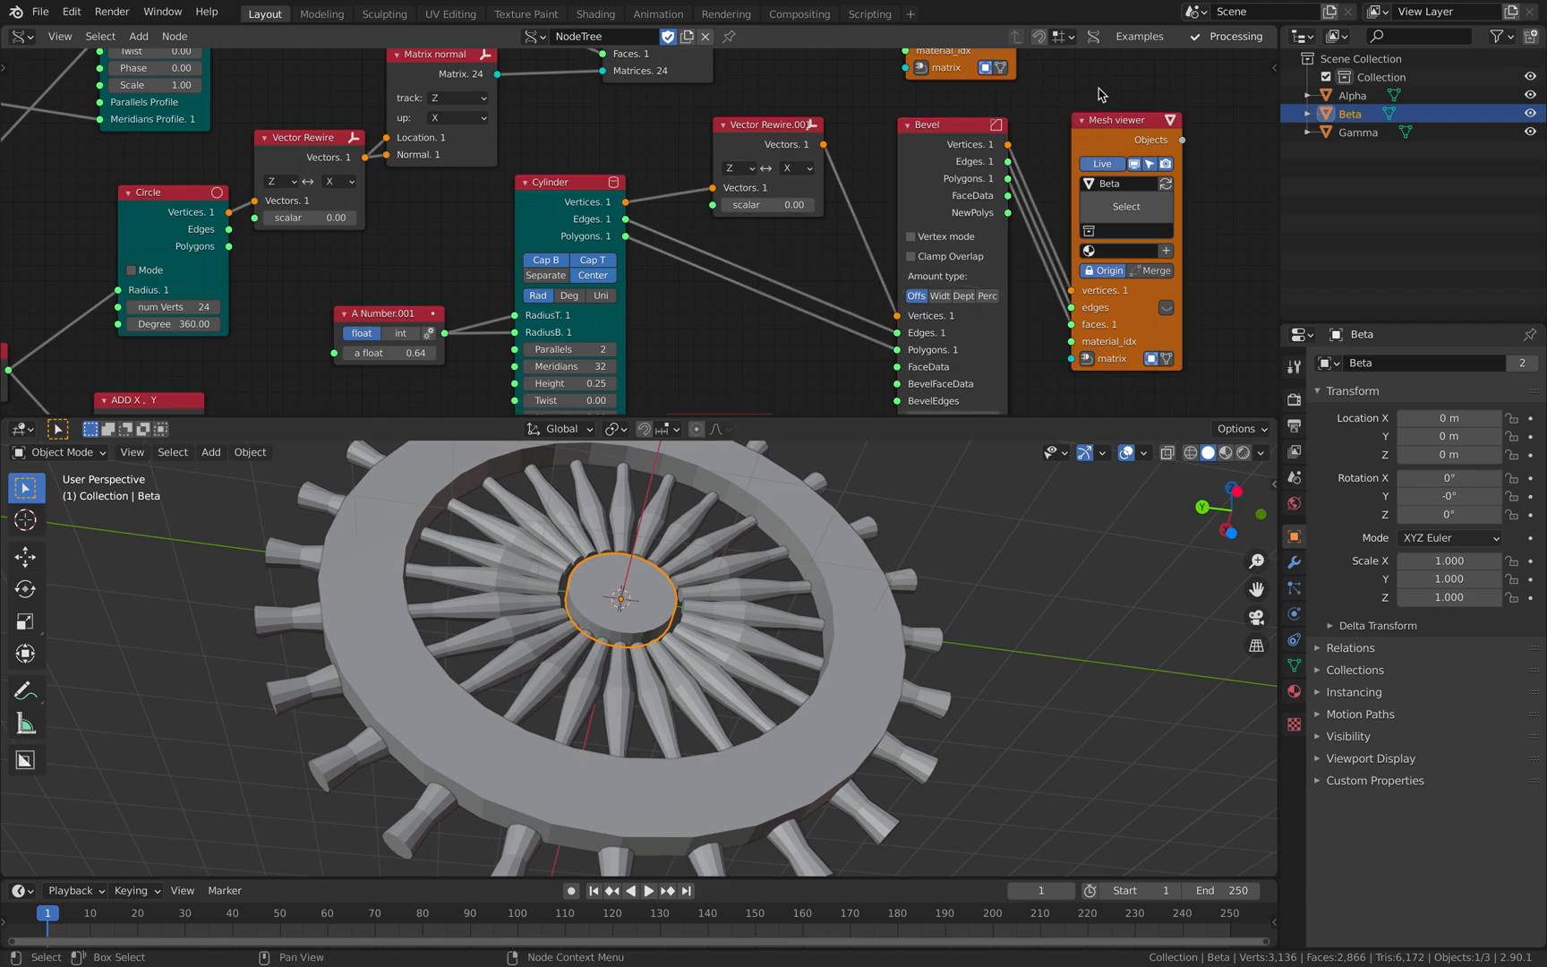
Step: Enable cavity shading and random object colors in the 3D viewport, and save the file
{"action": "left_click", "coordinate": [1262, 453]}
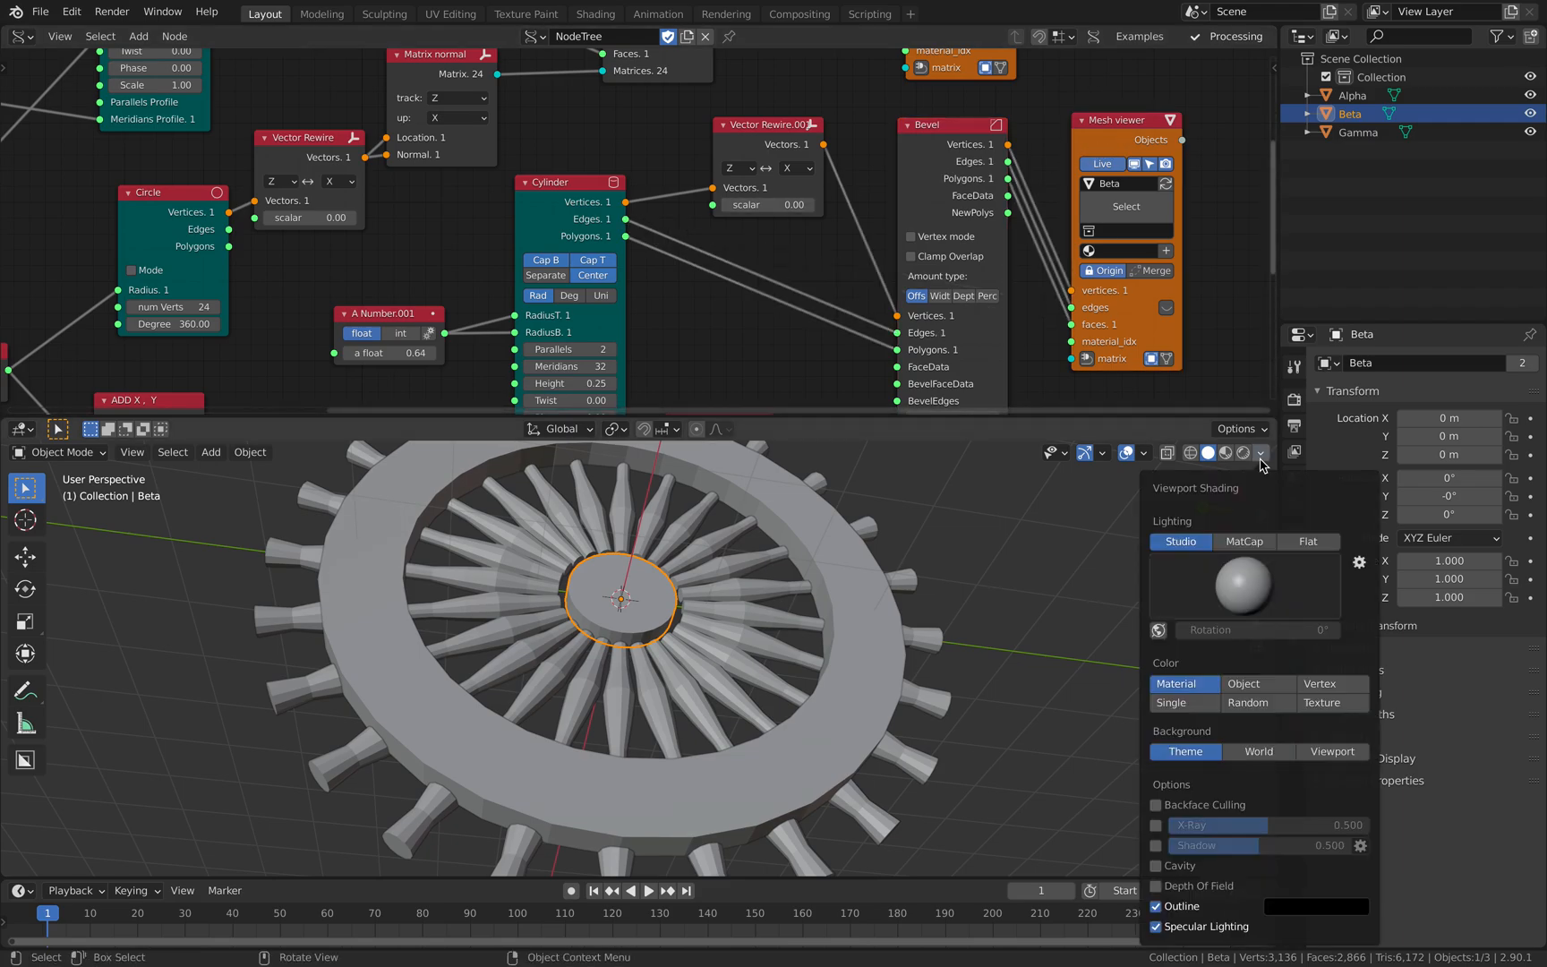
{"action": "left_click", "coordinate": [1157, 865]}
{"action": "left_click", "coordinate": [1248, 703]}
{"action": "left_click", "coordinate": [931, 566]}
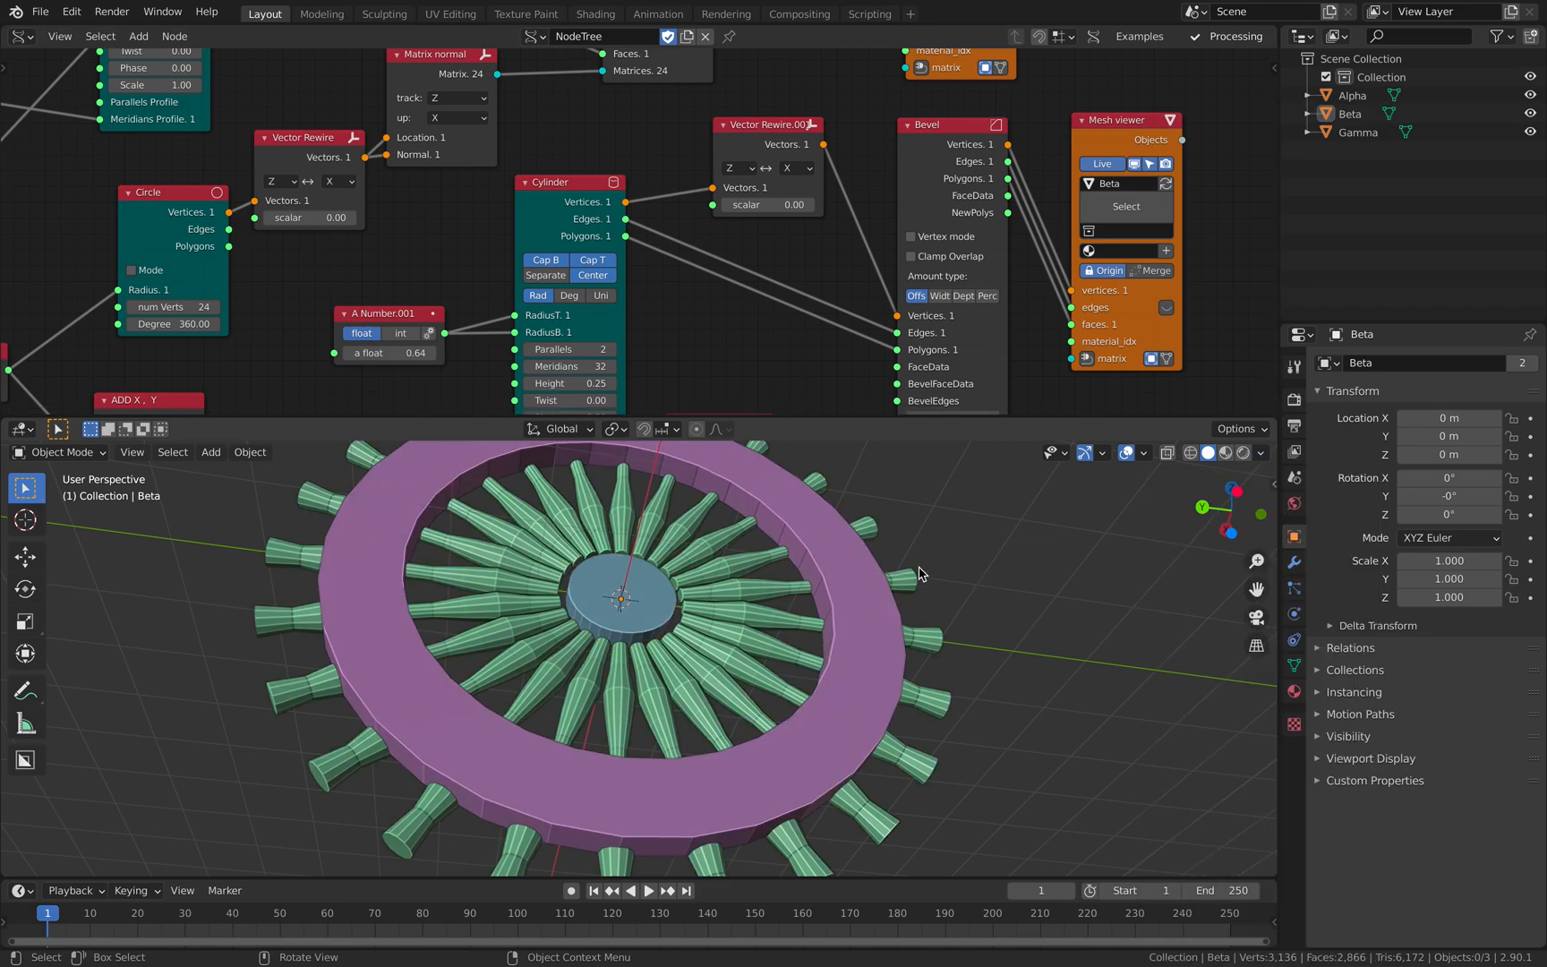
{"action": "middle_click_drag", "start_coordinate": [931, 566], "coordinate": [856, 631]}
{"action": "key", "text": "ctrl+s"}
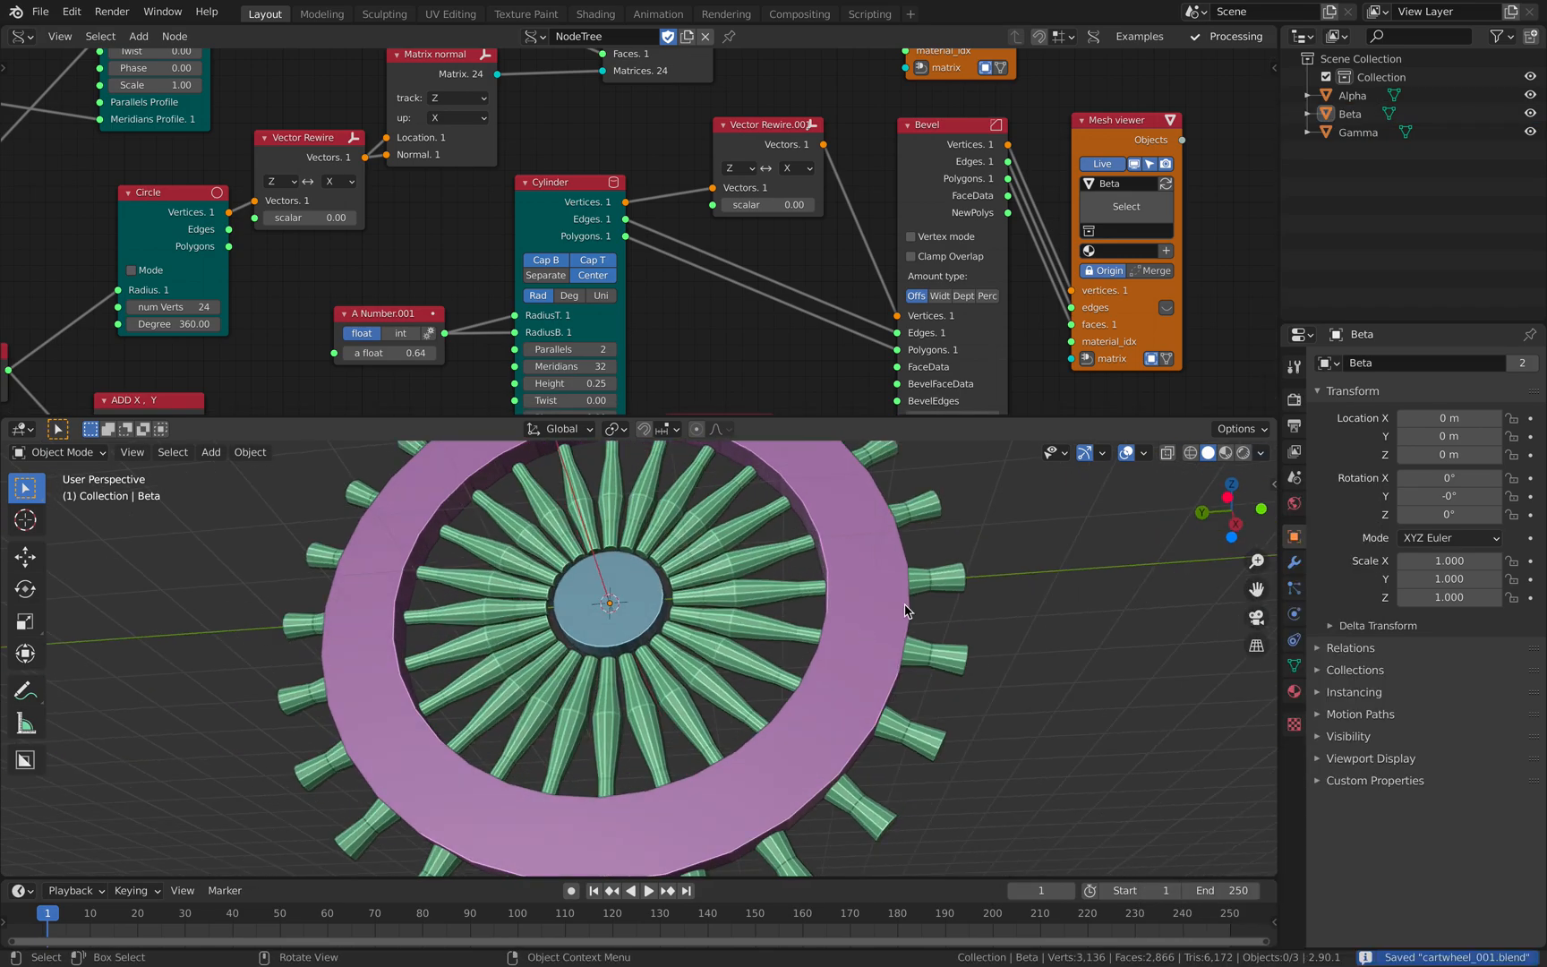
Step: Set the hub's Bevel amount to 0.11
{"action": "left_click", "coordinate": [1226, 498]}
{"action": "scroll", "coordinate": [898, 325], "scroll_direction": "up", "scroll_amount": 3}
{"action": "middle_click_drag", "start_coordinate": [761, 625], "coordinate": [818, 498]}
{"action": "mouse_move", "coordinate": [986, 354]}
{"action": "middle_mouse_down"}
{"action": "mouse_move", "coordinate": [965, 264]}
{"action": "mouse_move", "coordinate": [987, 328]}
{"action": "middle_mouse_up"}
{"action": "left_click_drag", "start_coordinate": [997, 340], "coordinate": [1029, 341]}
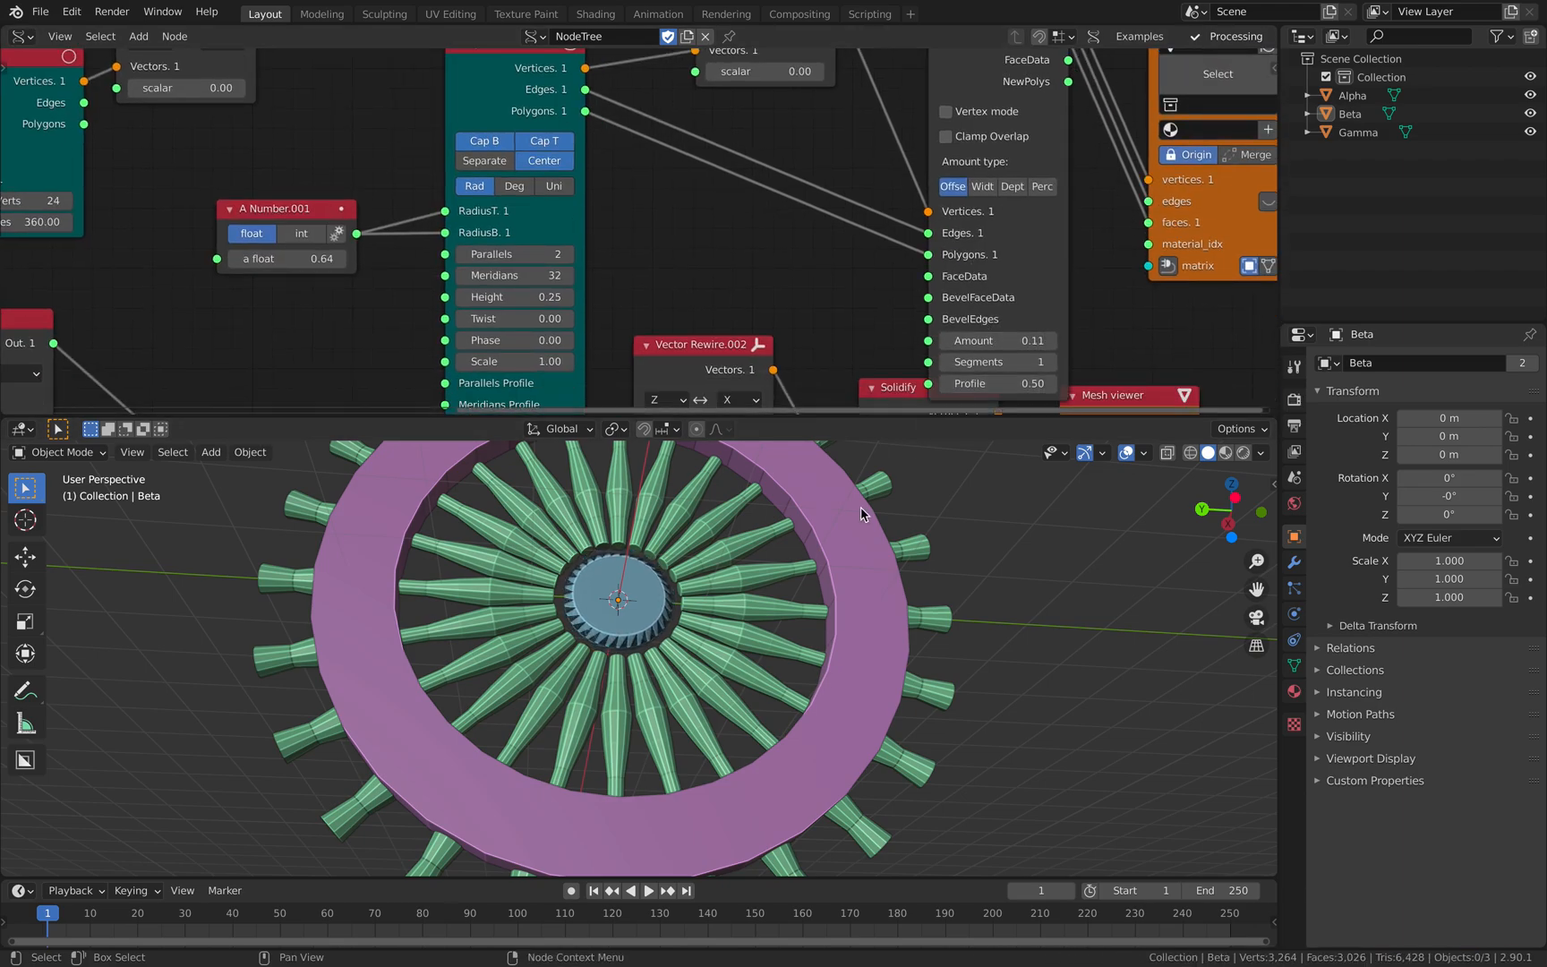
Step: Set the hub Cylinder's parallels to 3 and its height to 1.08
{"action": "scroll", "coordinate": [861, 507], "scroll_direction": "up", "scroll_amount": 3}
{"action": "middle_click_drag", "start_coordinate": [860, 507], "coordinate": [714, 622]}
{"action": "scroll", "coordinate": [733, 604], "scroll_direction": "up", "scroll_amount": 2}
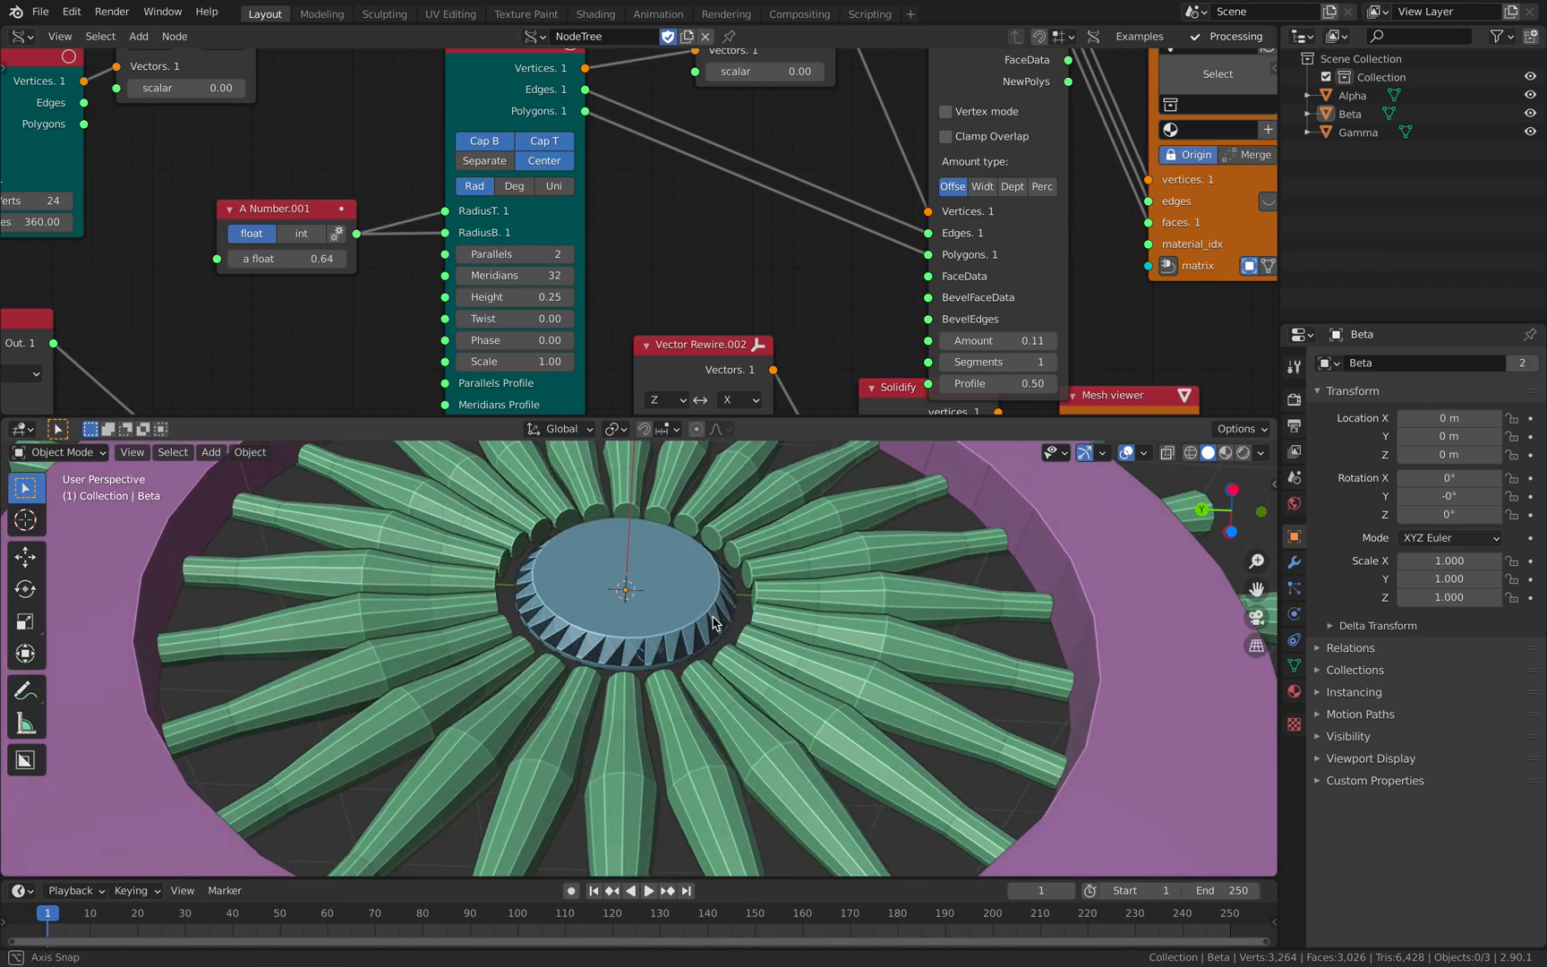
{"action": "middle_click_drag", "start_coordinate": [657, 254], "coordinate": [666, 237]}
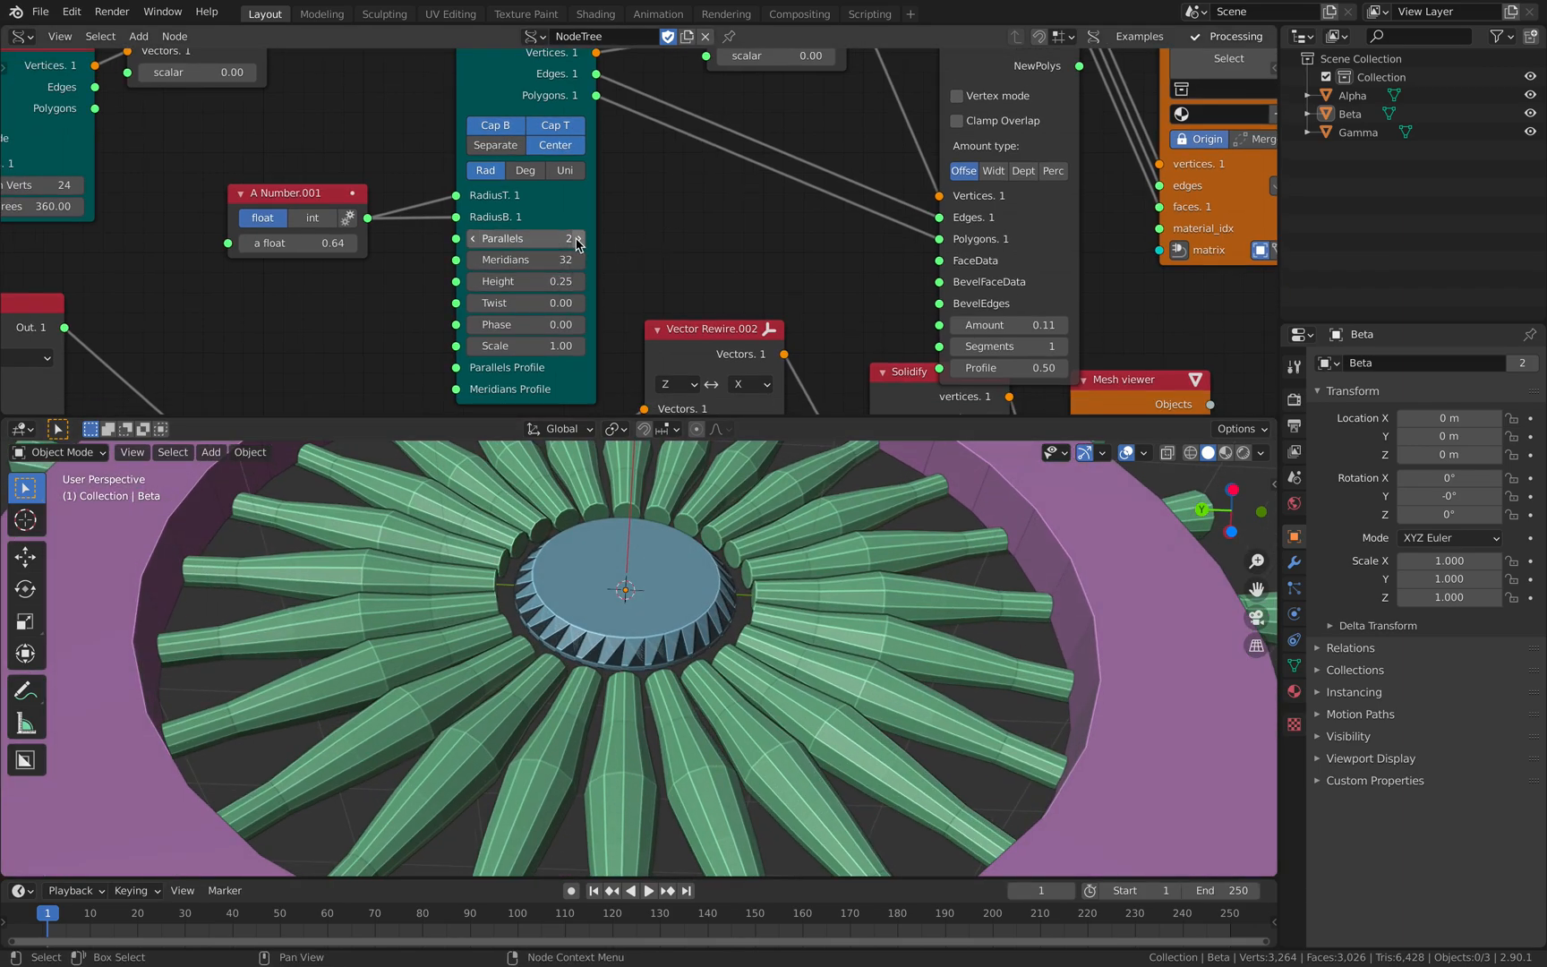
{"action": "left_click", "coordinate": [577, 239]}
{"action": "left_click_drag", "start_coordinate": [535, 281], "coordinate": [610, 281]}
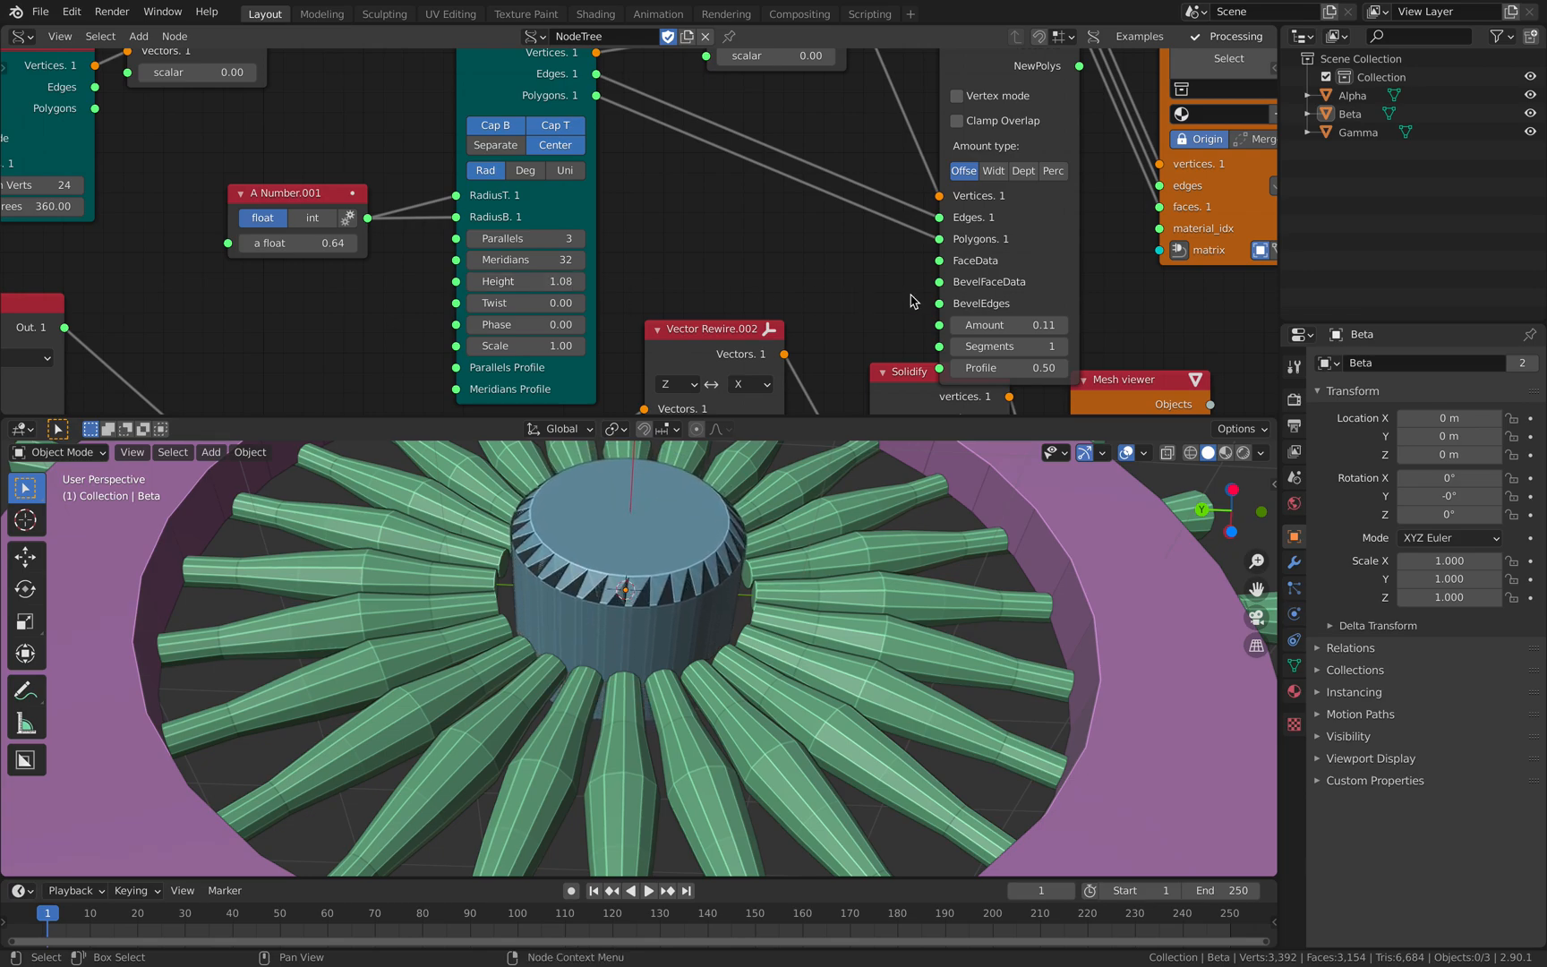
Step: Set the hub's Bevel amount to 0.04 with one segment, and save the file
{"action": "middle_click_drag", "start_coordinate": [906, 291], "coordinate": [788, 253]}
{"action": "left_click", "coordinate": [947, 309]}
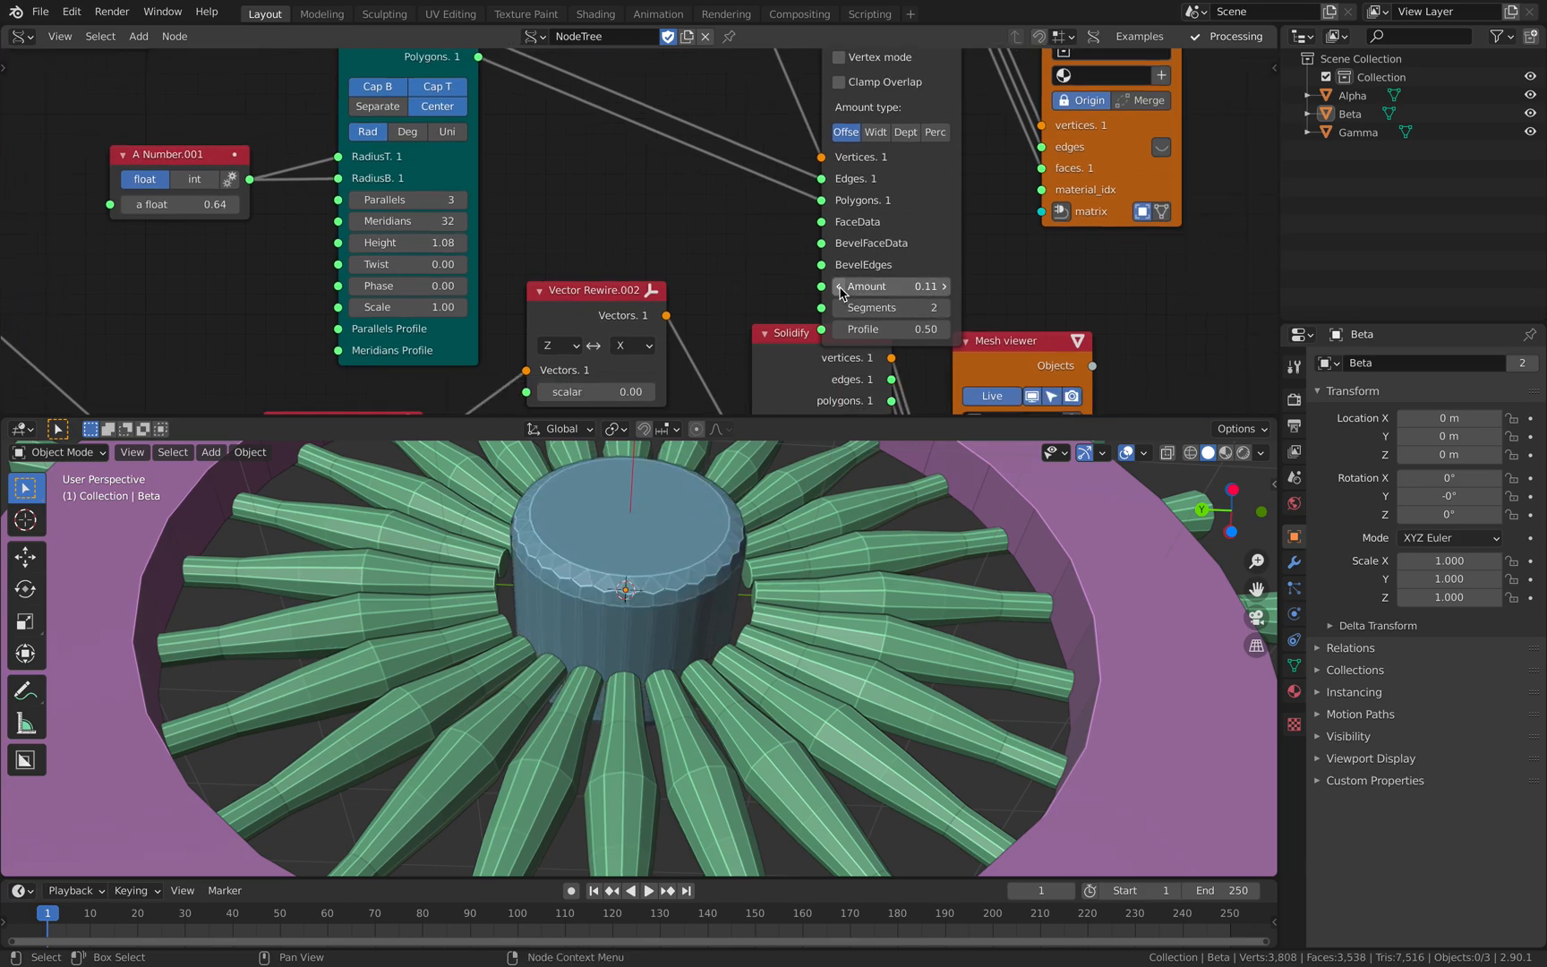
{"action": "left_click_drag", "start_coordinate": [841, 293], "coordinate": [816, 292], "text": "shift"}
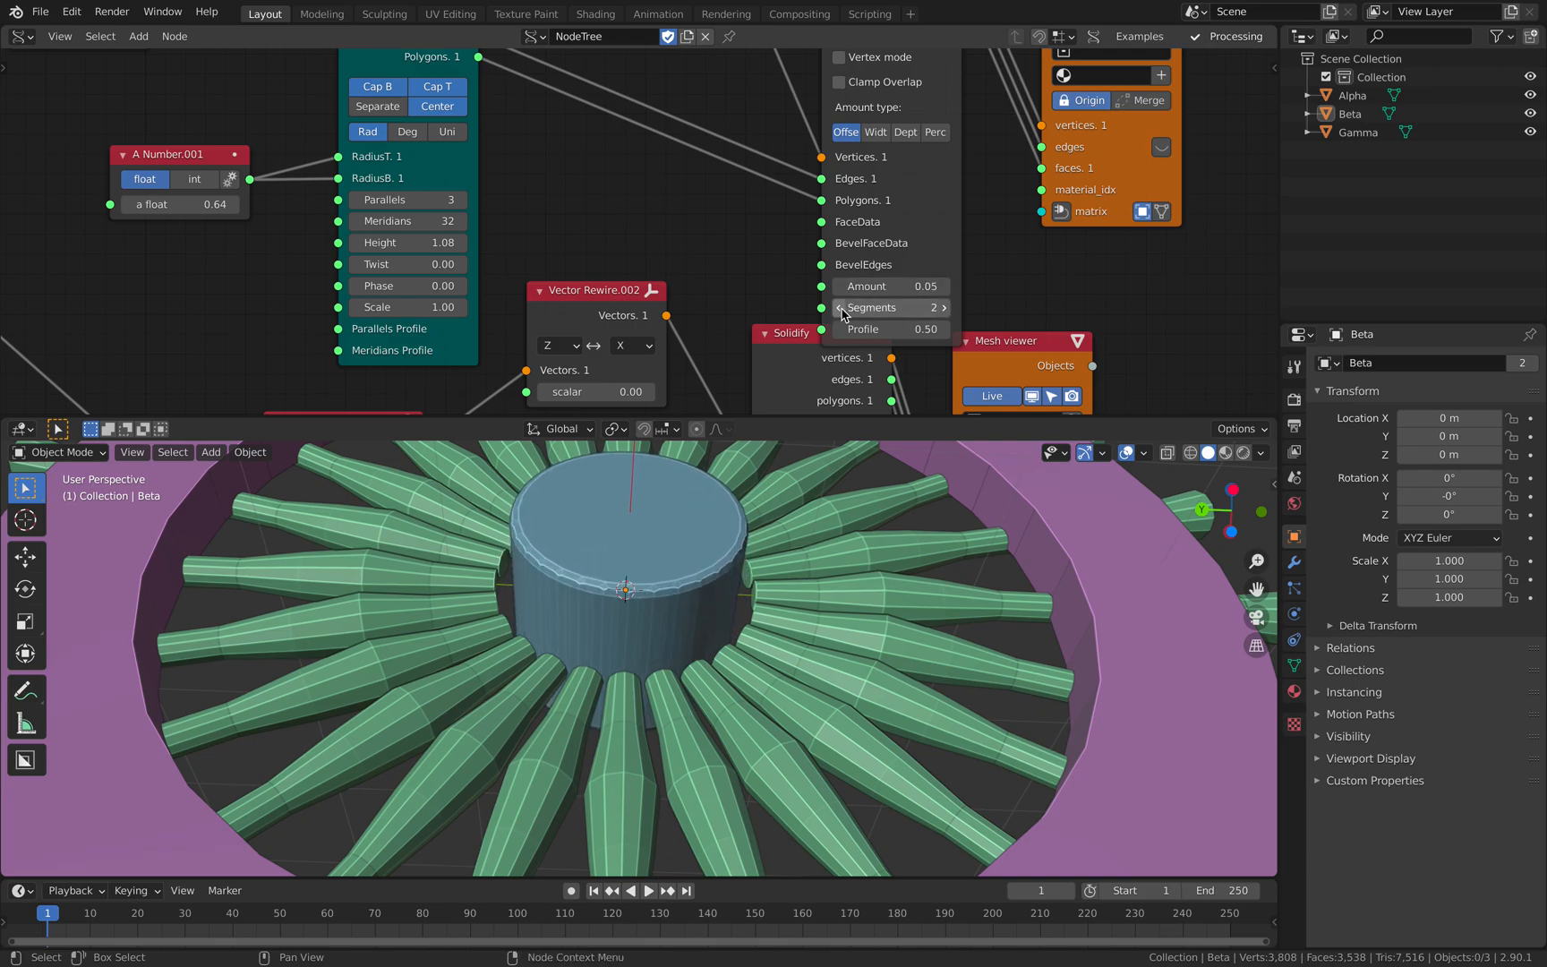
{"action": "left_click_drag", "start_coordinate": [816, 292], "coordinate": [809, 292], "text": "shift"}
{"action": "mouse_move", "coordinate": [640, 626]}
{"action": "middle_mouse_down"}
{"action": "mouse_move", "coordinate": [666, 688]}
{"action": "mouse_move", "coordinate": [756, 709]}
{"action": "mouse_move", "coordinate": [764, 694]}
{"action": "mouse_move", "coordinate": [634, 599]}
{"action": "middle_mouse_up"}
{"action": "key", "text": "ctrl+s"}
Step: Switch the Ring node to R : r mode and set its radial sections to 12
{"action": "scroll", "coordinate": [497, 204], "scroll_direction": "down", "scroll_amount": 4}
{"action": "middle_click_drag", "start_coordinate": [498, 204], "coordinate": [603, 174]}
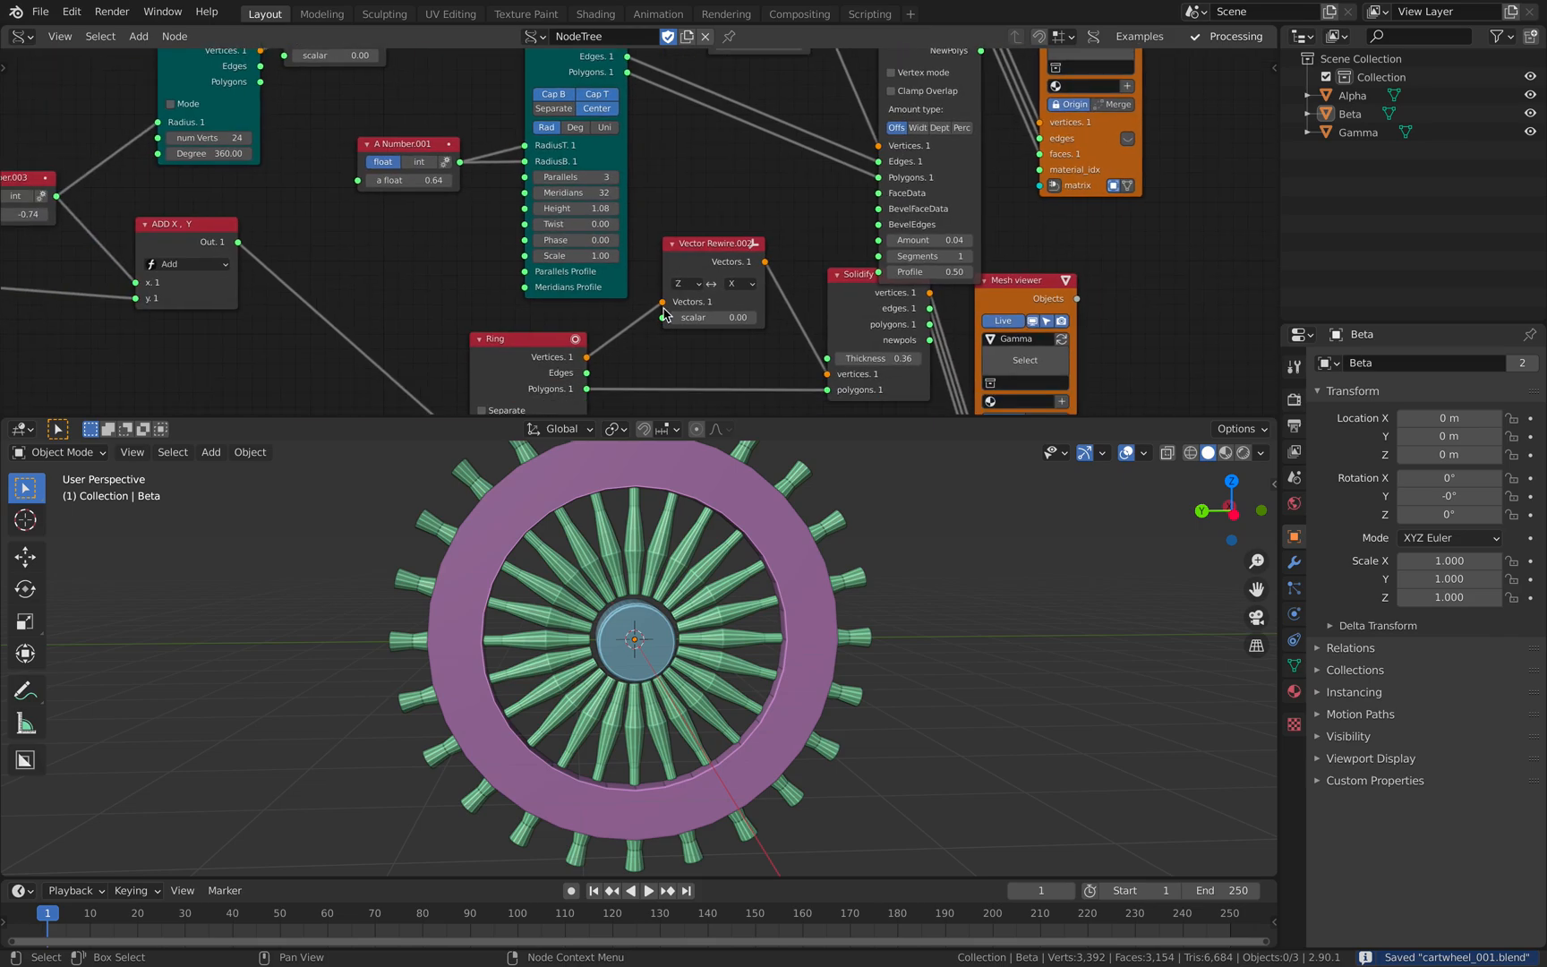
{"action": "middle_click_drag", "start_coordinate": [662, 537], "coordinate": [696, 539]}
{"action": "middle_click_drag", "start_coordinate": [688, 362], "coordinate": [698, 207]}
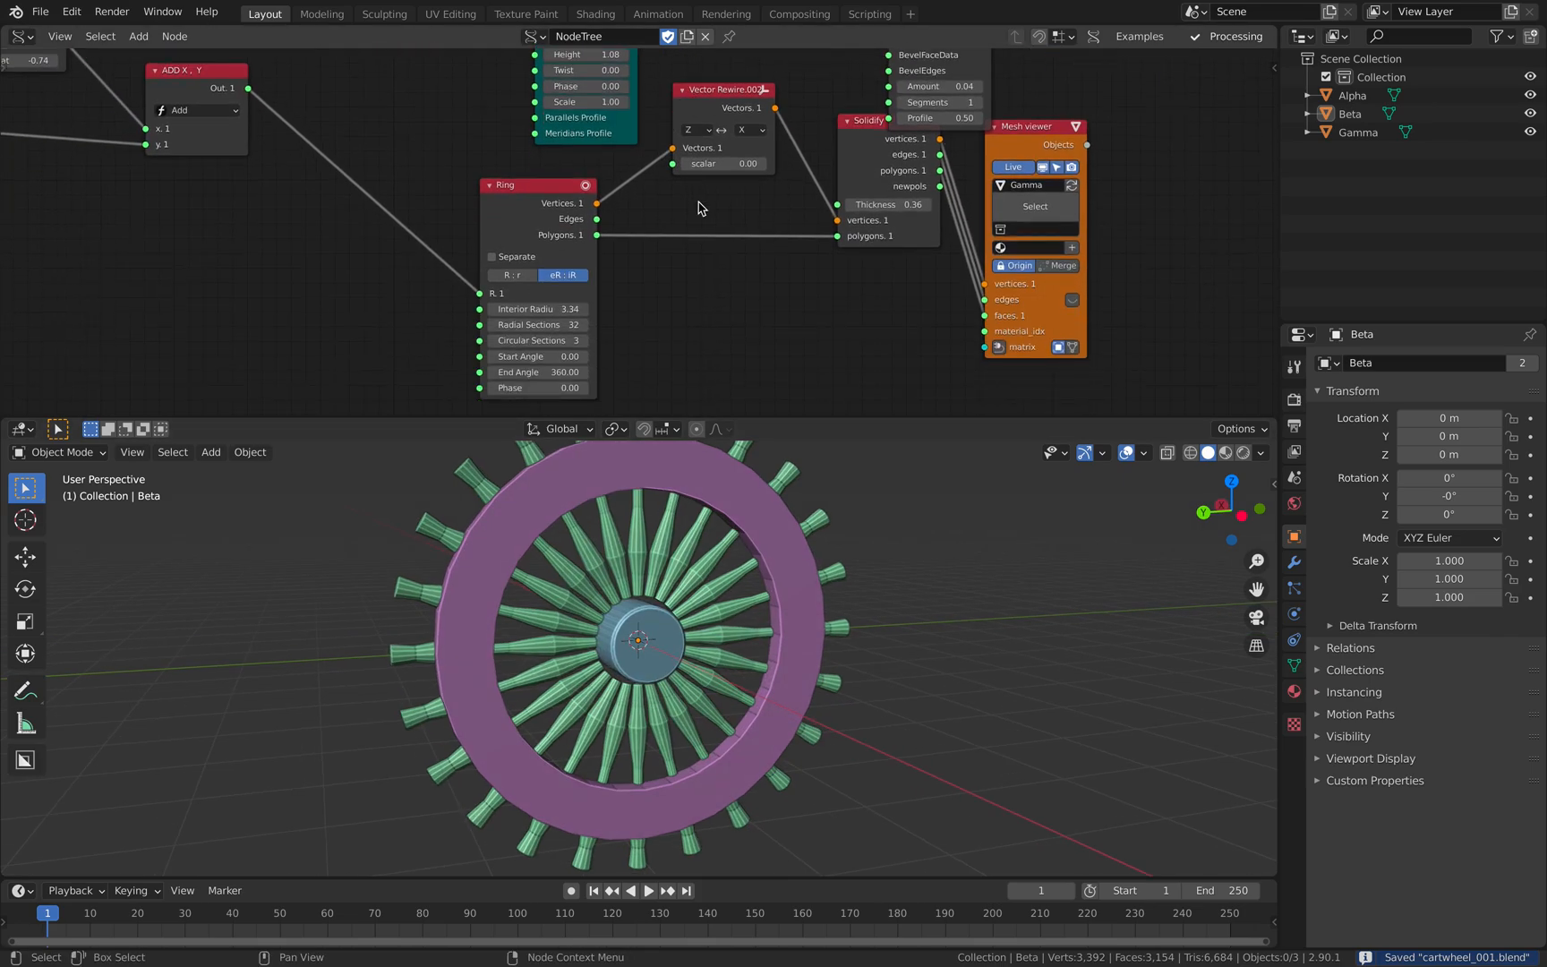
{"action": "left_click", "coordinate": [512, 275]}
{"action": "mouse_move", "coordinate": [546, 315]}
{"action": "left_mouse_down", "text": "shift"}
{"action": "mouse_move", "coordinate": [601, 314]}
{"action": "mouse_move", "coordinate": [563, 314]}
{"action": "left_mouse_up", "text": "shift"}
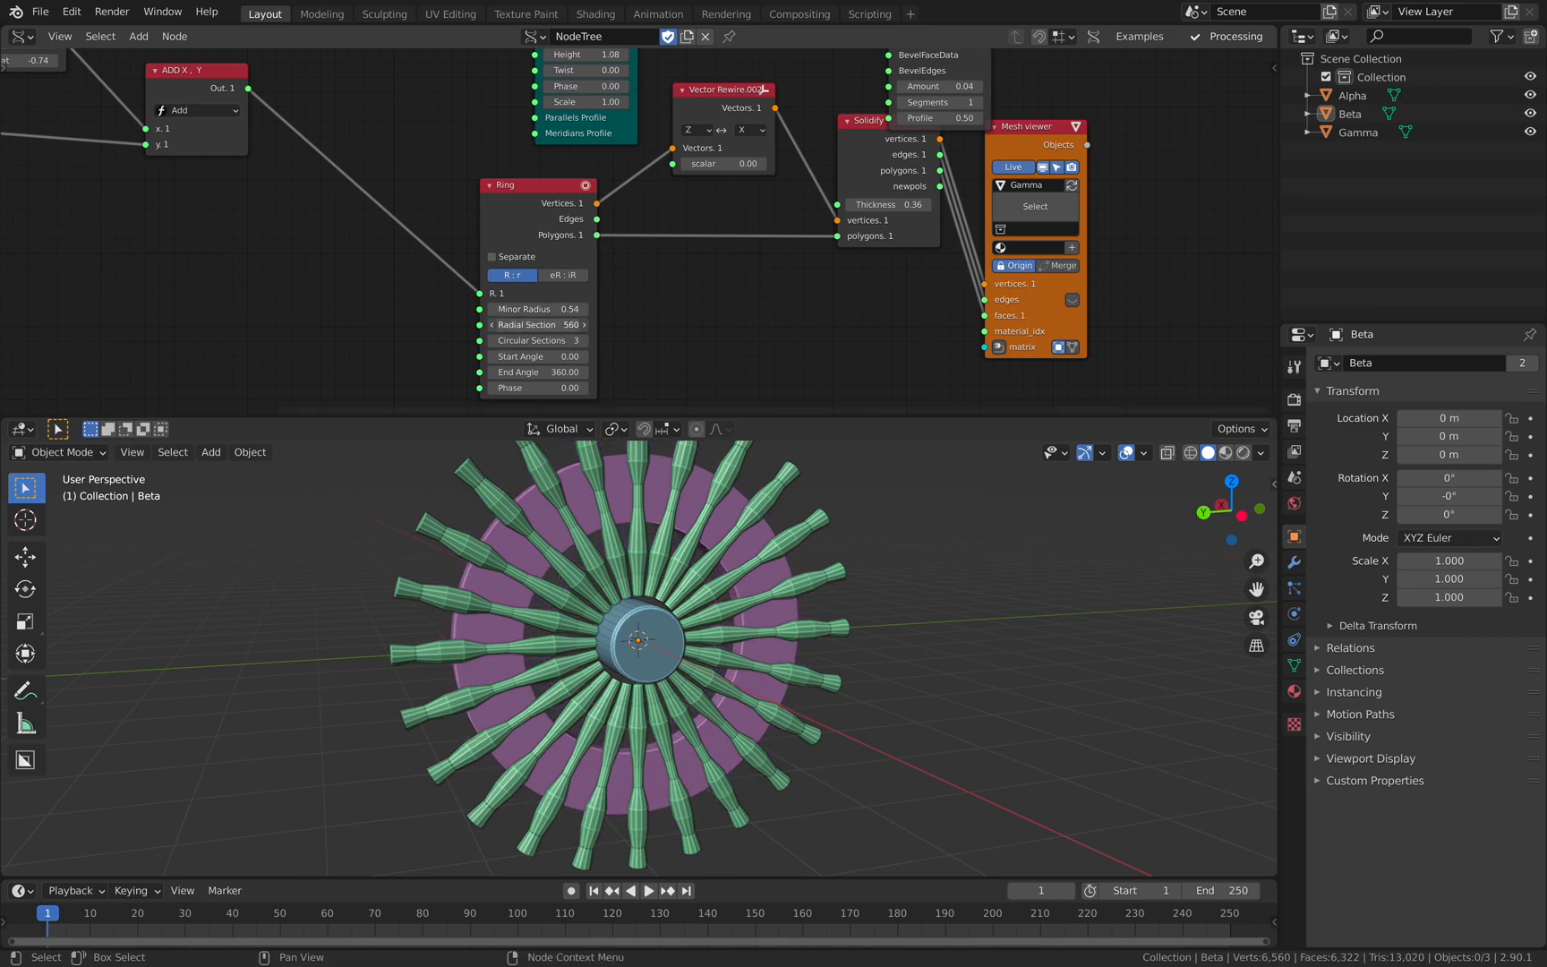
{"action": "type", "text": "12"}
{"action": "key", "text": "Return"}
Step: Disconnect the sum from the Ring, switch it to eR : iR mode, and set exterior radius 4.85, interior radius 3.87 and 20 radial sections
{"action": "left_click_drag", "start_coordinate": [481, 293], "coordinate": [605, 294]}
{"action": "left_click", "coordinate": [582, 325]}
{"action": "left_click", "coordinate": [583, 325]}
{"action": "left_click", "coordinate": [583, 325]}
{"action": "left_click", "coordinate": [582, 325]}
{"action": "left_click", "coordinate": [582, 325]}
{"action": "mouse_move", "coordinate": [555, 298]}
{"action": "left_mouse_down"}
{"action": "mouse_move", "coordinate": [567, 298]}
{"action": "mouse_move", "coordinate": [537, 294]}
{"action": "mouse_move", "coordinate": [537, 309]}
{"action": "mouse_move", "coordinate": [557, 286]}
{"action": "mouse_move", "coordinate": [541, 287]}
{"action": "mouse_move", "coordinate": [573, 309]}
{"action": "mouse_move", "coordinate": [548, 310]}
{"action": "left_mouse_up"}
Step: Increase the ring's Solidify thickness to 0.99, and save the file
{"action": "middle_click_drag", "start_coordinate": [818, 241], "coordinate": [811, 247]}
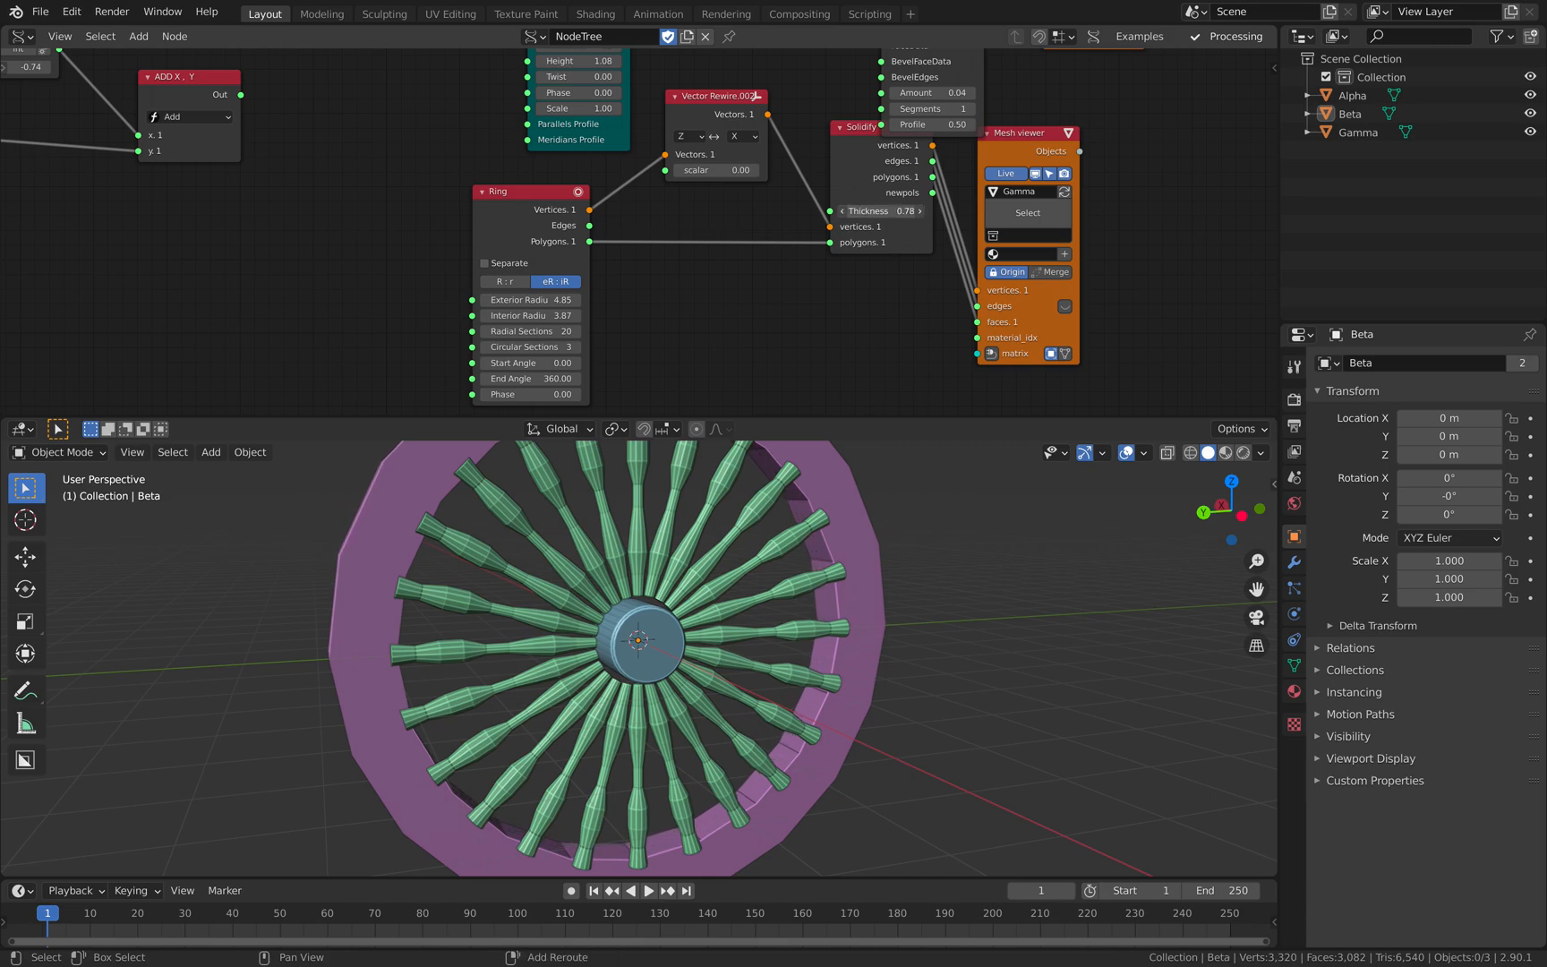
{"action": "left_click_drag", "start_coordinate": [900, 211], "coordinate": [905, 210]}
{"action": "middle_click_drag", "start_coordinate": [888, 266], "coordinate": [860, 301]}
{"action": "left_click_drag", "start_coordinate": [1002, 181], "coordinate": [1075, 174]}
{"action": "middle_click_drag", "start_coordinate": [618, 609], "coordinate": [833, 611]}
{"action": "left_click_drag", "start_coordinate": [872, 245], "coordinate": [955, 245]}
{"action": "key", "text": "ctrl+s"}
Step: Spread out the Solidify node and the Gamma Mesh viewer to make room around them
{"action": "left_click_drag", "start_coordinate": [1041, 185], "coordinate": [1065, 173]}
{"action": "left_click_drag", "start_coordinate": [830, 197], "coordinate": [796, 274]}
{"action": "middle_click_drag", "start_coordinate": [806, 261], "coordinate": [608, 235]}
{"action": "scroll", "coordinate": [611, 232], "scroll_direction": "up", "scroll_amount": 2}
{"action": "middle_click_drag", "start_coordinate": [694, 535], "coordinate": [704, 535]}
{"action": "left_click_drag", "start_coordinate": [618, 310], "coordinate": [669, 208]}
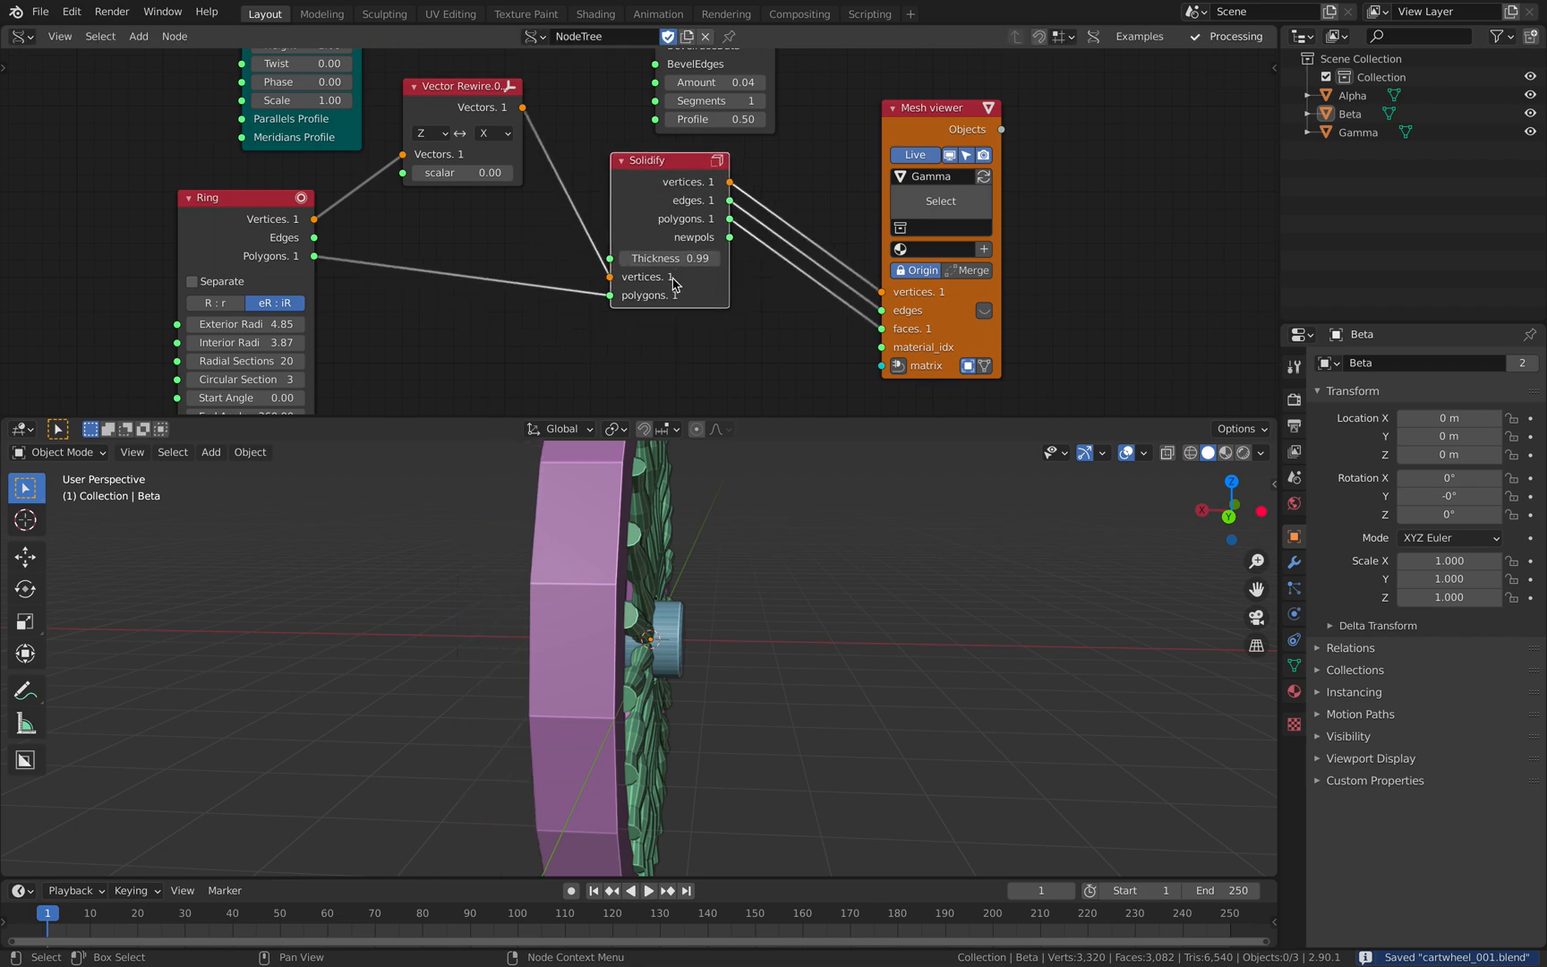
Step: Add an A Number node below Solidify and connect its output to the Solidify thickness
{"action": "middle_click_drag", "start_coordinate": [496, 352], "coordinate": [510, 301]}
{"action": "key", "text": "shift+a"}
{"action": "type", "text": "a n"}
{"action": "key", "text": "Return"}
{"action": "left_click", "coordinate": [488, 333]}
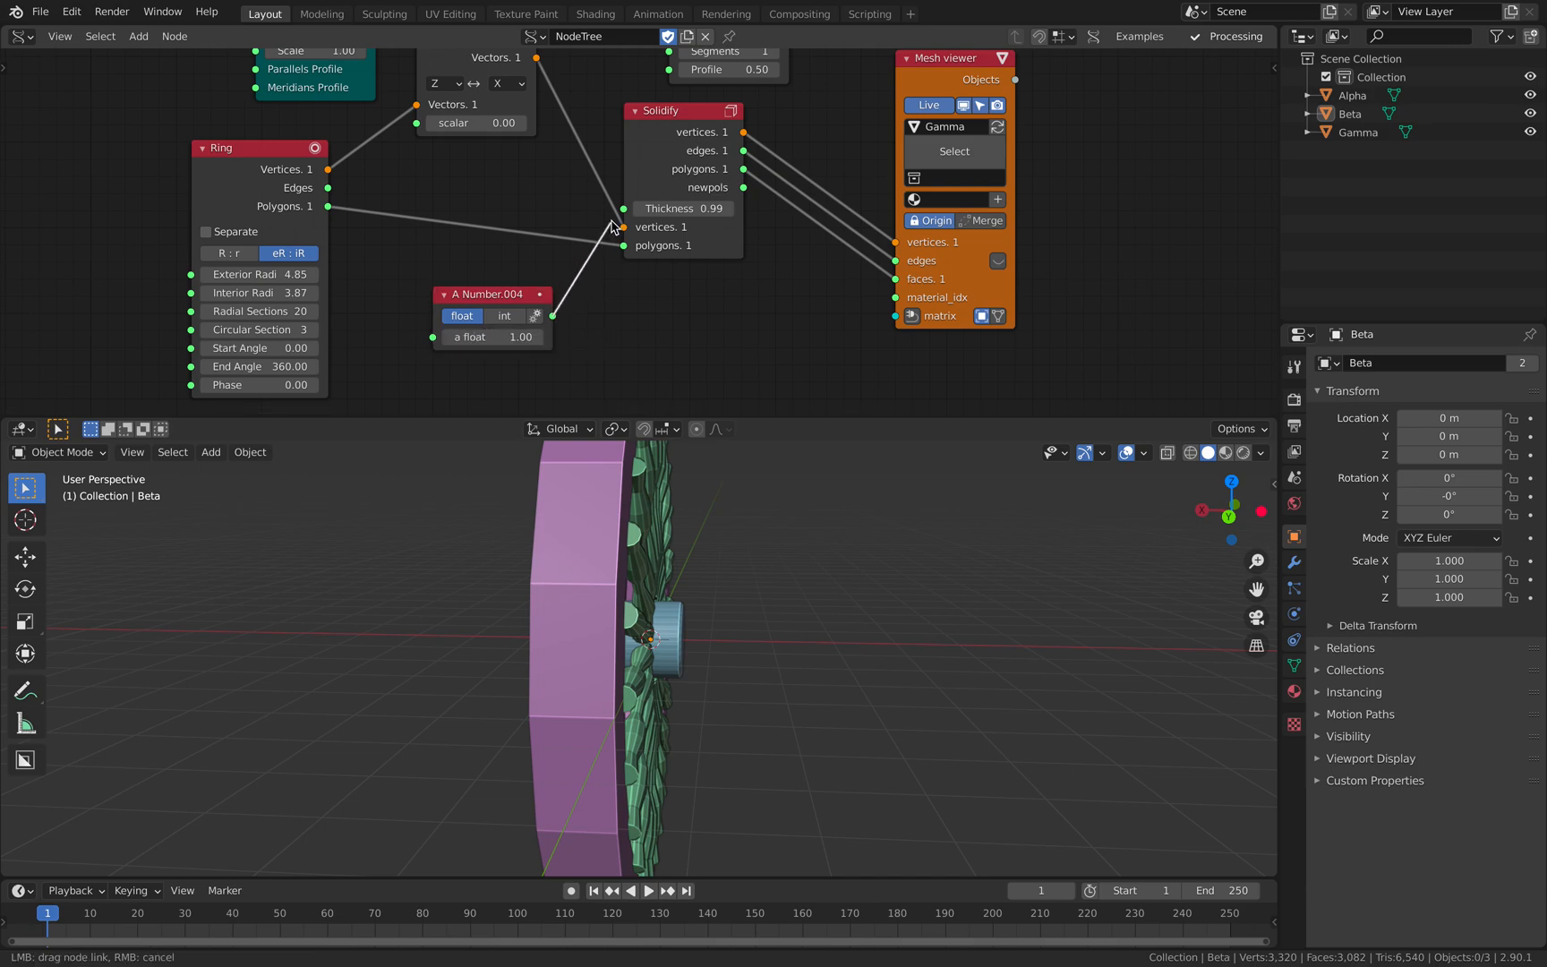
{"action": "left_click_drag", "start_coordinate": [492, 336], "coordinate": [503, 336]}
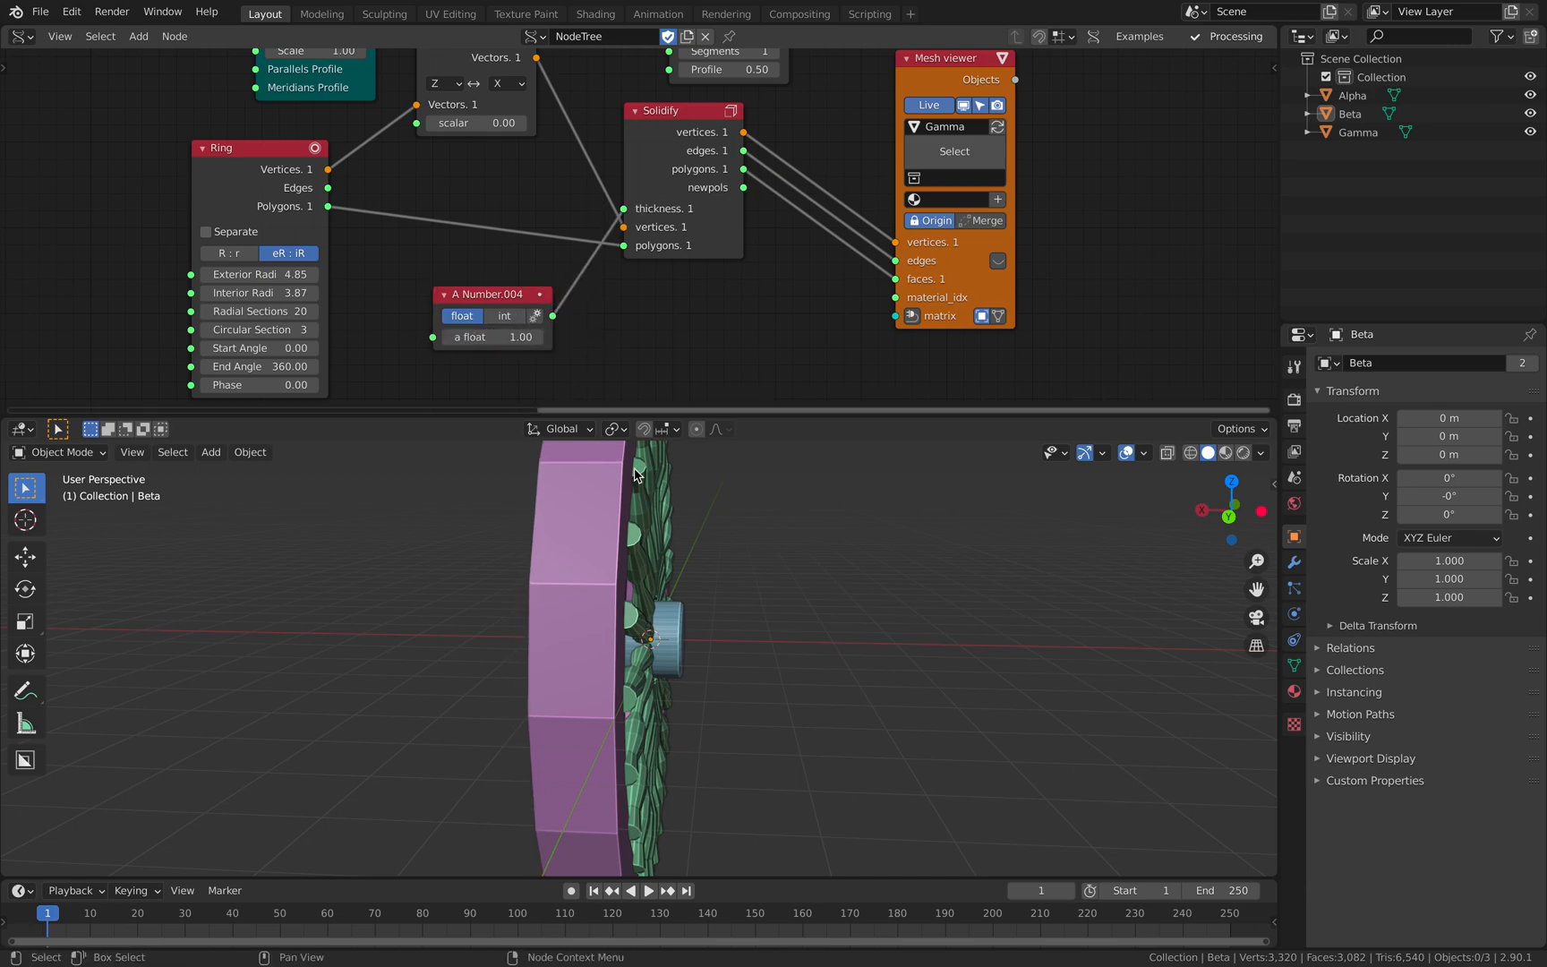
Step: Insert a Move node on the vertices link between Solidify and the Gamma Mesh viewer
{"action": "middle_click_drag", "start_coordinate": [695, 660], "coordinate": [698, 668]}
{"action": "middle_click_drag", "start_coordinate": [777, 335], "coordinate": [742, 352]}
{"action": "left_click_drag", "start_coordinate": [884, 107], "coordinate": [967, 105]}
{"action": "key", "text": "shift+a"}
{"action": "left_click", "coordinate": [873, 141]}
{"action": "type", "text": "move"}
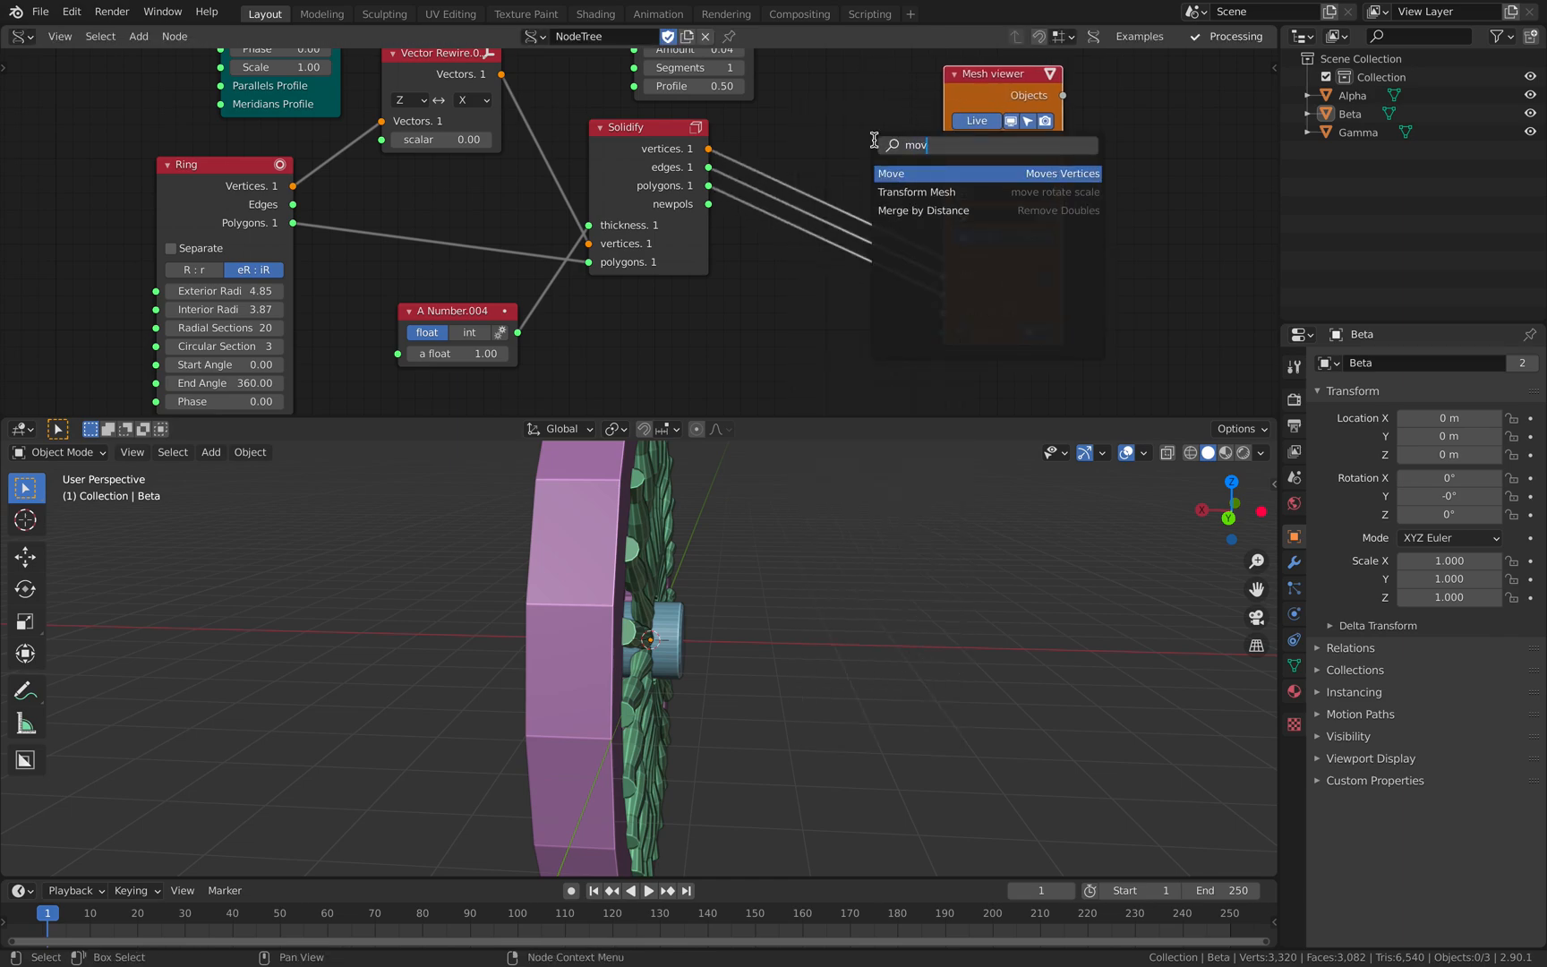
{"action": "key", "text": "Return"}
{"action": "left_click", "coordinate": [825, 183]}
Step: Set the Move node's X movement to 1.00, and reposition the A Number.004 and Move nodes
{"action": "left_click", "coordinate": [833, 205]}
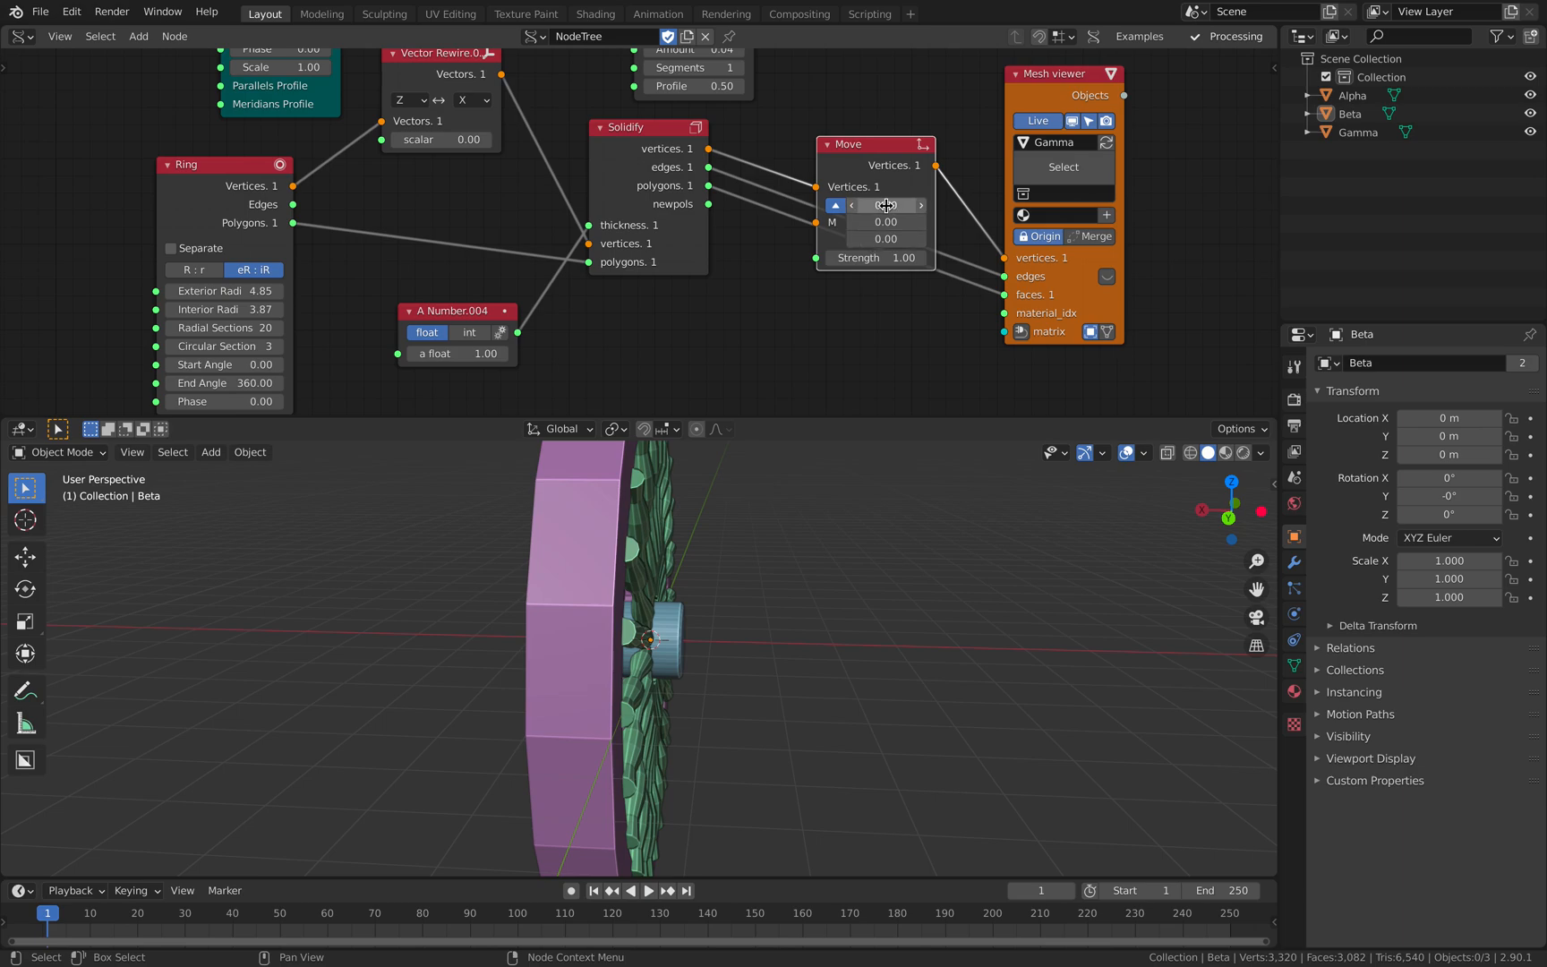
{"action": "left_click_drag", "start_coordinate": [885, 205], "coordinate": [892, 206]}
{"action": "left_click_drag", "start_coordinate": [488, 330], "coordinate": [474, 328]}
{"action": "left_click_drag", "start_coordinate": [873, 161], "coordinate": [892, 121]}
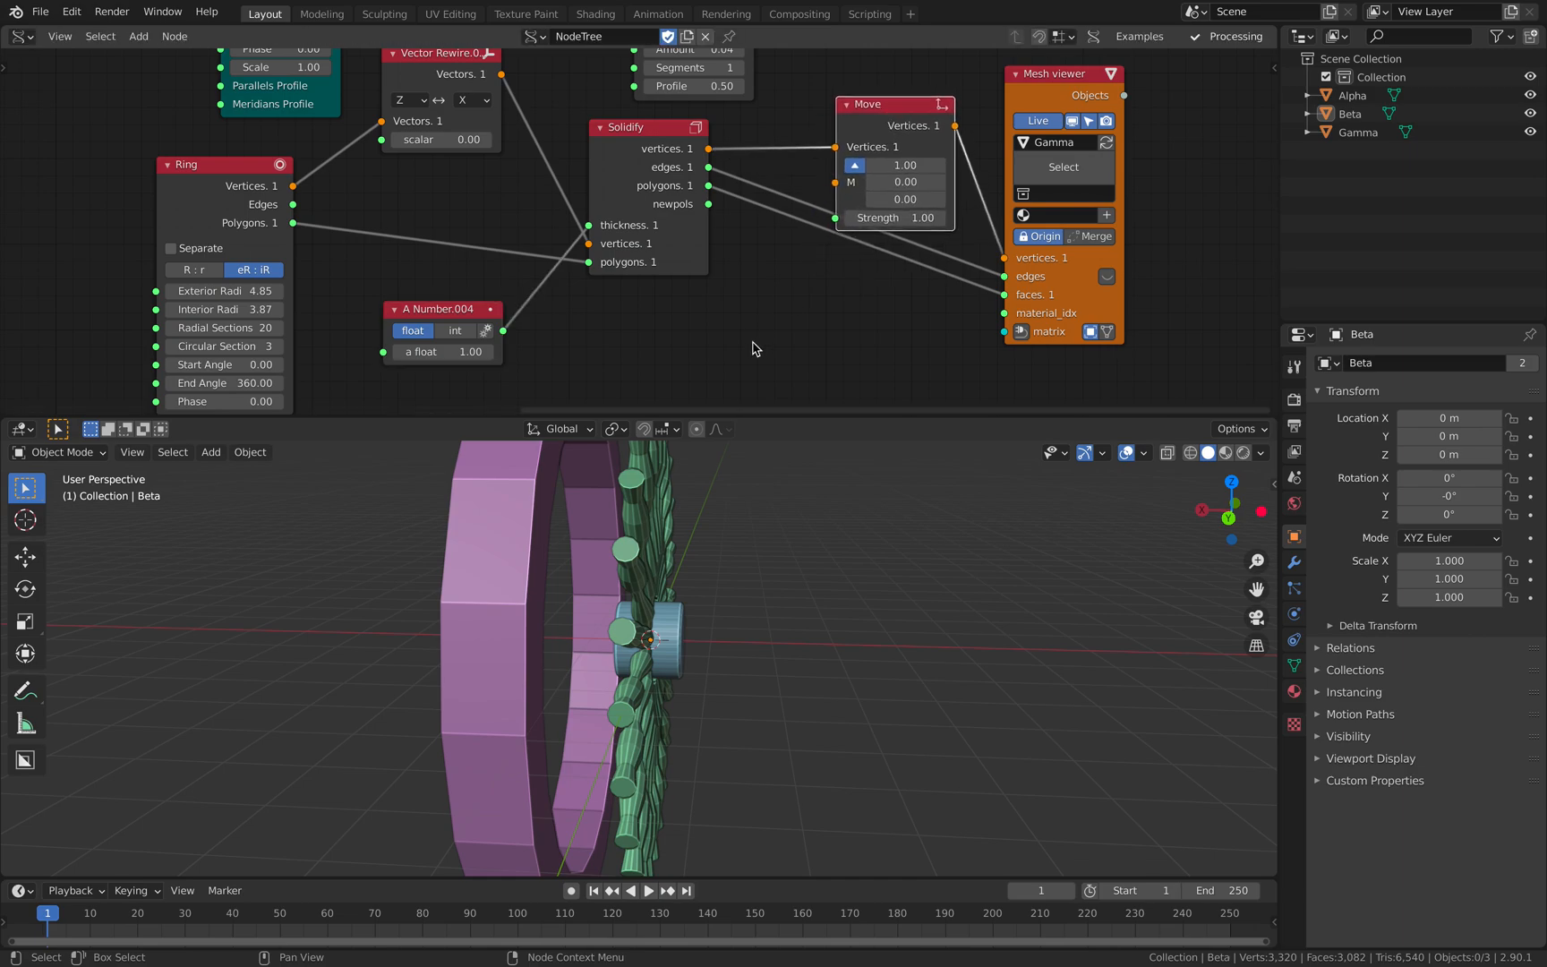
Step: Add a Vector in node, feed its X from A Number.004, and connect its vectors to the Move node's movement vectors
{"action": "key", "text": "alt+space"}
{"action": "type", "text": "vector in"}
{"action": "key", "text": "Return"}
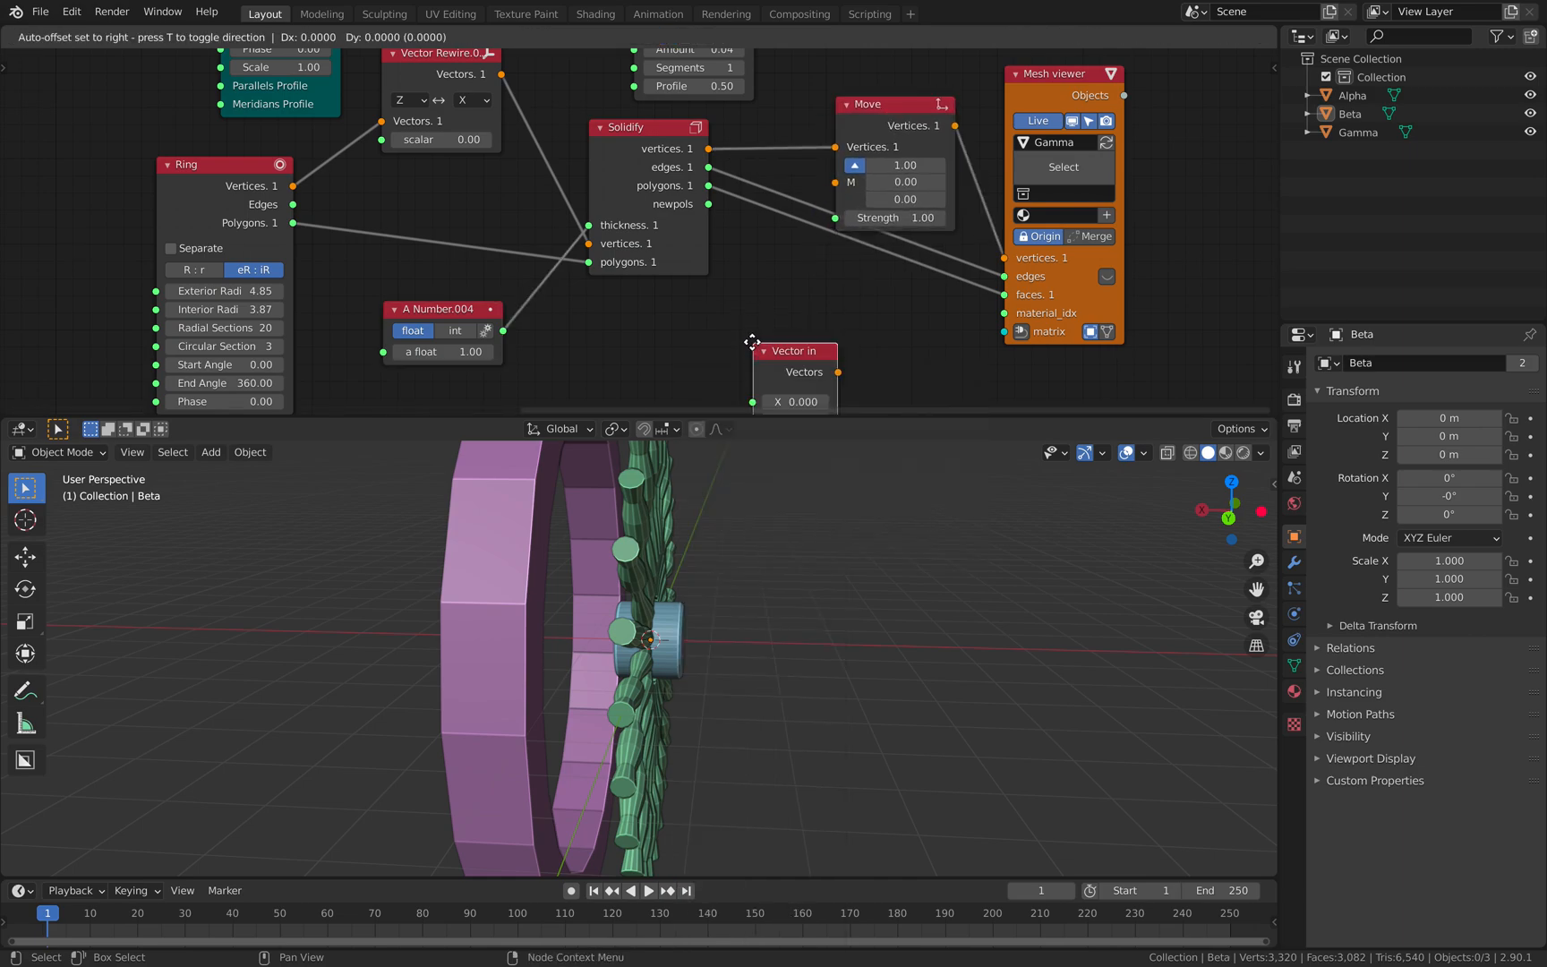
{"action": "left_click", "coordinate": [720, 281]}
{"action": "middle_click_drag", "start_coordinate": [721, 281], "coordinate": [752, 202]}
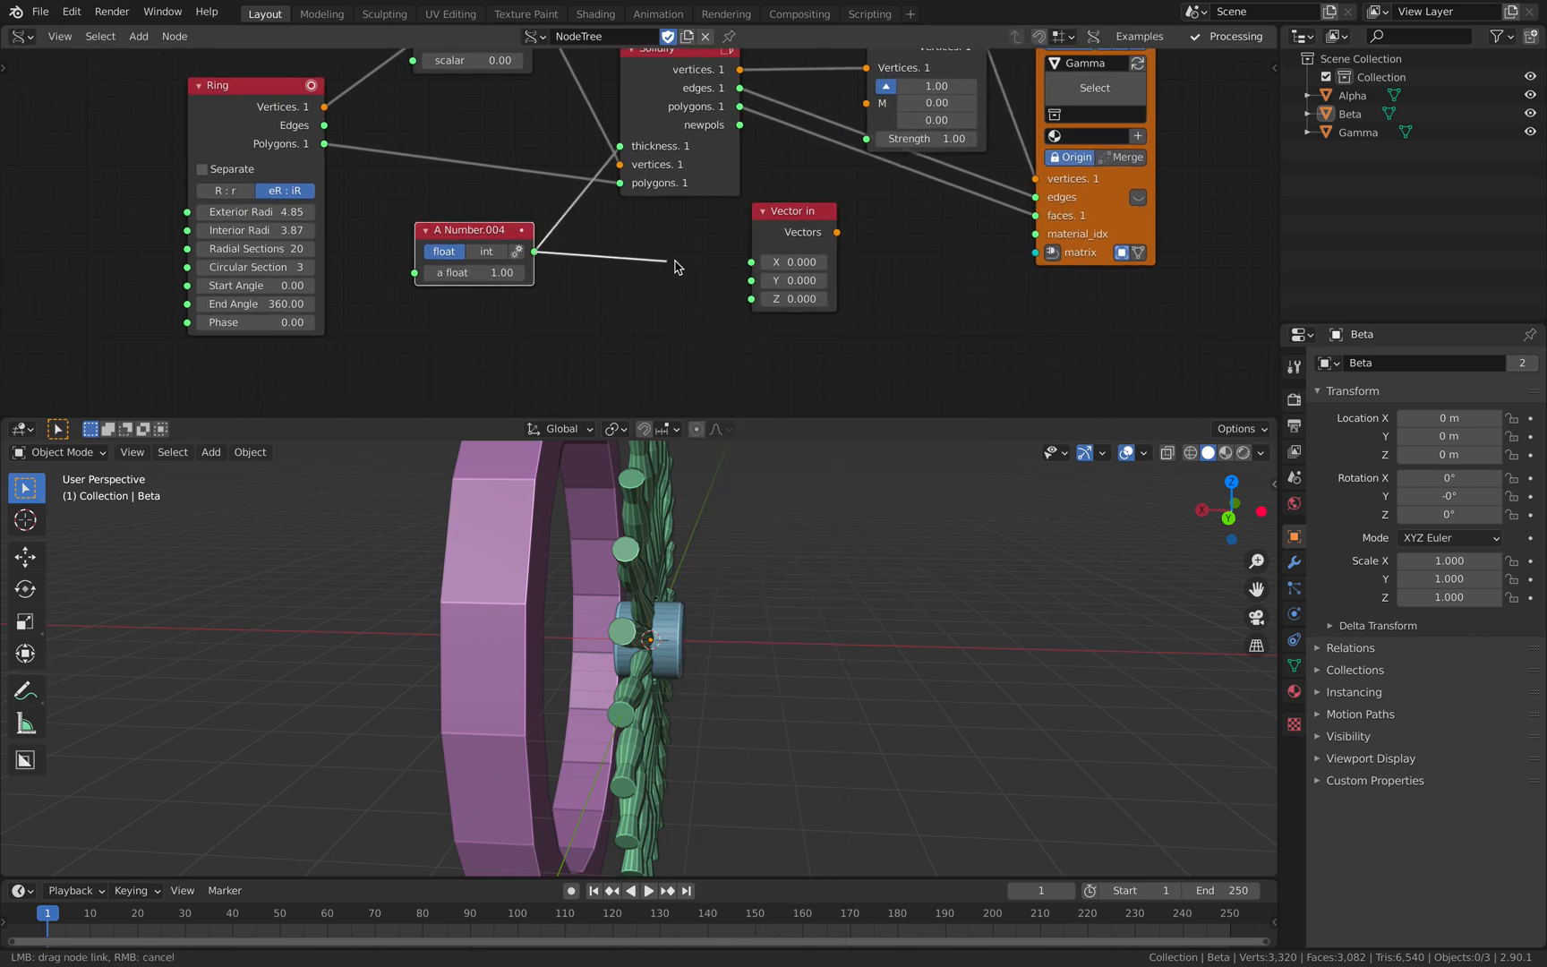
{"action": "left_click_drag", "start_coordinate": [744, 268], "coordinate": [749, 263]}
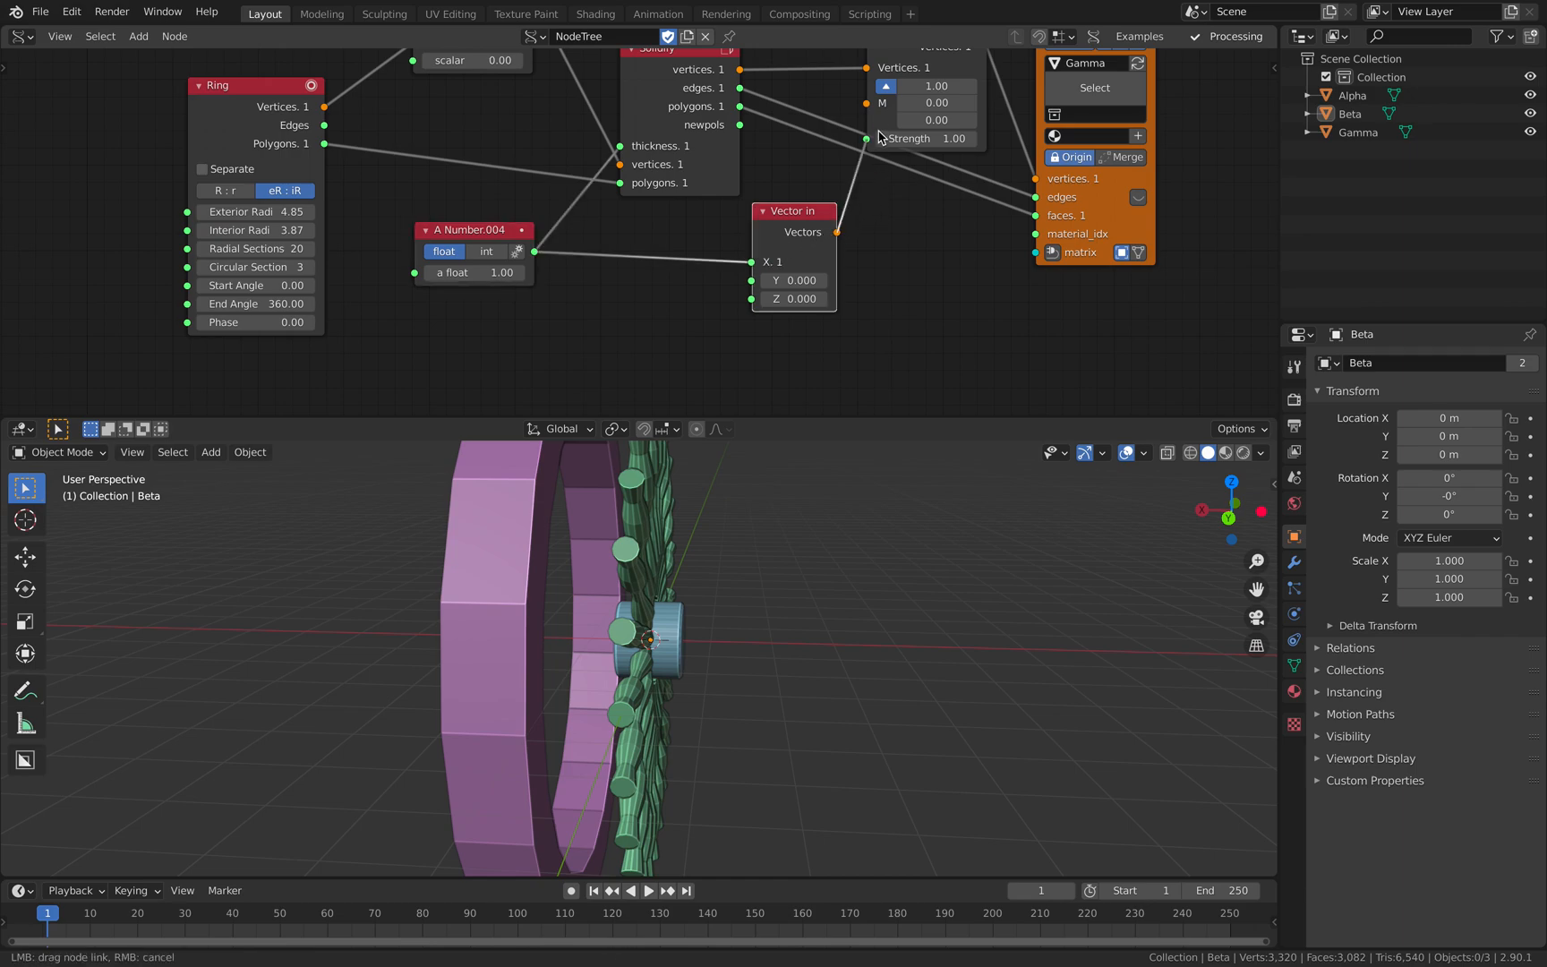
{"action": "left_click_drag", "start_coordinate": [876, 105], "coordinate": [869, 103]}
{"action": "left_click_drag", "start_coordinate": [805, 218], "coordinate": [772, 223]}
{"action": "mouse_move", "coordinate": [486, 272]}
{"action": "left_mouse_down"}
{"action": "mouse_move", "coordinate": [559, 272]}
{"action": "mouse_move", "coordinate": [487, 272]}
{"action": "left_mouse_up"}
{"action": "left_click_drag", "start_coordinate": [748, 229], "coordinate": [751, 224]}
Step: Insert a Multiply math node with y set to -0.5 between A Number.004 and the Vector in X, and save the file
{"action": "key", "text": "alt+space"}
{"action": "type", "text": "math"}
{"action": "key", "text": "Down"}
{"action": "key", "text": "Down"}
{"action": "key", "text": "Down"}
{"action": "key", "text": "Return"}
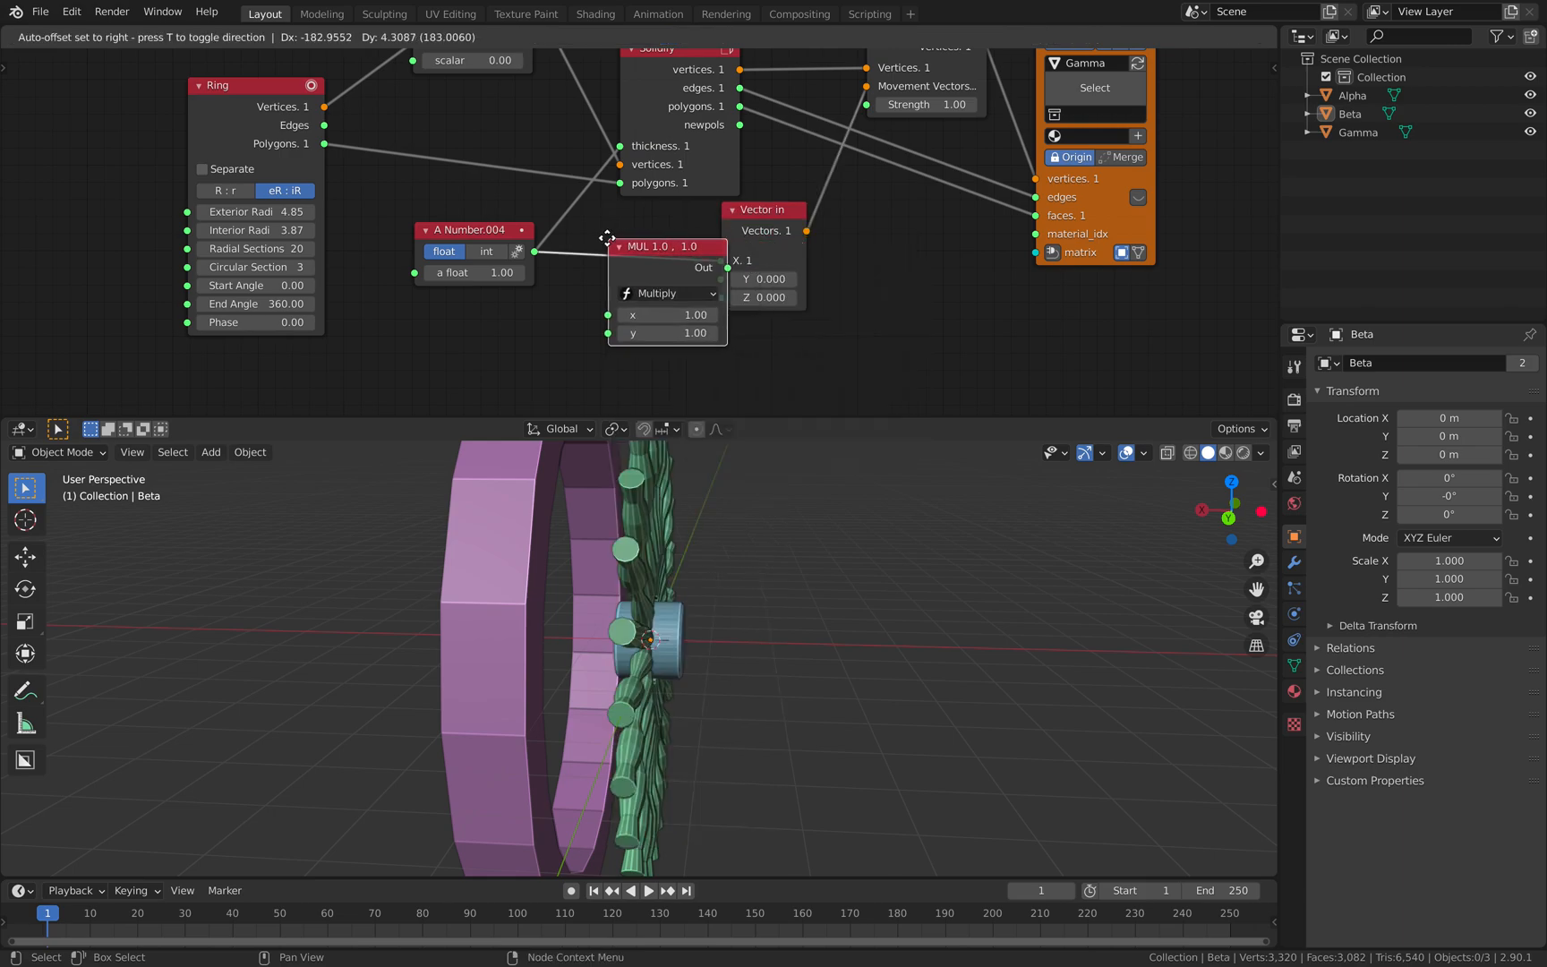
{"action": "left_click", "coordinate": [603, 239]}
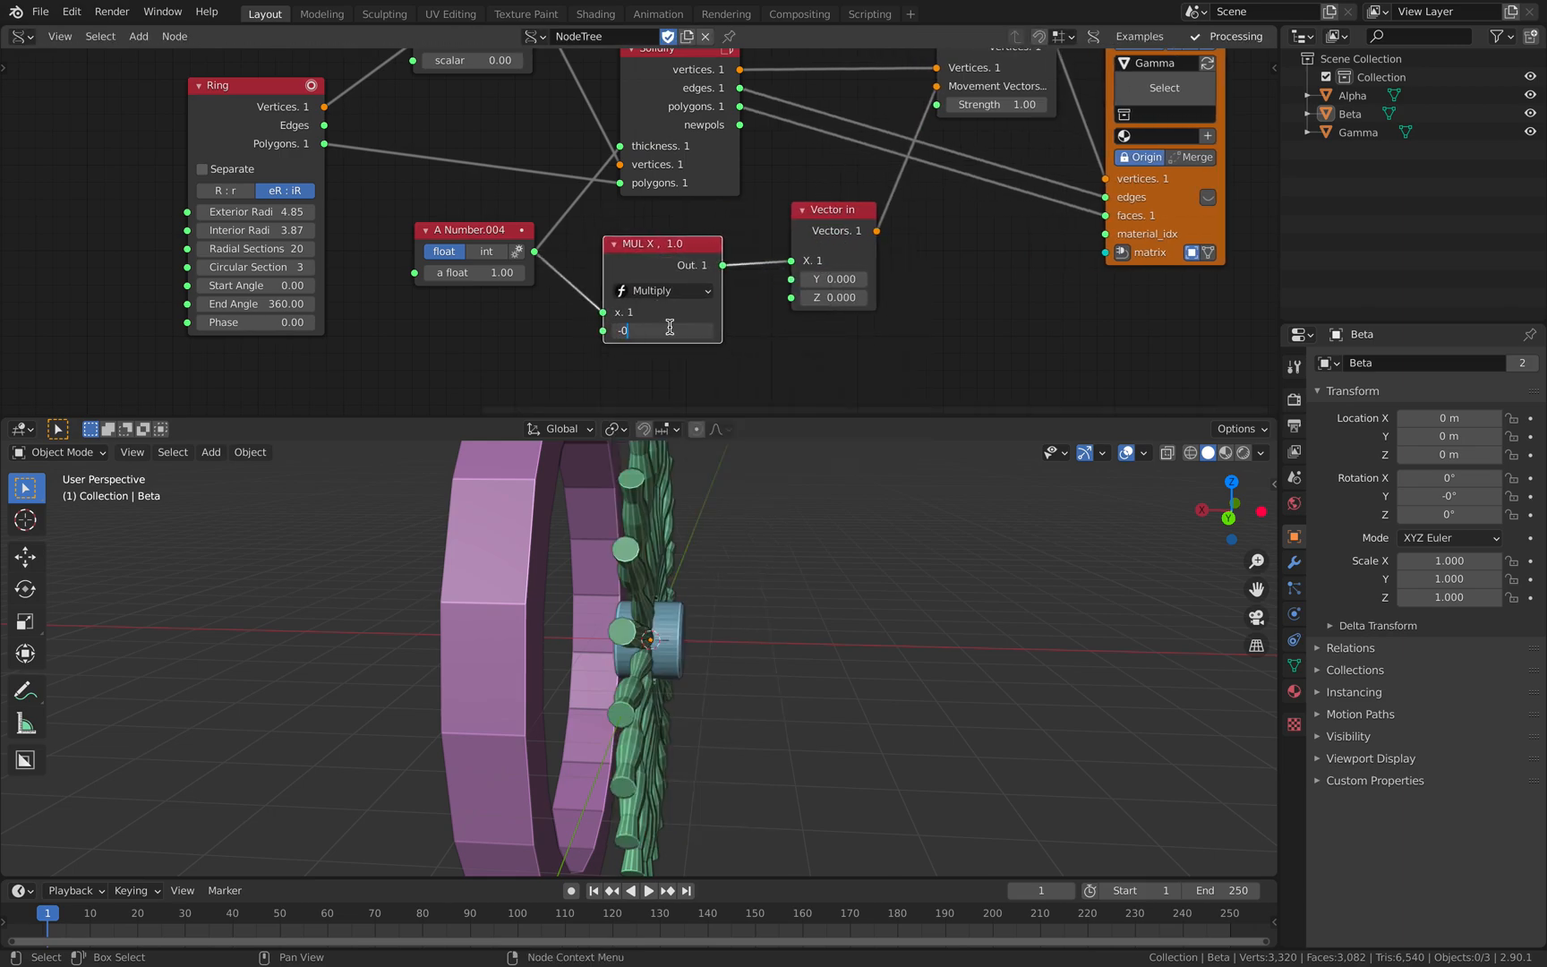
{"action": "key", "text": "Return"}
{"action": "middle_click_drag", "start_coordinate": [519, 302], "coordinate": [473, 342]}
{"action": "key", "text": "ctrl+s"}
Step: Rearrange the lower part of the node tree, moving the Beta Mesh viewer outward in line with the Gamma Mesh viewer
{"action": "mouse_move", "coordinate": [470, 324]}
{"action": "left_mouse_down"}
{"action": "mouse_move", "coordinate": [626, 324]}
{"action": "mouse_move", "coordinate": [448, 324]}
{"action": "mouse_move", "coordinate": [490, 324]}
{"action": "mouse_move", "coordinate": [468, 324]}
{"action": "mouse_move", "coordinate": [493, 309]}
{"action": "left_mouse_up"}
{"action": "scroll", "coordinate": [645, 371], "scroll_direction": "down", "scroll_amount": 5}
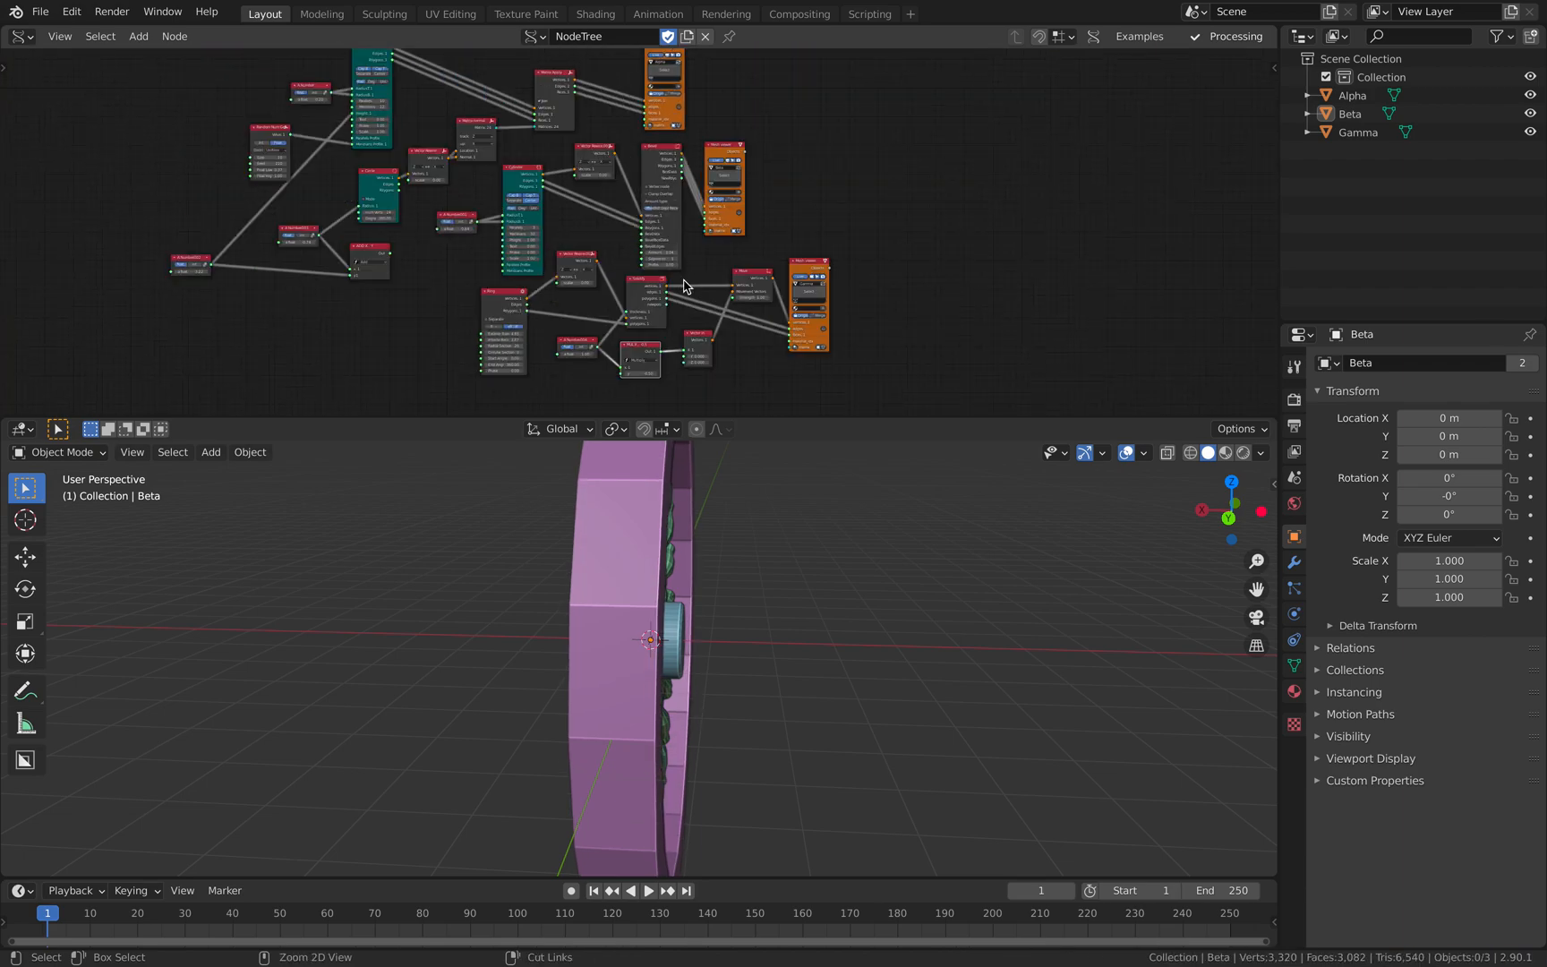
{"action": "scroll", "coordinate": [662, 259], "scroll_direction": "up", "scroll_amount": 3}
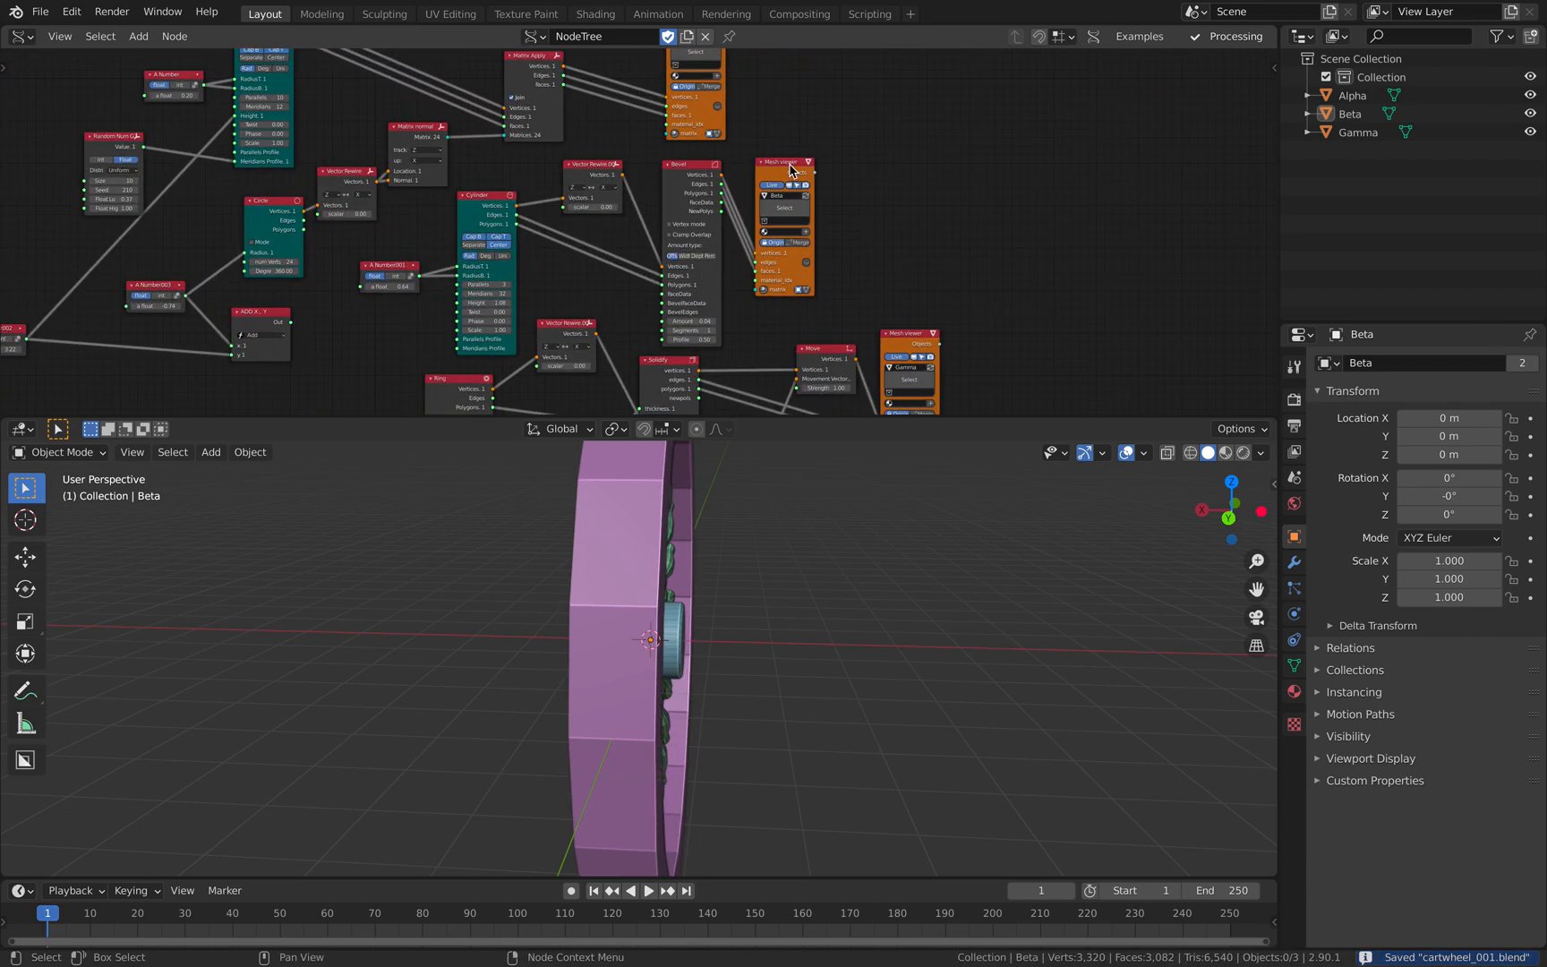
{"action": "middle_click_drag", "start_coordinate": [789, 165], "coordinate": [762, 234]}
{"action": "left_click_drag", "start_coordinate": [673, 84], "coordinate": [758, 79]}
{"action": "left_click_drag", "start_coordinate": [757, 233], "coordinate": [765, 236]}
{"action": "middle_click_drag", "start_coordinate": [852, 361], "coordinate": [821, 207]}
{"action": "left_click_drag", "start_coordinate": [865, 251], "coordinate": [877, 267]}
{"action": "middle_click_drag", "start_coordinate": [877, 266], "coordinate": [870, 308]}
{"action": "left_click_drag", "start_coordinate": [742, 125], "coordinate": [873, 127]}
{"action": "middle_click_drag", "start_coordinate": [873, 127], "coordinate": [844, 217]}
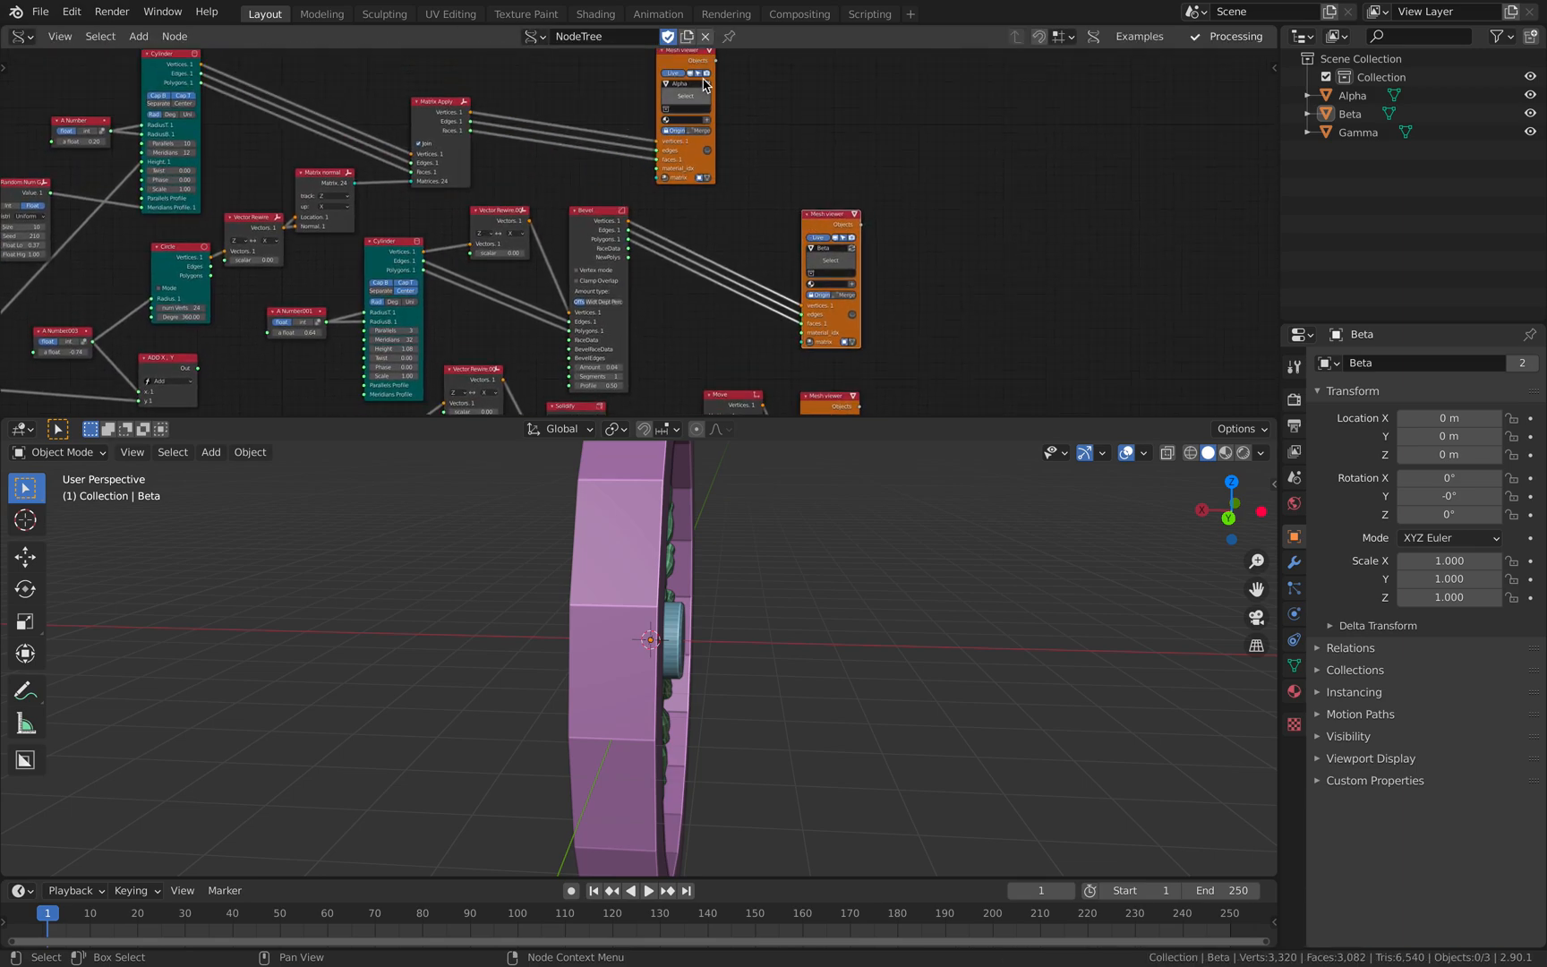
Step: Move the Alpha Mesh viewer above the Beta one, shift Matrix Apply closer to it, and save the file
{"action": "left_click_drag", "start_coordinate": [701, 58], "coordinate": [850, 65]}
{"action": "middle_click_drag", "start_coordinate": [559, 138], "coordinate": [735, 173]}
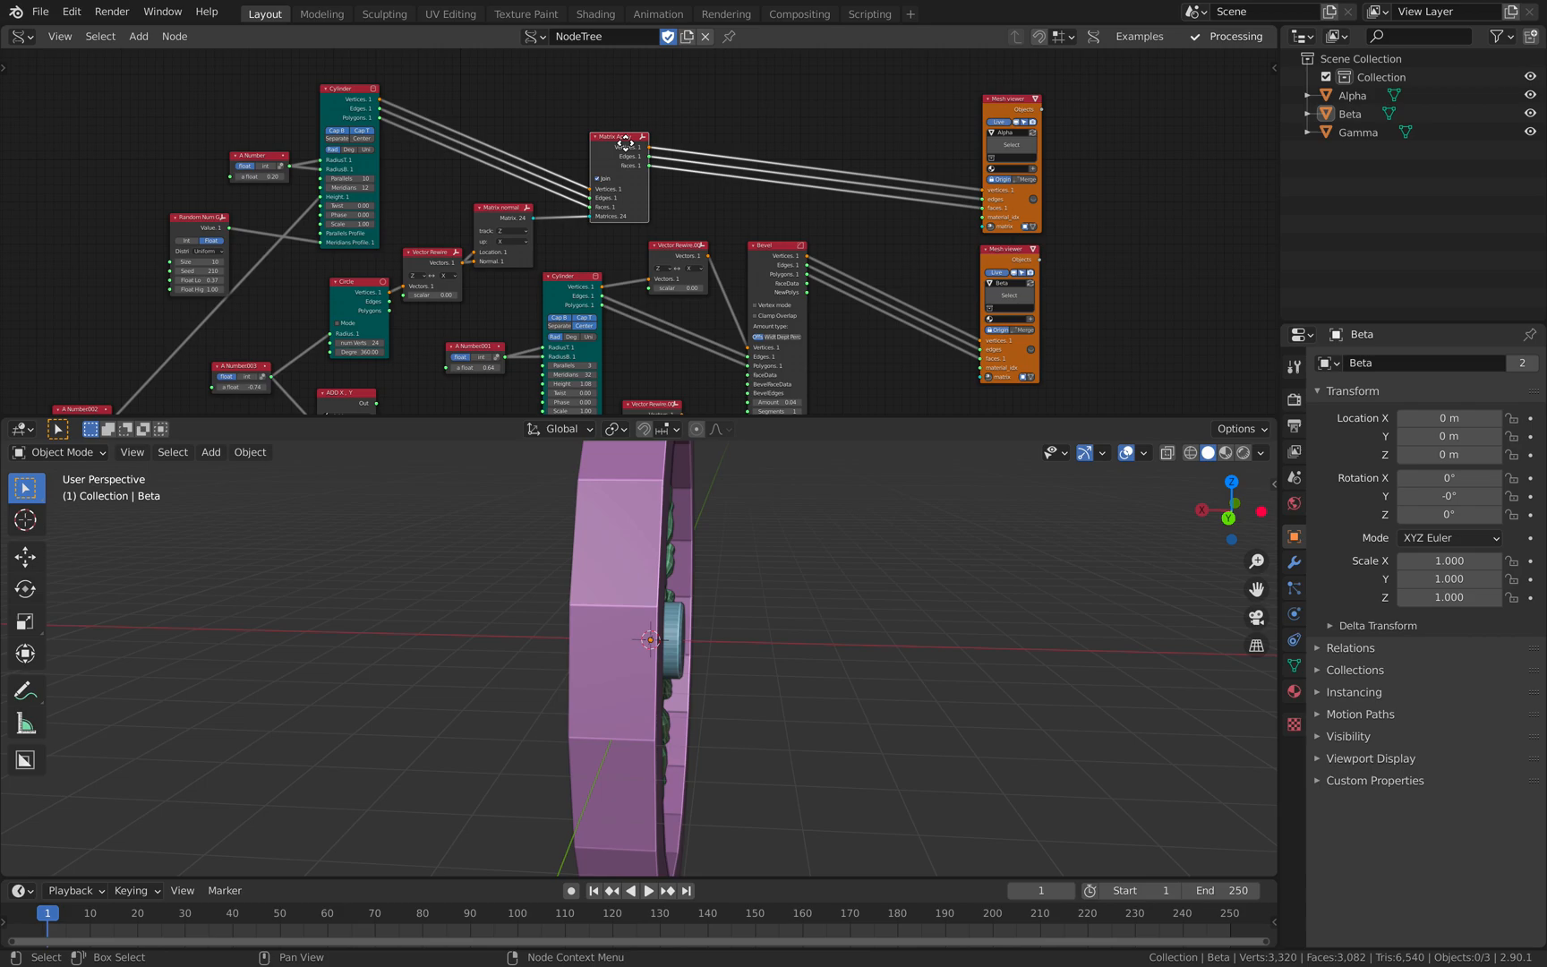
{"action": "left_click_drag", "start_coordinate": [632, 156], "coordinate": [836, 125]}
{"action": "middle_click_drag", "start_coordinate": [627, 627], "coordinate": [588, 604]}
{"action": "key", "text": "ctrl+s"}
Step: Select the Gamma ring, set the hub Cylinder's parallels to 7, and save the file
{"action": "left_click", "coordinate": [735, 552]}
{"action": "scroll", "coordinate": [649, 651], "scroll_direction": "up", "scroll_amount": 2}
{"action": "mouse_move", "coordinate": [599, 219]}
{"action": "middle_mouse_down"}
{"action": "mouse_move", "coordinate": [582, 196]}
{"action": "mouse_move", "coordinate": [590, 212]}
{"action": "middle_mouse_up"}
{"action": "scroll", "coordinate": [590, 213], "scroll_direction": "up", "scroll_amount": 3}
{"action": "scroll", "coordinate": [581, 201], "scroll_direction": "up", "scroll_amount": 2}
{"action": "key", "text": "ctrl+s"}
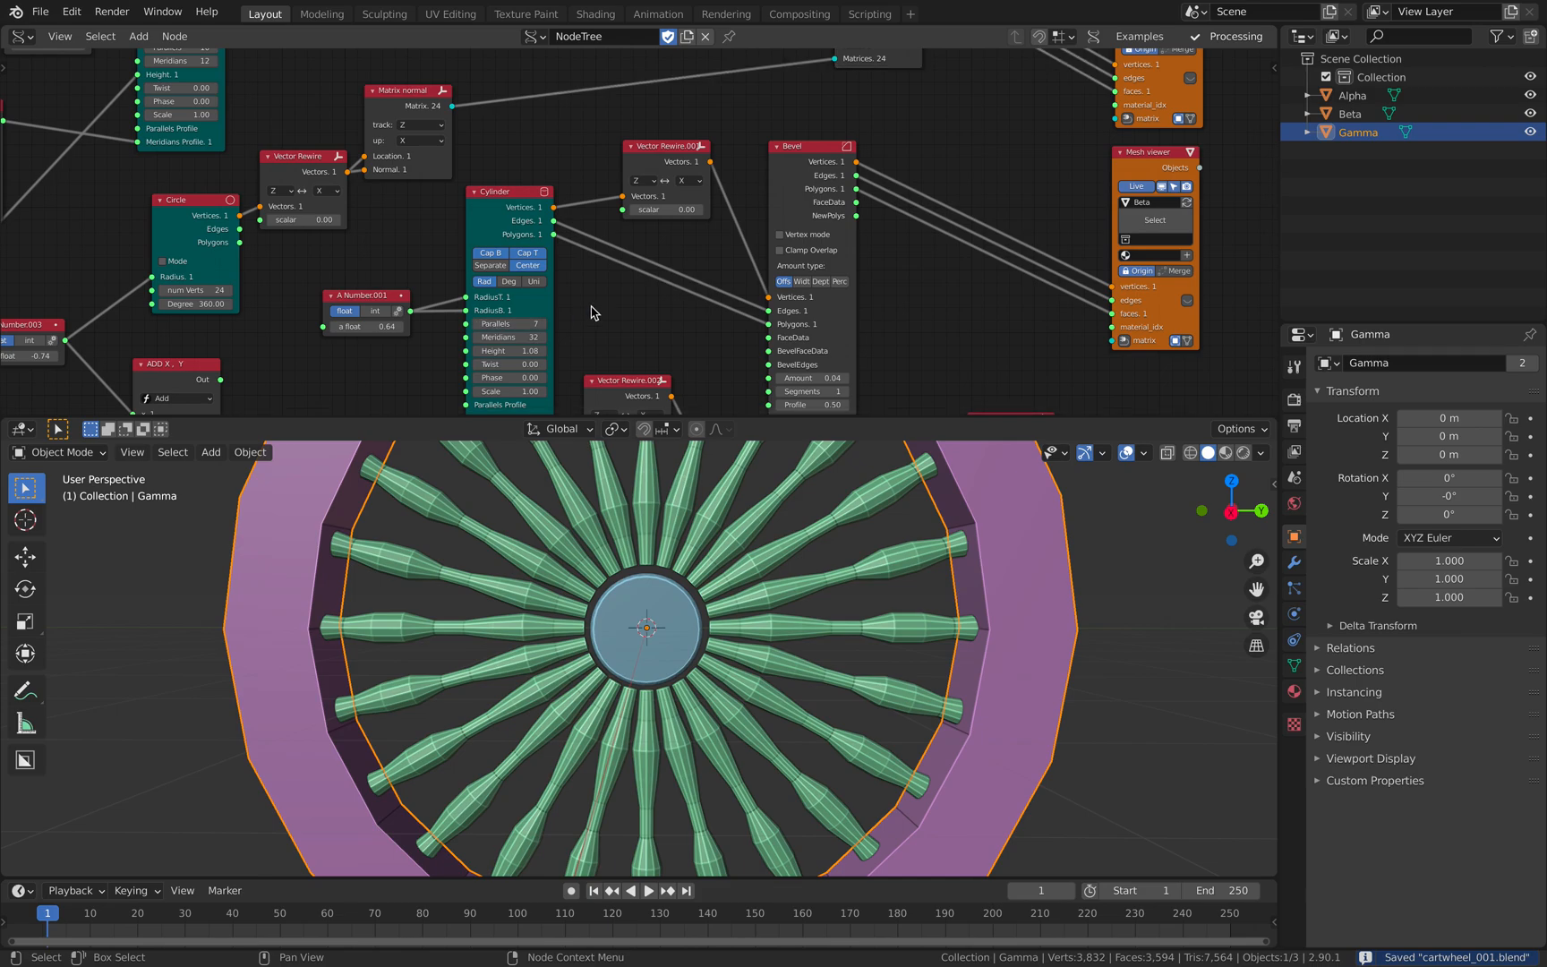
Step: Set A Number.001 to 0.70 and move its node beside the other A Number nodes
{"action": "middle_click_drag", "start_coordinate": [550, 310], "coordinate": [559, 296]}
{"action": "mouse_move", "coordinate": [397, 313]}
{"action": "left_mouse_down"}
{"action": "mouse_move", "coordinate": [439, 313]}
{"action": "mouse_move", "coordinate": [391, 313]}
{"action": "mouse_move", "coordinate": [405, 314]}
{"action": "left_mouse_up"}
{"action": "middle_click_drag", "start_coordinate": [417, 315], "coordinate": [654, 265]}
{"action": "scroll", "coordinate": [642, 279], "scroll_direction": "down", "scroll_amount": 1}
{"action": "left_click_drag", "start_coordinate": [660, 228], "coordinate": [268, 372]}
{"action": "middle_click_drag", "start_coordinate": [444, 267], "coordinate": [523, 199]}
Step: Set A Number.003 to 1.72 and connect it to the hub Cylinder's RadiusT and RadiusB
{"action": "left_click_drag", "start_coordinate": [445, 183], "coordinate": [627, 182]}
{"action": "left_click_drag", "start_coordinate": [448, 181], "coordinate": [444, 168]}
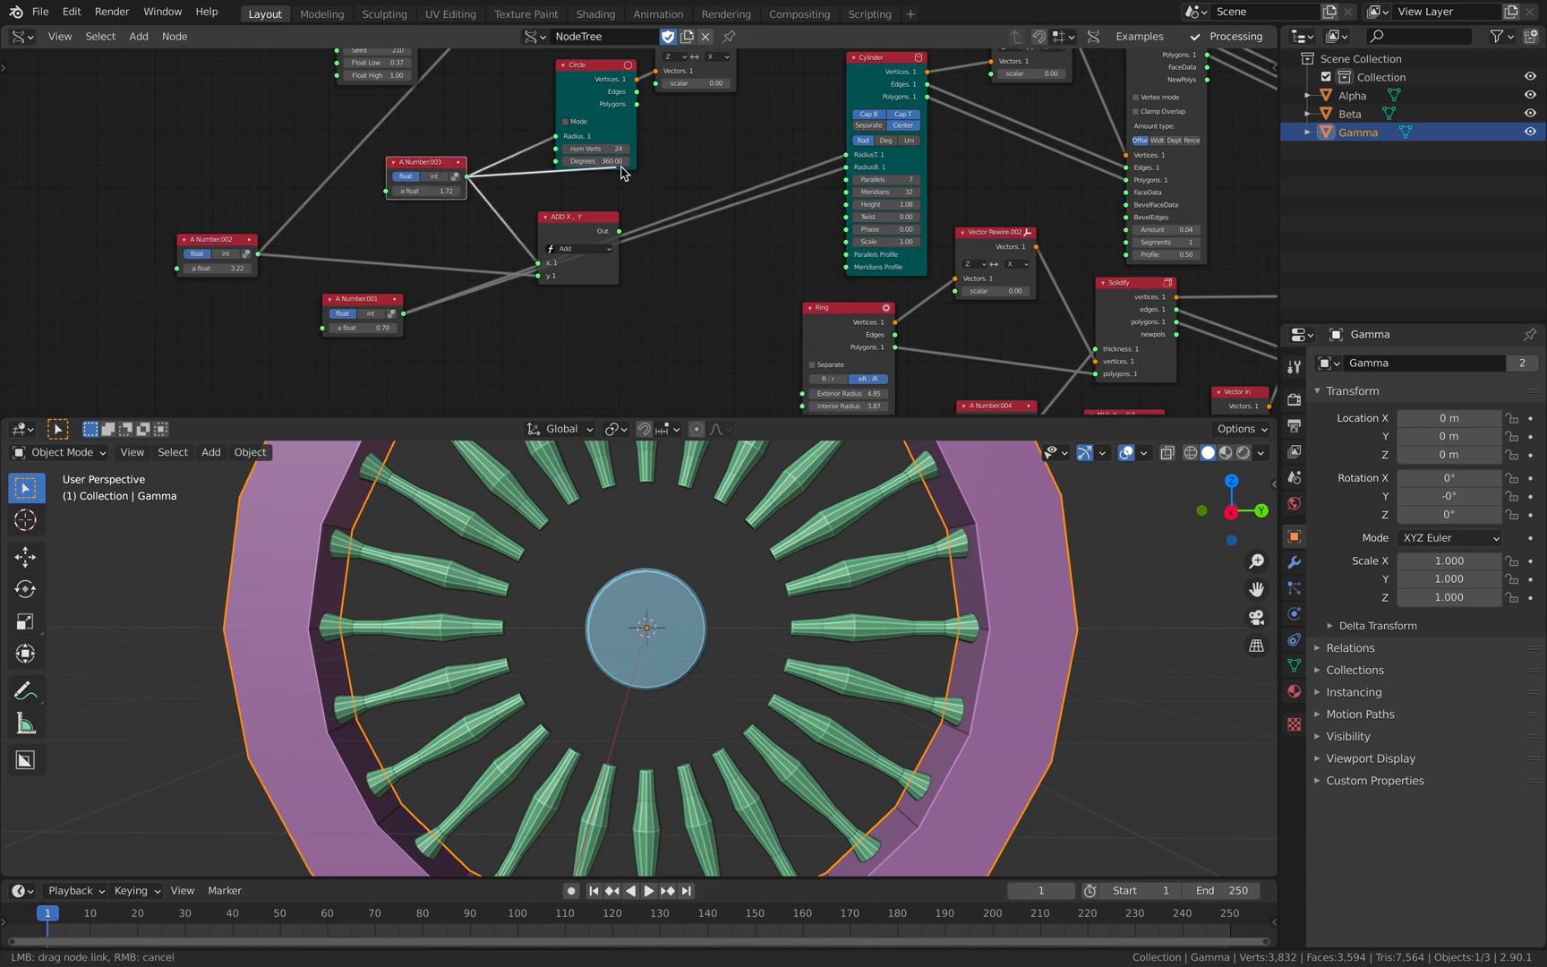
{"action": "middle_click_drag", "start_coordinate": [676, 183], "coordinate": [632, 225]}
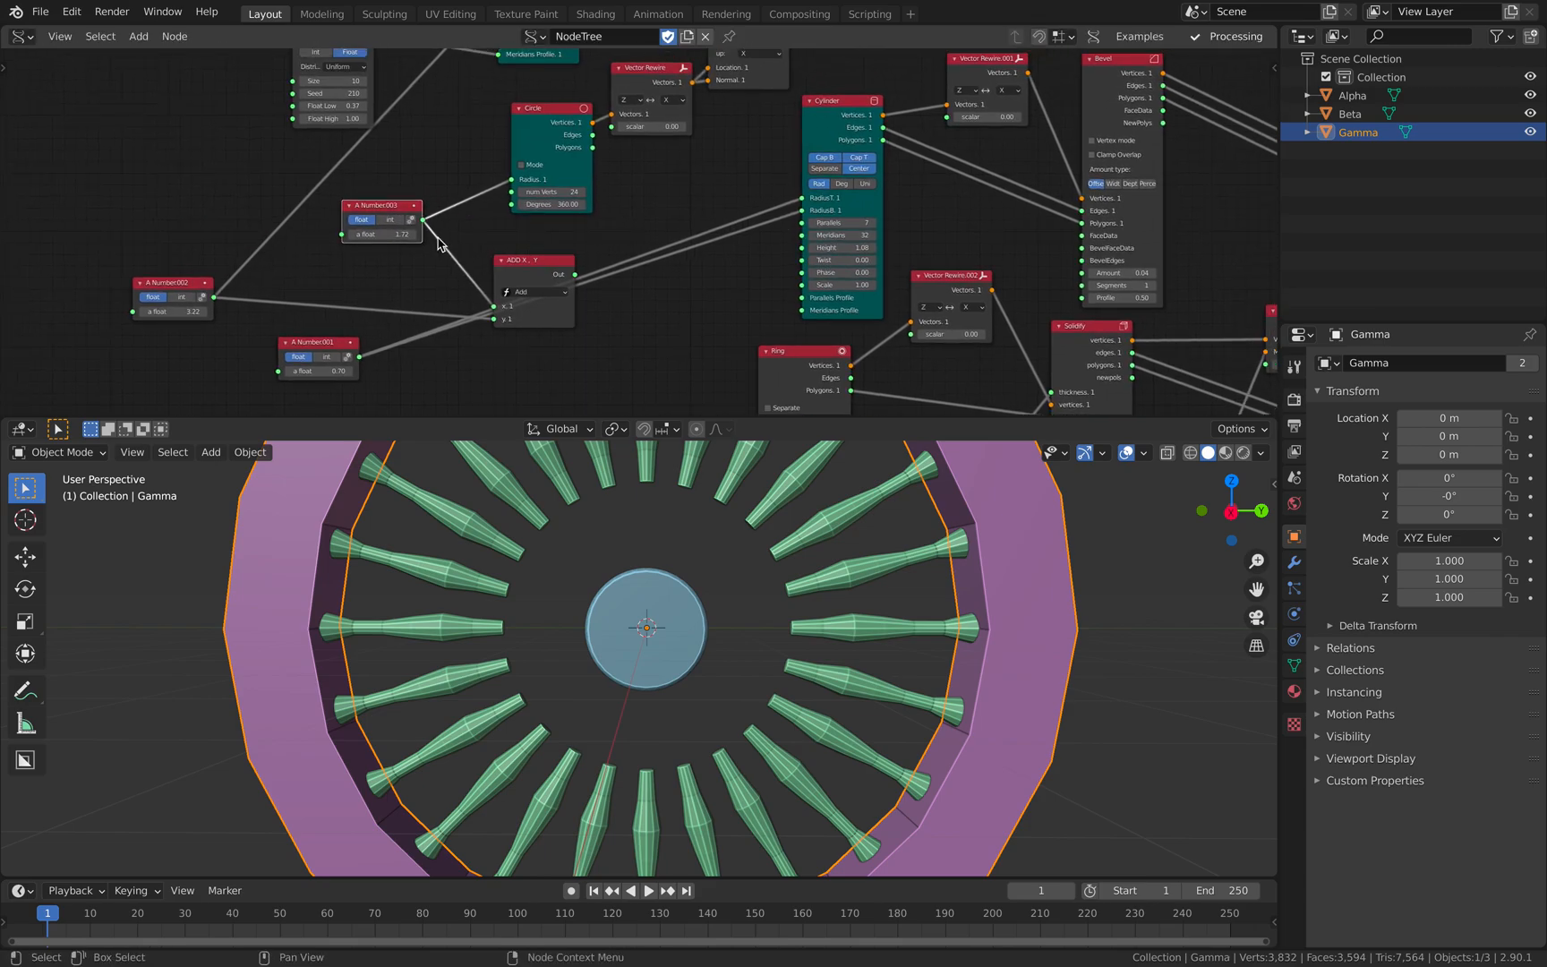
{"action": "left_click_drag", "start_coordinate": [800, 199], "coordinate": [801, 210]}
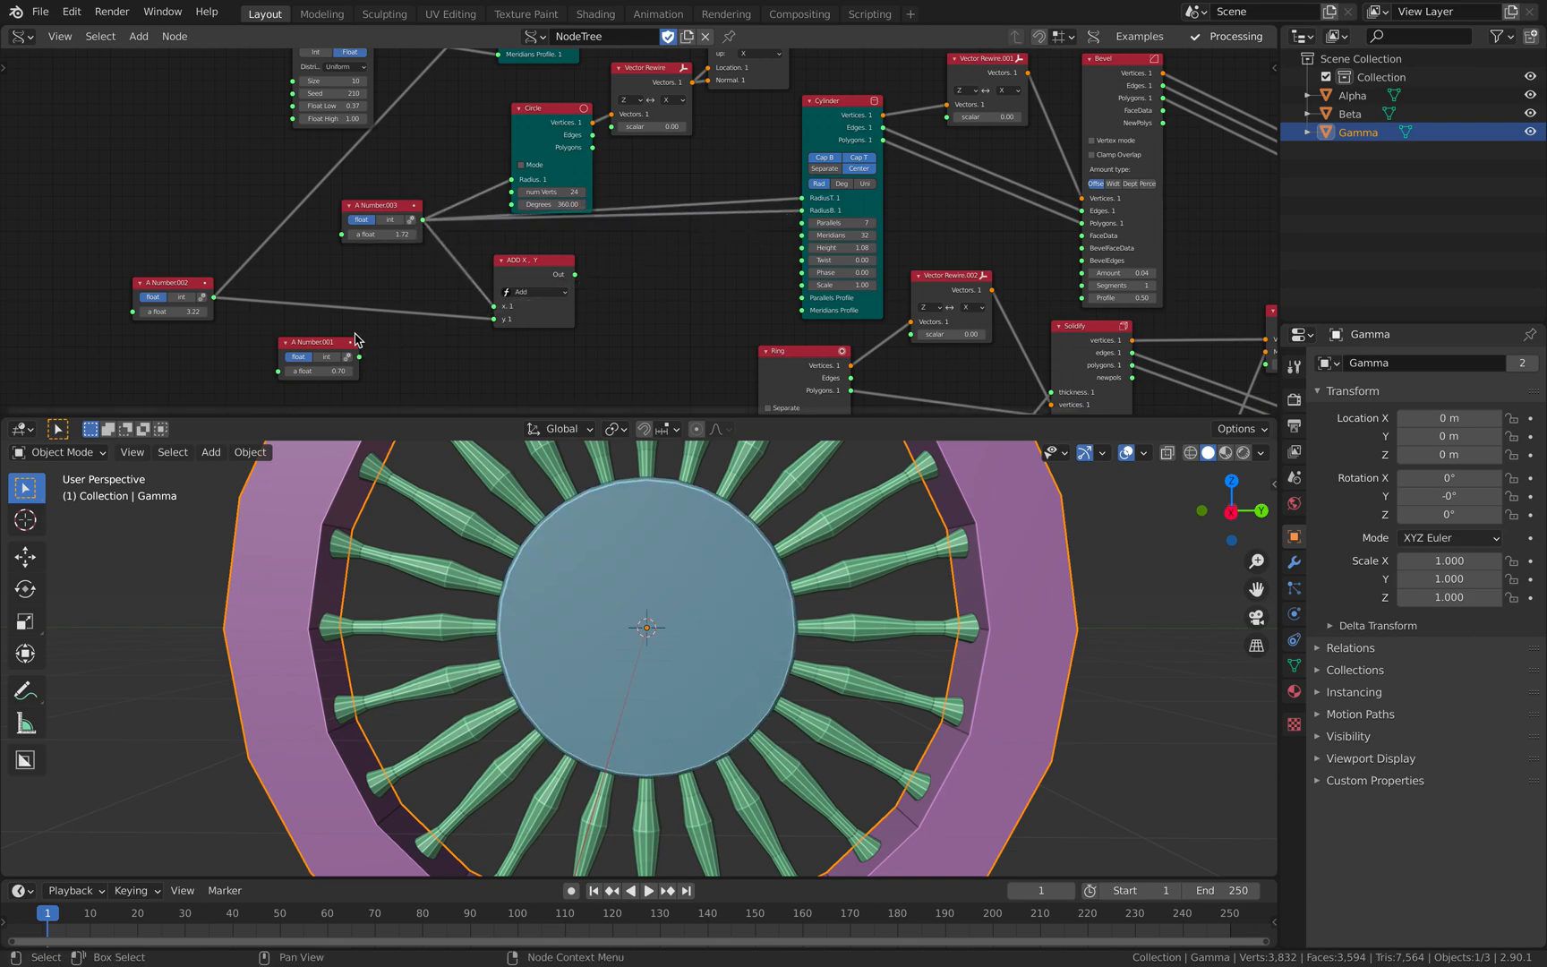
Step: Delete the unused A Number.001 node, set A Number.003 to 0.76, and save the file
{"action": "key", "text": "x"}
{"action": "left_click_drag", "start_coordinate": [381, 234], "coordinate": [341, 234]}
{"action": "middle_click_drag", "start_coordinate": [669, 207], "coordinate": [674, 94]}
{"action": "key", "text": "ctrl+s"}
Step: Move the ADD X, Y node and A Number.002 lower in the node tree, closer to the Ring's level
{"action": "left_click_drag", "start_coordinate": [517, 159], "coordinate": [553, 188]}
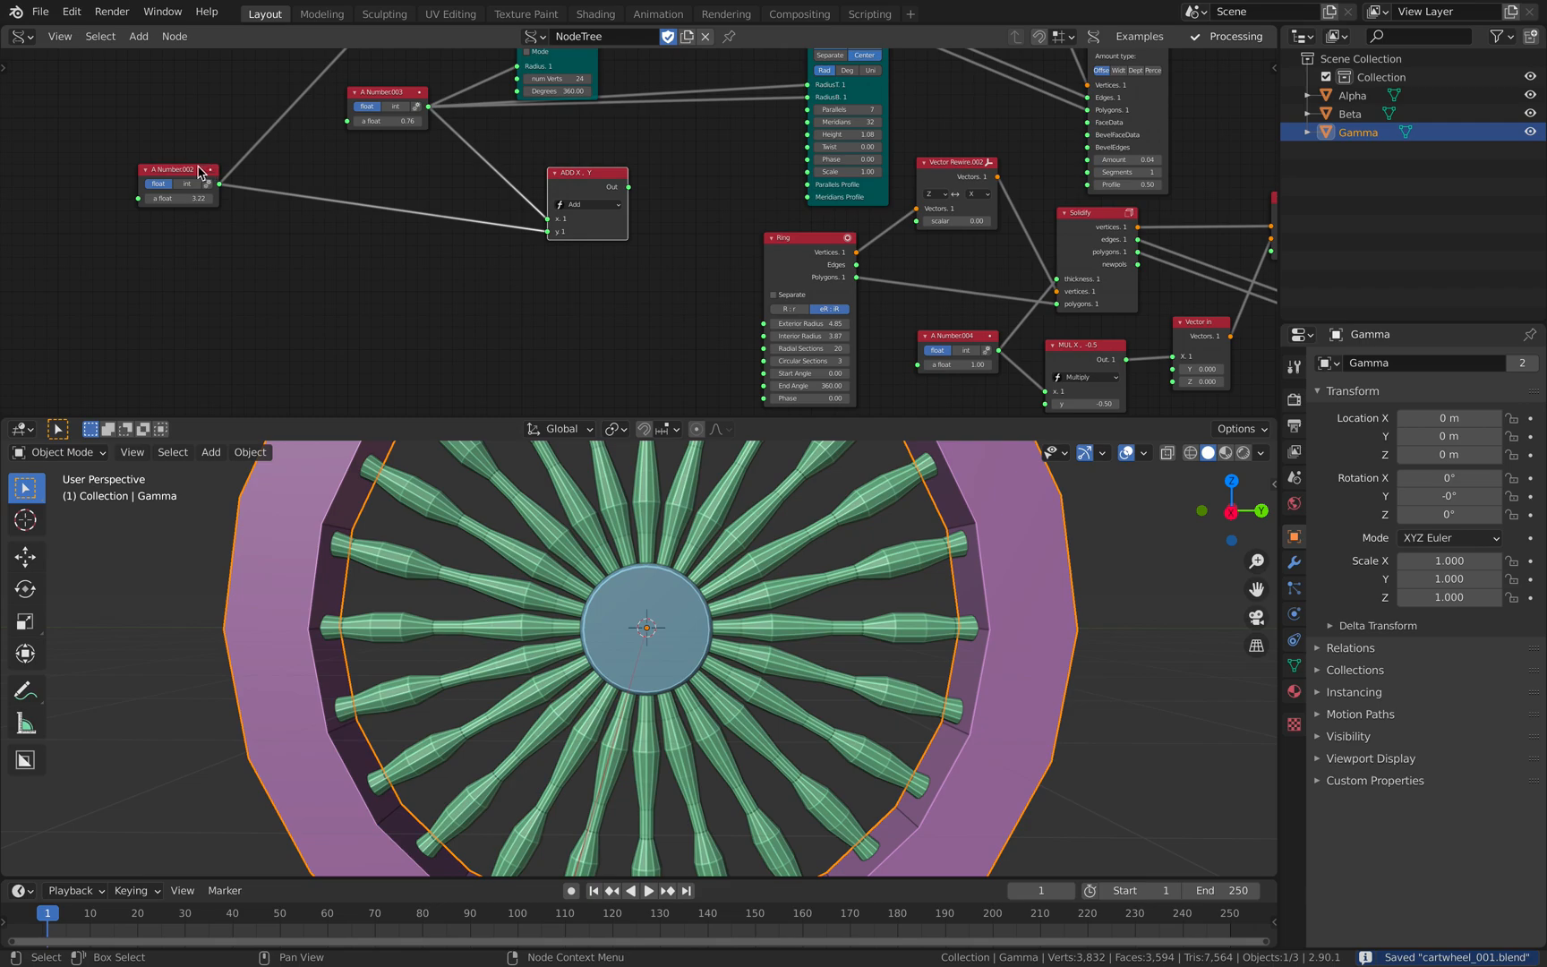
{"action": "left_click_drag", "start_coordinate": [199, 169], "coordinate": [232, 233]}
{"action": "left_click_drag", "start_coordinate": [562, 186], "coordinate": [550, 212]}
Step: Set the Ring's exterior radius to 4.61 and its interior radius to 4.00
{"action": "left_click_drag", "start_coordinate": [796, 324], "coordinate": [816, 351]}
{"action": "scroll", "coordinate": [798, 327], "scroll_direction": "up", "scroll_amount": 1}
{"action": "key", "text": "Return"}
{"action": "middle_click_drag", "start_coordinate": [661, 229], "coordinate": [683, 227]}
{"action": "middle_click_drag", "start_coordinate": [407, 269], "coordinate": [420, 272]}
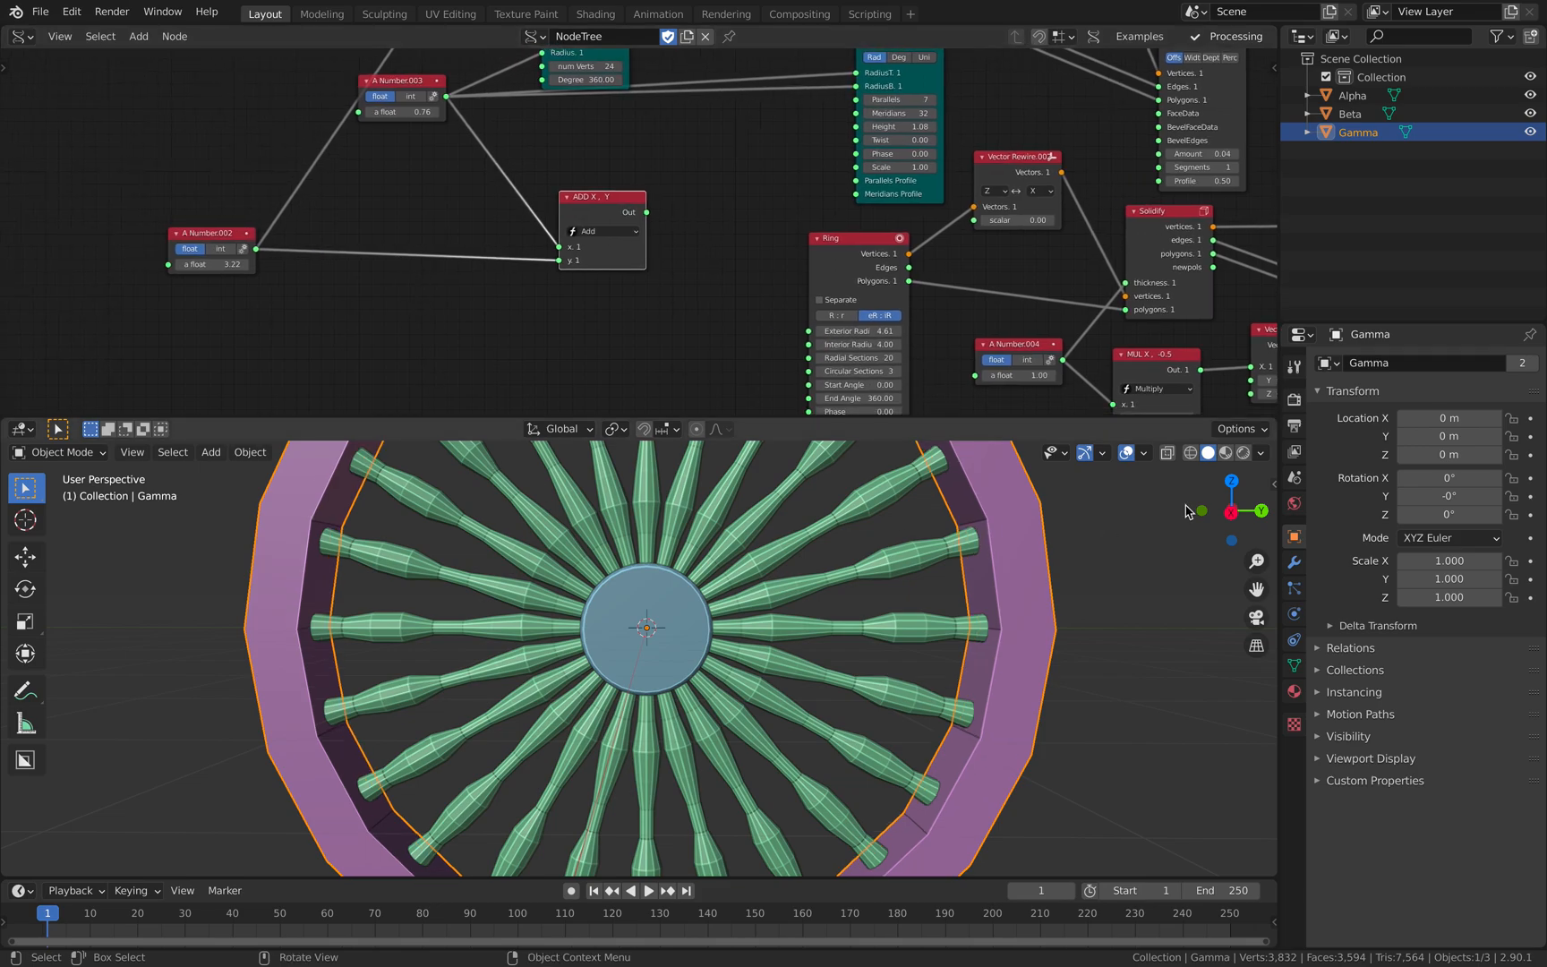
Step: Show the wheel in right orthographic view with X-ray enabled, and enlarge the 3D viewport
{"action": "left_click", "coordinate": [1231, 512]}
{"action": "left_click", "coordinate": [1167, 459]}
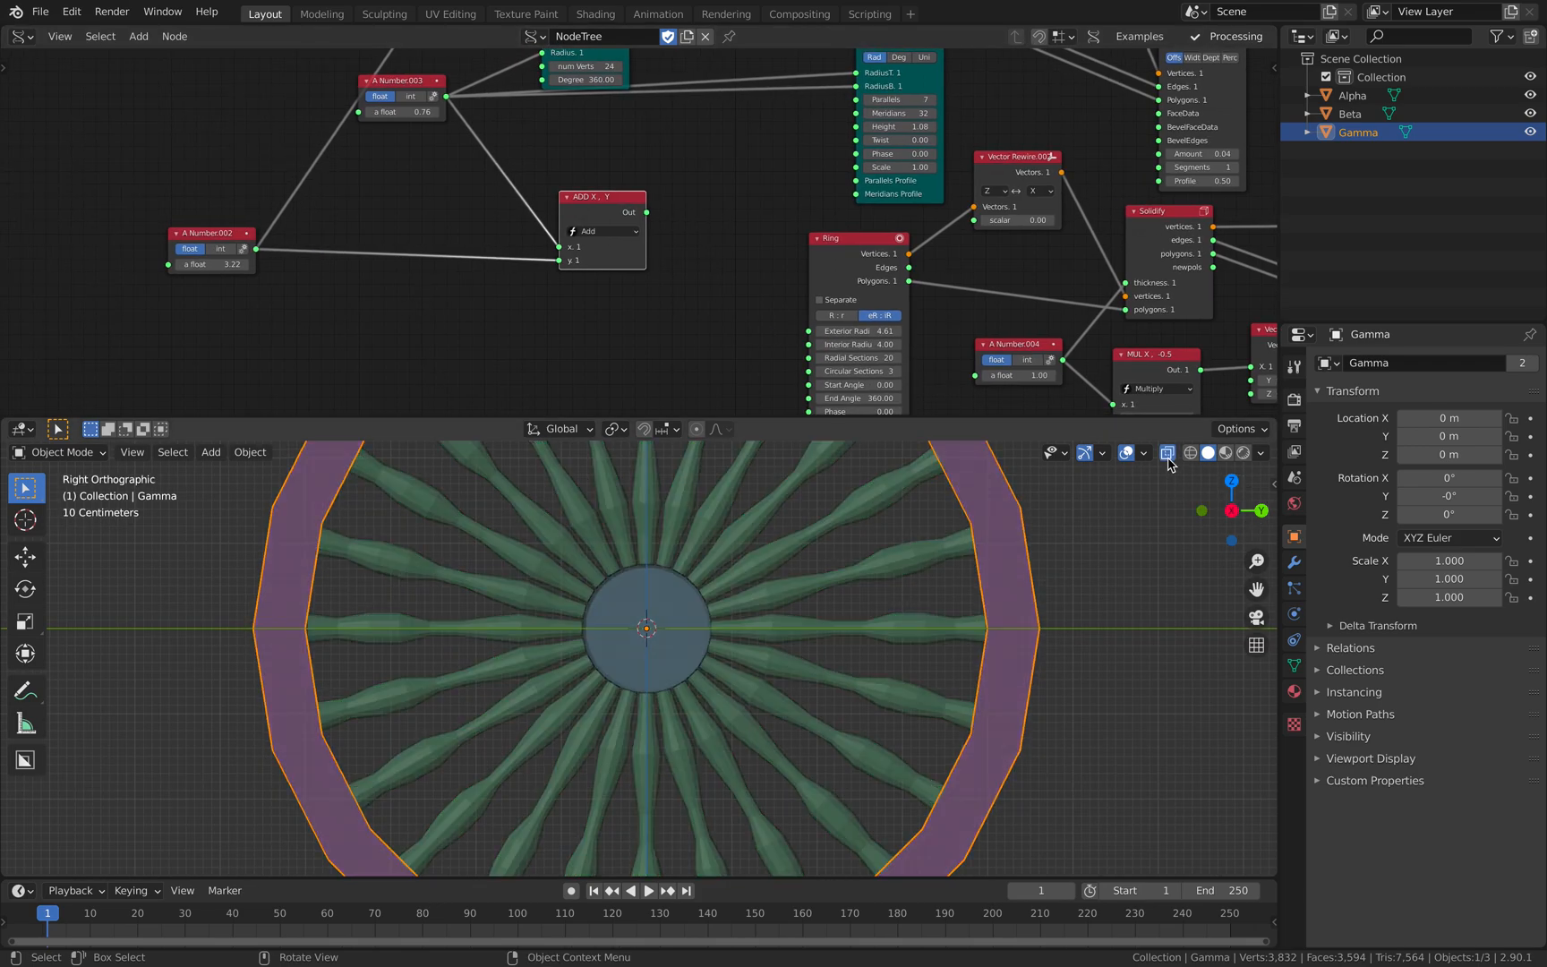
{"action": "left_click_drag", "start_coordinate": [1073, 417], "coordinate": [1073, 374]}
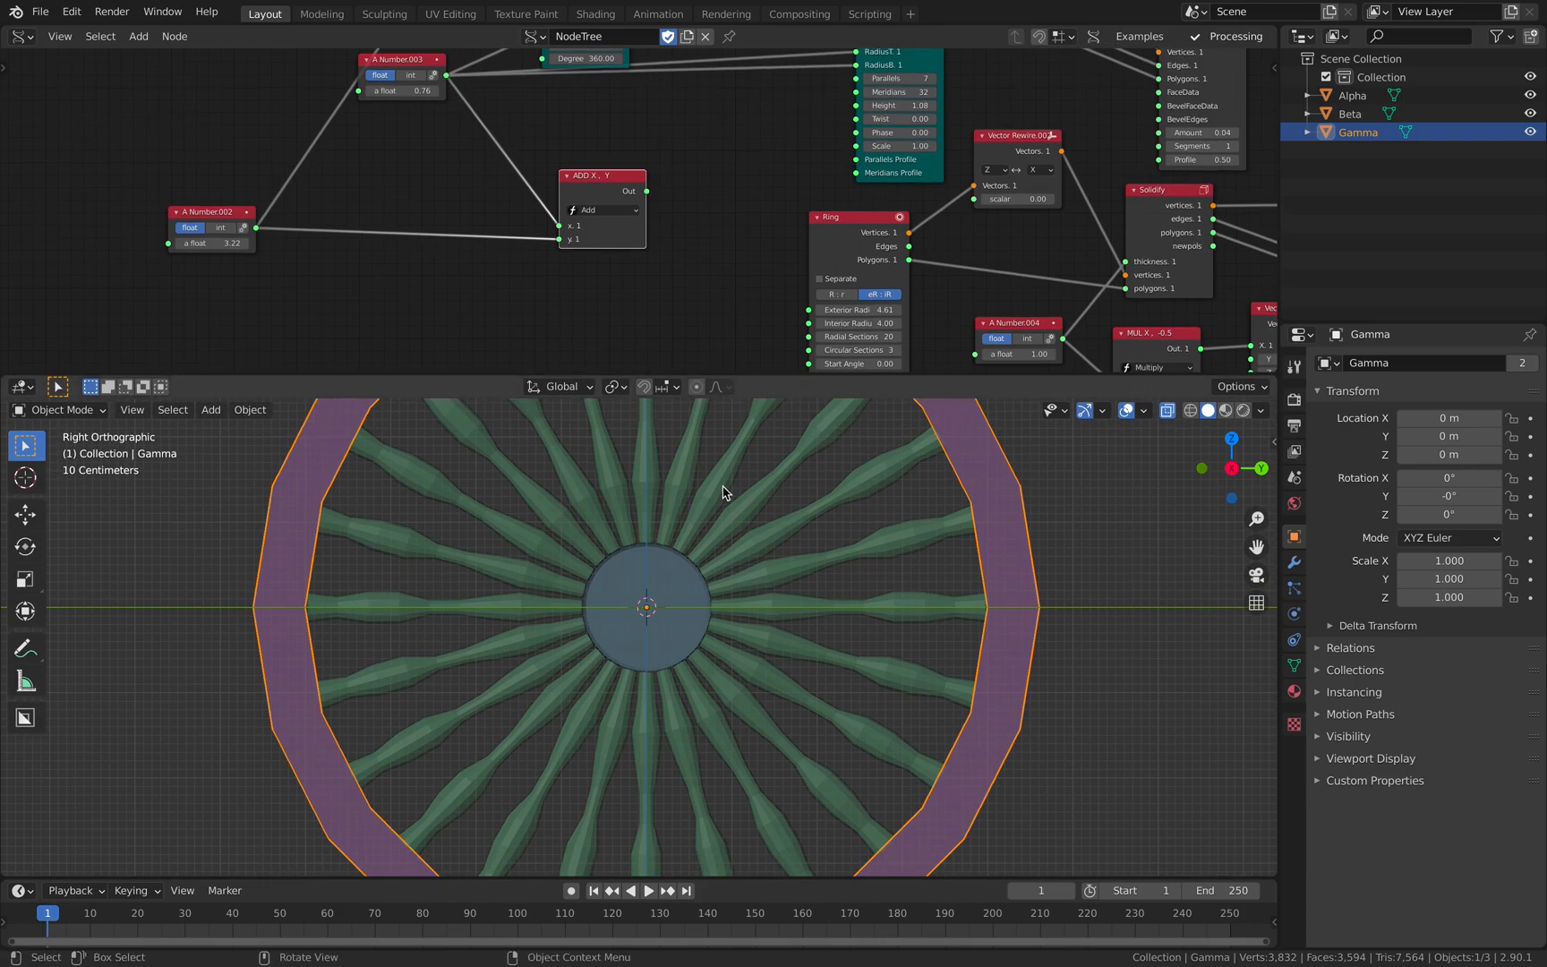
{"action": "middle_click_drag", "start_coordinate": [784, 509], "coordinate": [780, 538], "text": "shift"}
Step: Set A Number.002 to 3.00 and A Number.003 to 1.00
{"action": "middle_click_drag", "start_coordinate": [456, 201], "coordinate": [454, 223]}
{"action": "mouse_move", "coordinate": [211, 265]}
{"action": "left_mouse_down"}
{"action": "mouse_move", "coordinate": [249, 265]}
{"action": "mouse_move", "coordinate": [192, 265]}
{"action": "left_mouse_up"}
{"action": "middle_click_drag", "start_coordinate": [372, 276], "coordinate": [347, 342]}
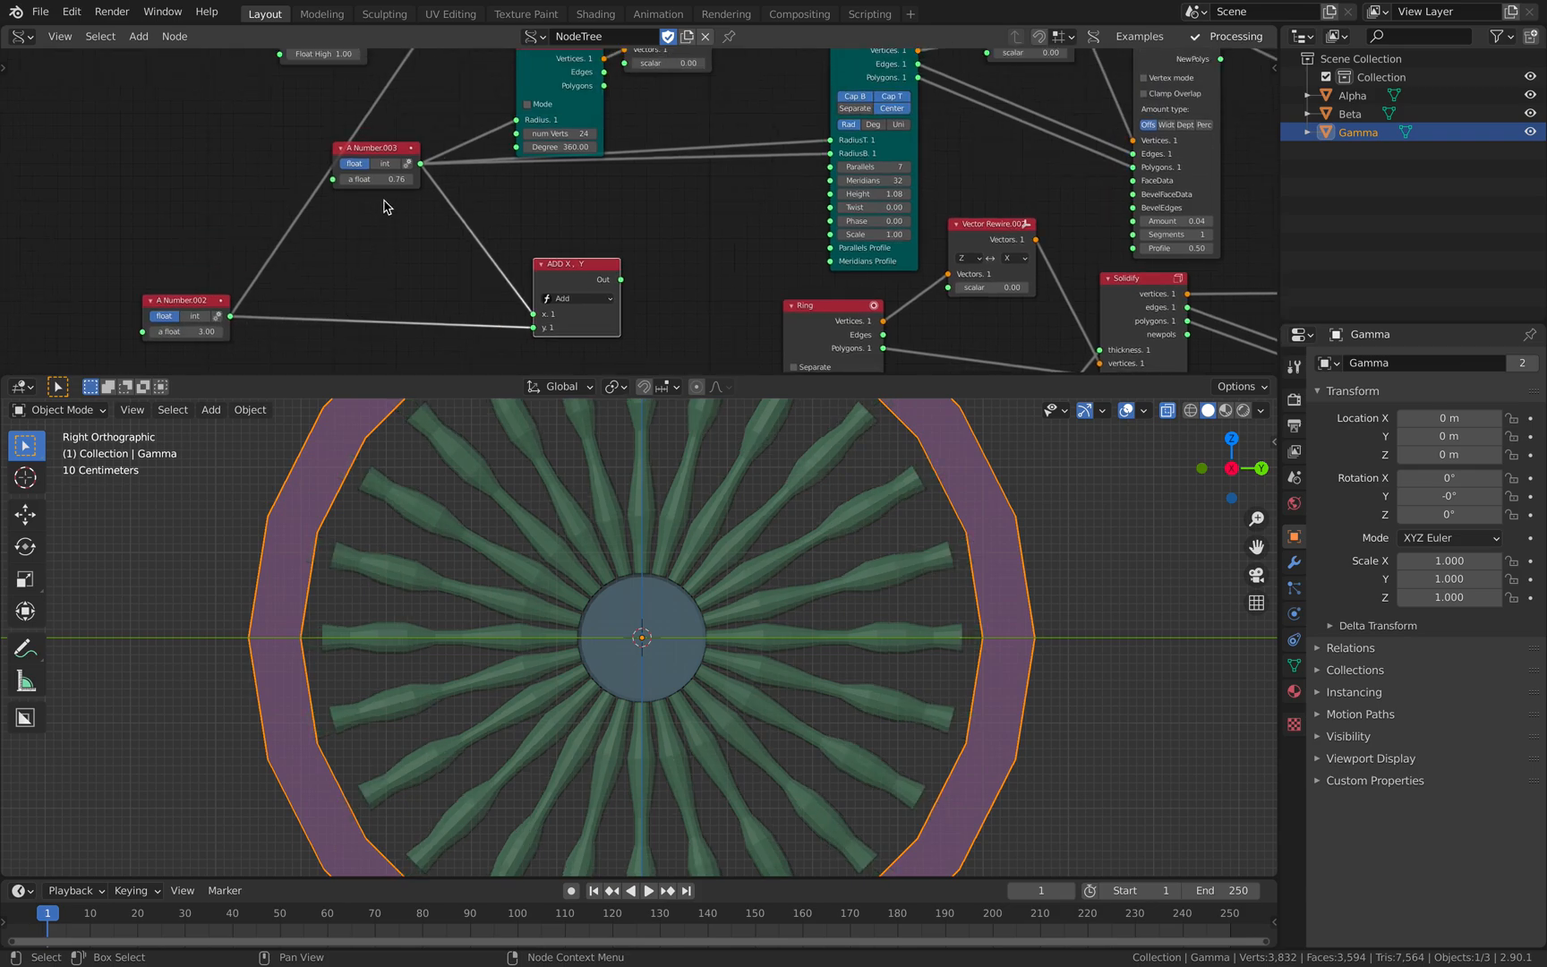
{"action": "key", "text": "Return"}
{"action": "left_click_drag", "start_coordinate": [387, 150], "coordinate": [399, 179]}
Step: Connect the ADD node's output to the Ring's interior radius, and set the exterior radius to 4.80
{"action": "middle_click_drag", "start_coordinate": [606, 292], "coordinate": [546, 161]}
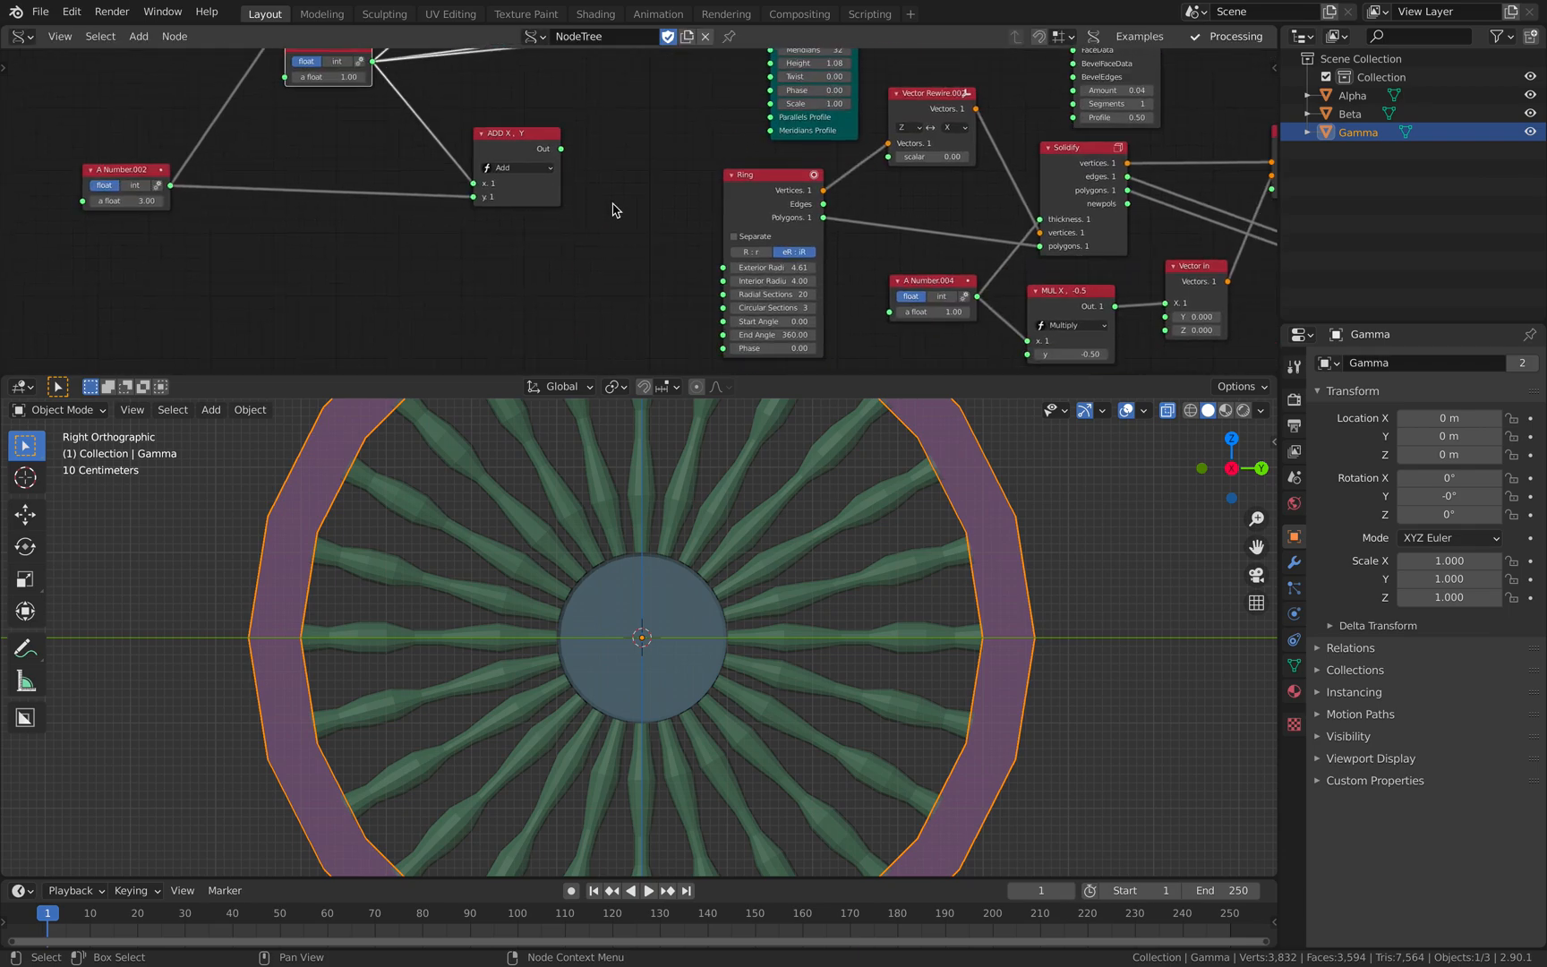
{"action": "left_click_drag", "start_coordinate": [561, 148], "coordinate": [629, 216]}
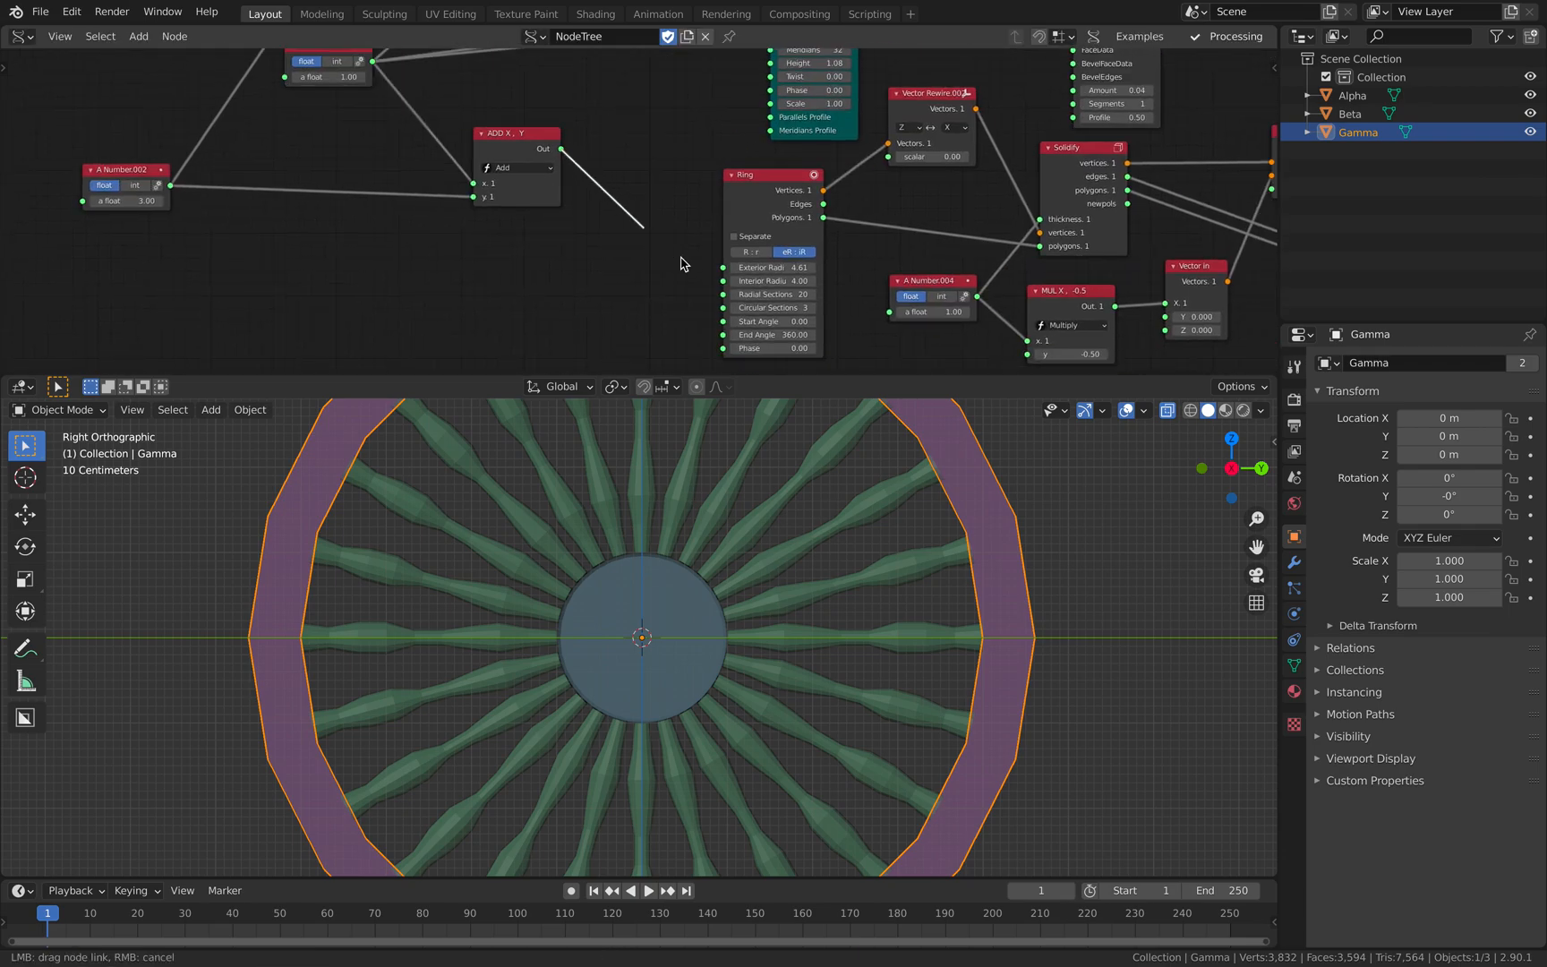
{"action": "left_click_drag", "start_coordinate": [774, 267], "coordinate": [661, 274]}
Step: Set A Number.002 to 2.68, turn off X-ray, and save the file
{"action": "left_click_drag", "start_coordinate": [119, 201], "coordinate": [85, 201]}
{"action": "middle_click_drag", "start_coordinate": [591, 591], "coordinate": [741, 588]}
{"action": "left_click", "coordinate": [1166, 410]}
{"action": "scroll", "coordinate": [974, 545], "scroll_direction": "down", "scroll_amount": 2}
{"action": "middle_click_drag", "start_coordinate": [974, 545], "coordinate": [931, 542]}
{"action": "key", "text": "ctrl+s"}
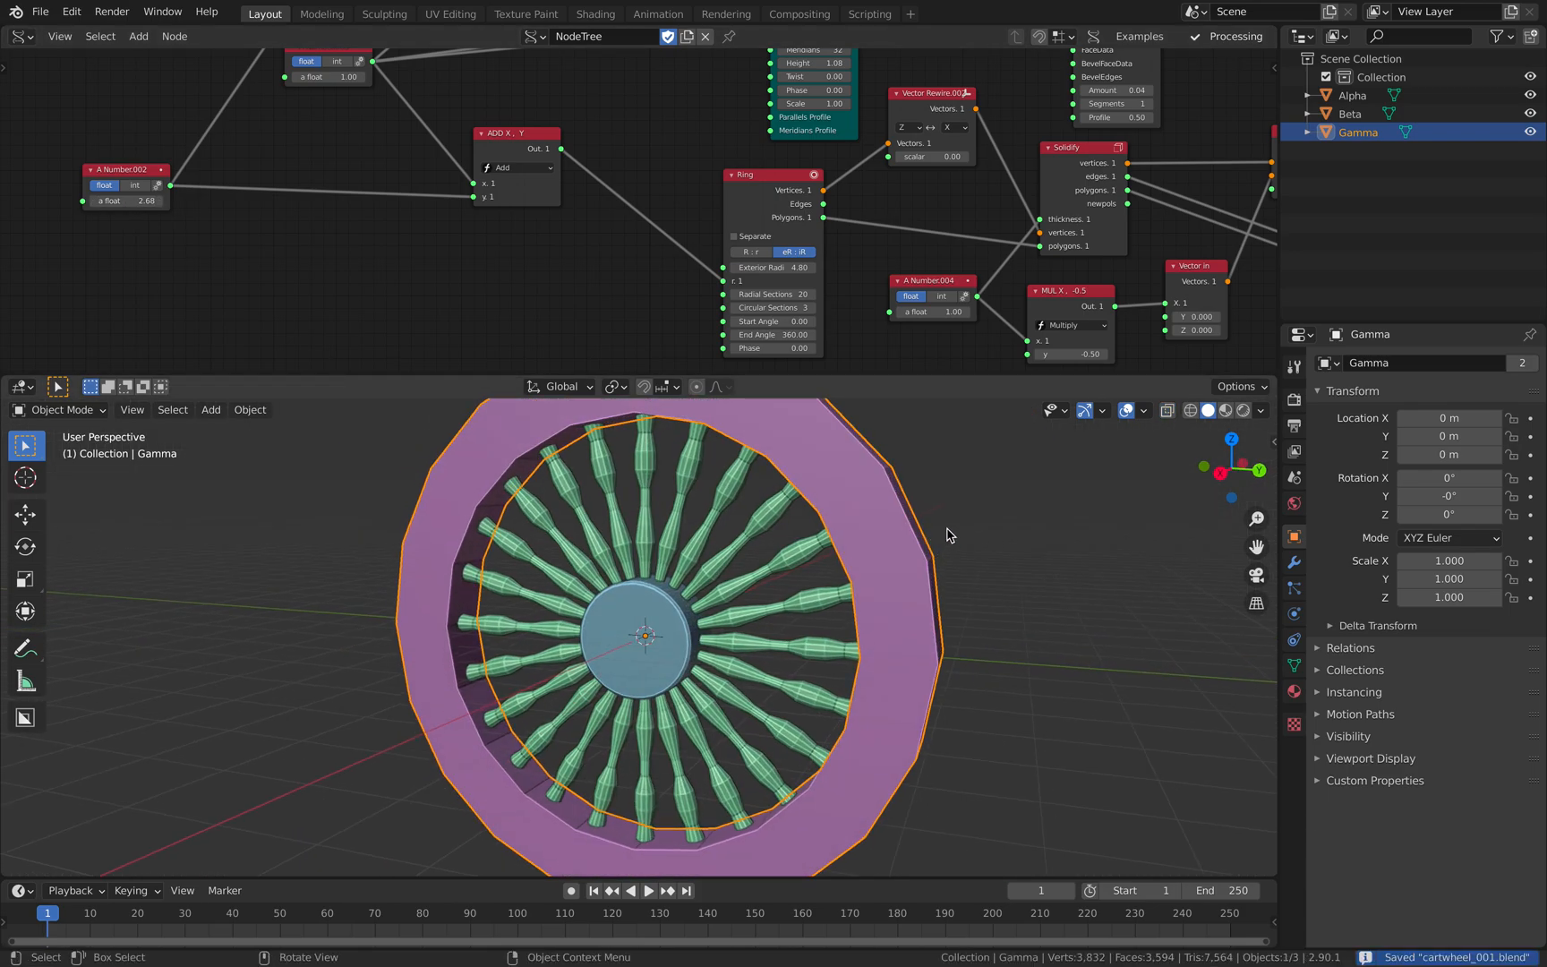
Step: Turn on the Face Orientation overlay in the 3D viewport
{"action": "left_click", "coordinate": [1144, 411]}
{"action": "left_click", "coordinate": [1030, 742]}
{"action": "left_click", "coordinate": [1029, 743]}
{"action": "left_click", "coordinate": [1030, 742]}
{"action": "middle_click_drag", "start_coordinate": [676, 649], "coordinate": [668, 615]}
Step: Move the Bevel node slightly upward and farther from Vector Rewire.001
{"action": "middle_click_drag", "start_coordinate": [1029, 76], "coordinate": [659, 448]}
{"action": "scroll", "coordinate": [722, 206], "scroll_direction": "up", "scroll_amount": 2}
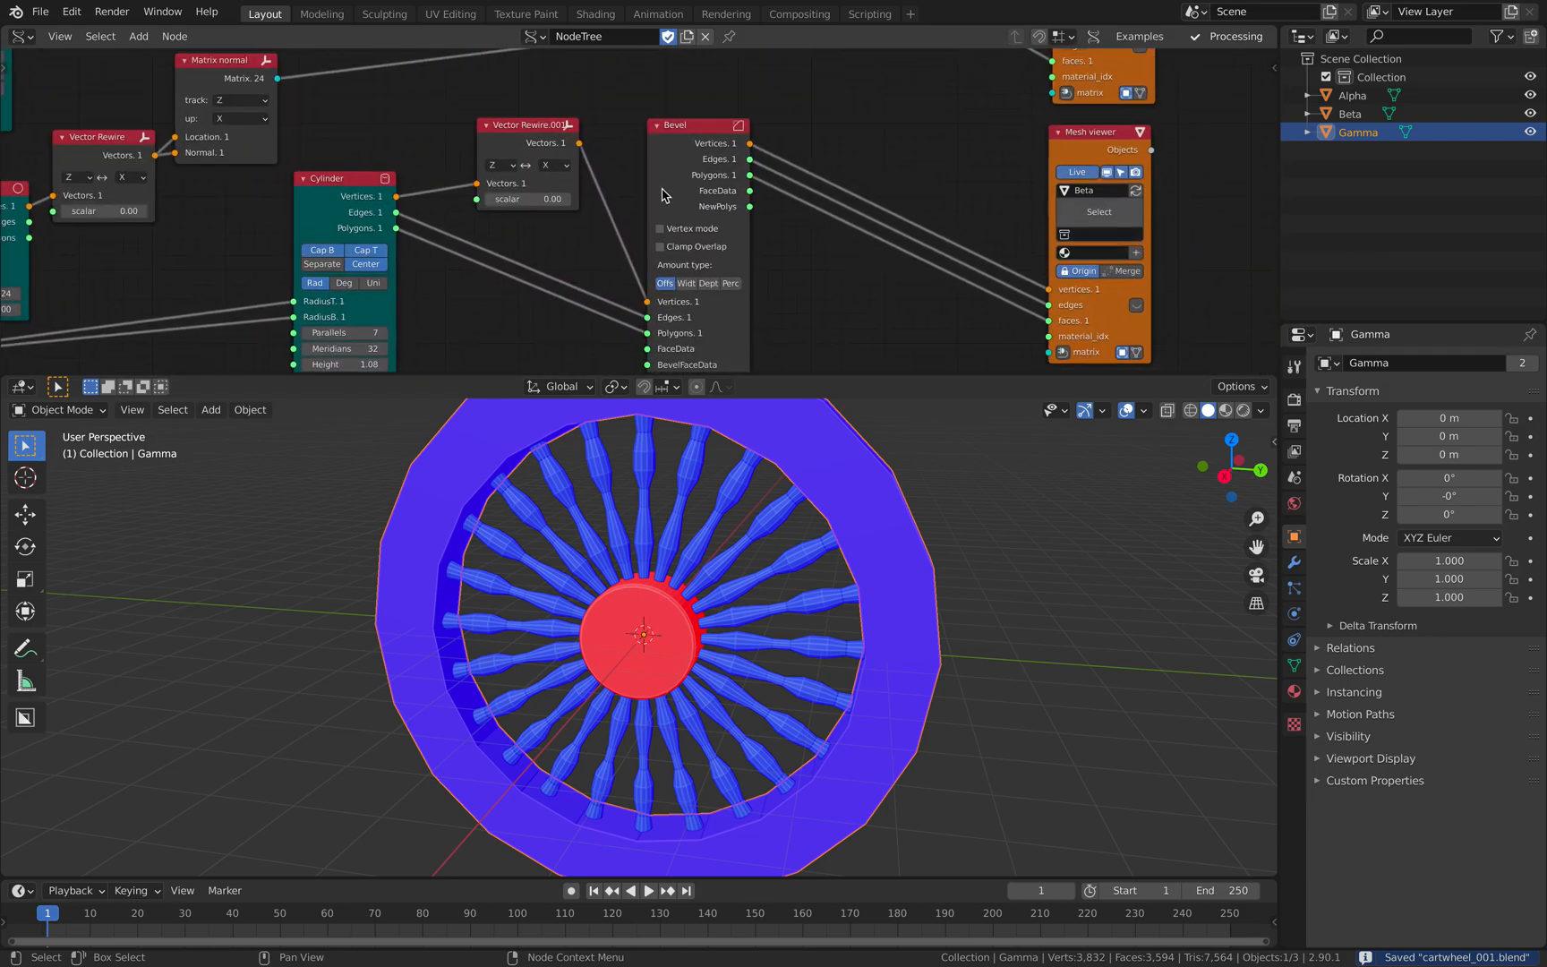
{"action": "left_click_drag", "start_coordinate": [663, 193], "coordinate": [680, 162]}
{"action": "middle_click_drag", "start_coordinate": [637, 161], "coordinate": [769, 89]}
{"action": "scroll", "coordinate": [583, 204], "scroll_direction": "up", "scroll_amount": 1}
{"action": "middle_click_drag", "start_coordinate": [584, 204], "coordinate": [593, 190]}
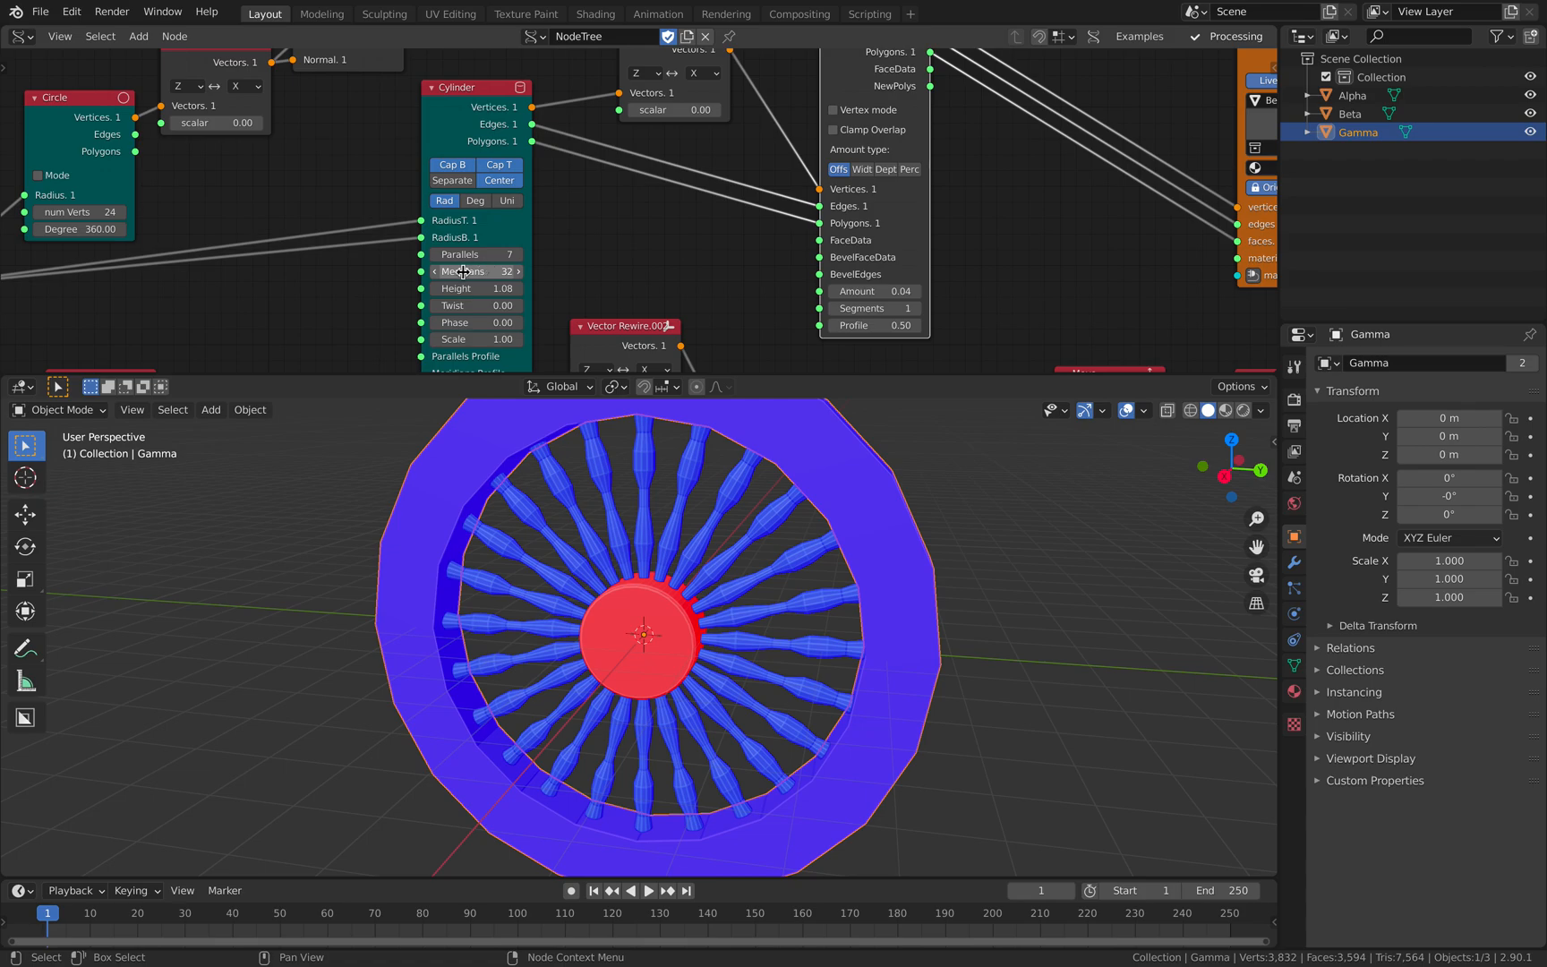
Step: Set the hub Cylinder's meridians to 12 and its height to 1.38
{"action": "middle_click_drag", "start_coordinate": [673, 545], "coordinate": [743, 548]}
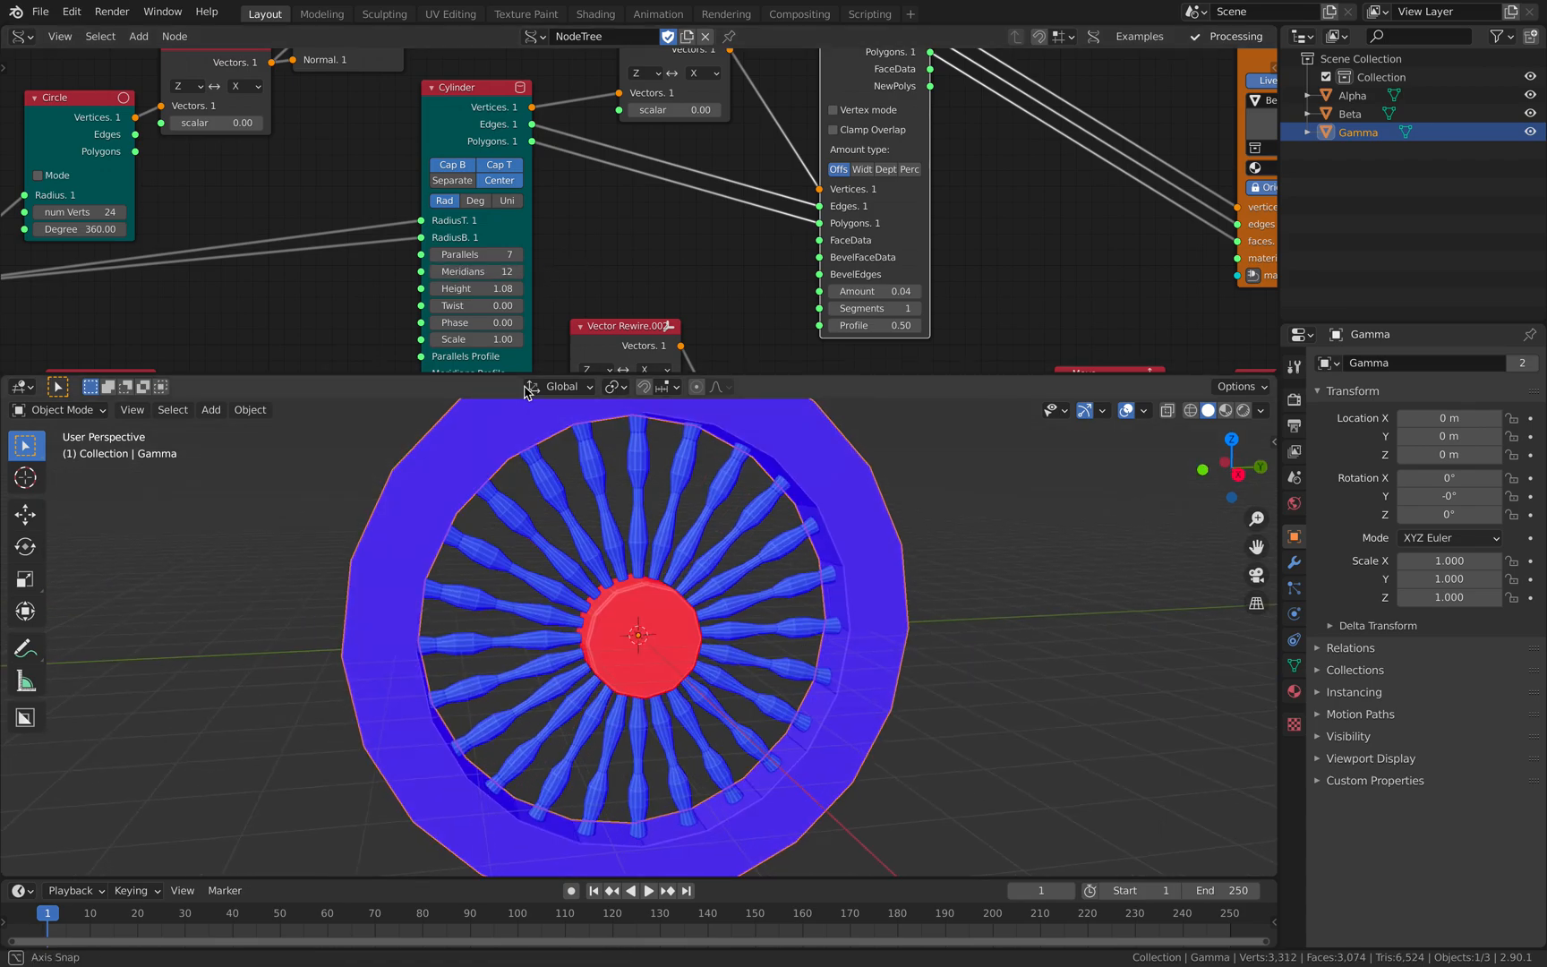
{"action": "mouse_move", "coordinate": [474, 288]}
{"action": "left_mouse_down"}
{"action": "mouse_move", "coordinate": [394, 288]}
{"action": "mouse_move", "coordinate": [461, 288]}
{"action": "left_mouse_up"}
{"action": "middle_click_drag", "start_coordinate": [611, 267], "coordinate": [618, 294]}
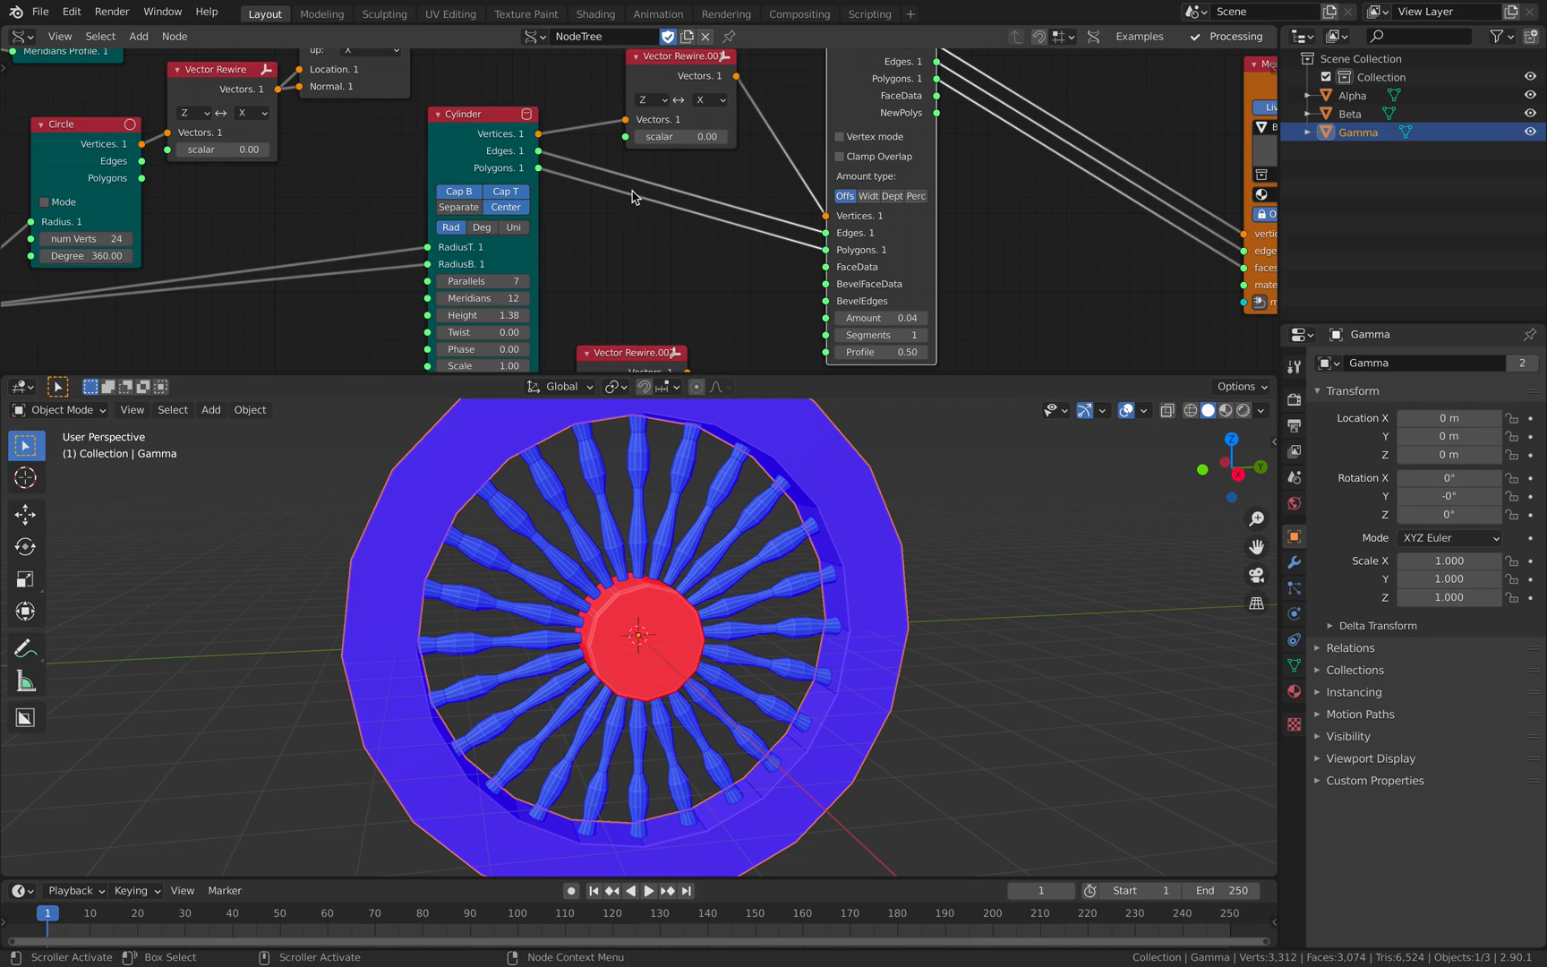
Step: Set the Bevel node's amount to 0.09
{"action": "scroll", "coordinate": [835, 306], "scroll_direction": "down", "scroll_amount": 1}
{"action": "middle_click_drag", "start_coordinate": [863, 260], "coordinate": [831, 193]}
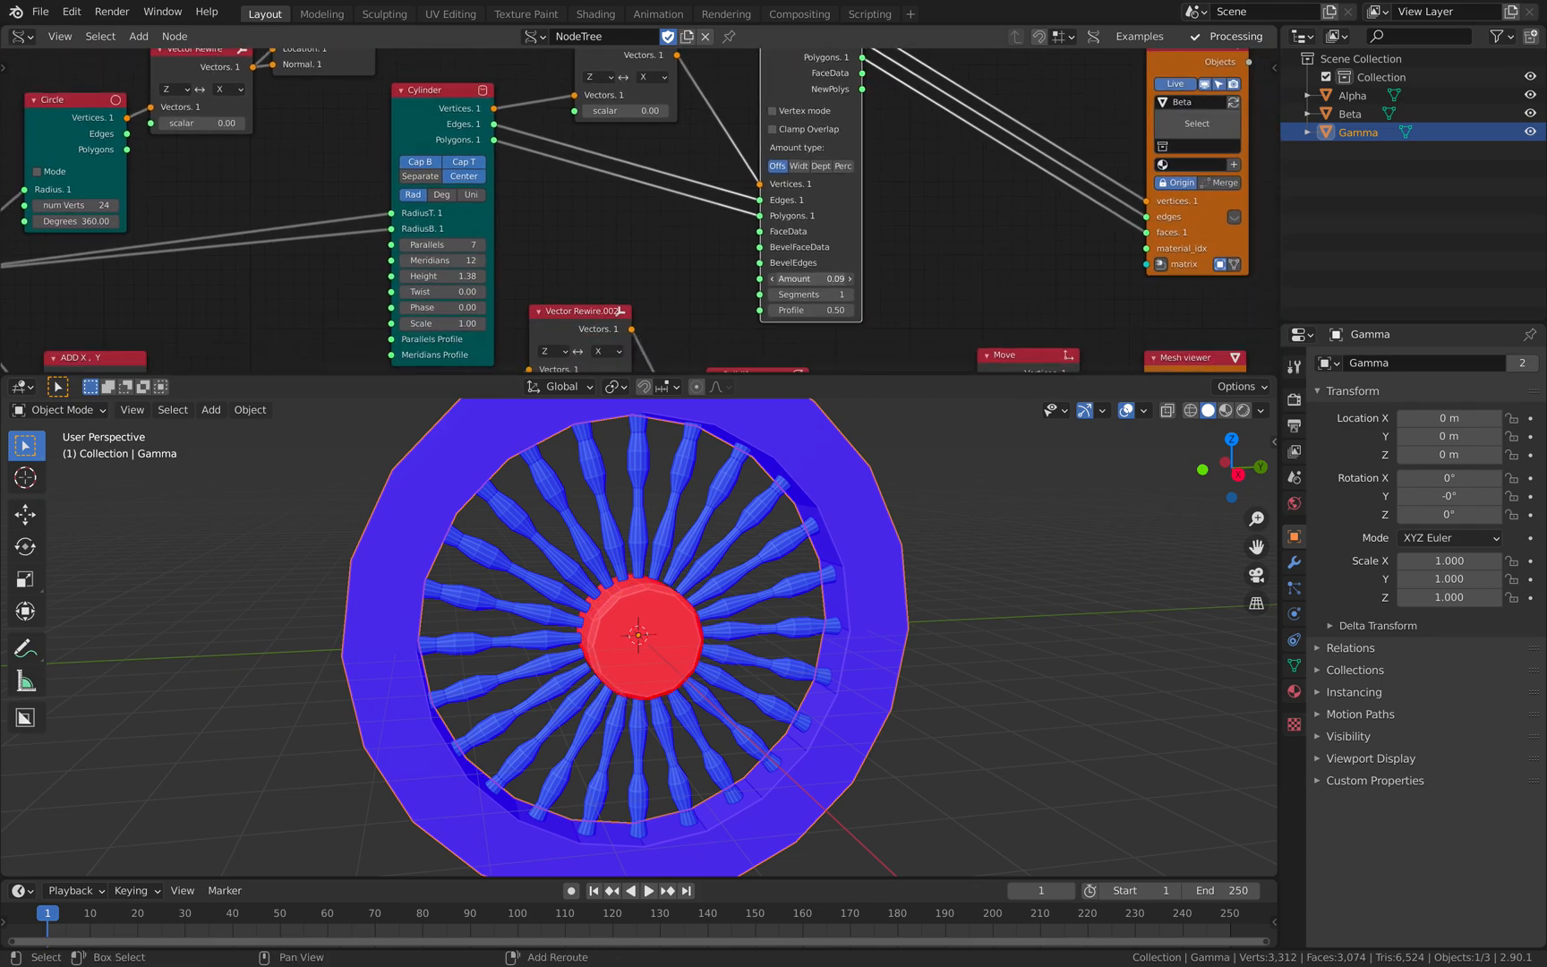
{"action": "middle_click_drag", "start_coordinate": [621, 632], "coordinate": [690, 628]}
{"action": "scroll", "coordinate": [690, 628], "scroll_direction": "up", "scroll_amount": 1}
{"action": "middle_click_drag", "start_coordinate": [415, 246], "coordinate": [523, 211]}
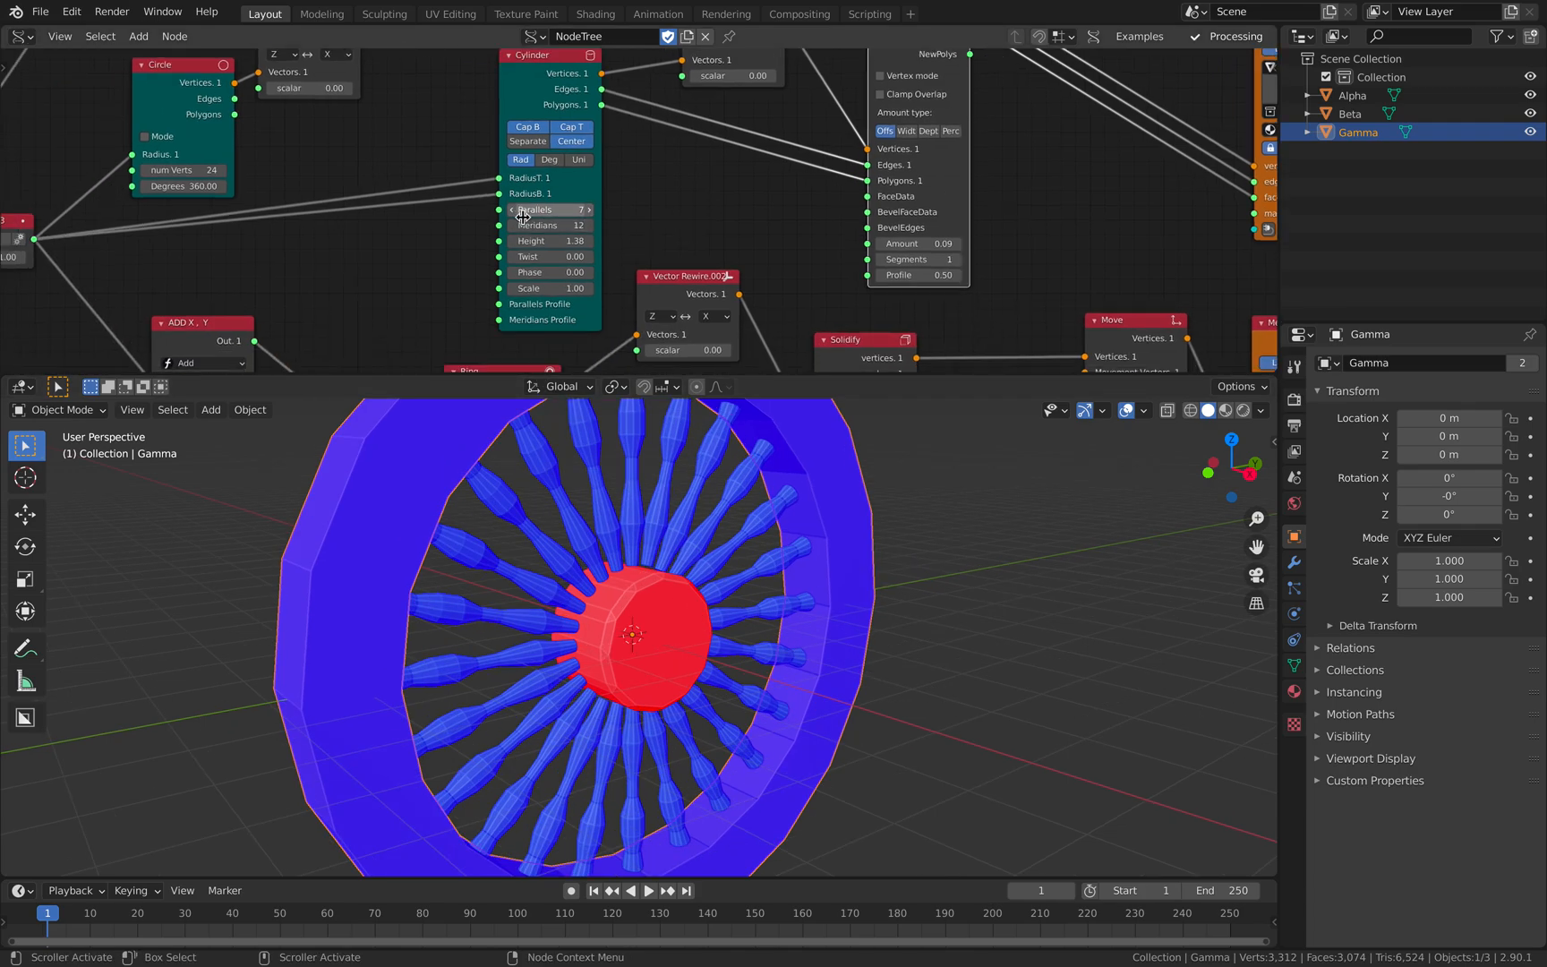
Step: Set A Number.003 to 1.03 and save the file
{"action": "scroll", "coordinate": [523, 211], "scroll_direction": "down", "scroll_amount": 1}
{"action": "middle_click_drag", "start_coordinate": [332, 222], "coordinate": [478, 229]}
{"action": "mouse_move", "coordinate": [204, 260]}
{"action": "left_mouse_down"}
{"action": "mouse_move", "coordinate": [269, 260]}
{"action": "mouse_move", "coordinate": [215, 260]}
{"action": "left_mouse_up"}
{"action": "middle_click_drag", "start_coordinate": [627, 269], "coordinate": [605, 267]}
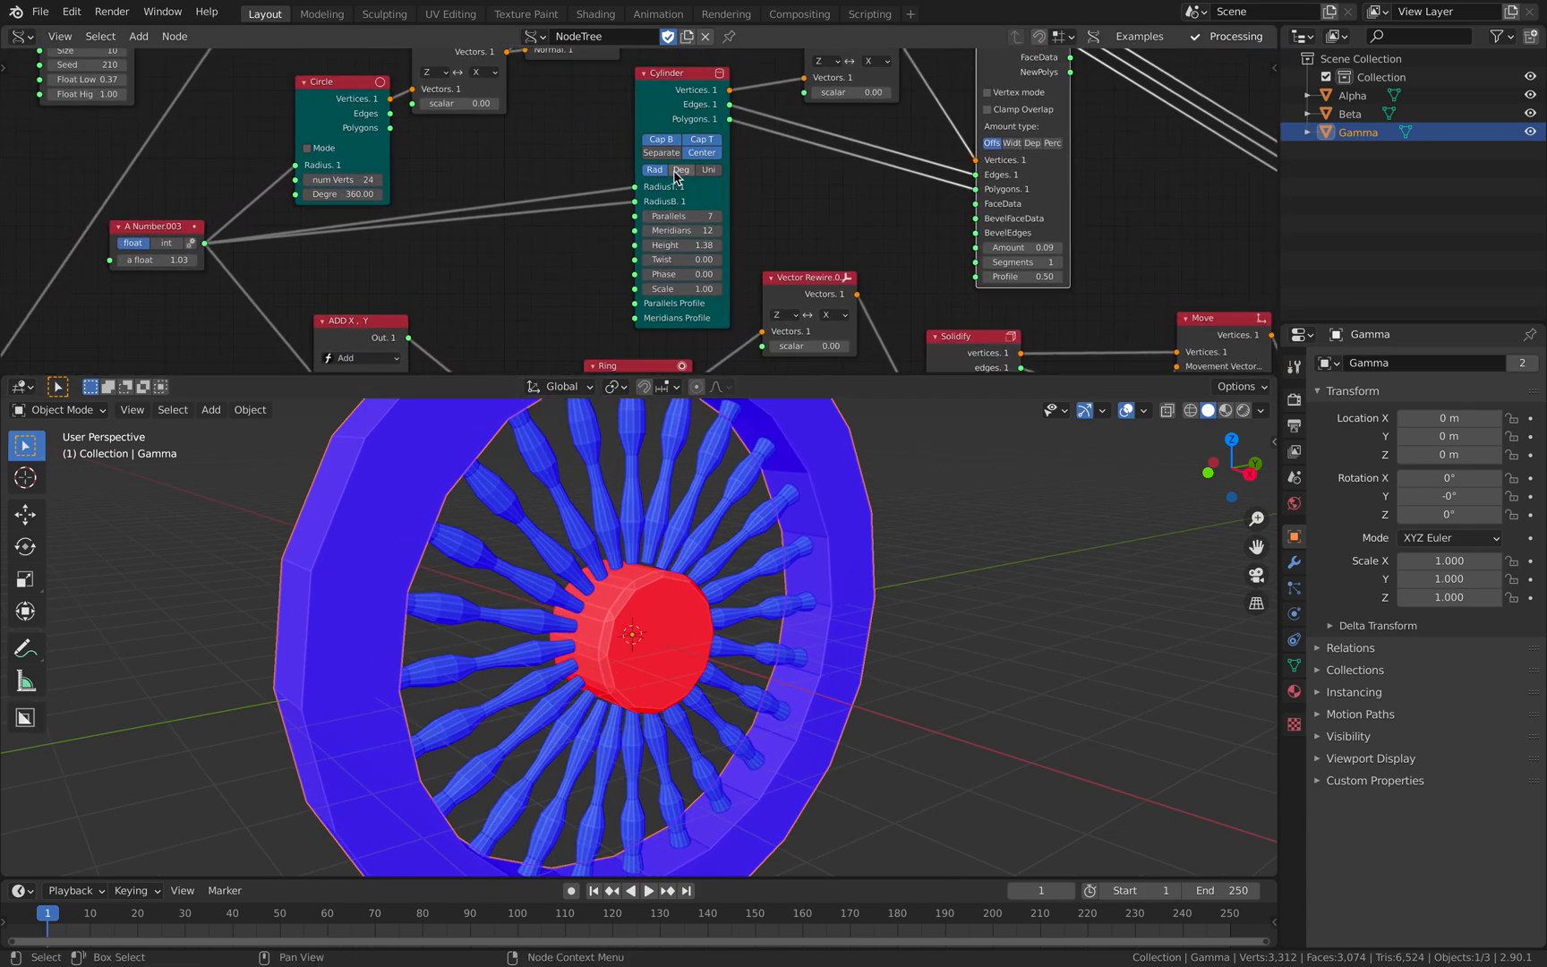
{"action": "left_click", "coordinate": [673, 142]}
{"action": "key", "text": "ctrl+s"}
Step: Connect the hub Cylinder's vertices, edges and polygons directly to the Beta Mesh viewer, bypassing the Bevel node
{"action": "middle_click_drag", "start_coordinate": [794, 103], "coordinate": [708, 162]}
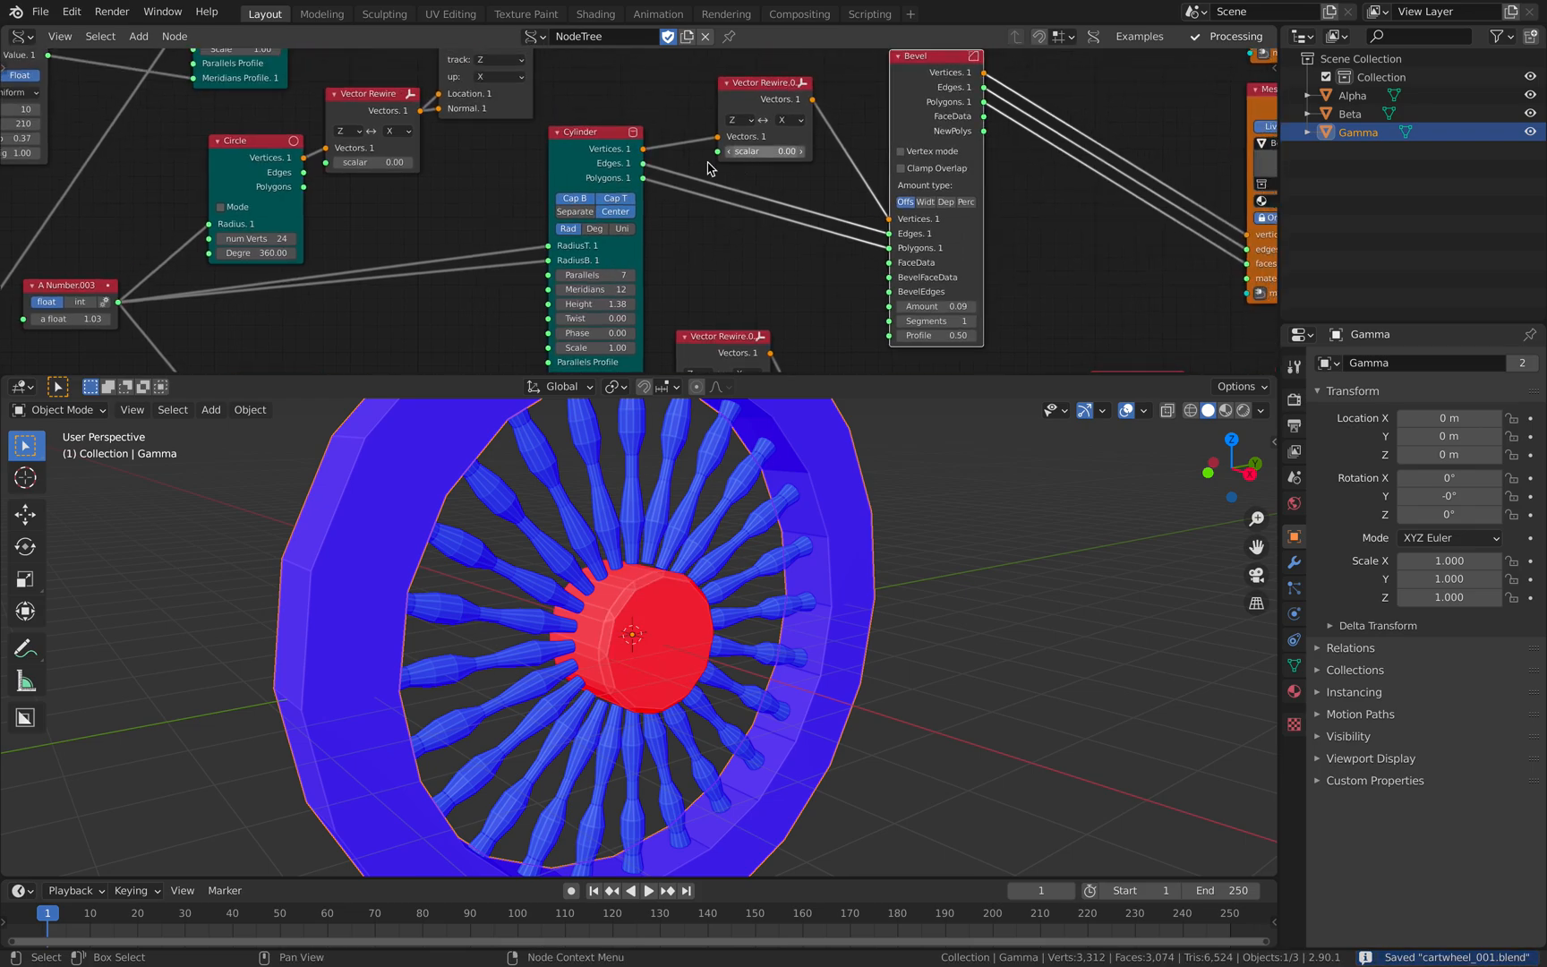
{"action": "left_click", "coordinate": [745, 120]}
{"action": "left_click", "coordinate": [752, 166]}
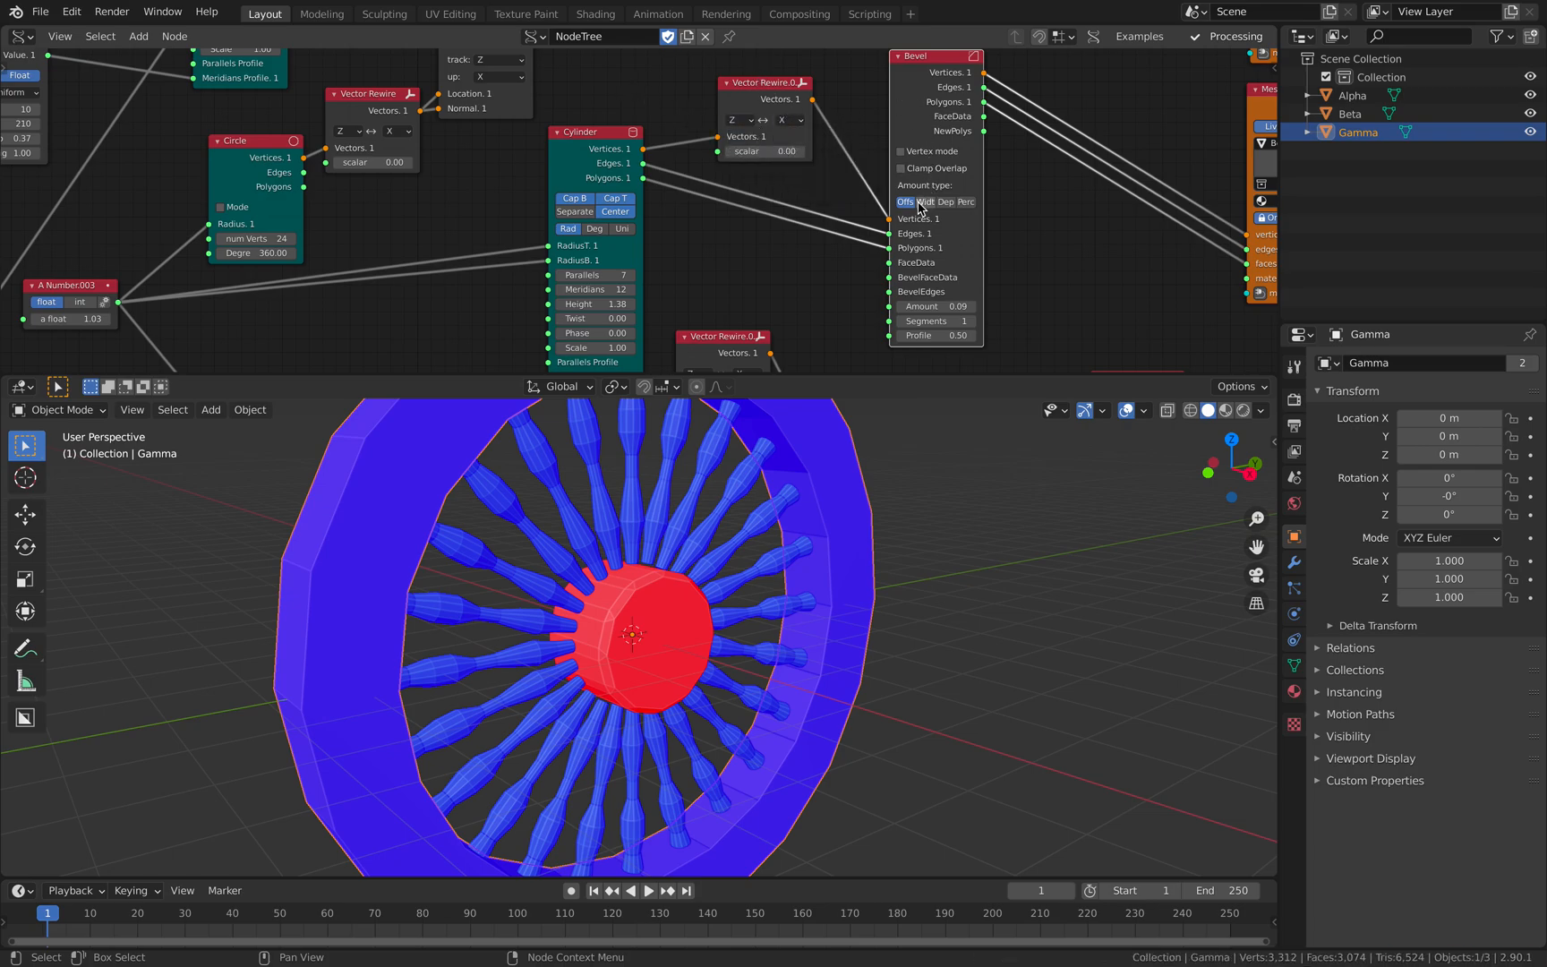
{"action": "middle_click_drag", "start_coordinate": [901, 219], "coordinate": [609, 217]}
{"action": "left_click", "coordinate": [537, 129]}
{"action": "scroll", "coordinate": [609, 217], "scroll_direction": "down", "scroll_amount": 3}
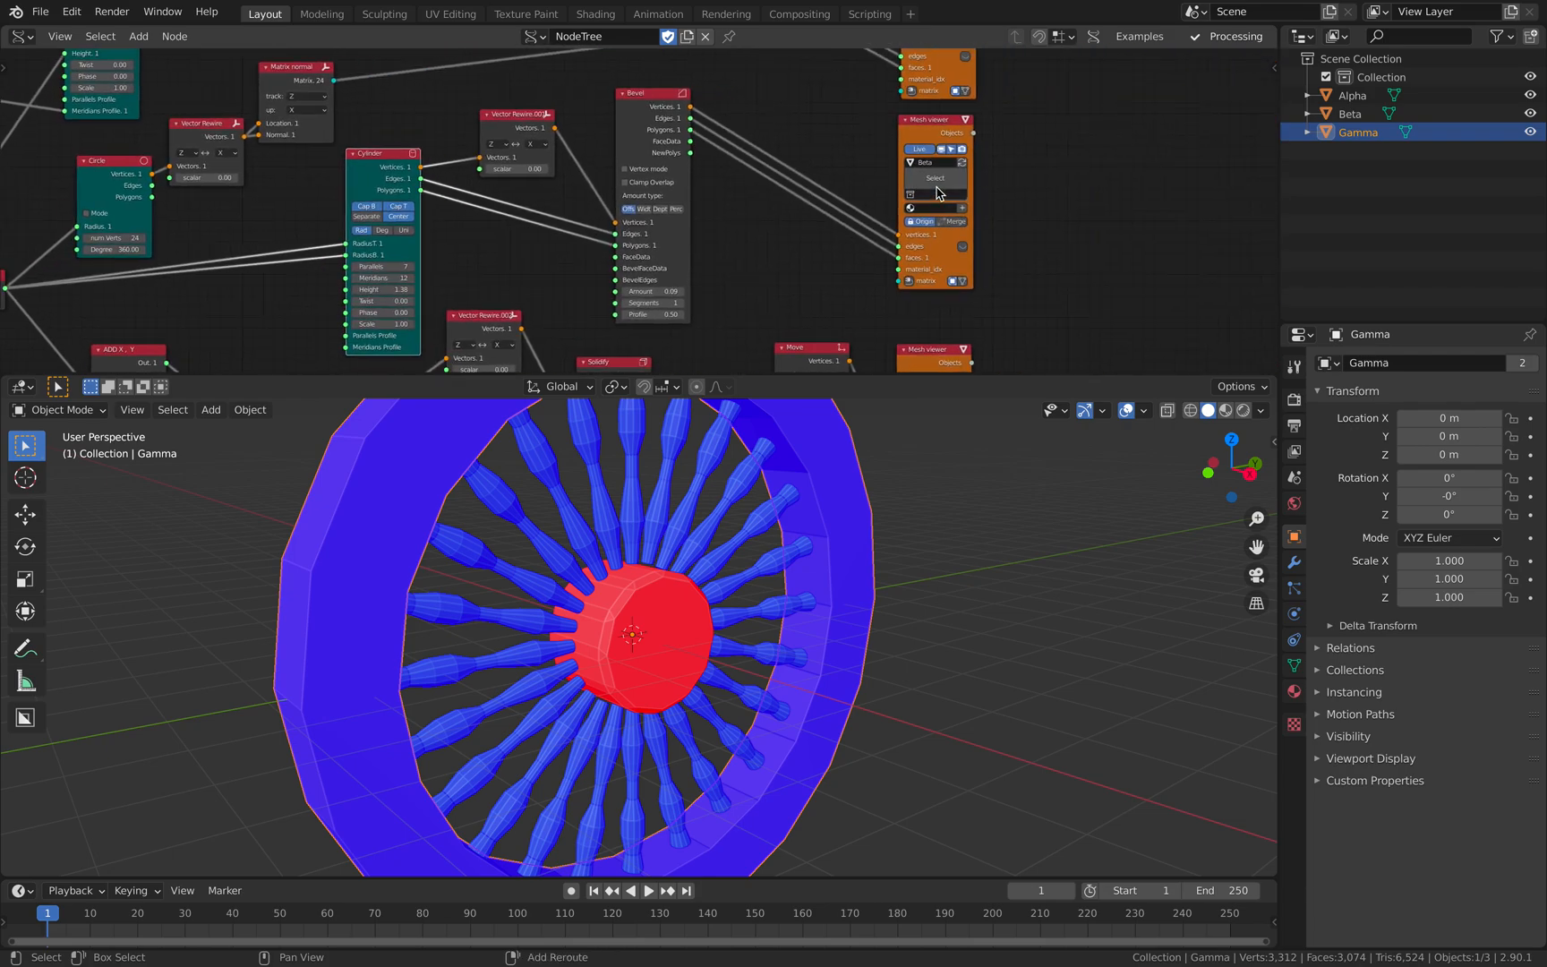
{"action": "key", "text": "shift+f"}
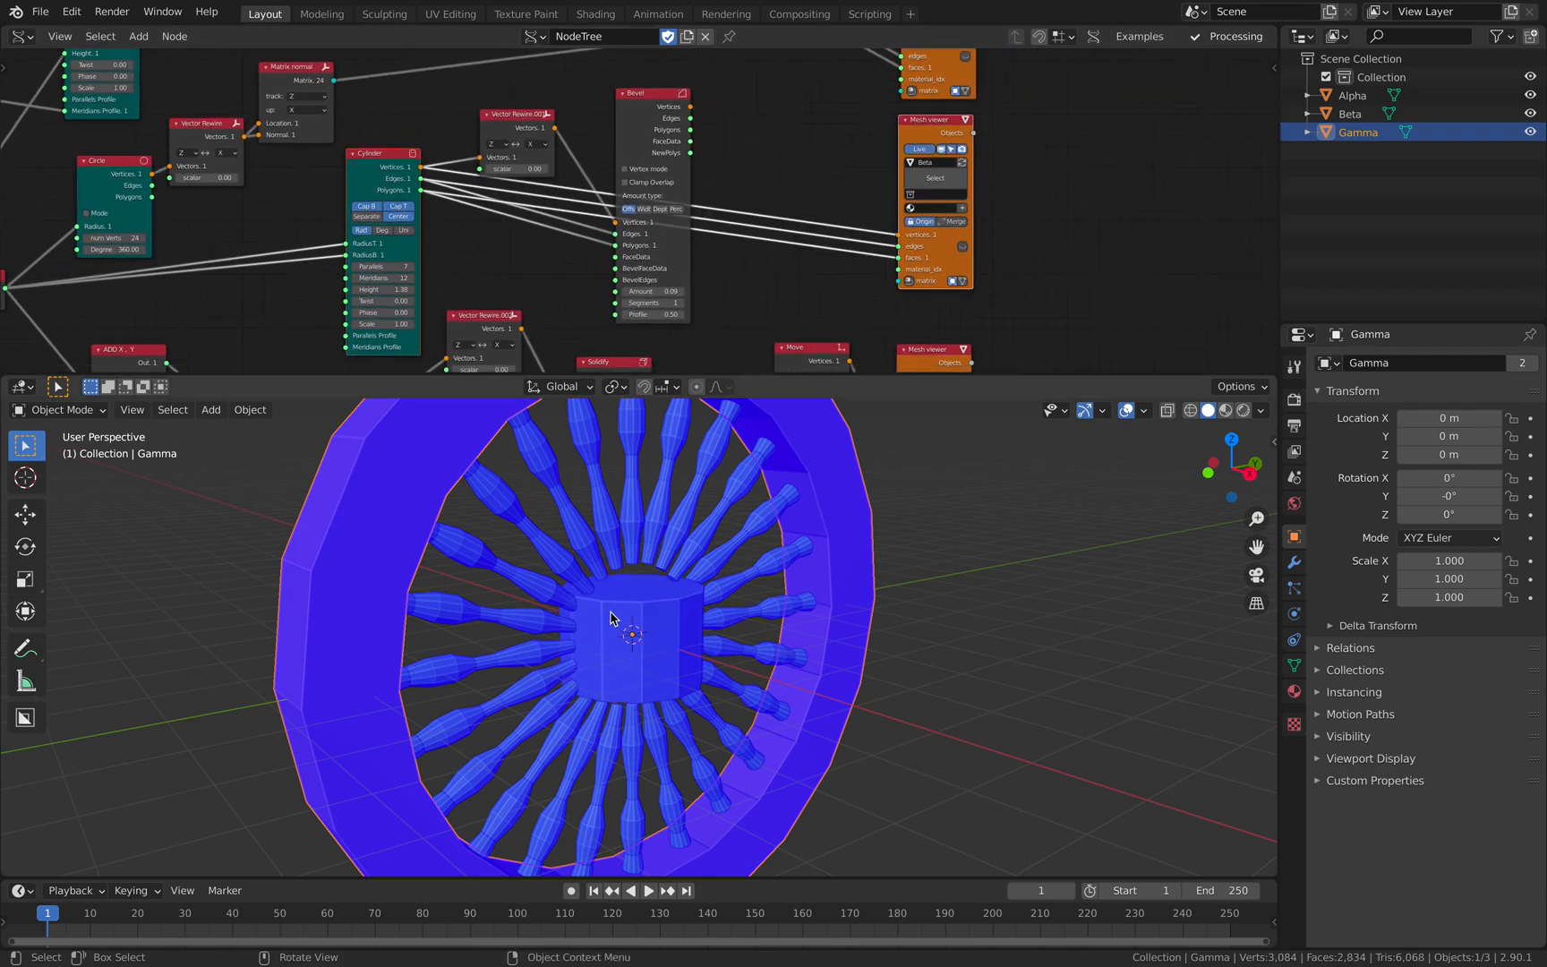
Step: Feed the output of Vector Rewire.001 into the Beta Mesh viewer's vertices
{"action": "middle_click_drag", "start_coordinate": [553, 124], "coordinate": [575, 128]}
{"action": "left_click", "coordinate": [577, 134]}
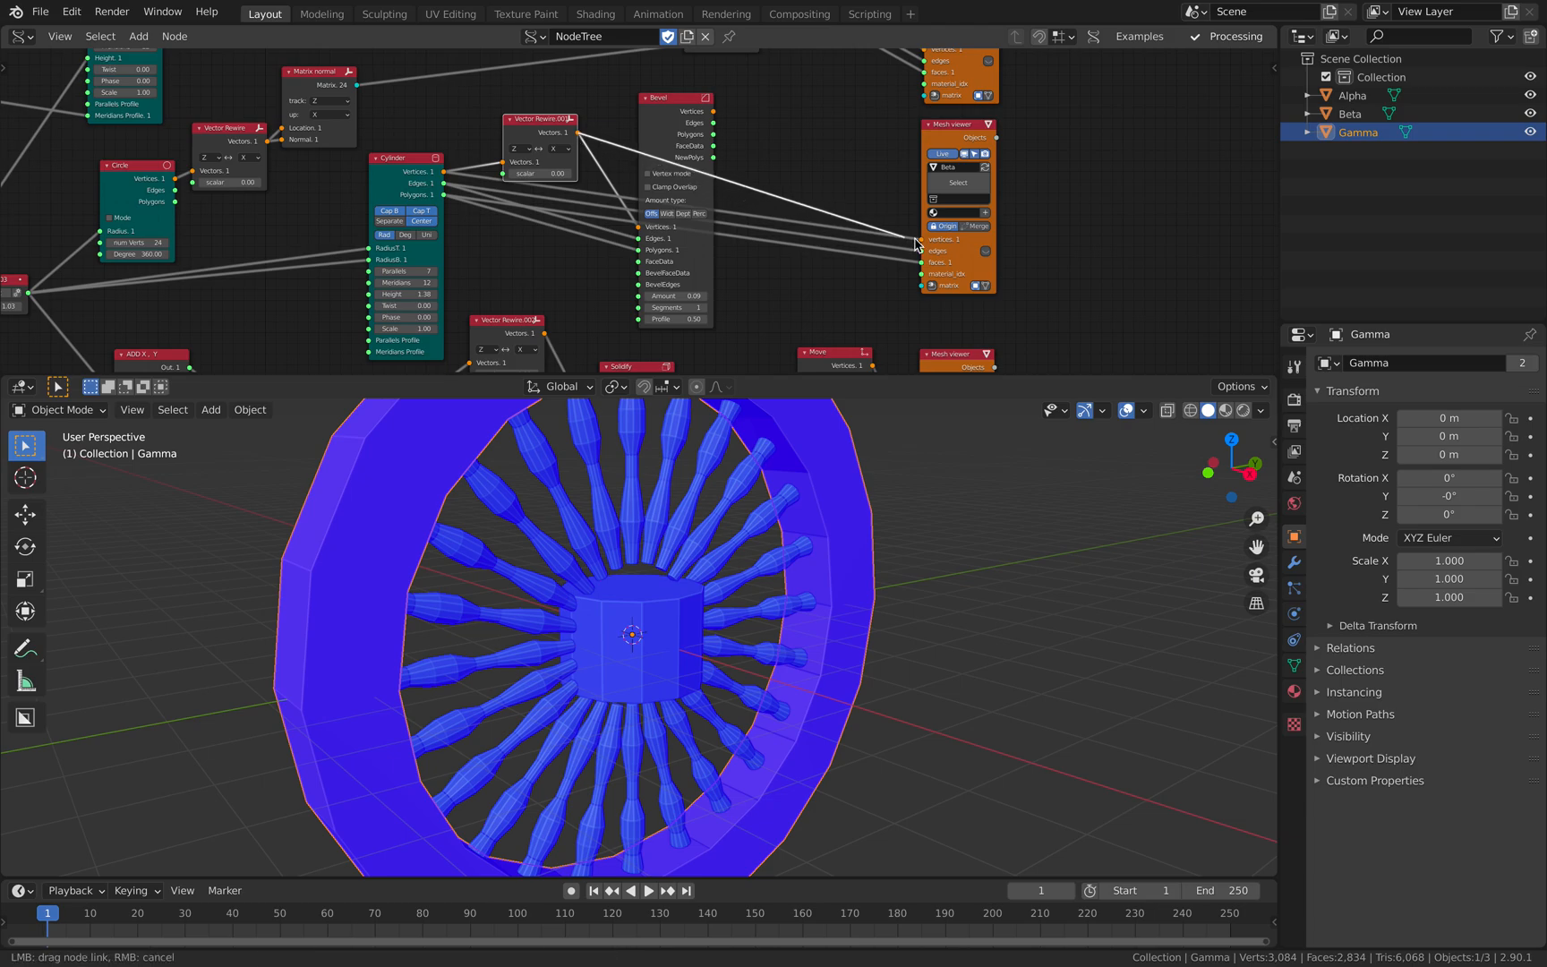
{"action": "left_click_drag", "start_coordinate": [911, 242], "coordinate": [923, 241]}
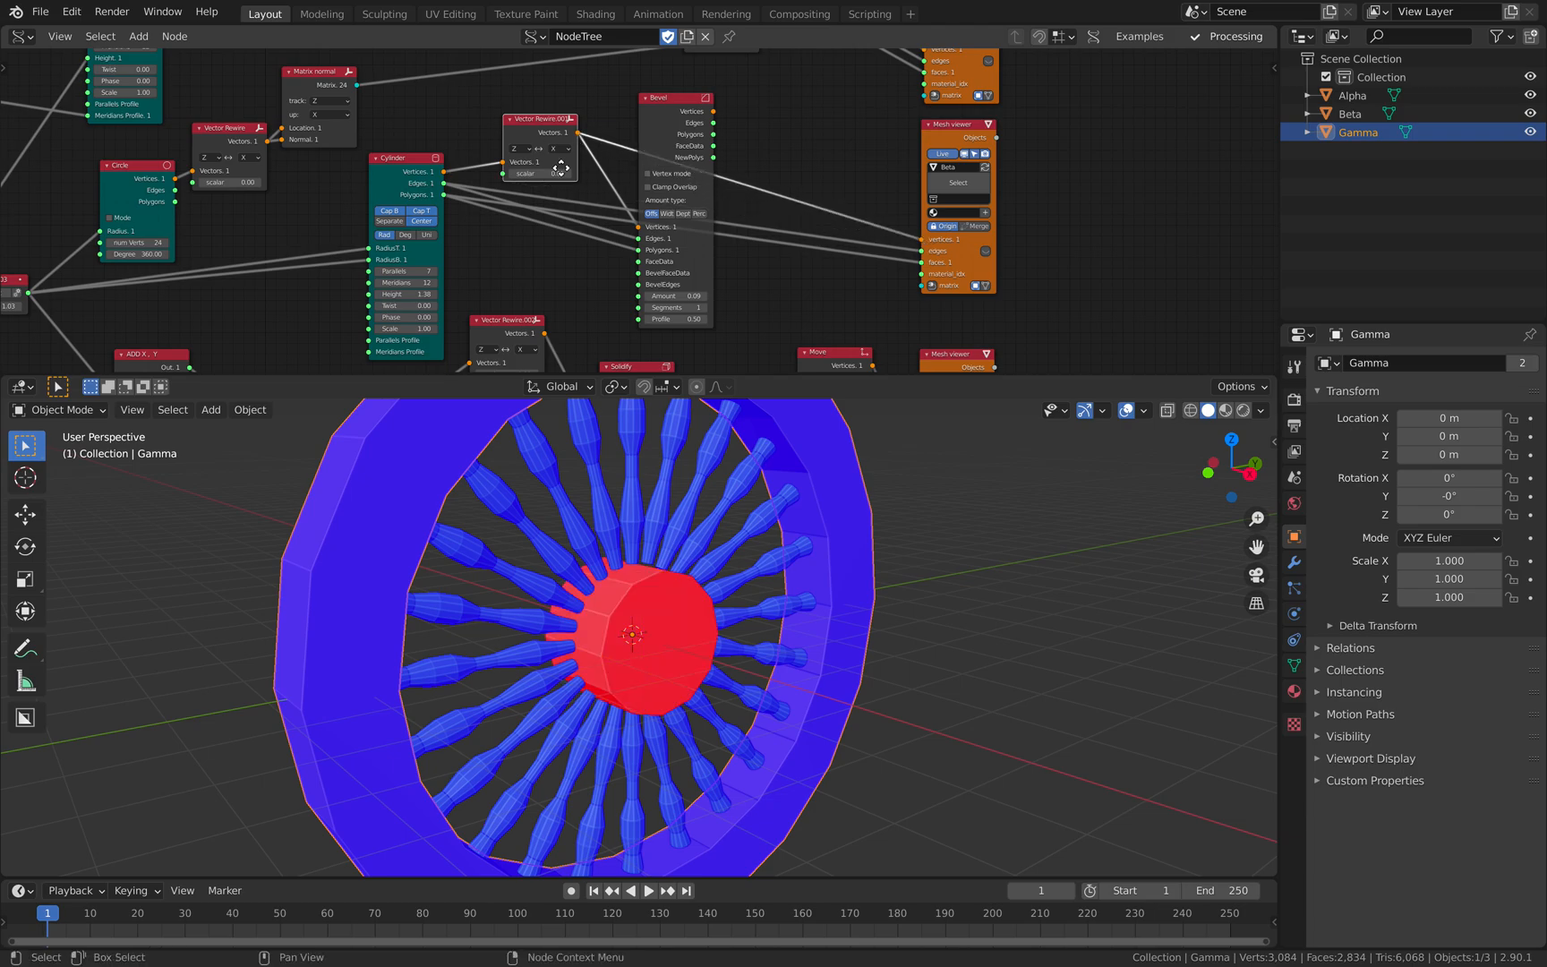
{"action": "scroll", "coordinate": [553, 161], "scroll_direction": "up", "scroll_amount": 1}
{"action": "scroll", "coordinate": [695, 163], "scroll_direction": "up", "scroll_amount": 1}
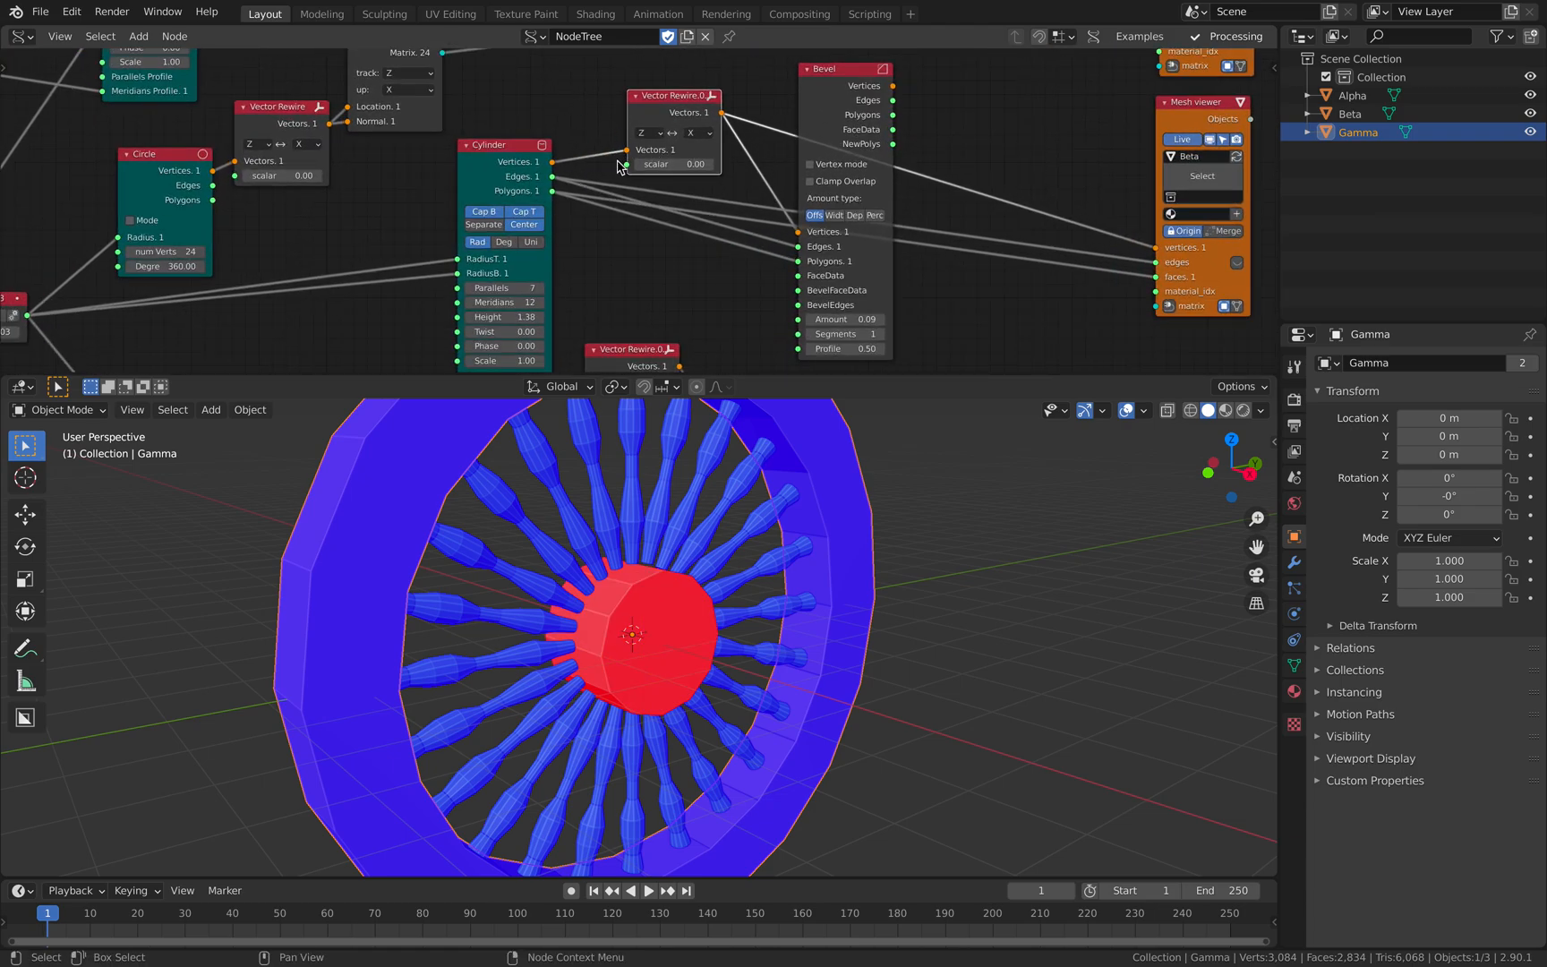
{"action": "scroll", "coordinate": [536, 161], "scroll_direction": "up", "scroll_amount": 1}
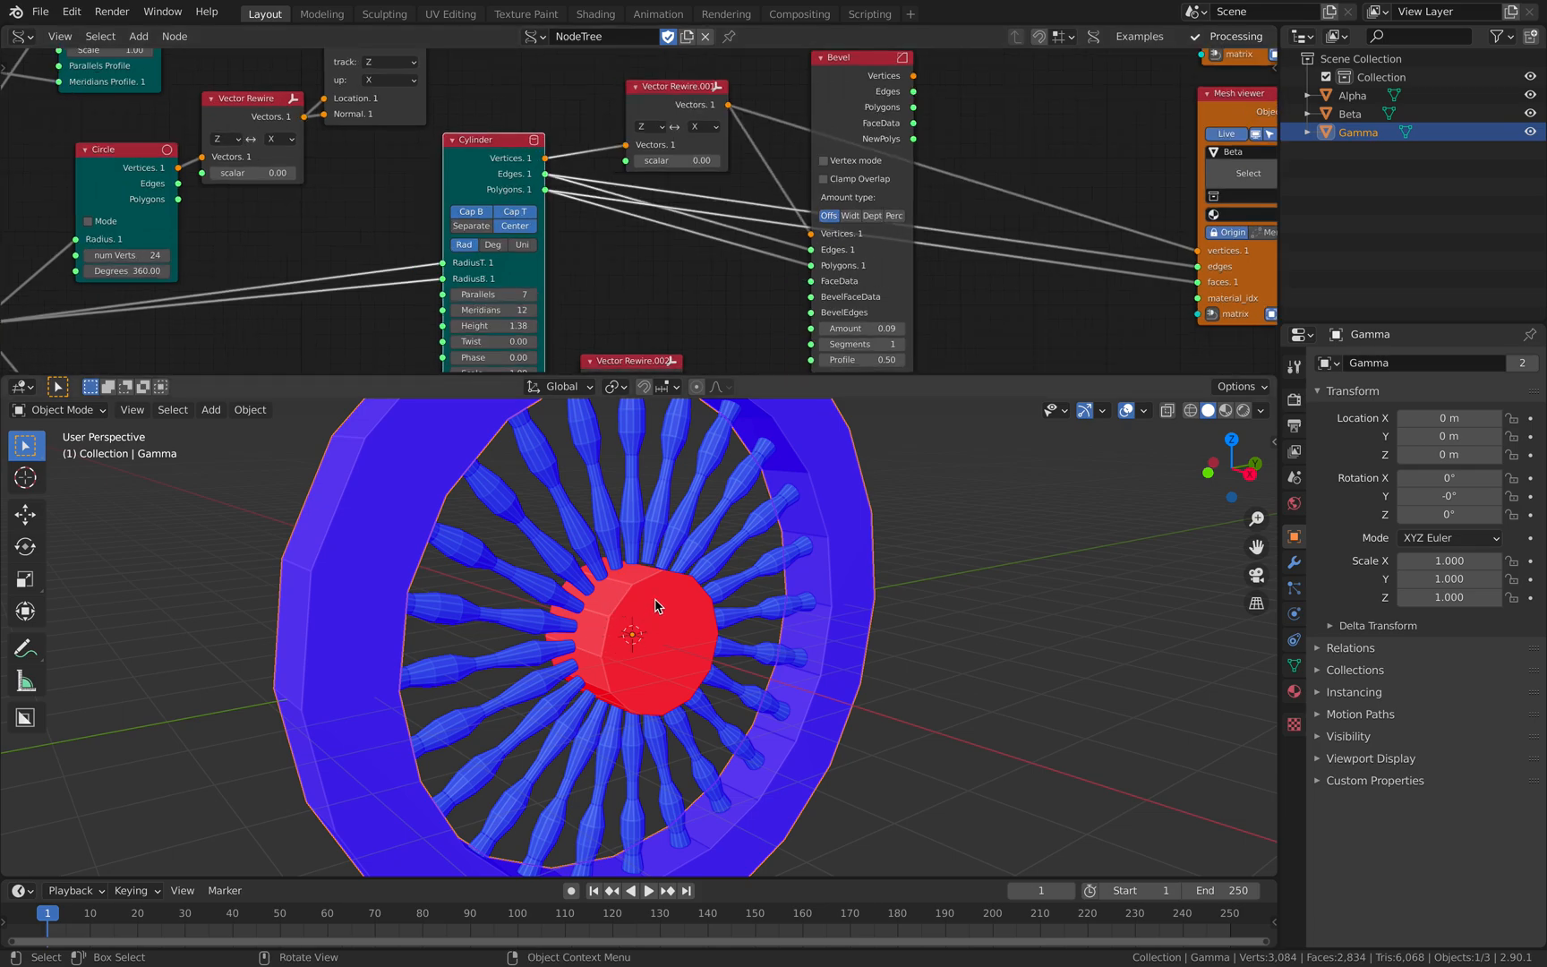
Step: Reconnect the Bevel node's vertices, edges and polygons to the Beta Mesh viewer, and save the file
{"action": "scroll", "coordinate": [632, 162], "scroll_direction": "down", "scroll_amount": 1}
{"action": "left_click", "coordinate": [718, 104]}
{"action": "left_click", "coordinate": [1081, 113], "text": "shift"}
{"action": "key", "text": "shift+f"}
{"action": "middle_click_drag", "start_coordinate": [759, 519], "coordinate": [655, 543]}
{"action": "key", "text": "ctrl+s"}
Step: Add a Flip normals node and place it between the Bevel node and the Beta Mesh viewer
{"action": "scroll", "coordinate": [759, 283], "scroll_direction": "down", "scroll_amount": 2}
{"action": "middle_click_drag", "start_coordinate": [759, 284], "coordinate": [688, 282]}
{"action": "scroll", "coordinate": [782, 231], "scroll_direction": "down", "scroll_amount": 2}
{"action": "scroll", "coordinate": [687, 282], "scroll_direction": "up", "scroll_amount": 3}
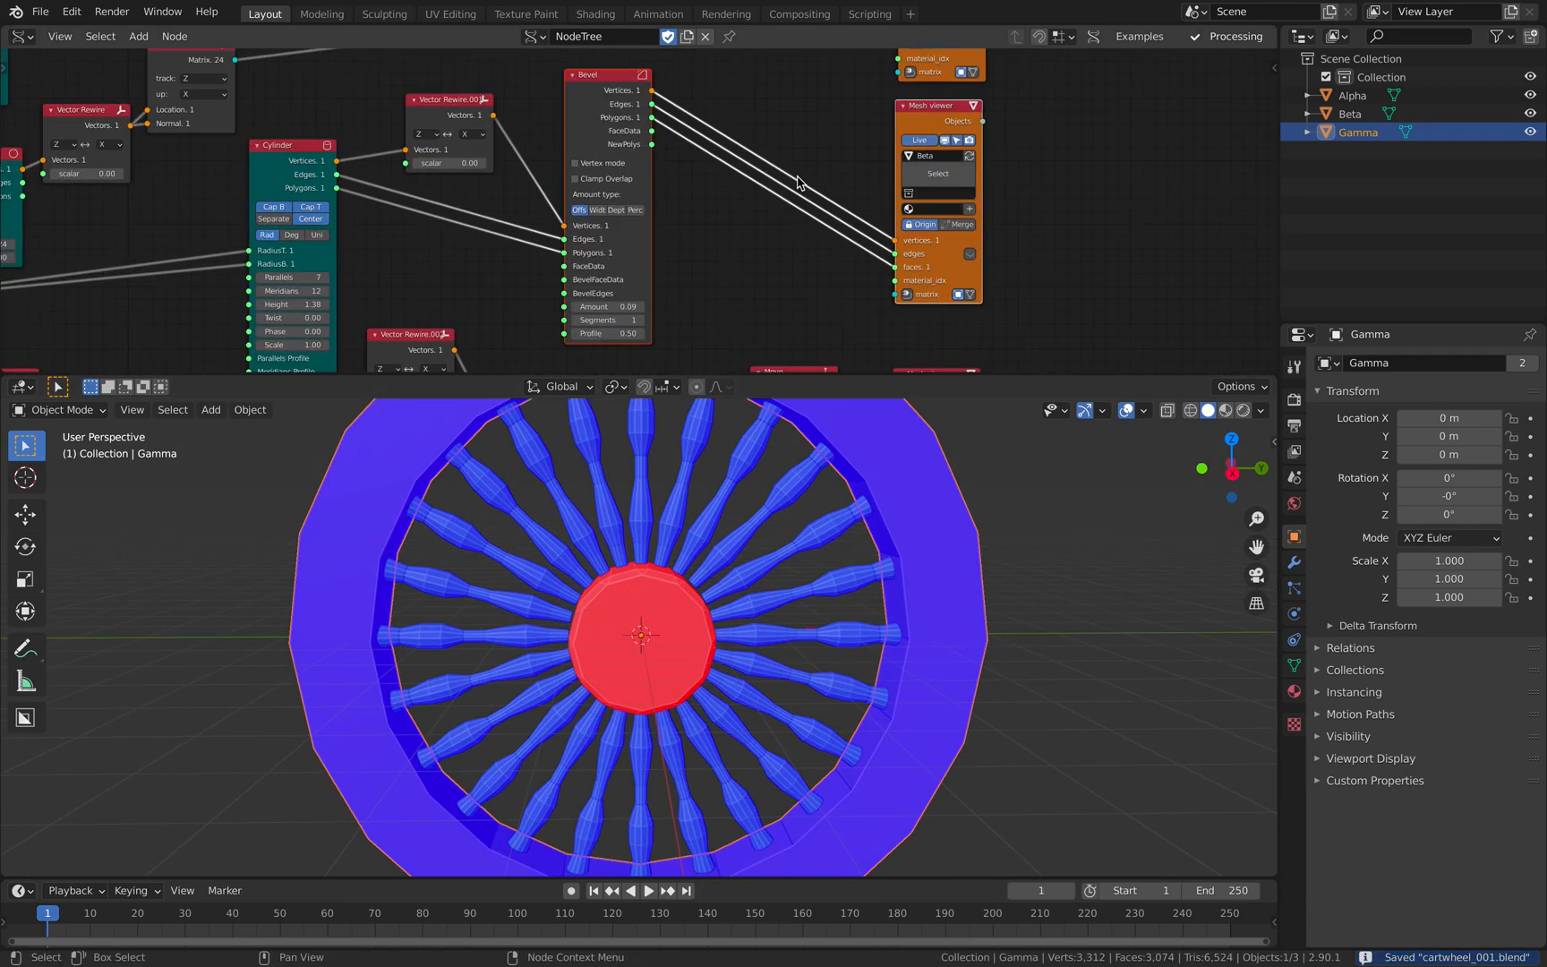
{"action": "middle_click_drag", "start_coordinate": [802, 182], "coordinate": [762, 212]}
{"action": "key", "text": "shift+a"}
{"action": "left_click", "coordinate": [756, 161]}
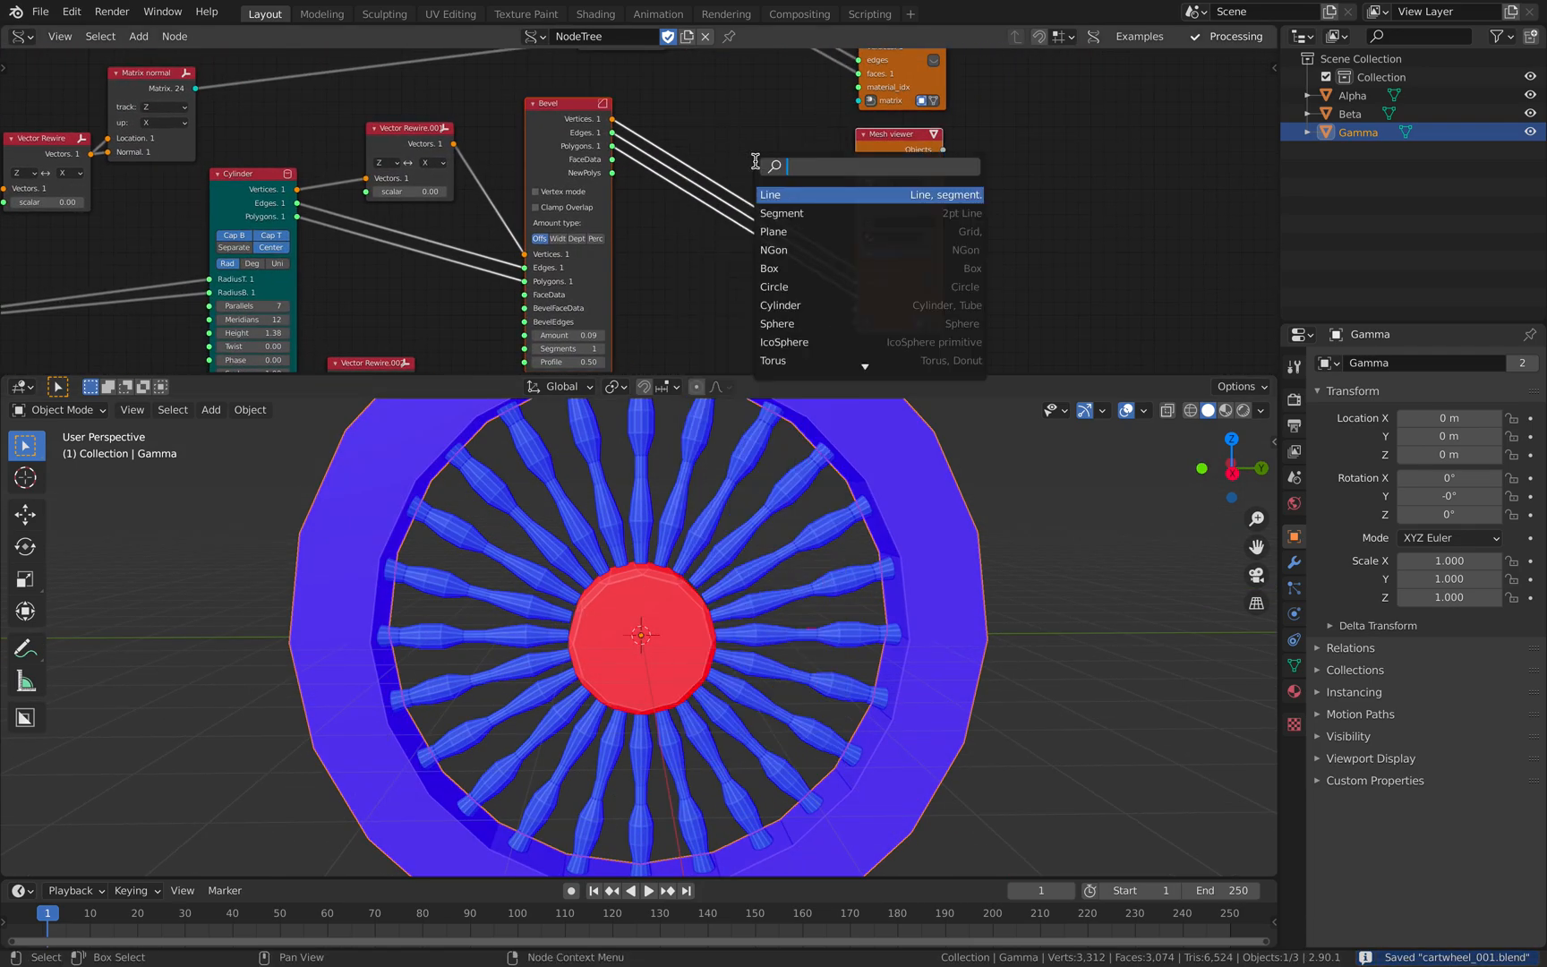
{"action": "type", "text": "fllip"}
{"action": "key", "text": "BackSpace"}
{"action": "key", "text": "BackSpace"}
{"action": "key", "text": "BackSpace"}
{"action": "type", "text": "li"}
{"action": "key", "text": "BackSpace"}
{"action": "key", "text": "BackSpace"}
{"action": "type", "text": "i"}
{"action": "key", "text": "Down"}
{"action": "key", "text": "Down"}
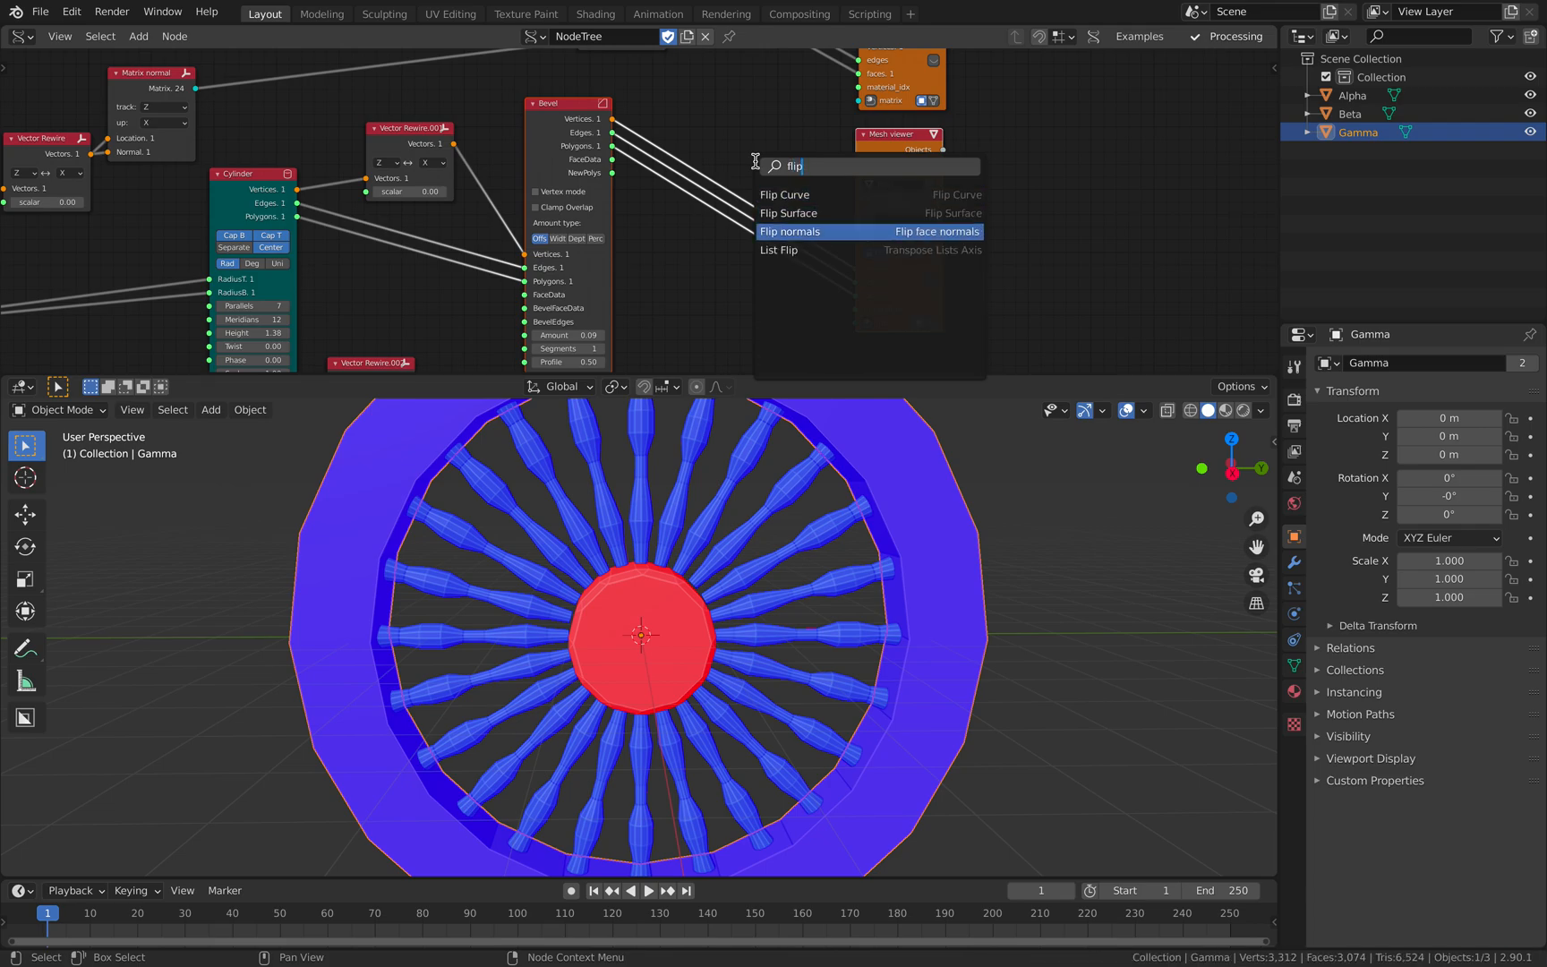
{"action": "key", "text": "Return"}
{"action": "left_click", "coordinate": [650, 220]}
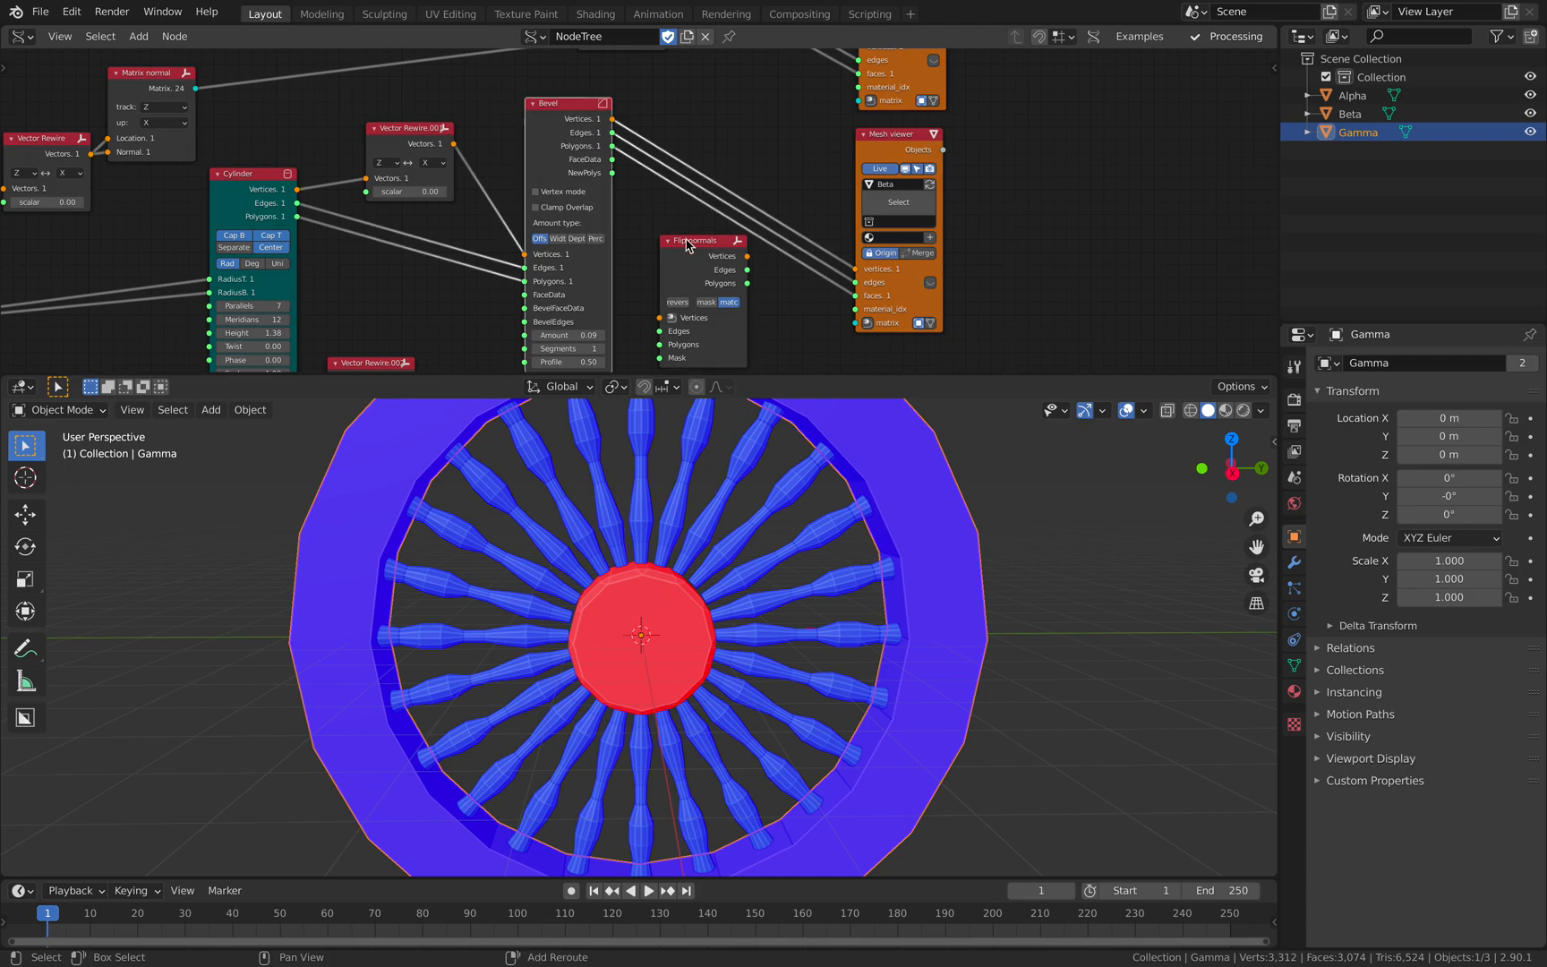
Step: Route the Bevel node's vertices, edges and polygons through Flip normals into the Beta Mesh viewer, and save the file
{"action": "left_click", "coordinate": [879, 143], "text": "shift"}
{"action": "key", "text": "shift+f"}
{"action": "left_click", "coordinate": [790, 118]}
{"action": "scroll", "coordinate": [739, 184], "scroll_direction": "up", "scroll_amount": 1}
{"action": "middle_click_drag", "start_coordinate": [740, 183], "coordinate": [750, 119]}
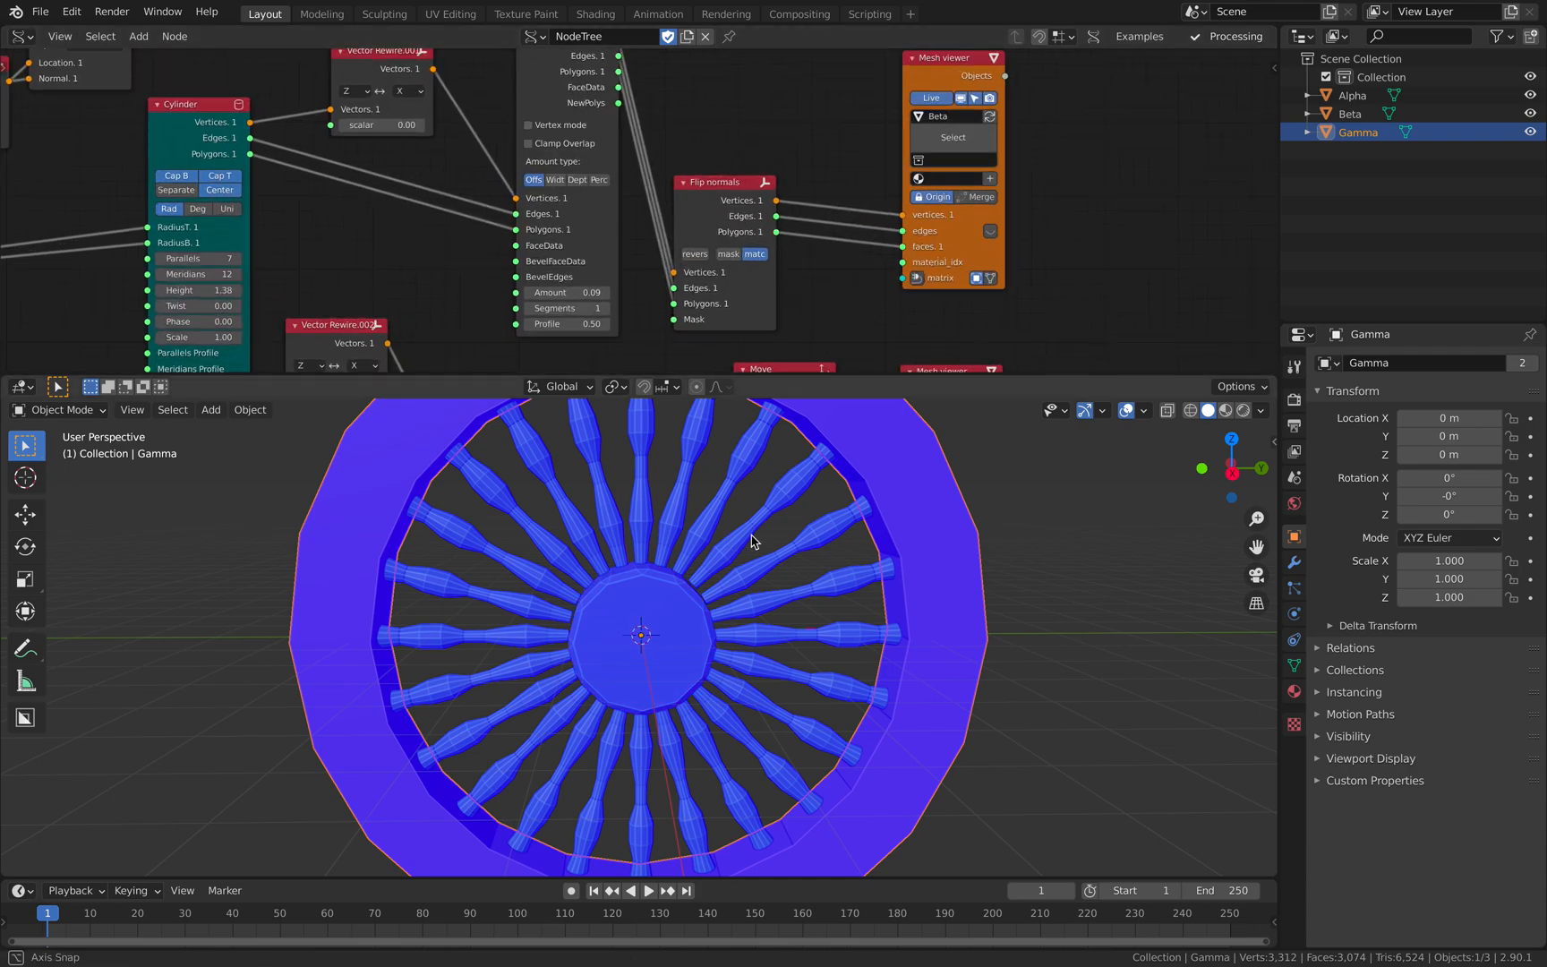
{"action": "middle_click_drag", "start_coordinate": [753, 538], "coordinate": [809, 528]}
{"action": "key", "text": "ctrl+s"}
Step: Move the Flip normals node up beside Bevel, and try its reverse option
{"action": "left_click_drag", "start_coordinate": [732, 225], "coordinate": [757, 171]}
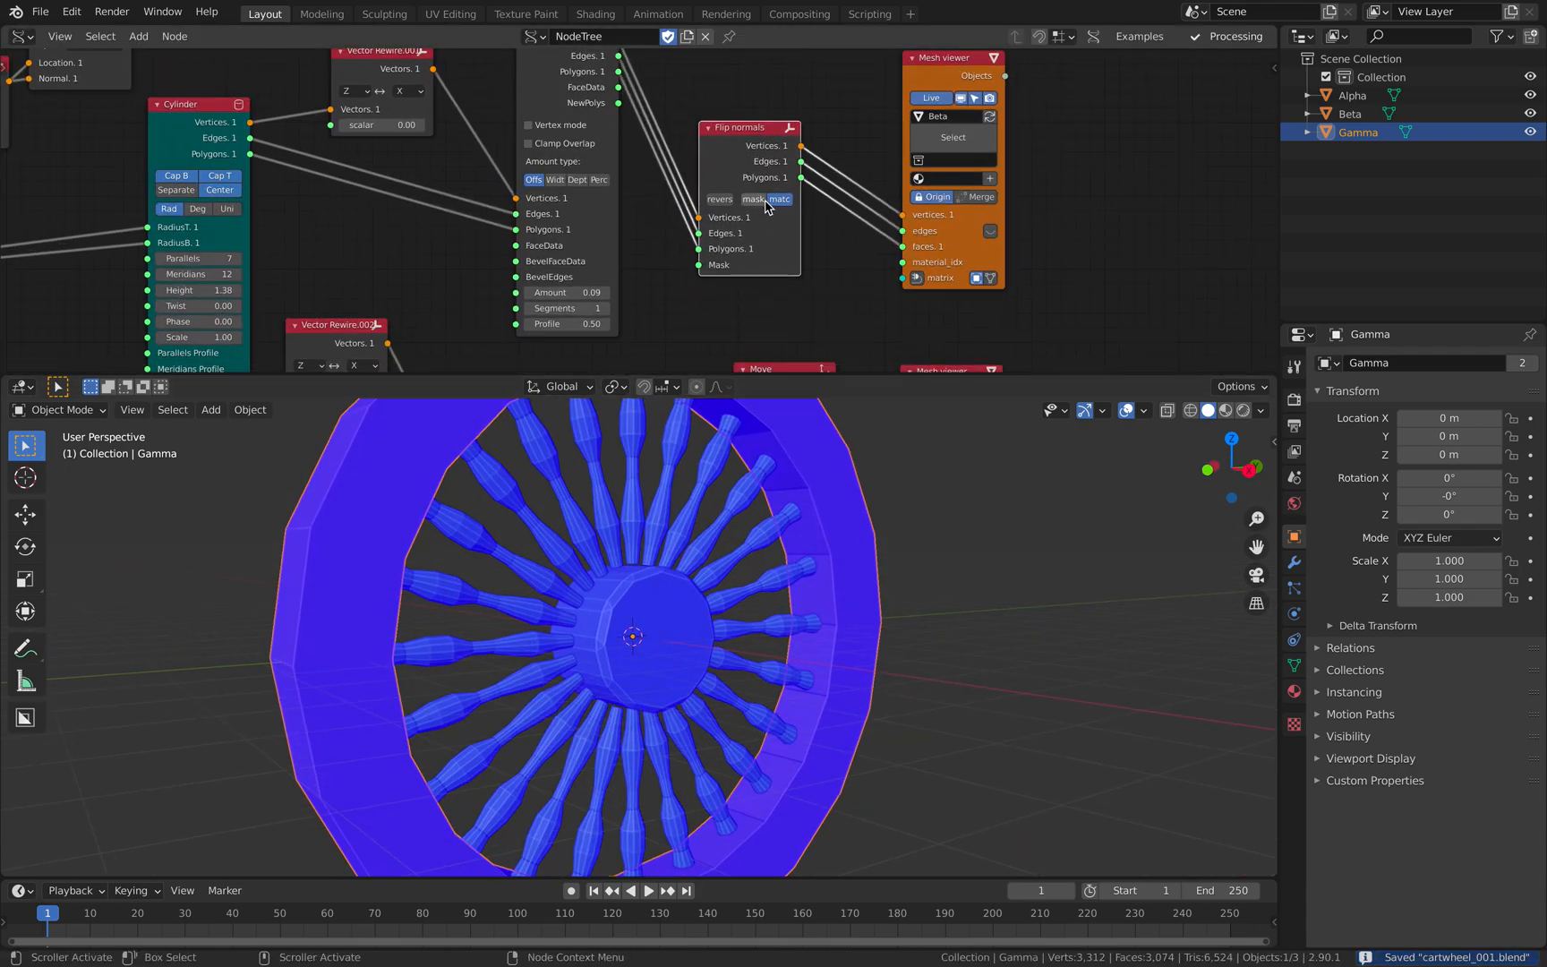
{"action": "left_click", "coordinate": [729, 200]}
{"action": "left_click", "coordinate": [730, 204]}
{"action": "left_click", "coordinate": [730, 204]}
{"action": "left_click", "coordinate": [730, 205]}
{"action": "mouse_move", "coordinate": [873, 564]}
{"action": "middle_mouse_down"}
{"action": "mouse_move", "coordinate": [811, 556]}
{"action": "mouse_move", "coordinate": [855, 558]}
{"action": "middle_mouse_up"}
Step: Set the hub Cylinder's height to 1.15
{"action": "scroll", "coordinate": [797, 564], "scroll_direction": "down", "scroll_amount": 3}
{"action": "scroll", "coordinate": [327, 254], "scroll_direction": "down", "scroll_amount": 3}
{"action": "middle_click_drag", "start_coordinate": [328, 253], "coordinate": [644, 222]}
{"action": "middle_click_drag", "start_coordinate": [652, 714], "coordinate": [729, 716]}
{"action": "scroll", "coordinate": [787, 204], "scroll_direction": "up", "scroll_amount": 3}
{"action": "middle_click_drag", "start_coordinate": [787, 204], "coordinate": [733, 274]}
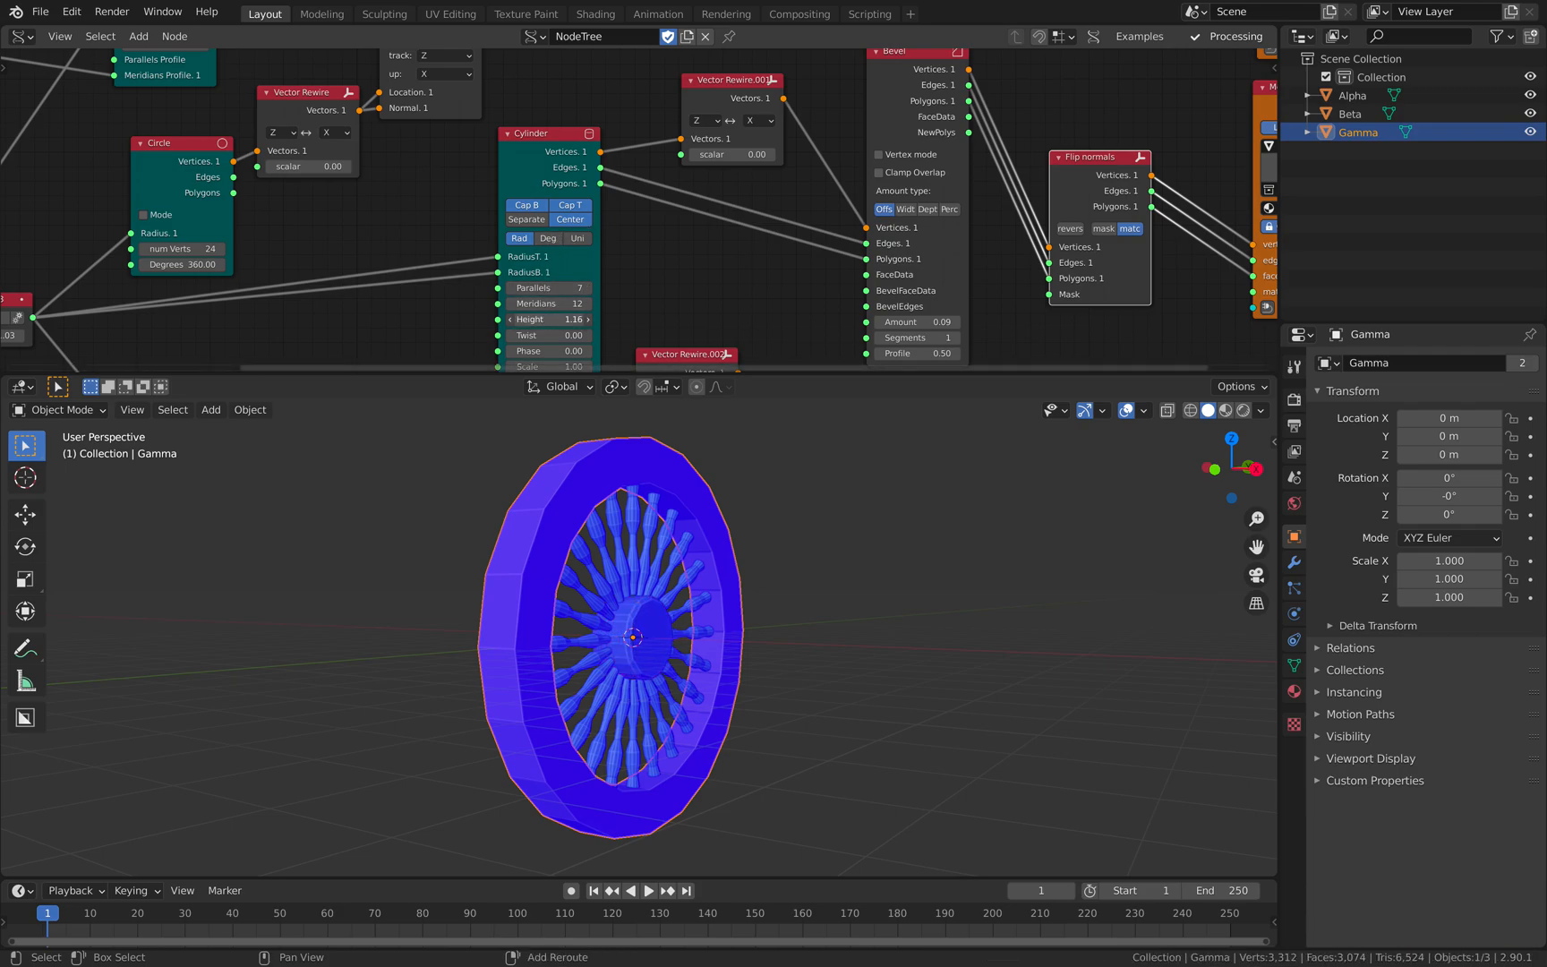
{"action": "left_click", "coordinate": [656, 650]}
{"action": "key", "text": "g"}
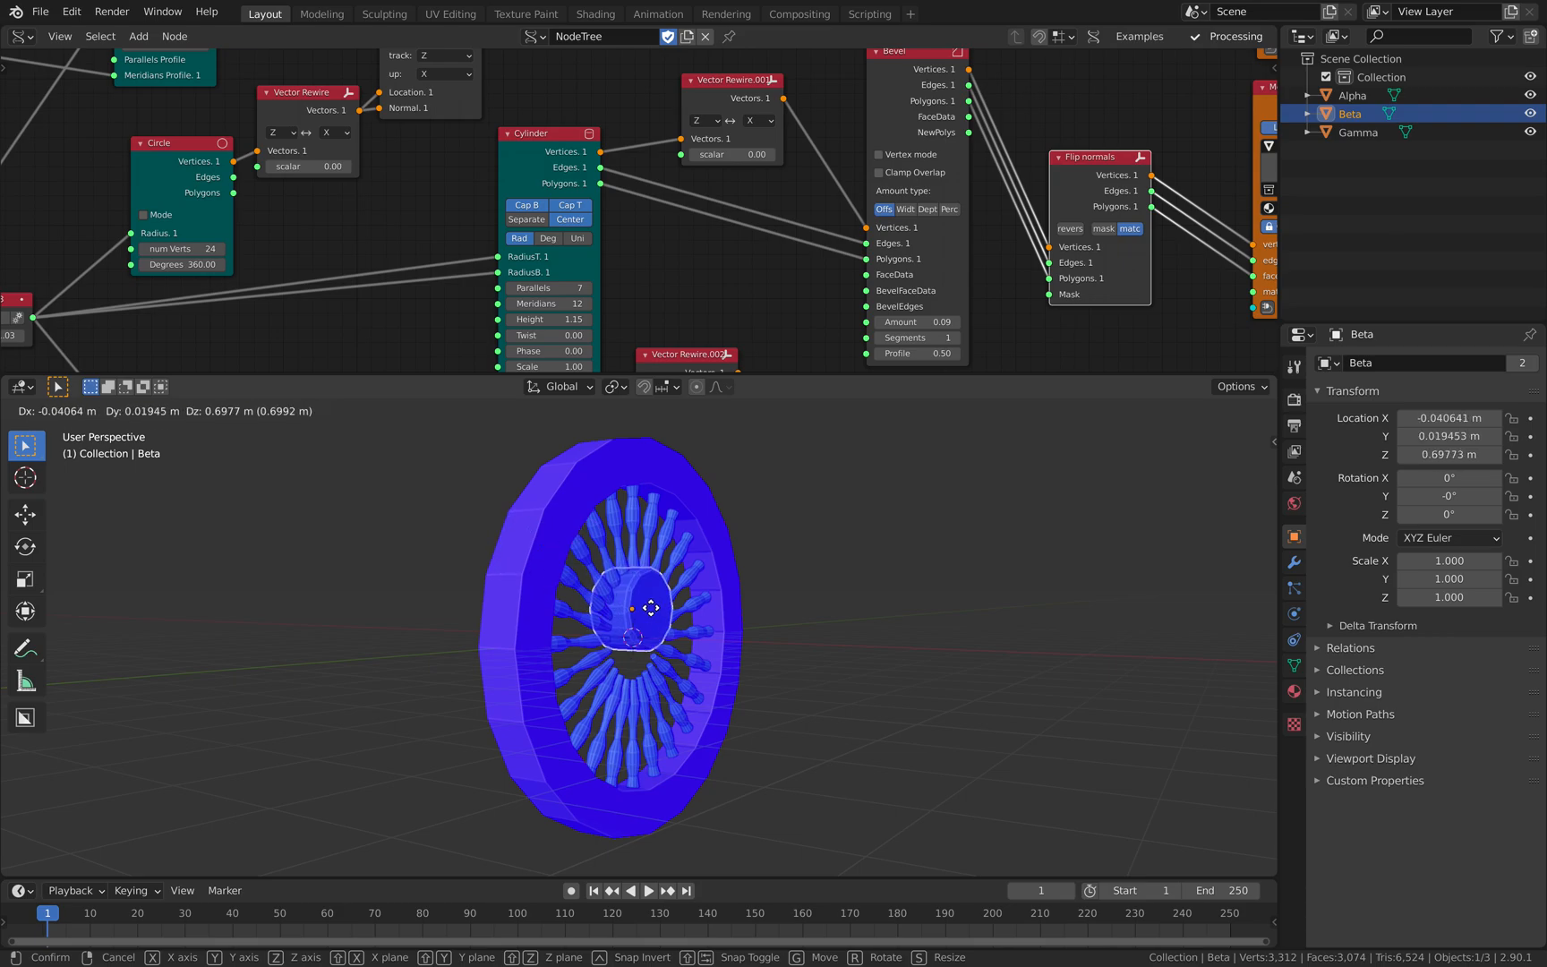
{"action": "right_click", "coordinate": [653, 607]}
Step: Inspect the wheel from several angles and save the file
{"action": "middle_click_drag", "start_coordinate": [668, 581], "coordinate": [548, 608]}
{"action": "middle_click_drag", "start_coordinate": [625, 550], "coordinate": [651, 568]}
{"action": "middle_click_drag", "start_coordinate": [613, 490], "coordinate": [524, 426]}
{"action": "scroll", "coordinate": [537, 247], "scroll_direction": "down", "scroll_amount": 3}
{"action": "scroll", "coordinate": [537, 247], "scroll_direction": "down", "scroll_amount": 2}
{"action": "middle_click_drag", "start_coordinate": [459, 232], "coordinate": [787, 174]}
{"action": "key", "text": "ctrl+s"}
Step: Set the Circle node's number of vertices to 14 to reduce the spokes, and save the file
{"action": "middle_click_drag", "start_coordinate": [545, 198], "coordinate": [526, 251]}
{"action": "scroll", "coordinate": [538, 252], "scroll_direction": "up", "scroll_amount": 1}
{"action": "middle_click_drag", "start_coordinate": [728, 540], "coordinate": [664, 528]}
{"action": "middle_click_drag", "start_coordinate": [591, 271], "coordinate": [605, 97]}
{"action": "scroll", "coordinate": [602, 111], "scroll_direction": "up", "scroll_amount": 3}
{"action": "middle_click_drag", "start_coordinate": [543, 186], "coordinate": [506, 277]}
{"action": "left_click_drag", "start_coordinate": [504, 233], "coordinate": [448, 234]}
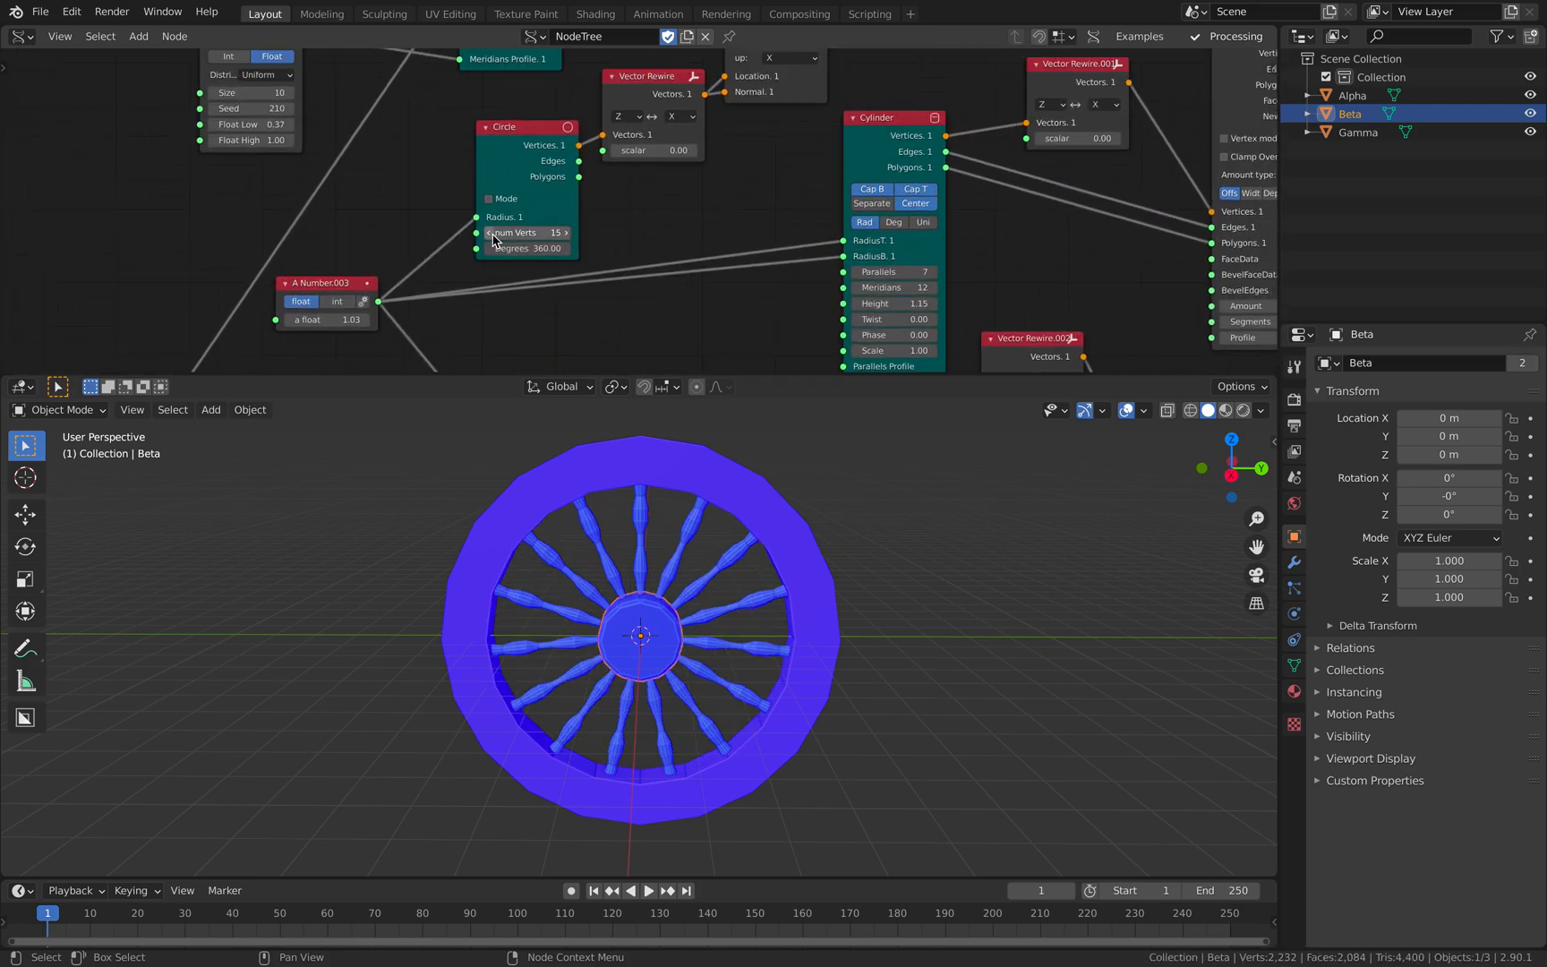
{"action": "left_click", "coordinate": [494, 234]}
{"action": "scroll", "coordinate": [670, 224], "scroll_direction": "down", "scroll_amount": 3}
{"action": "middle_click_drag", "start_coordinate": [815, 240], "coordinate": [612, 252]}
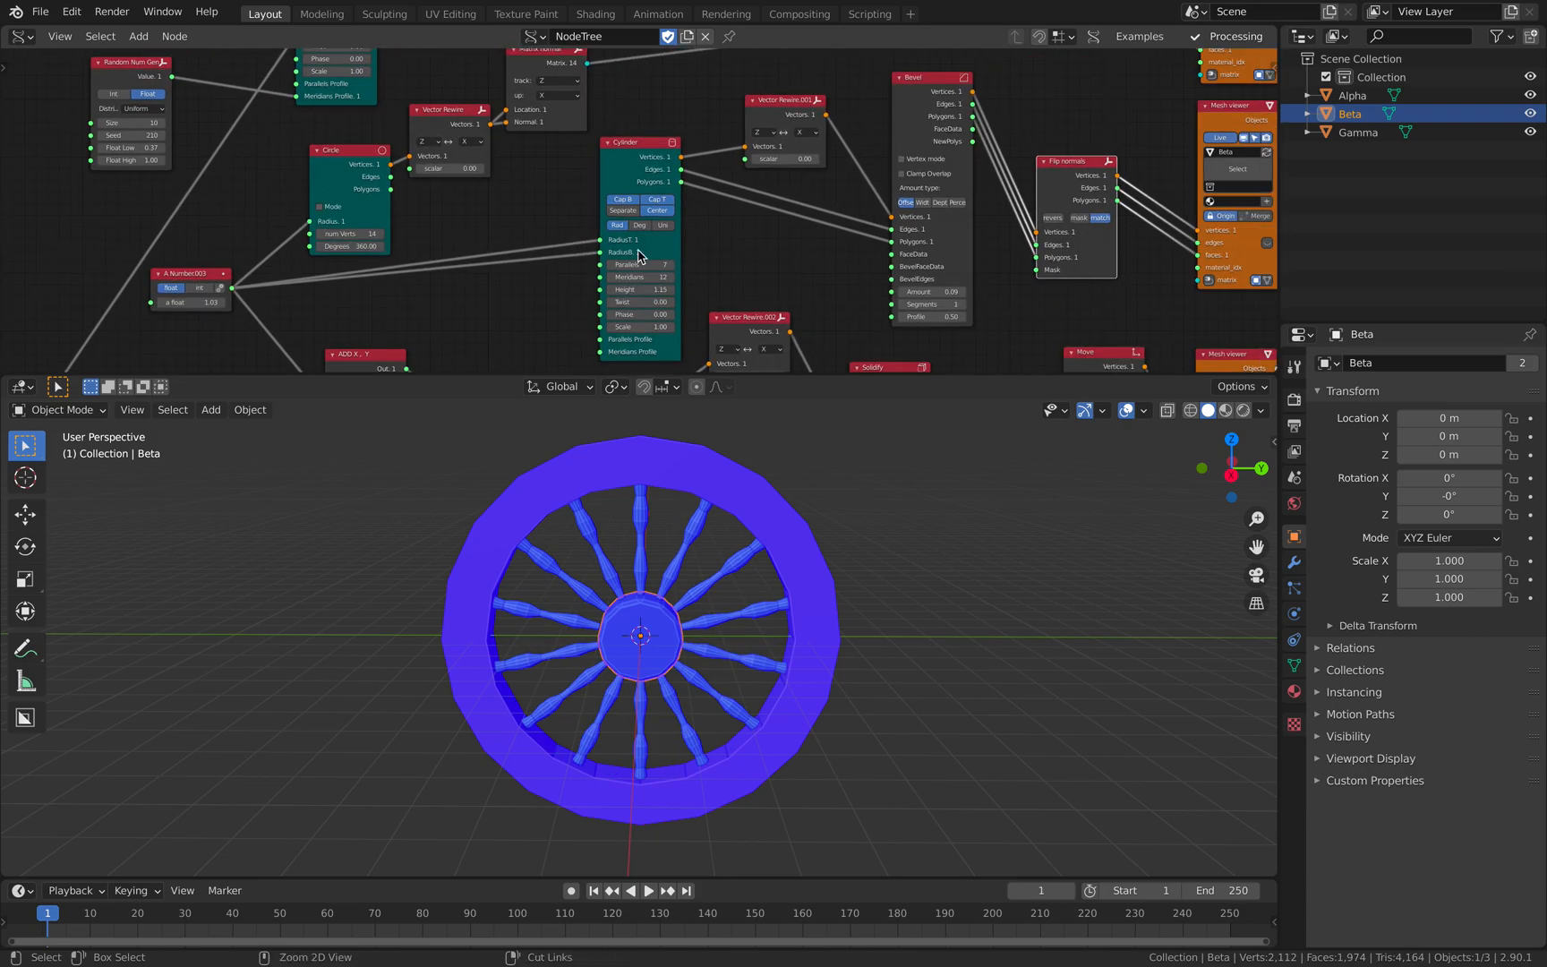
{"action": "key", "text": "ctrl+s"}
Step: Examine the overall node layout and the face orientation on the back side of the hub
{"action": "middle_click_drag", "start_coordinate": [1047, 224], "coordinate": [680, 234]}
{"action": "scroll", "coordinate": [680, 229], "scroll_direction": "up", "scroll_amount": 3}
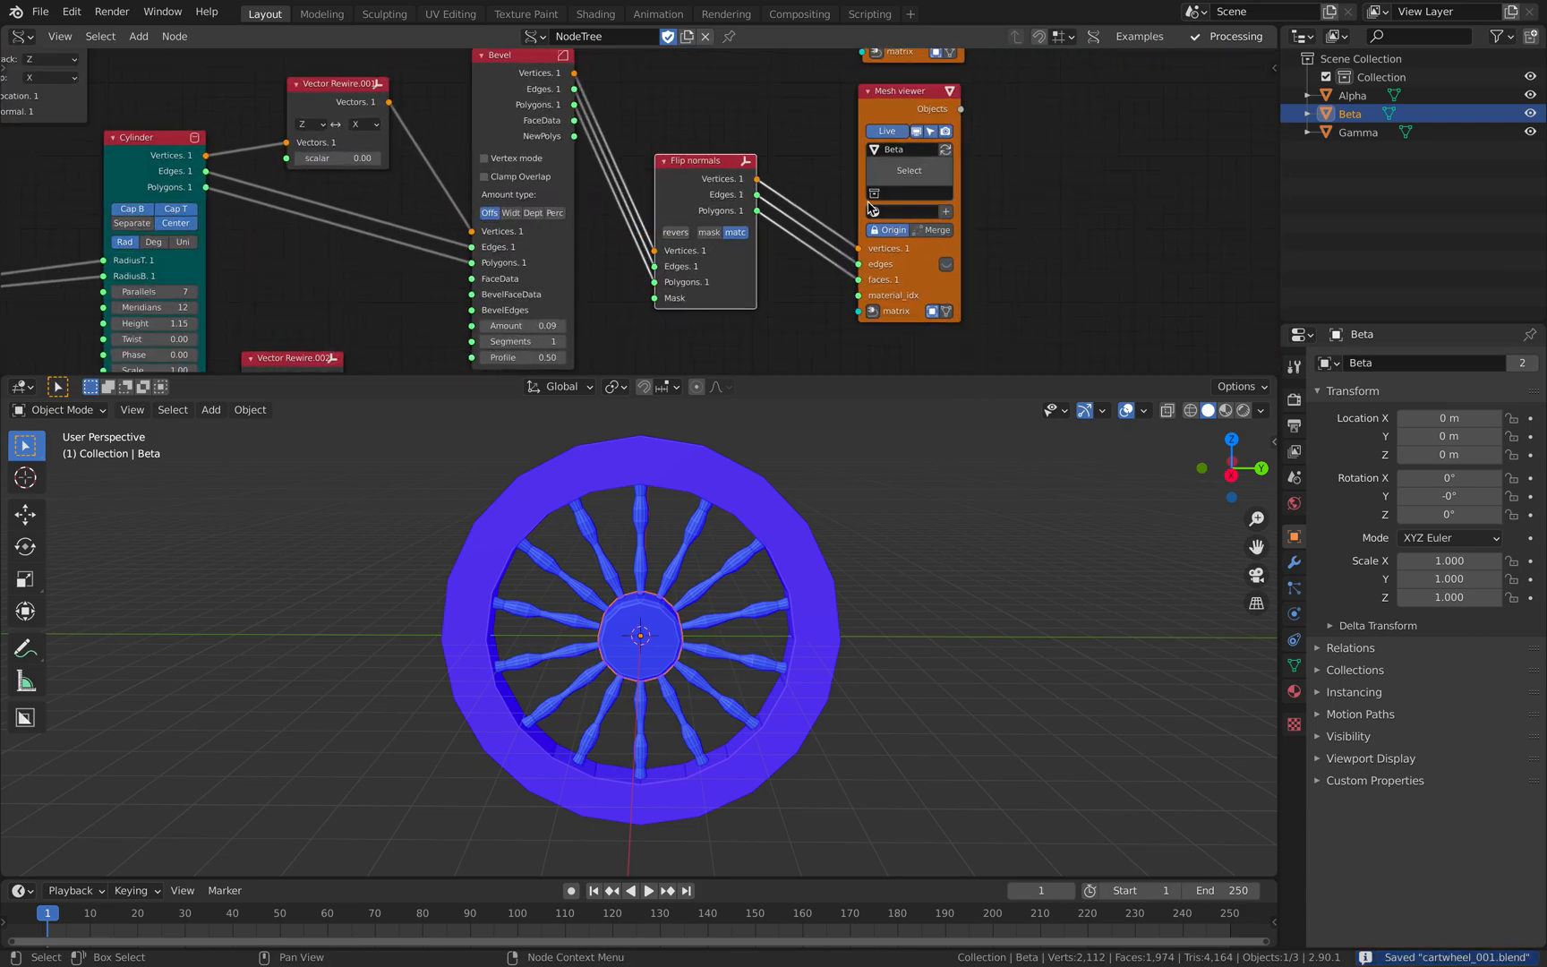
{"action": "scroll", "coordinate": [833, 208], "scroll_direction": "down", "scroll_amount": 4}
{"action": "left_click_drag", "start_coordinate": [712, 219], "coordinate": [713, 201]}
{"action": "middle_click_drag", "start_coordinate": [687, 74], "coordinate": [775, 157]}
{"action": "middle_click_drag", "start_coordinate": [656, 179], "coordinate": [681, 200]}
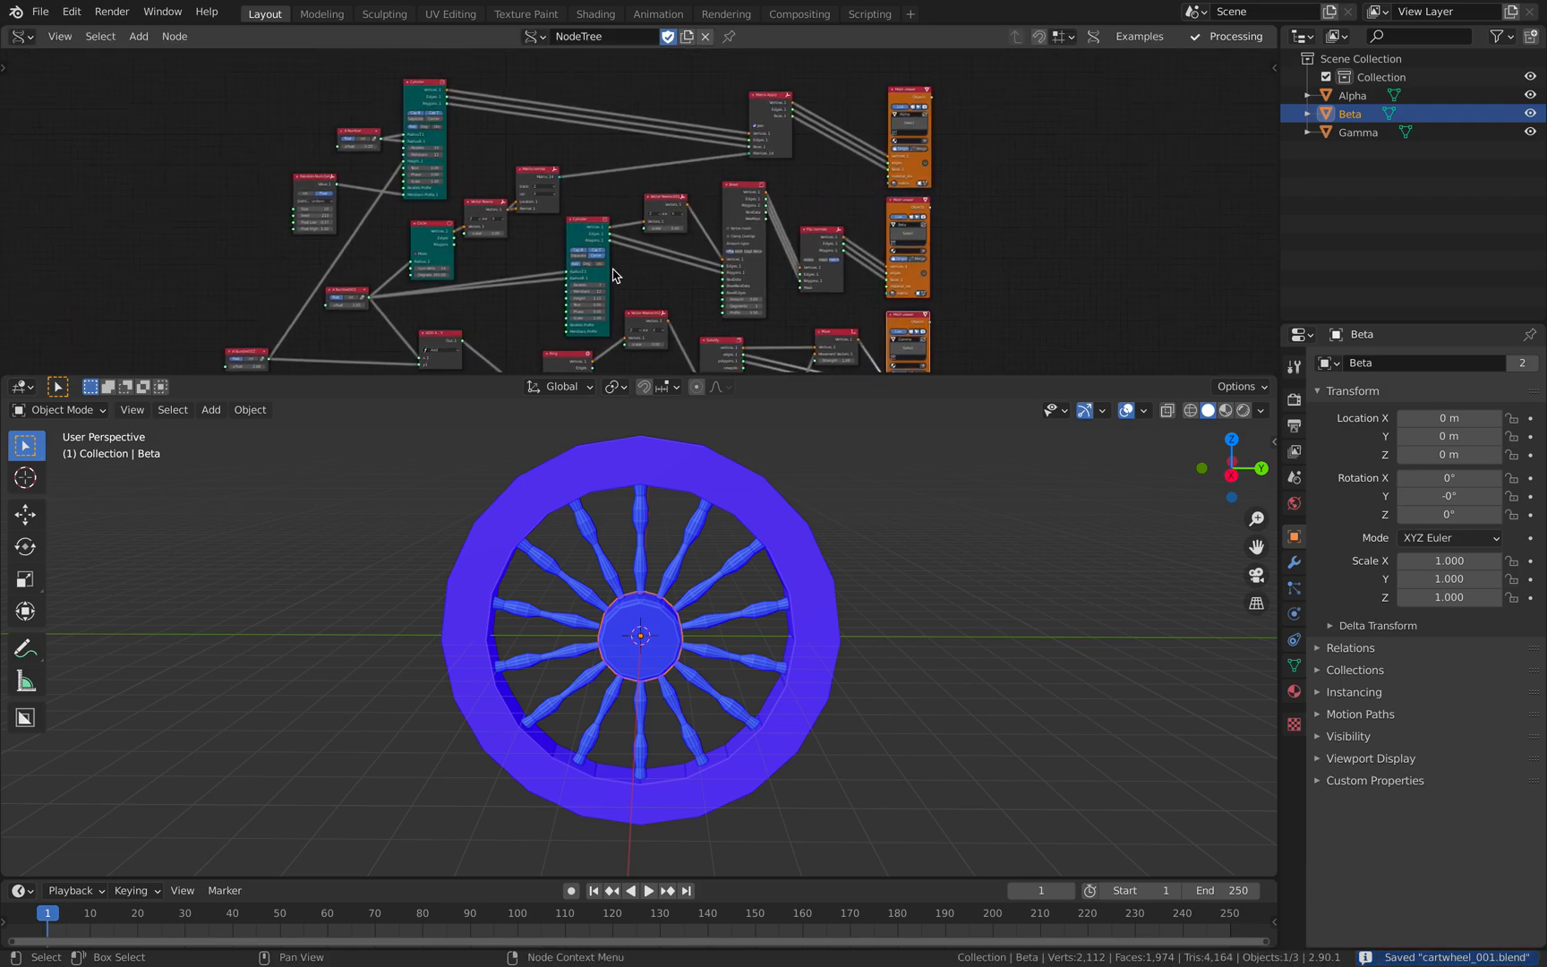
{"action": "left_click", "coordinate": [580, 512]}
{"action": "middle_click_drag", "start_coordinate": [494, 470], "coordinate": [651, 461]}
{"action": "middle_click_drag", "start_coordinate": [627, 660], "coordinate": [821, 576]}
{"action": "left_click", "coordinate": [640, 645]}
{"action": "scroll", "coordinate": [716, 618], "scroll_direction": "up", "scroll_amount": 4}
{"action": "left_click", "coordinate": [654, 592]}
{"action": "left_click", "coordinate": [666, 637]}
{"action": "middle_click_drag", "start_coordinate": [674, 610], "coordinate": [638, 648]}
Step: Switch the Flip normals node to mask mode, toggle its reverse option, and save the file
{"action": "scroll", "coordinate": [670, 234], "scroll_direction": "up", "scroll_amount": 6}
{"action": "middle_click_drag", "start_coordinate": [724, 288], "coordinate": [667, 209]}
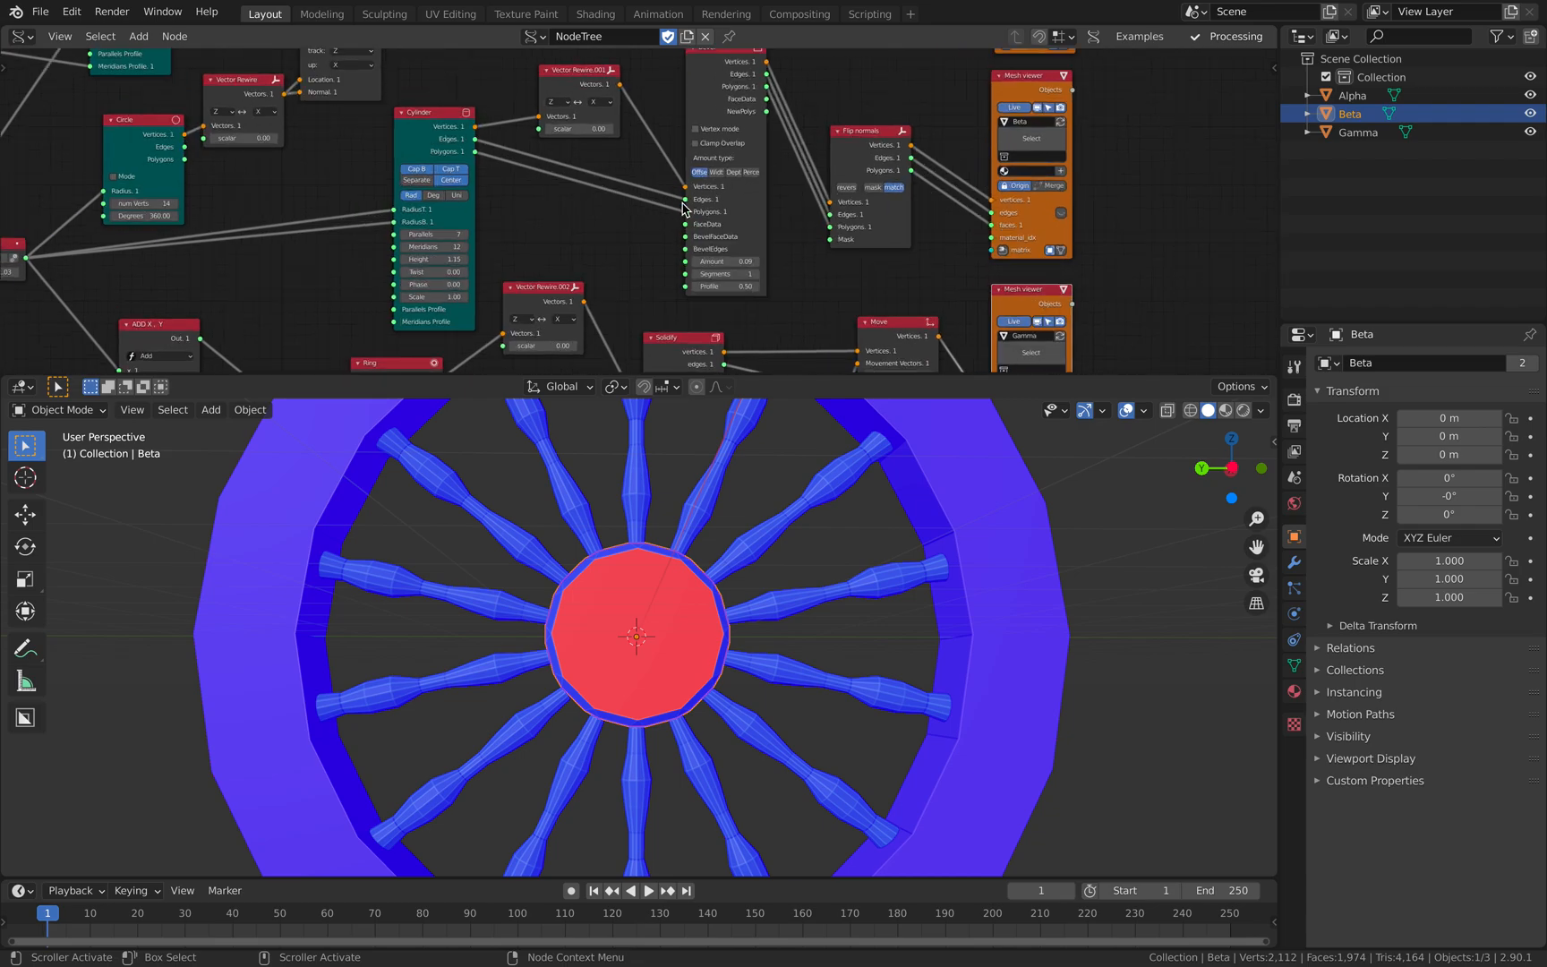
{"action": "scroll", "coordinate": [678, 213], "scroll_direction": "up", "scroll_amount": 3}
{"action": "left_click", "coordinate": [1013, 179]}
{"action": "middle_click_drag", "start_coordinate": [693, 577], "coordinate": [588, 583]}
{"action": "left_click", "coordinate": [979, 177]}
{"action": "scroll", "coordinate": [784, 587], "scroll_direction": "down", "scroll_amount": 3}
{"action": "mouse_move", "coordinate": [781, 588]}
{"action": "middle_mouse_down"}
{"action": "mouse_move", "coordinate": [722, 608]}
{"action": "mouse_move", "coordinate": [752, 593]}
{"action": "middle_mouse_up"}
{"action": "left_click", "coordinate": [822, 521]}
{"action": "middle_click_drag", "start_coordinate": [664, 548], "coordinate": [753, 524]}
{"action": "key", "text": "ctrl+s"}
Step: Set A Number.003 to 0.66 and A Number.002 to 3.32
{"action": "scroll", "coordinate": [569, 201], "scroll_direction": "down", "scroll_amount": 2}
{"action": "middle_click_drag", "start_coordinate": [568, 201], "coordinate": [788, 217]}
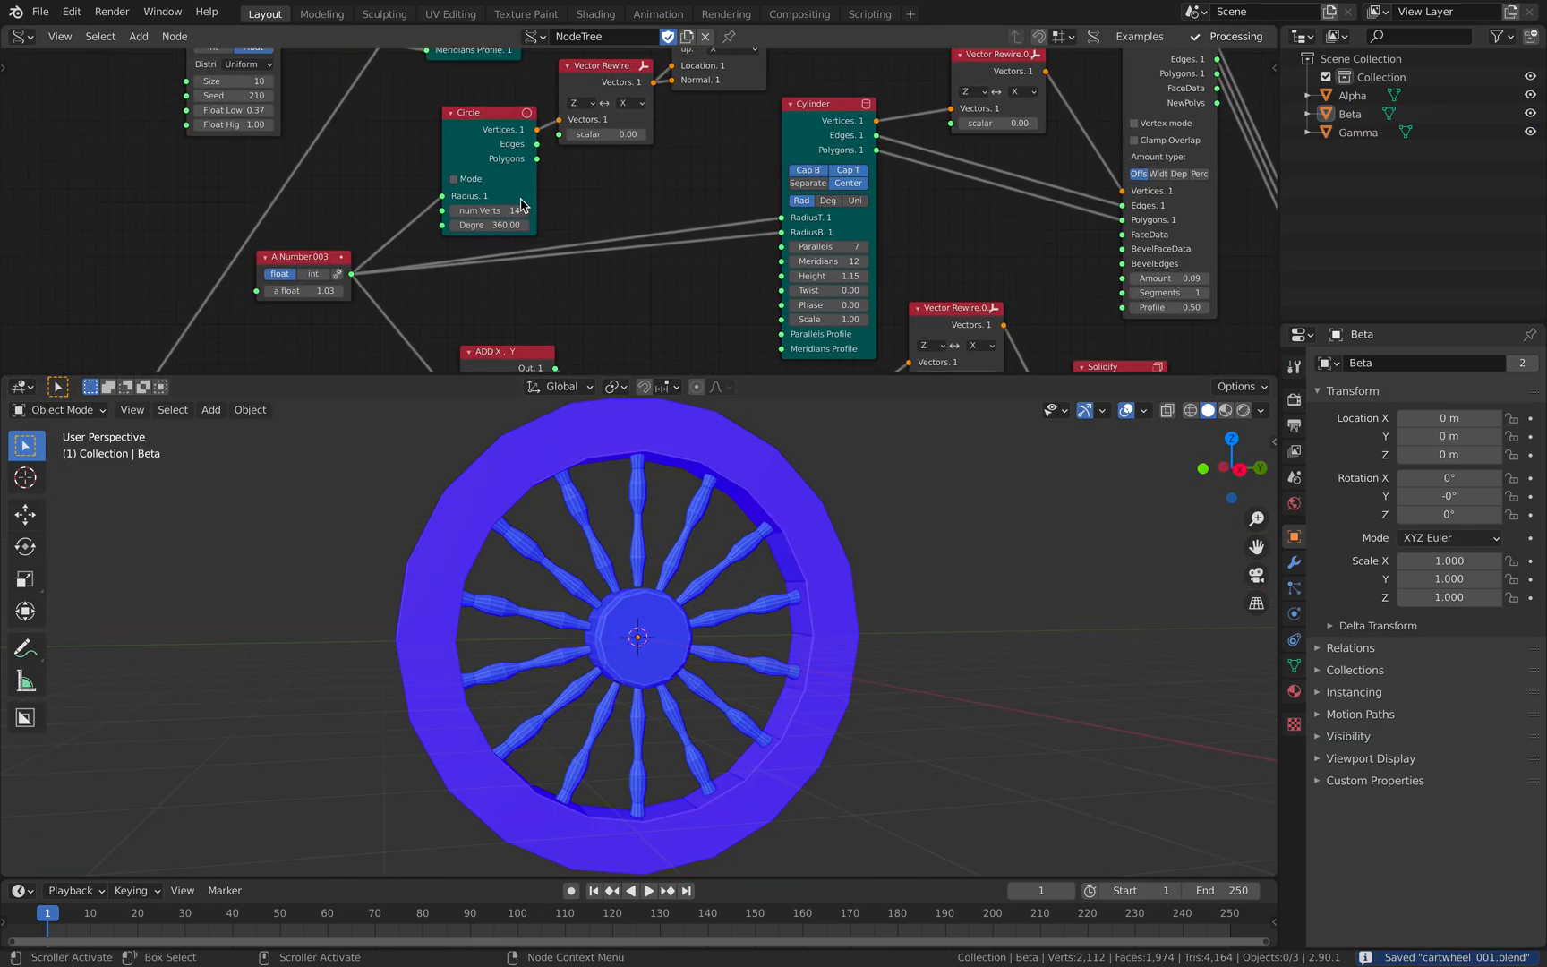
{"action": "scroll", "coordinate": [504, 222], "scroll_direction": "down", "scroll_amount": 2}
{"action": "middle_click_drag", "start_coordinate": [350, 275], "coordinate": [435, 196]}
{"action": "mouse_move", "coordinate": [436, 200]}
{"action": "left_mouse_down"}
{"action": "mouse_move", "coordinate": [414, 201]}
{"action": "mouse_move", "coordinate": [435, 197]}
{"action": "left_mouse_up"}
{"action": "left_click_drag", "start_coordinate": [247, 316], "coordinate": [264, 316]}
{"action": "scroll", "coordinate": [454, 218], "scroll_direction": "down", "scroll_amount": 1}
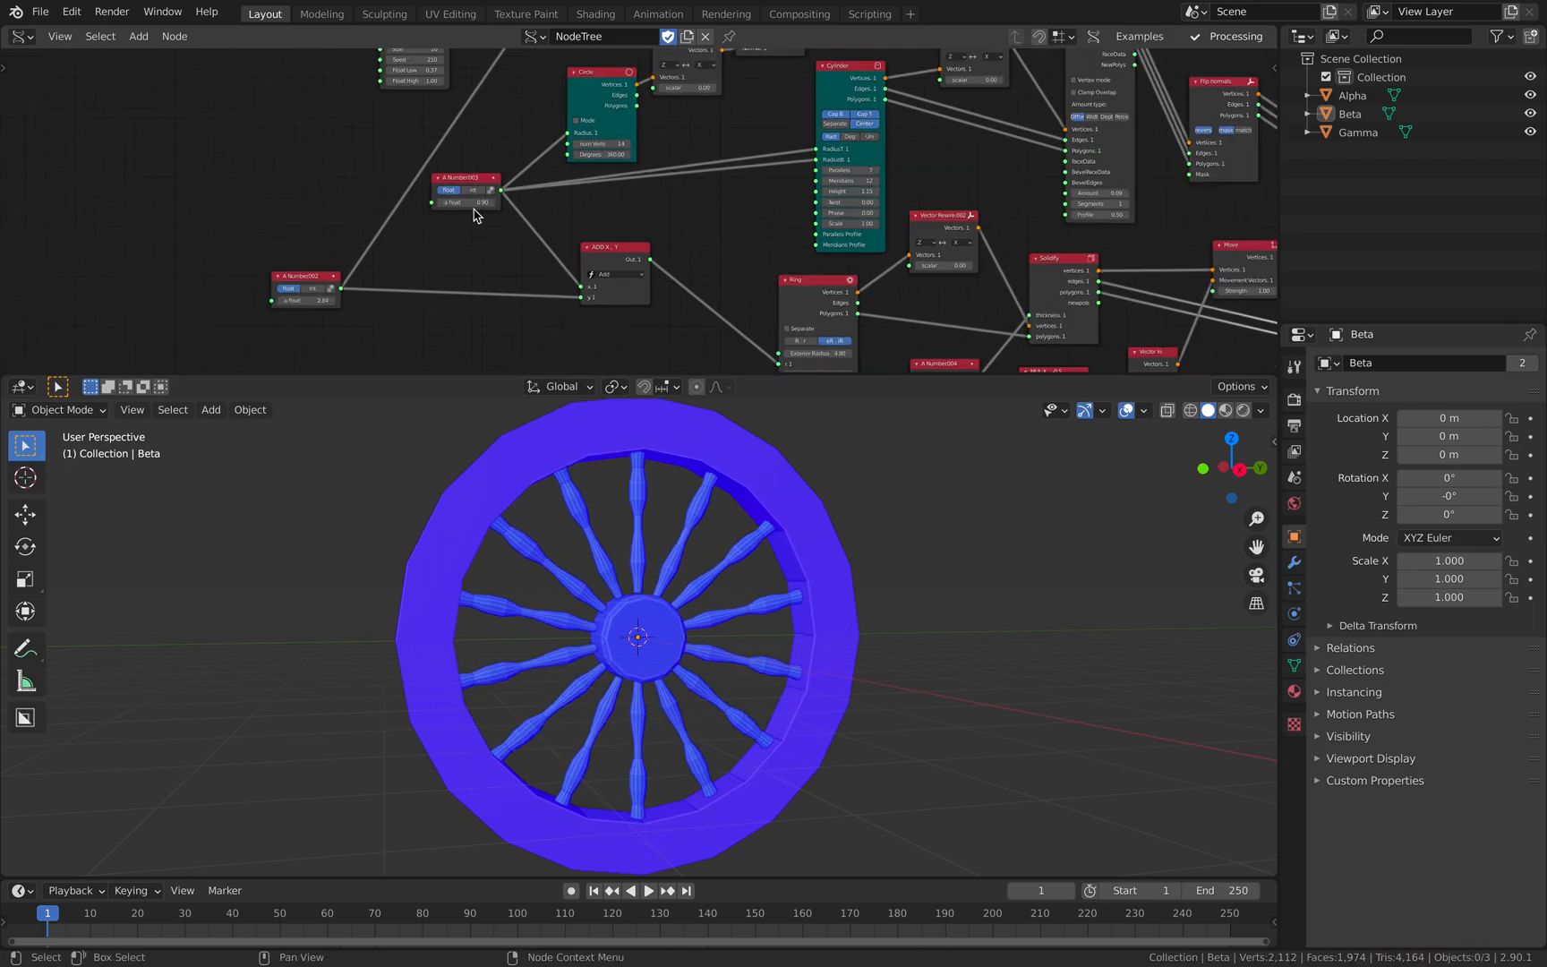
{"action": "left_click_drag", "start_coordinate": [480, 202], "coordinate": [448, 202]}
{"action": "left_click_drag", "start_coordinate": [315, 300], "coordinate": [363, 300]}
{"action": "middle_click_drag", "start_coordinate": [536, 270], "coordinate": [535, 147]}
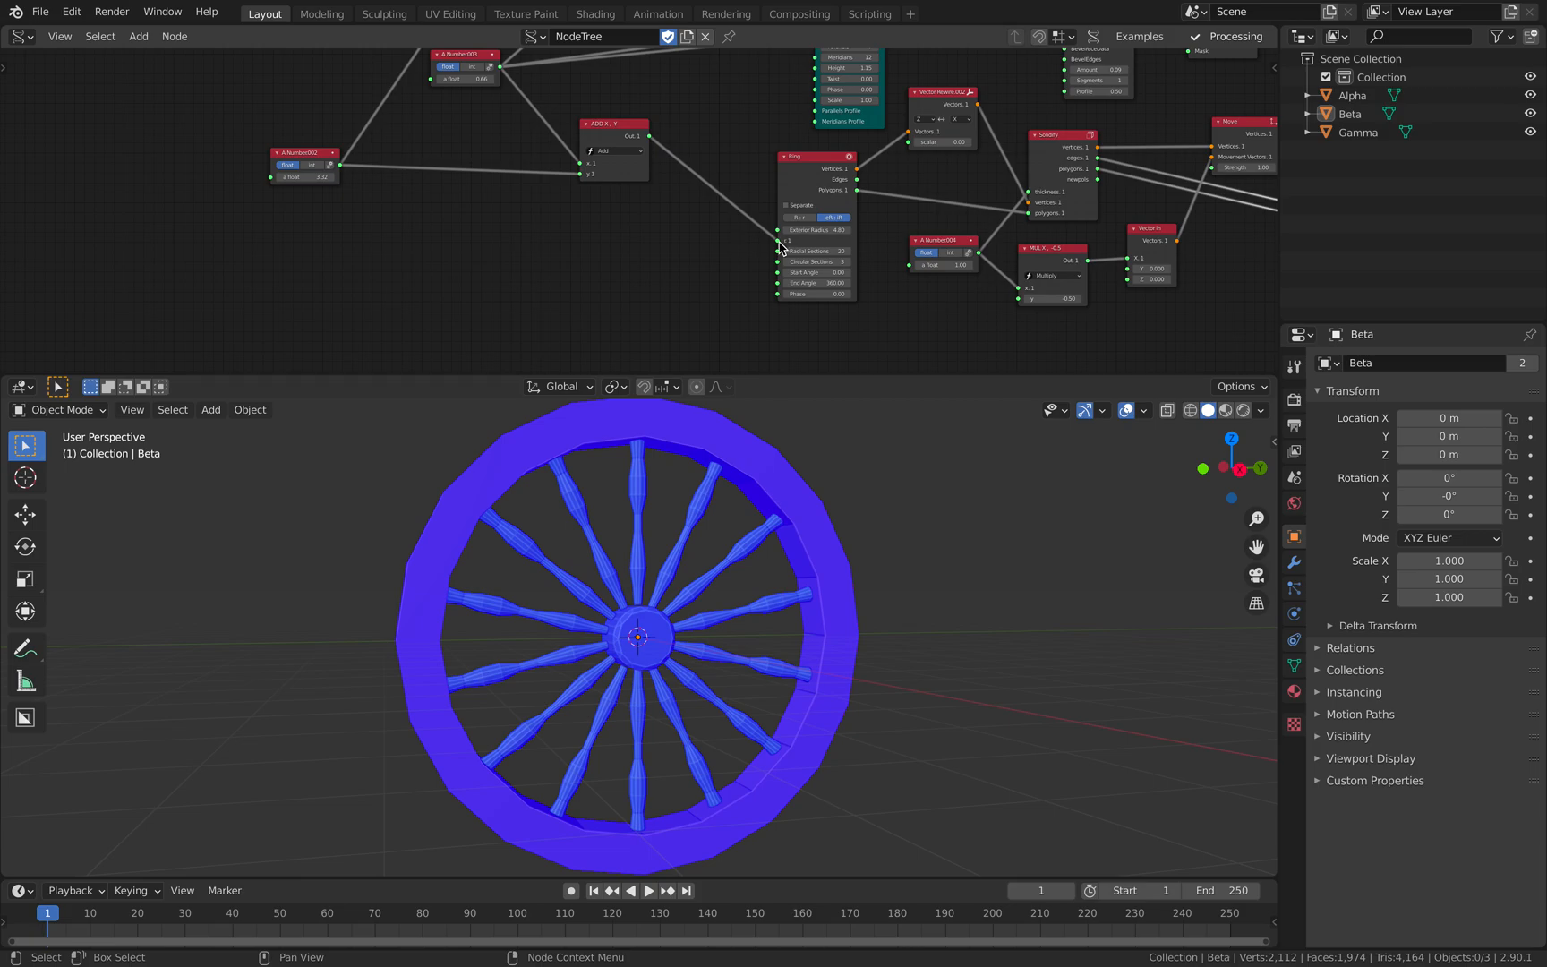
{"action": "mouse_move", "coordinate": [316, 179]}
{"action": "left_mouse_down"}
{"action": "mouse_move", "coordinate": [340, 179]}
{"action": "mouse_move", "coordinate": [316, 180]}
{"action": "left_mouse_up"}
Step: Set the Ring's exterior radius to 5.28
{"action": "middle_click_drag", "start_coordinate": [748, 237], "coordinate": [704, 234]}
{"action": "middle_click_drag", "start_coordinate": [856, 204], "coordinate": [716, 257]}
{"action": "scroll", "coordinate": [715, 257], "scroll_direction": "up", "scroll_amount": 1}
{"action": "mouse_move", "coordinate": [599, 251]}
{"action": "left_mouse_down"}
{"action": "mouse_move", "coordinate": [636, 252]}
{"action": "mouse_move", "coordinate": [608, 251]}
{"action": "left_mouse_up"}
Step: Duplicate the A Number.002 node and place the copy below the original
{"action": "middle_click_drag", "start_coordinate": [313, 224], "coordinate": [452, 192]}
{"action": "mouse_move", "coordinate": [196, 143]}
{"action": "left_mouse_down"}
{"action": "mouse_move", "coordinate": [192, 169]}
{"action": "mouse_move", "coordinate": [174, 166]}
{"action": "left_mouse_up"}
{"action": "key", "text": "shift+d"}
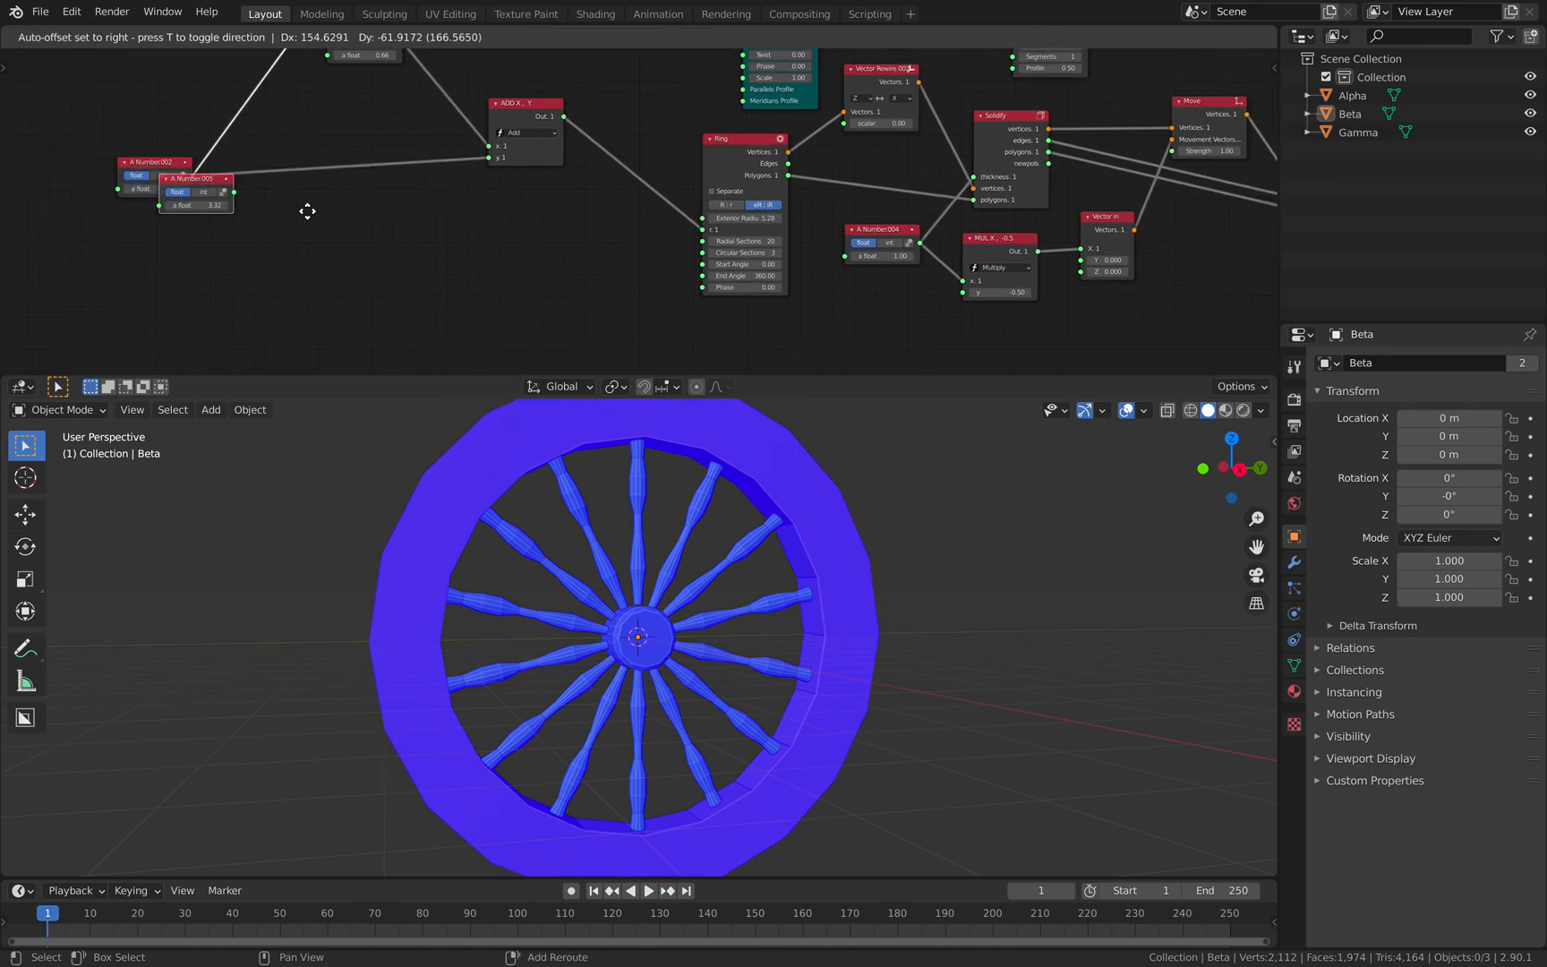
{"action": "left_click", "coordinate": [388, 249]}
{"action": "left_click_drag", "start_coordinate": [384, 247], "coordinate": [266, 249]}
{"action": "scroll", "coordinate": [432, 224], "scroll_direction": "up", "scroll_amount": 2}
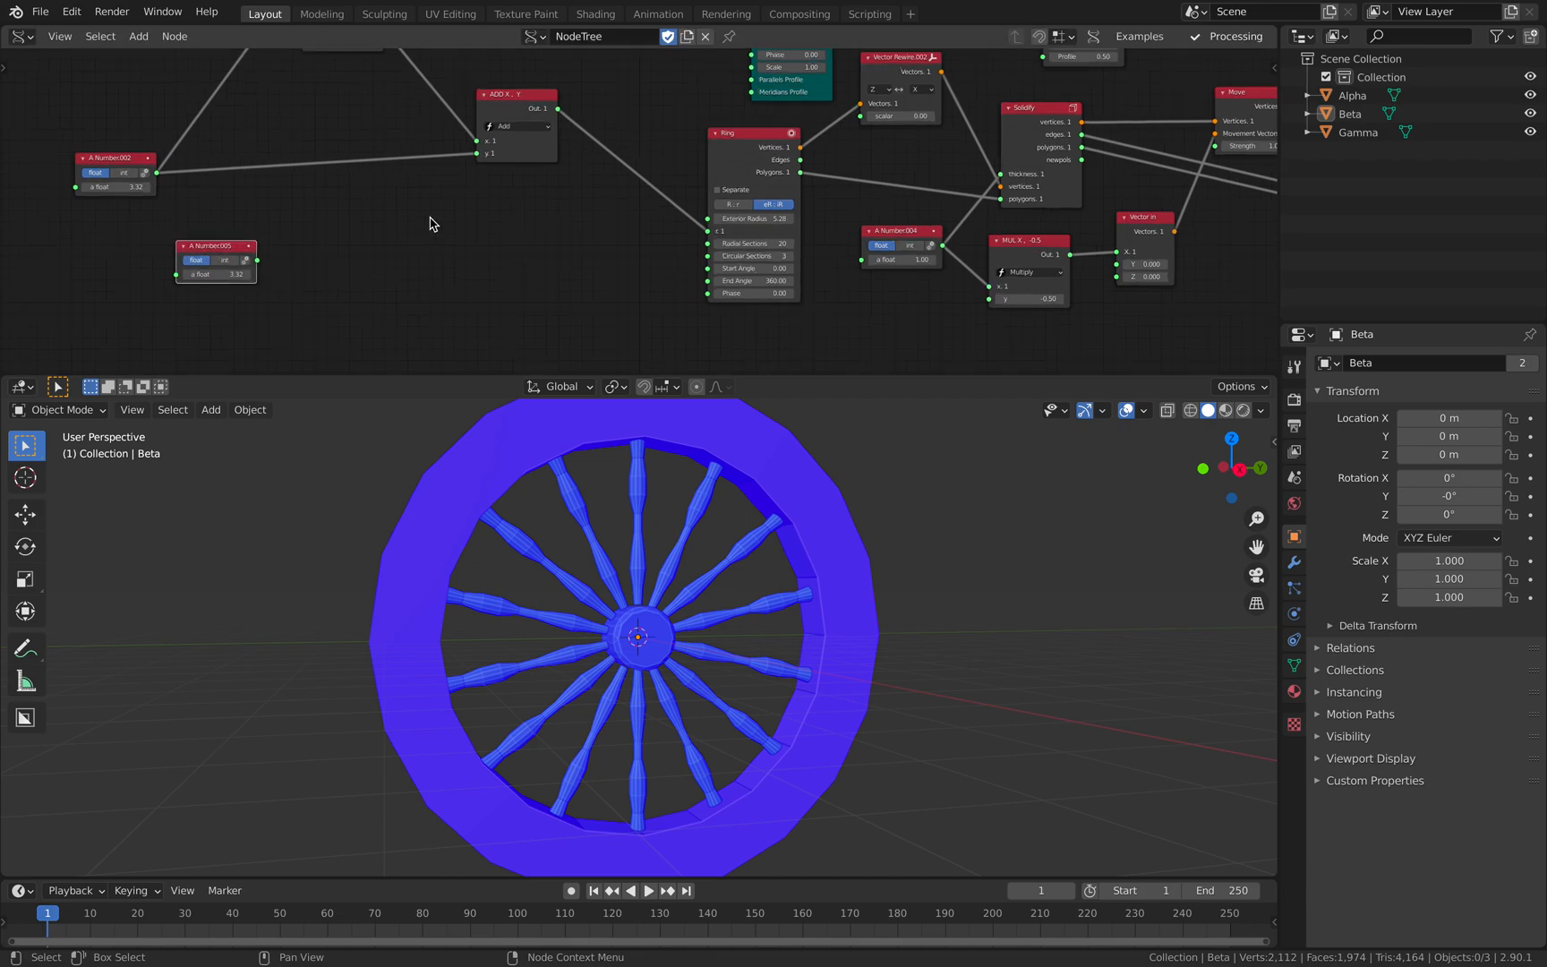
Step: Duplicate the ADD node, feed it A Number.002 and A Number.005, and connect its output to the Ring's exterior radius
{"action": "left_click", "coordinate": [499, 104]}
{"action": "key", "text": "shift+d"}
{"action": "left_click", "coordinate": [498, 213]}
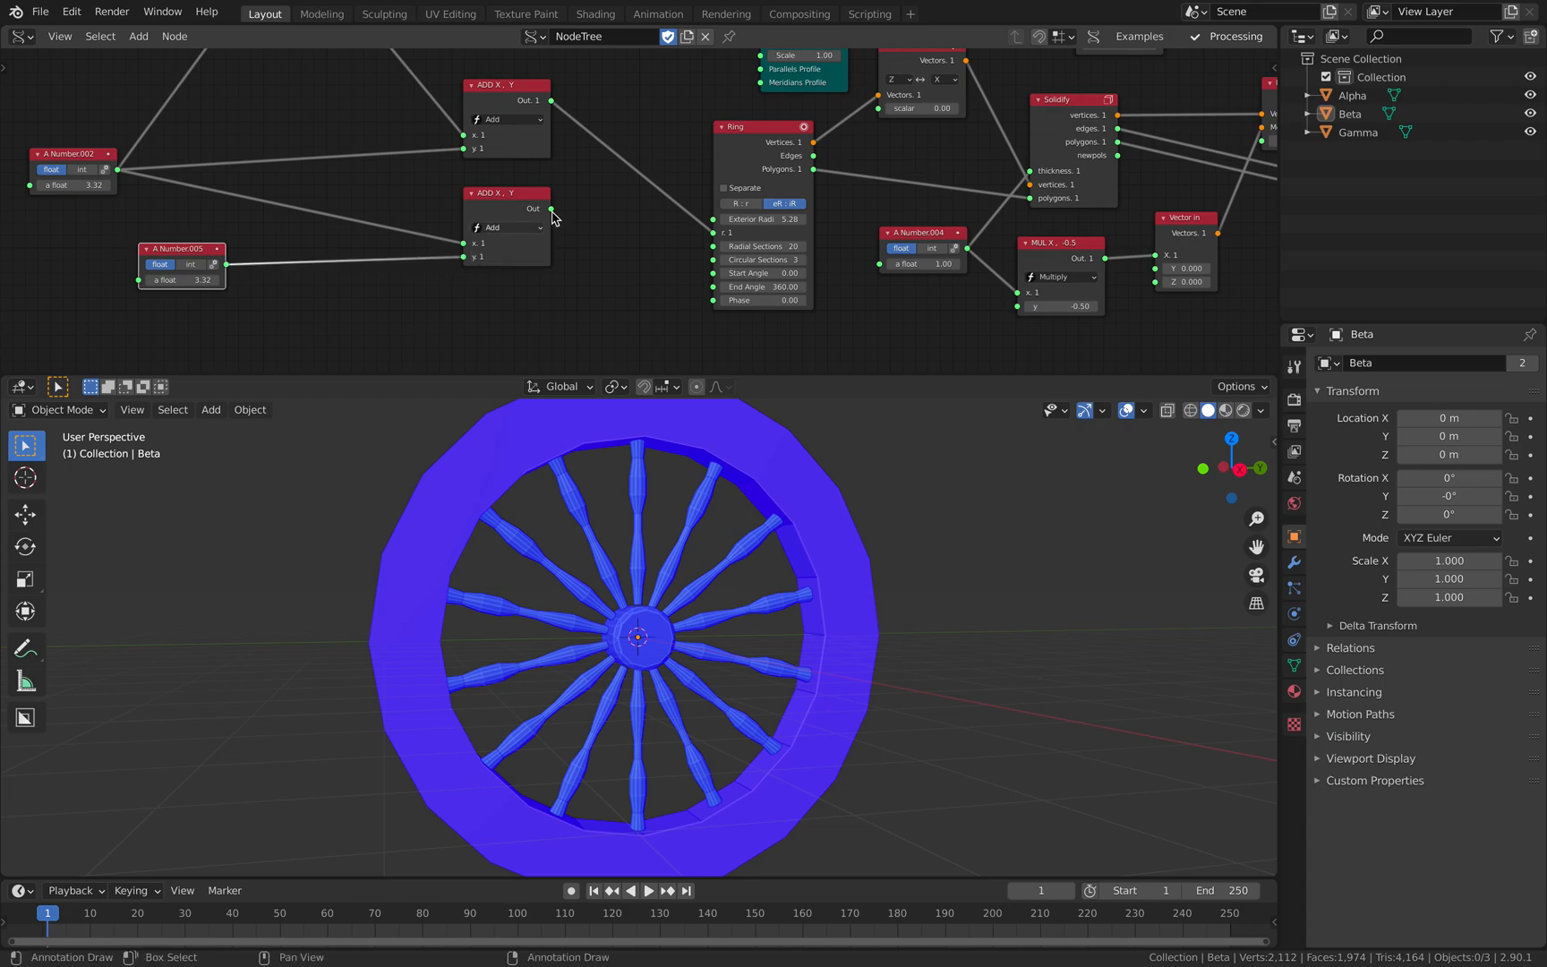
{"action": "left_click_drag", "start_coordinate": [714, 217], "coordinate": [714, 219]}
{"action": "middle_click_drag", "start_coordinate": [213, 229], "coordinate": [316, 231]}
Step: Move A Number.005 farther from the ADD nodes, reduce A Number.002's value, and save the file
{"action": "left_click_drag", "start_coordinate": [291, 248], "coordinate": [82, 267]}
{"action": "left_click_drag", "start_coordinate": [199, 188], "coordinate": [134, 188]}
{"action": "middle_click_drag", "start_coordinate": [421, 167], "coordinate": [522, 393]}
{"action": "key", "text": "ctrl+s"}
Step: Set the Random Num Gen node's seed to 264 to vary the spoke profile
{"action": "middle_click_drag", "start_coordinate": [465, 146], "coordinate": [459, 271]}
{"action": "scroll", "coordinate": [453, 215], "scroll_direction": "up", "scroll_amount": 2}
{"action": "left_click_drag", "start_coordinate": [424, 195], "coordinate": [471, 195]}
Step: Set the A Number node driving the spoke radii to 0.19, and save the file
{"action": "middle_click_drag", "start_coordinate": [595, 187], "coordinate": [540, 260]}
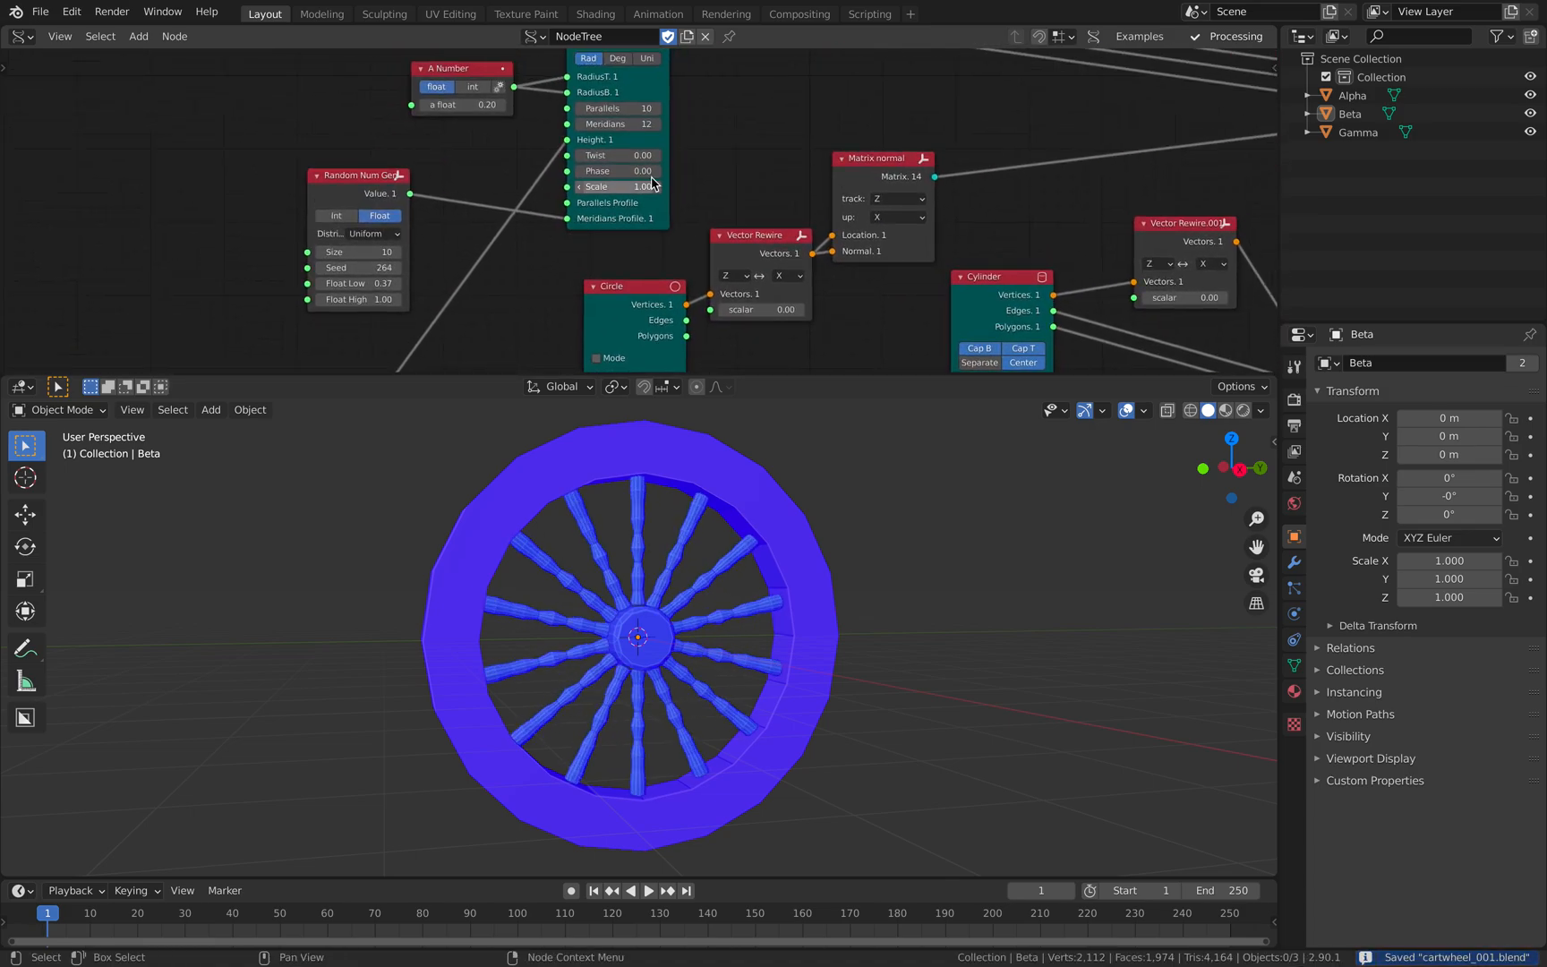
{"action": "middle_click_drag", "start_coordinate": [631, 130], "coordinate": [637, 179]}
{"action": "left_click_drag", "start_coordinate": [470, 153], "coordinate": [482, 153]}
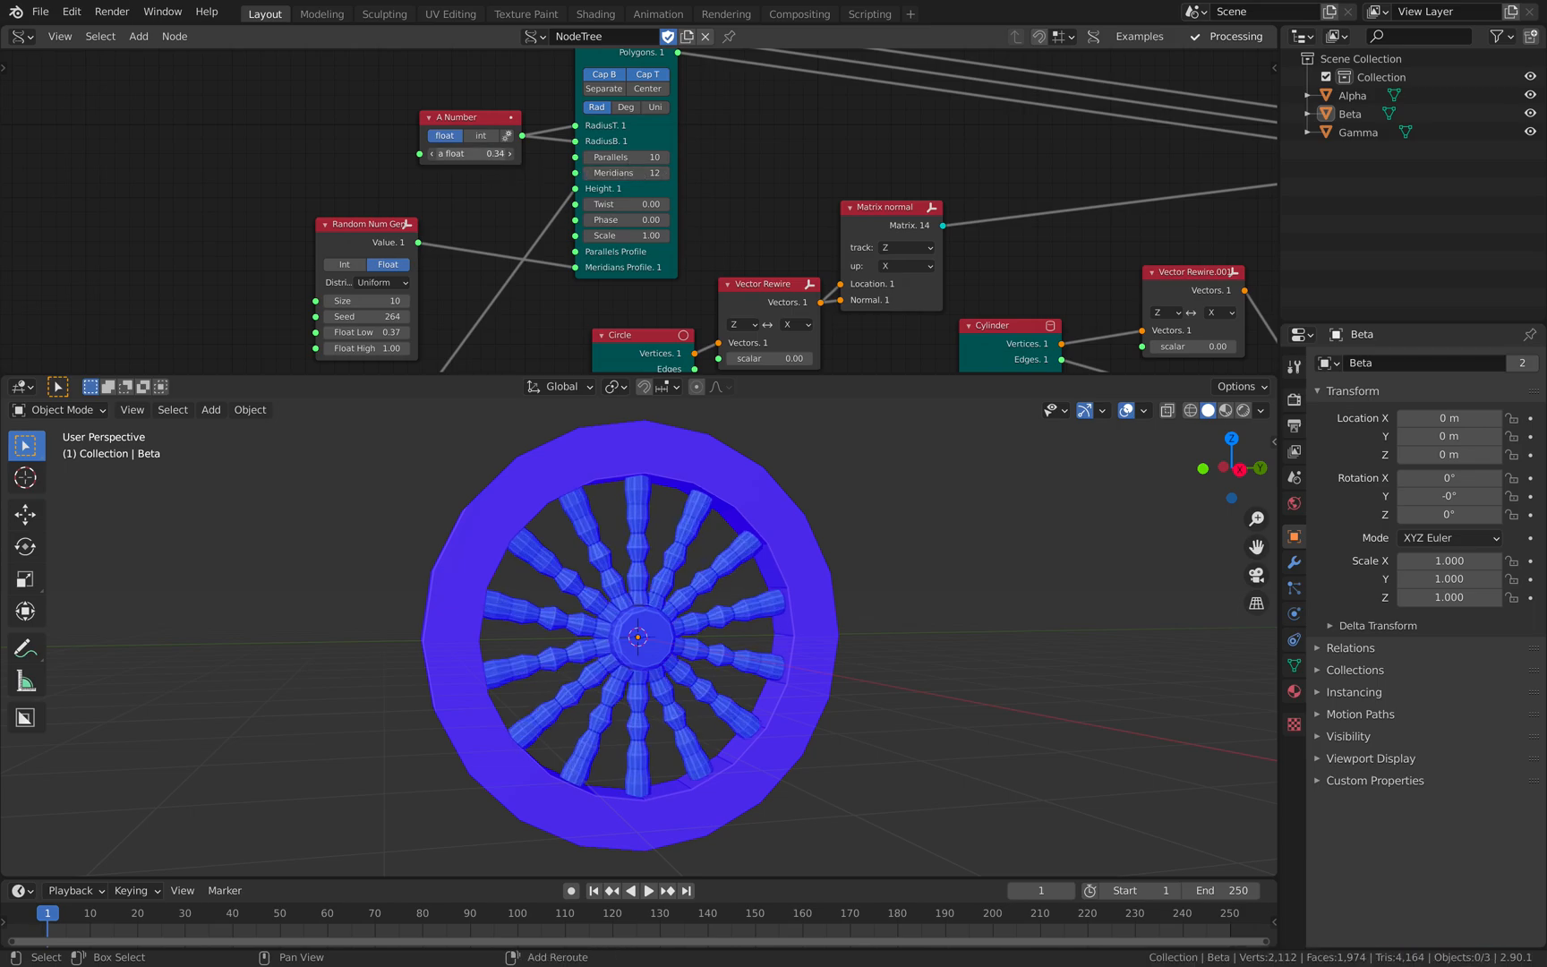
{"action": "key", "text": "ctrl+s"}
{"action": "middle_click_drag", "start_coordinate": [835, 524], "coordinate": [493, 550]}
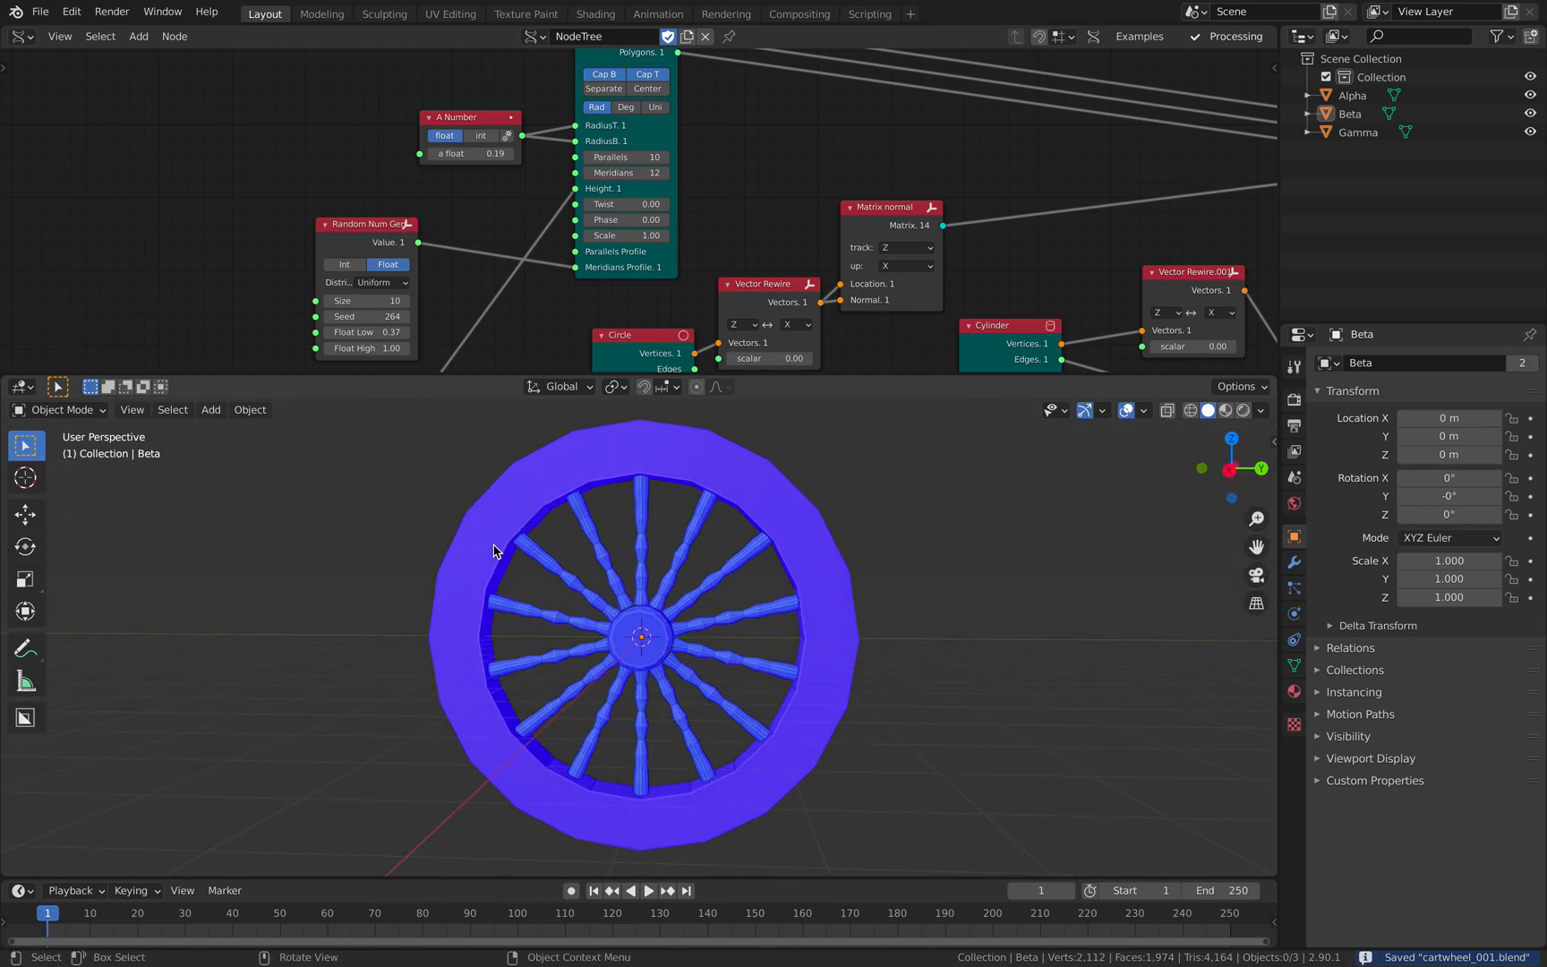